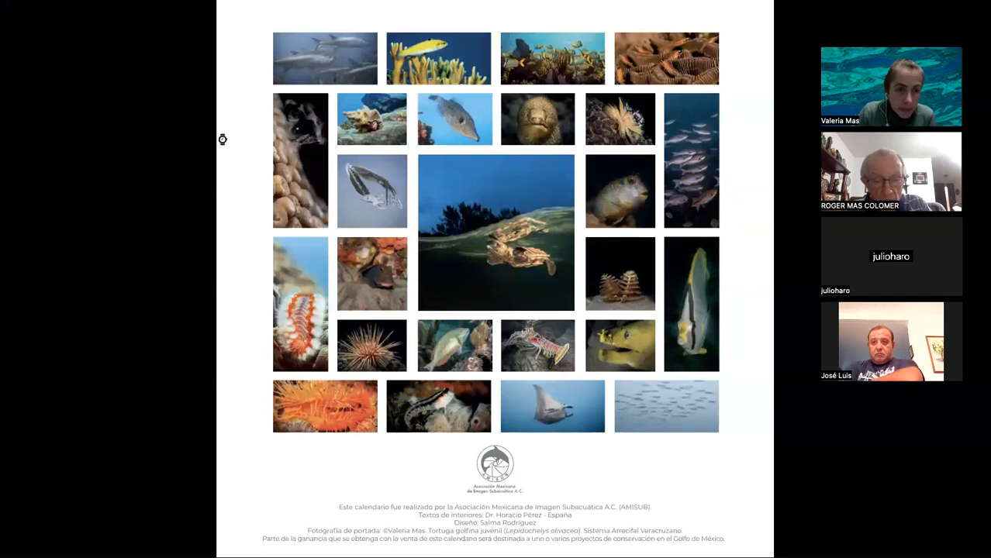
Switch to Lightroom Classic and sort the photos in the SELECCIÓN TALLER LIGHTROOM MÁSCARAS folder by Hora de captura.
scroll(425, 178, down, 3)
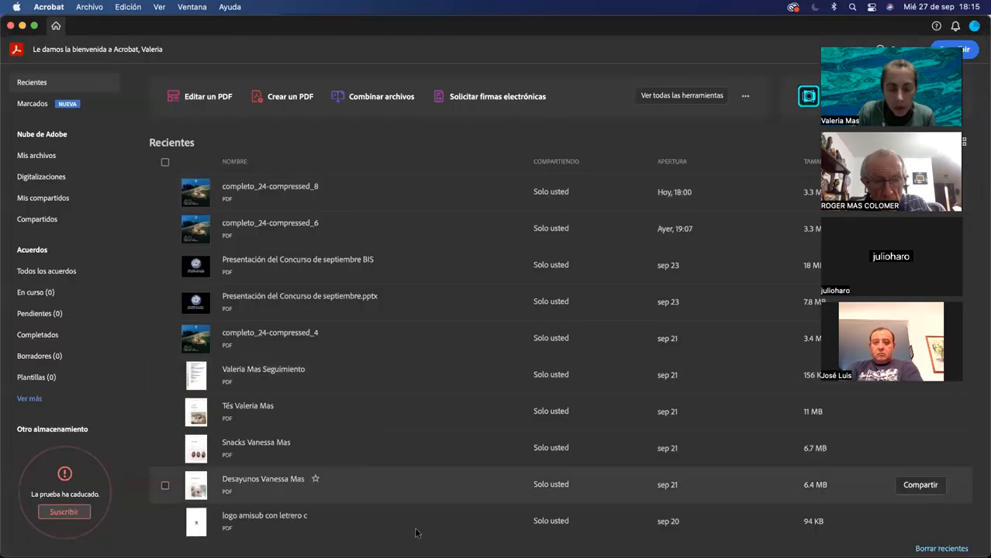
click(438, 540)
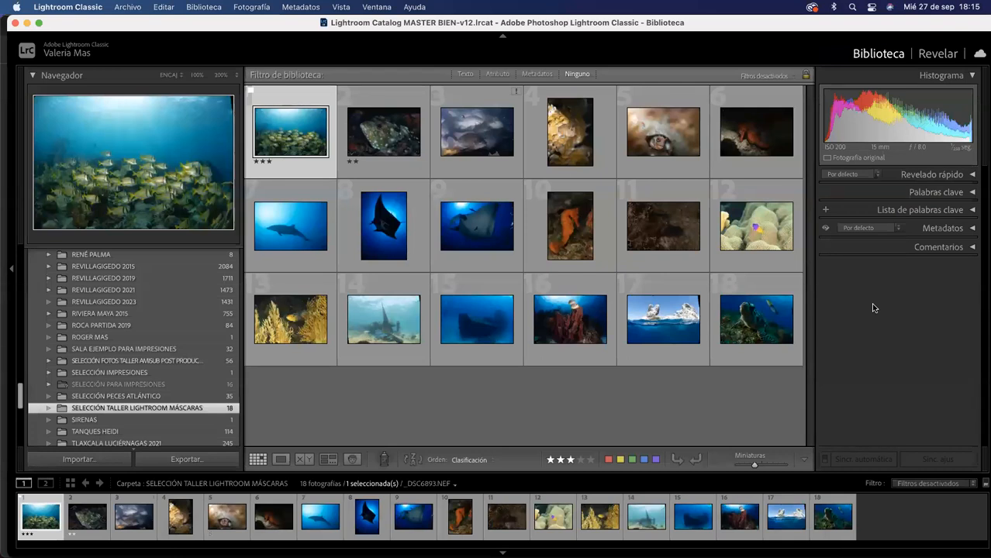
click(491, 462)
click(487, 403)
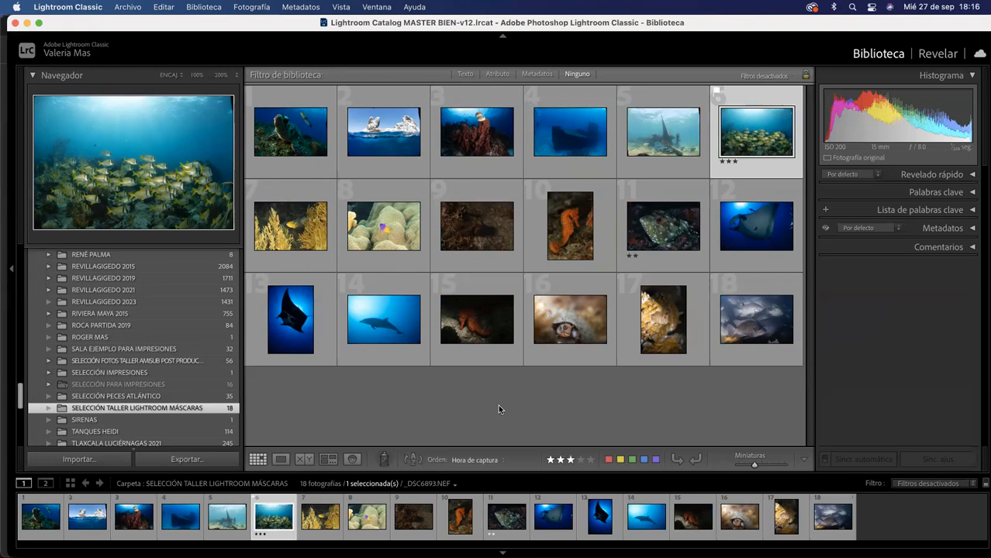
Open the sea turtle photo _DSC7066.NEF in Revelar and preview its saved snapshot before returning to the Restaurar ajustes history state.
double_click(297, 138)
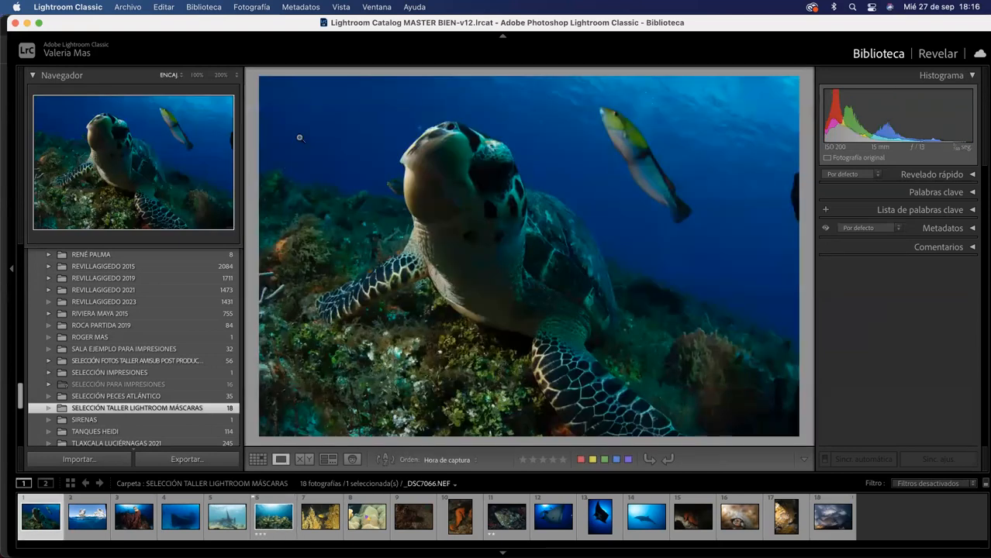
click(933, 59)
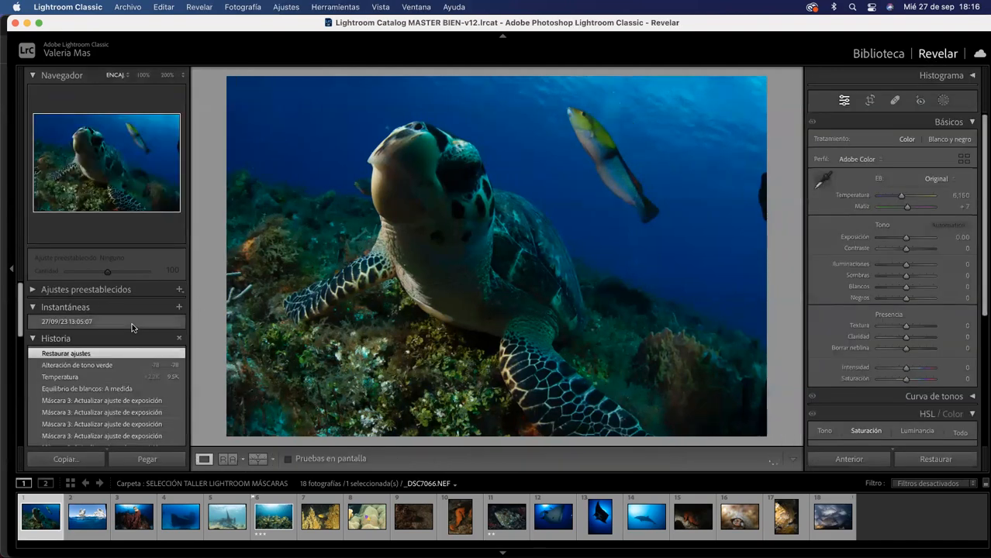
click(132, 324)
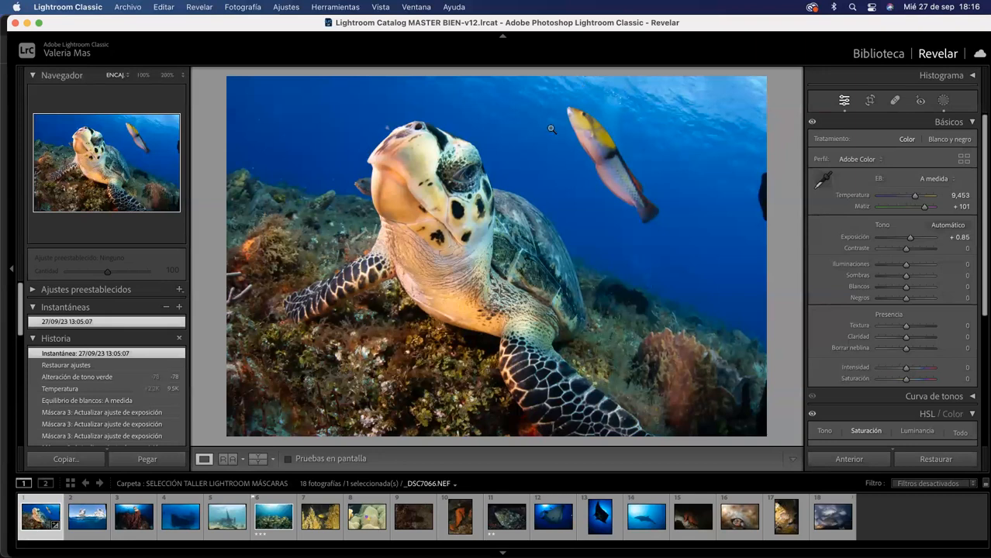
click(91, 368)
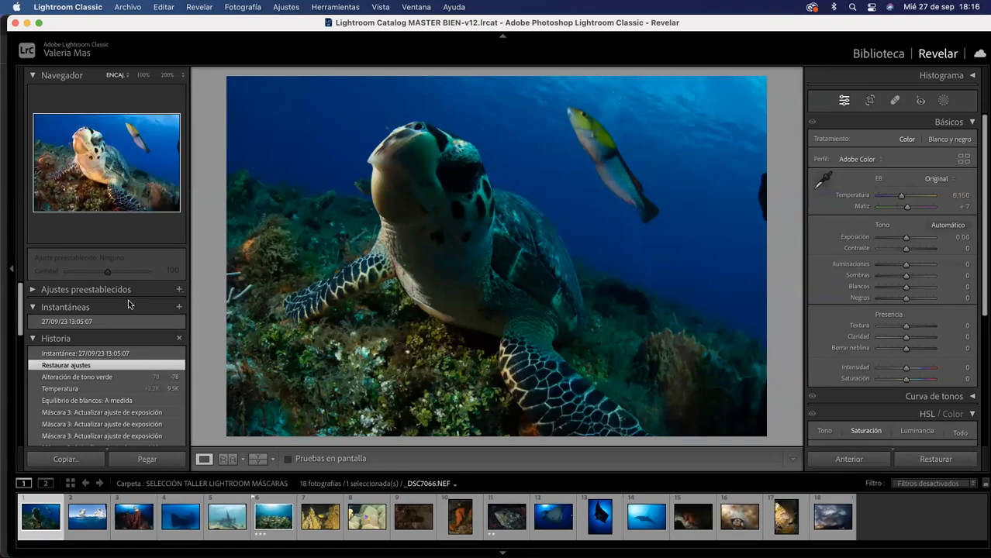
Bring up the split-shot rock photo and collapse the Instantáneas, Historia, Básicos and HSL / Color sections.
click(34, 308)
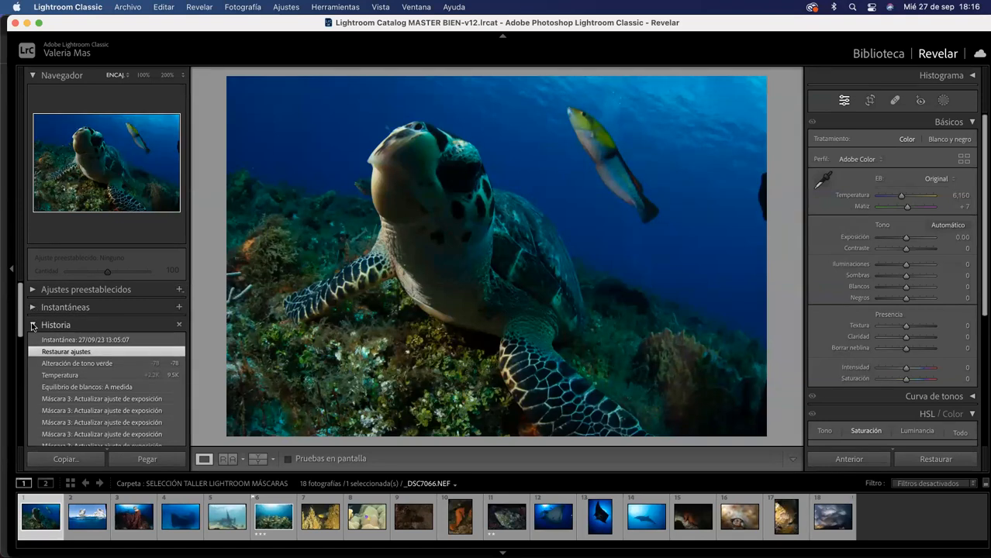
click(34, 325)
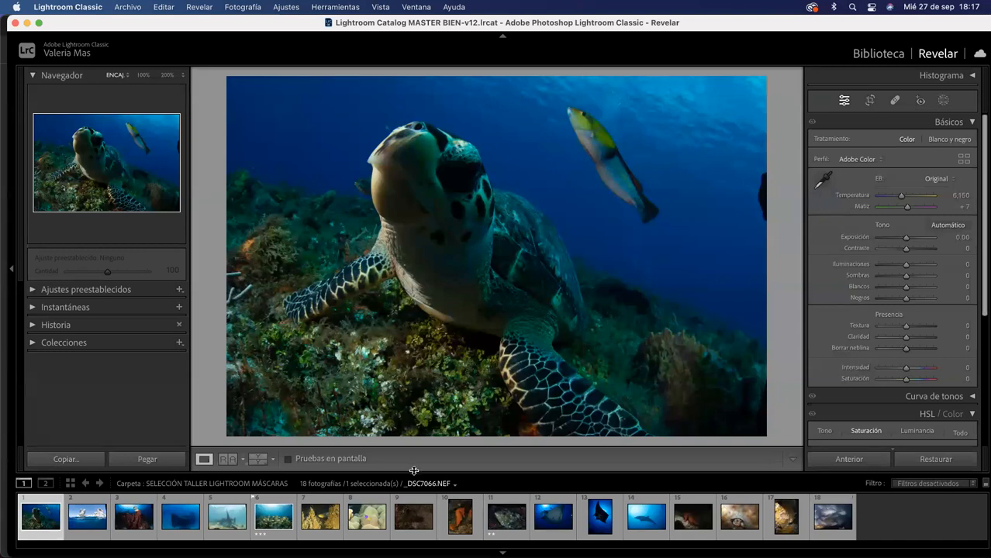
click(78, 516)
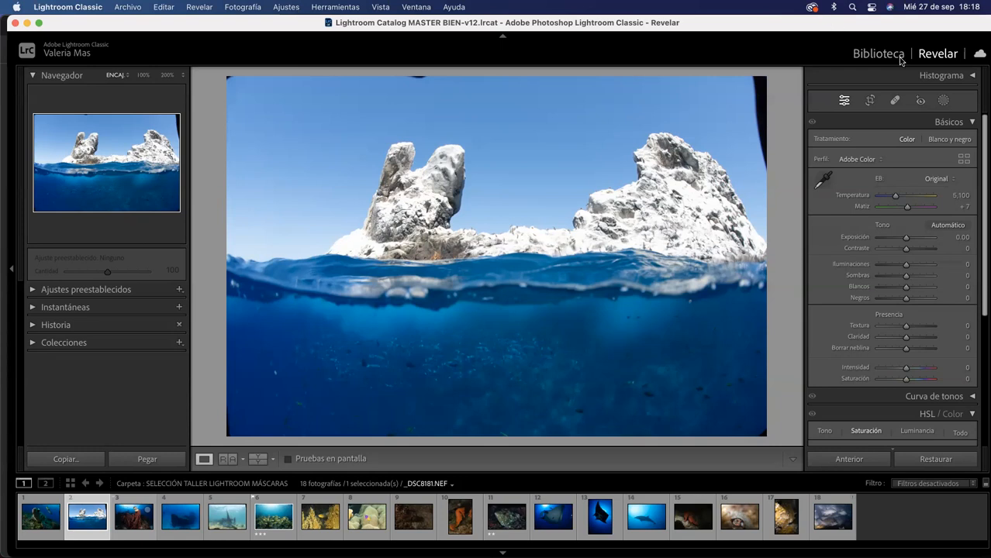
click(972, 122)
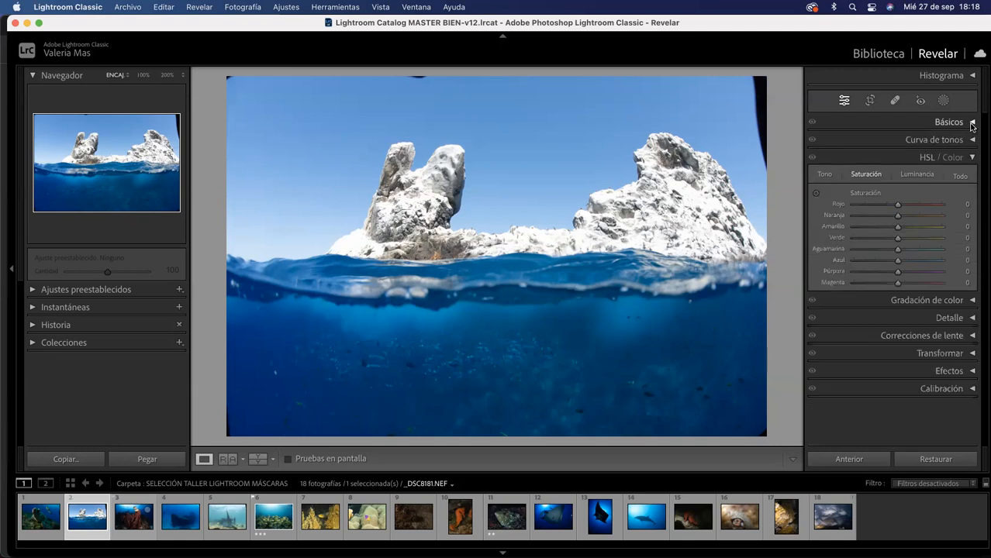
click(973, 157)
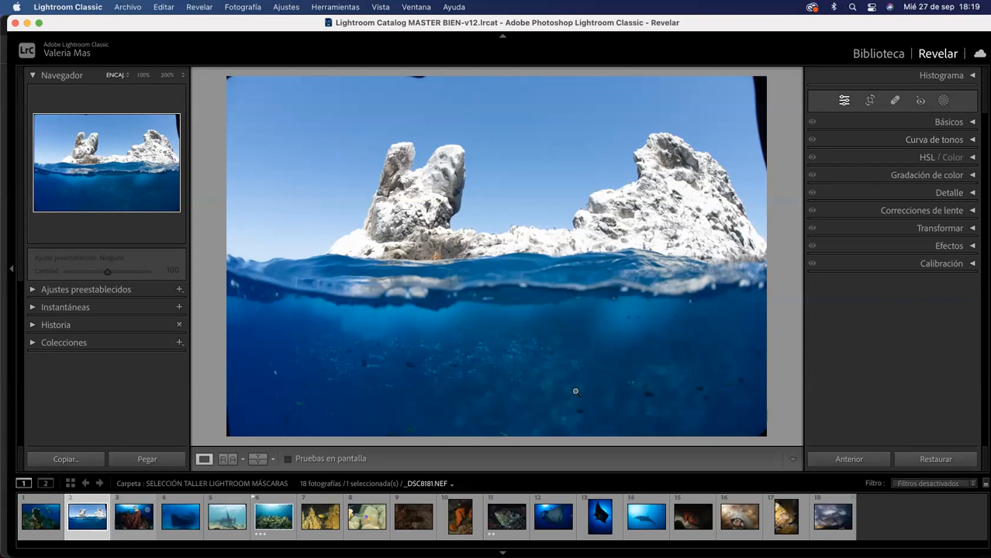
Return to the sea turtle photo and set its overall exposure to +0.75 after trying brighter values.
click(42, 521)
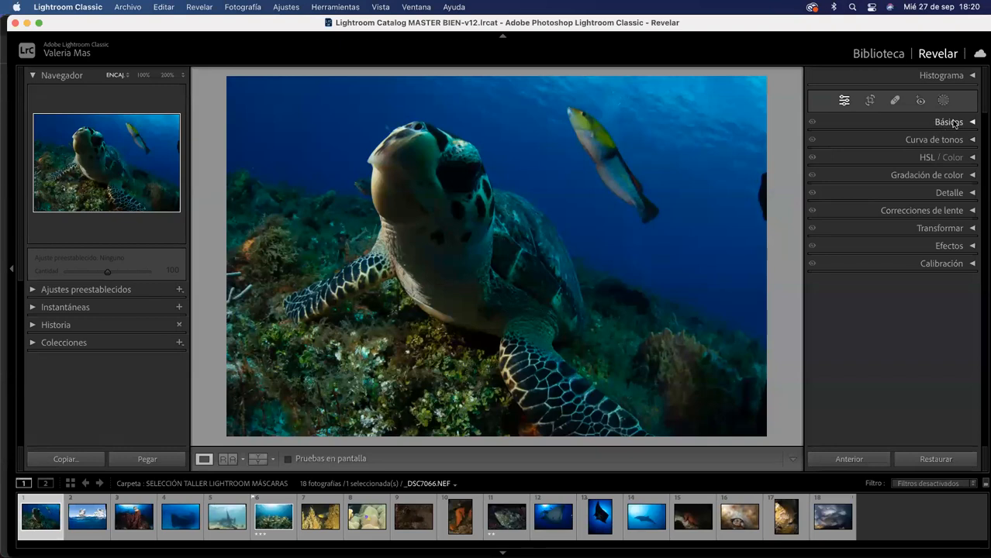
click(972, 123)
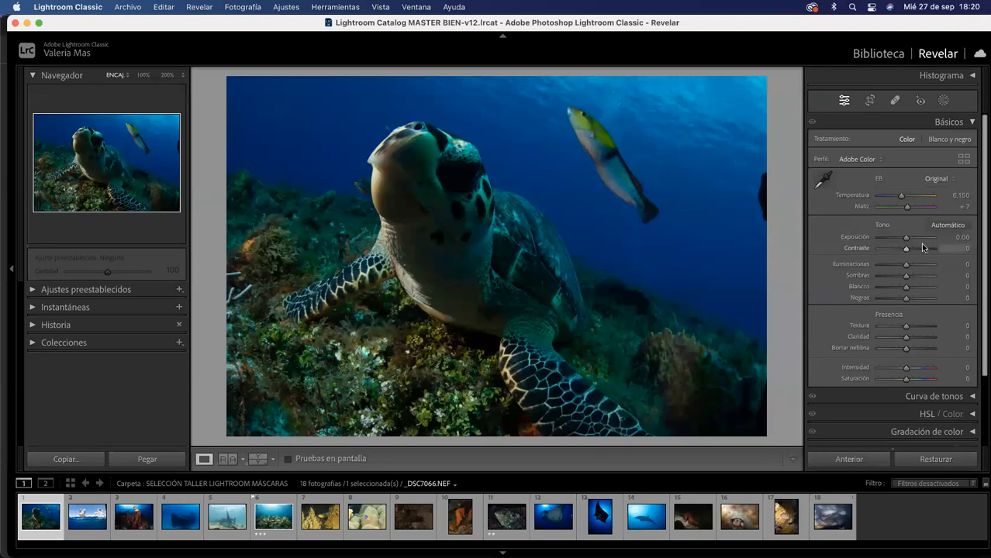
drag(905, 237, 920, 240)
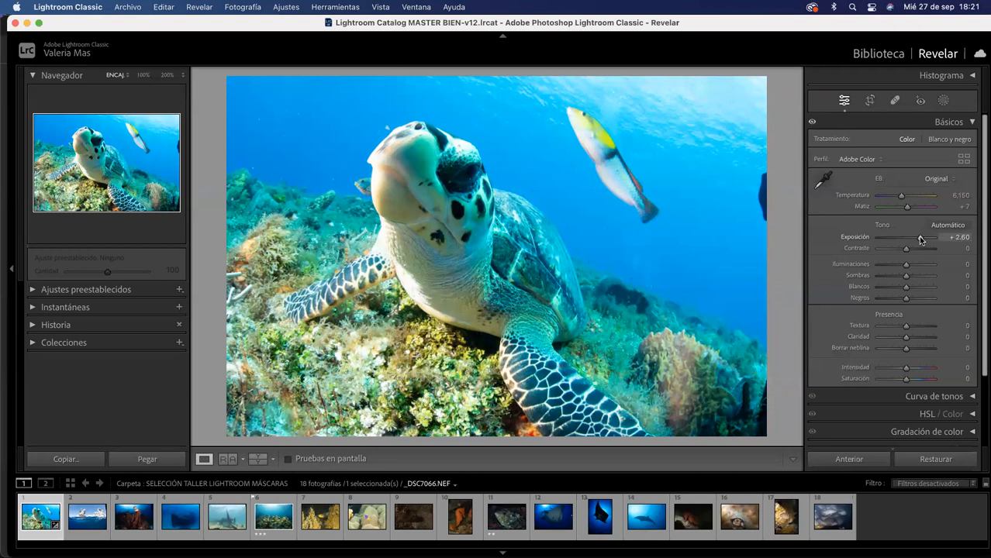
drag(920, 241, 912, 240)
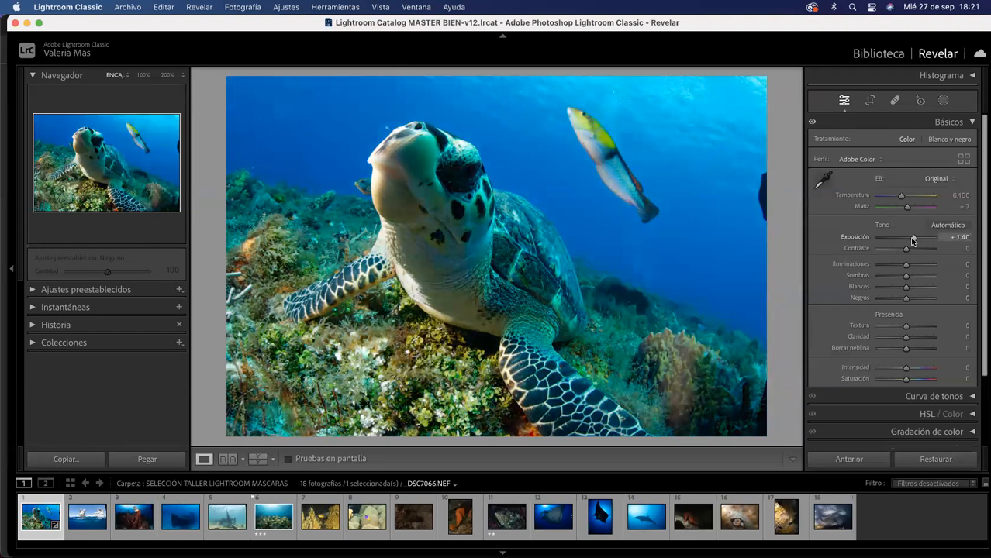
double_click(914, 239)
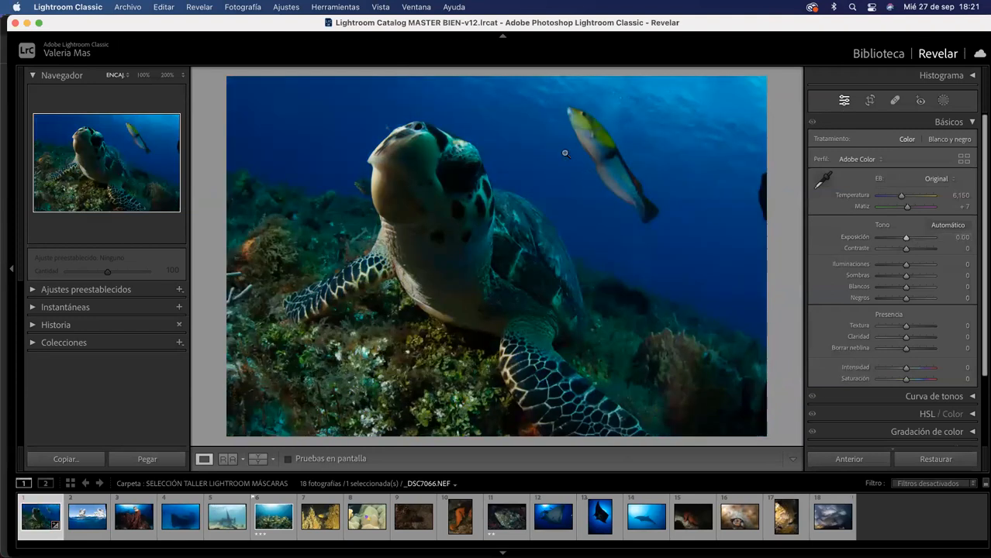
drag(905, 238, 911, 240)
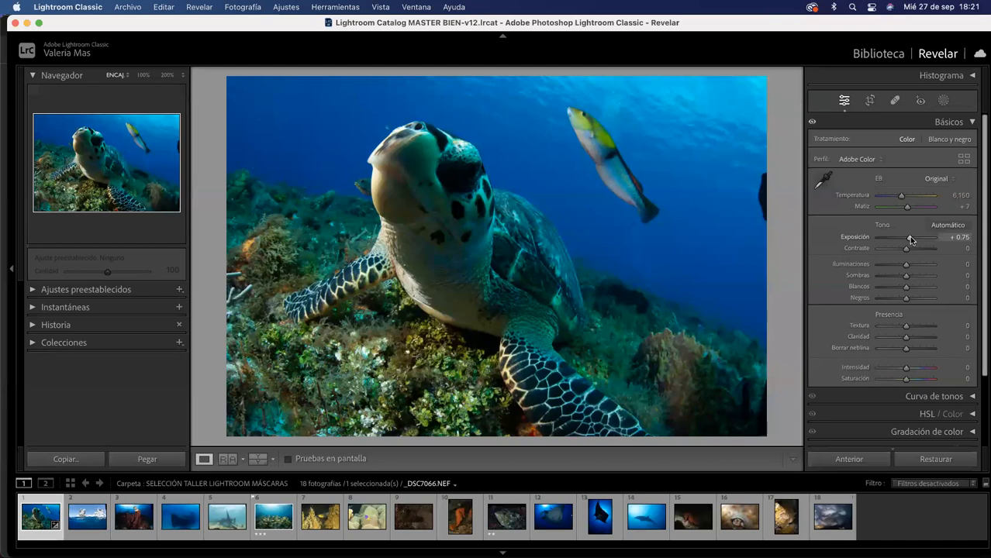
Sample a neutral tone near the turtle's flipper for white balance, and refine it to temperature 8,607 and tint +77.
click(823, 183)
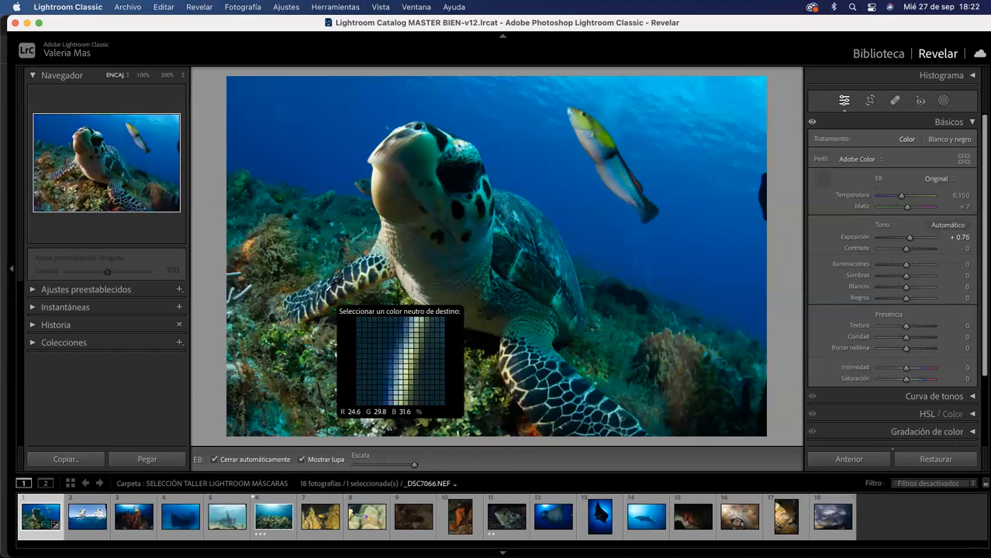
click(327, 294)
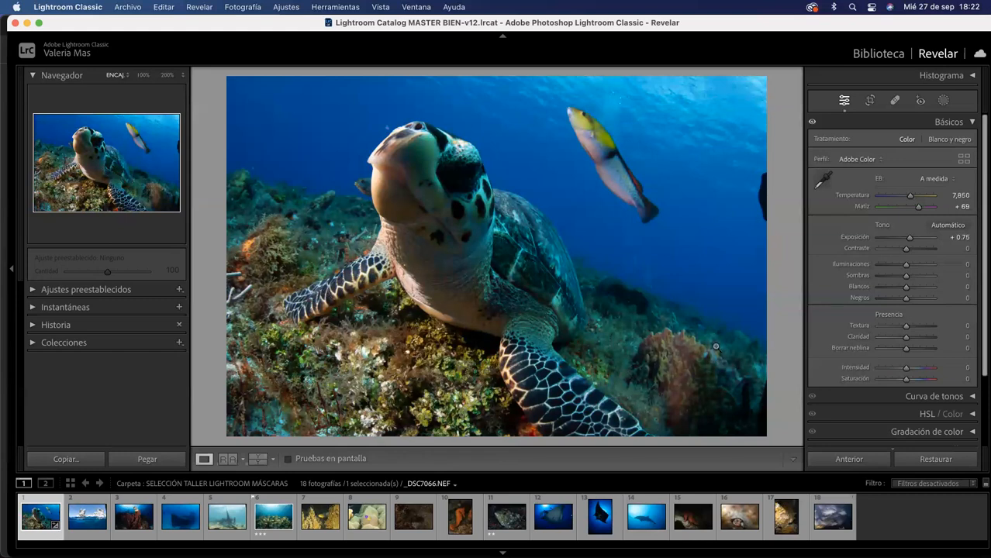
mouse_move(910, 195)
mouse_down()
mouse_move(888, 205)
mouse_move(920, 211)
mouse_up()
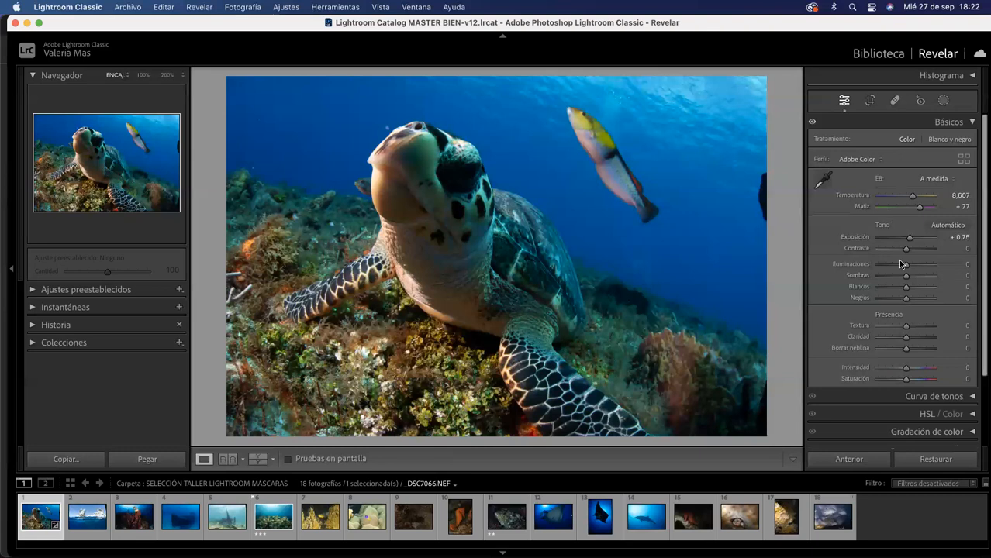
Set the turtle photo's contrast to +13, texture to +5 and clarity to +7.
drag(905, 253, 909, 253)
drag(905, 337, 907, 326)
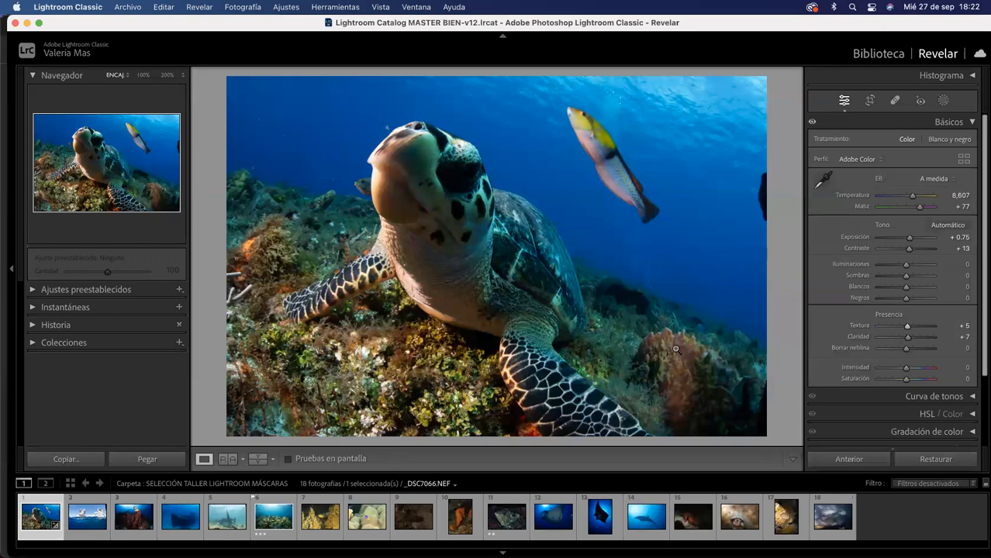
Look over the available mask types, including the Rango options, and create a Sujeto mask covering the turtle and fish.
click(943, 102)
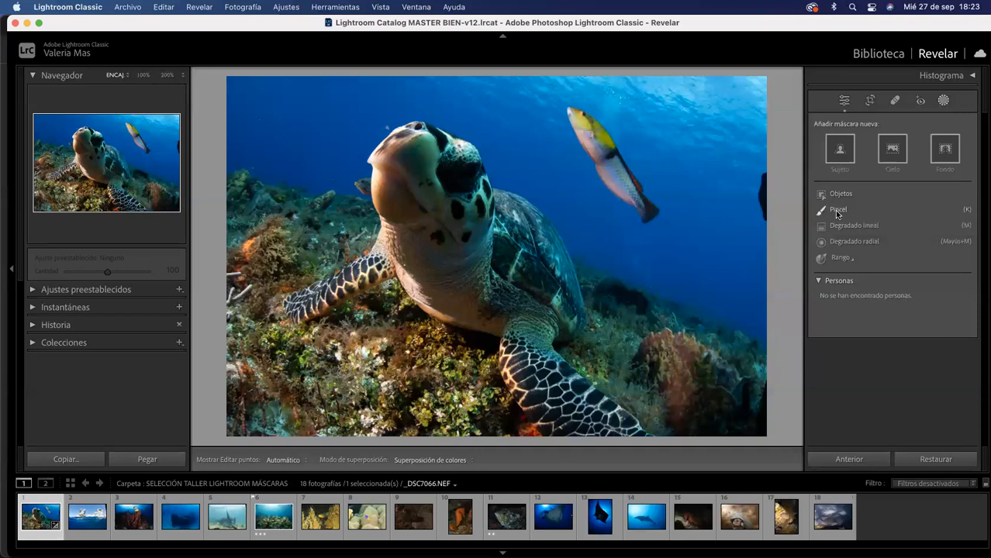
click(845, 260)
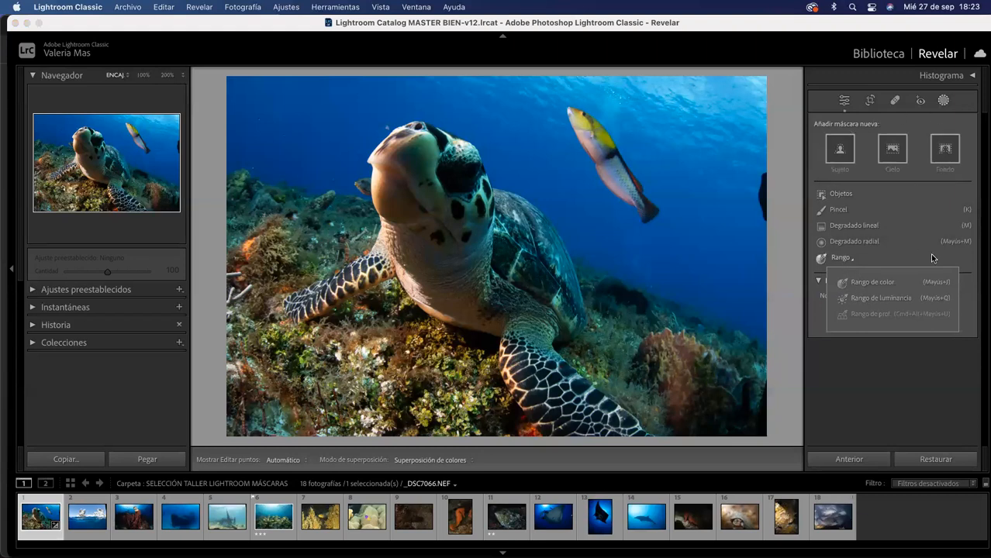
click(965, 128)
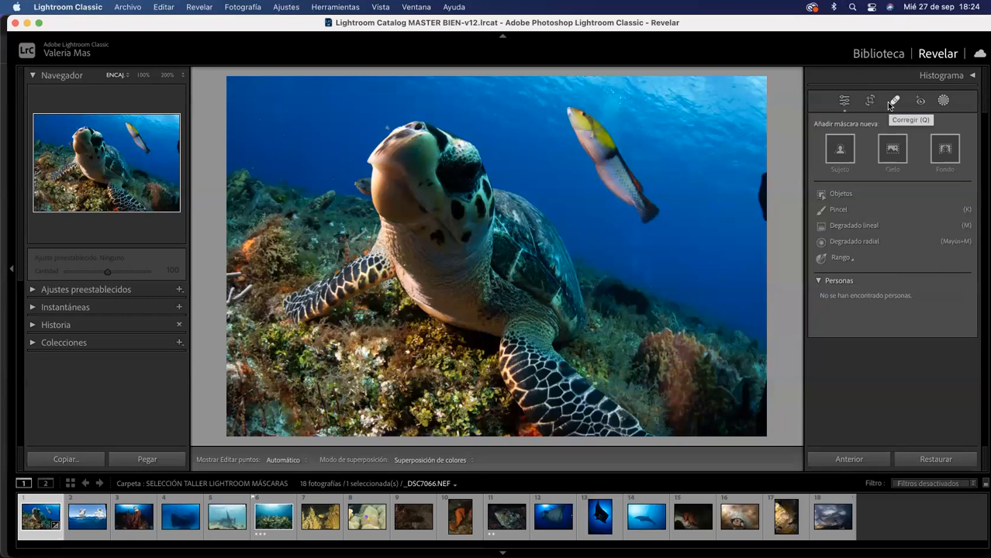
click(839, 152)
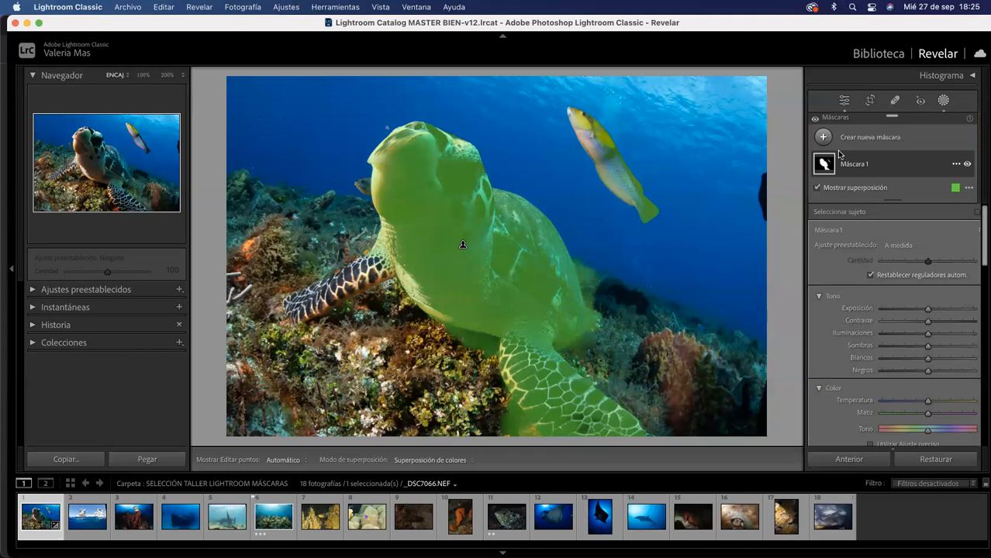
Cycle the subject mask's overlay through its available colours and back to green.
key(shift+o)
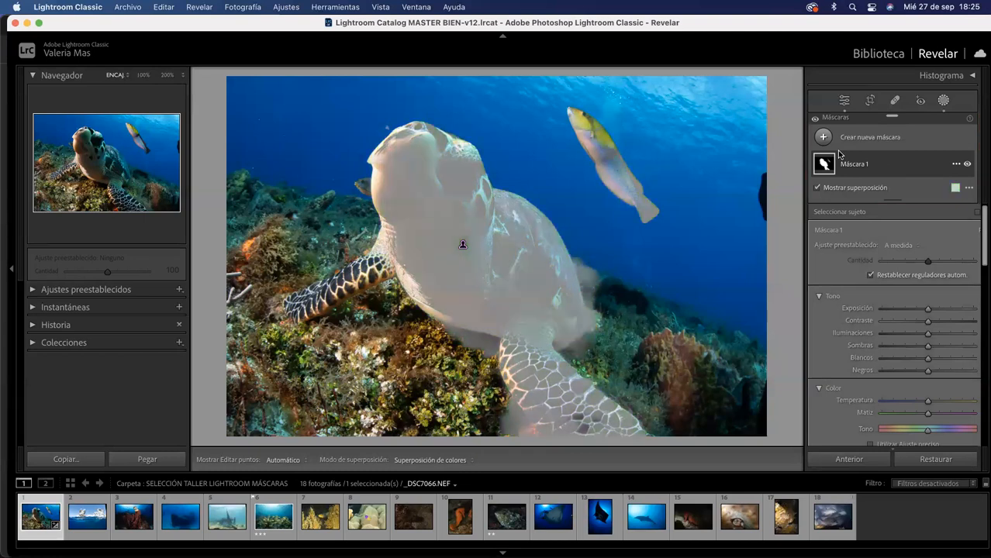
key(shift+o)
key(shift+o)
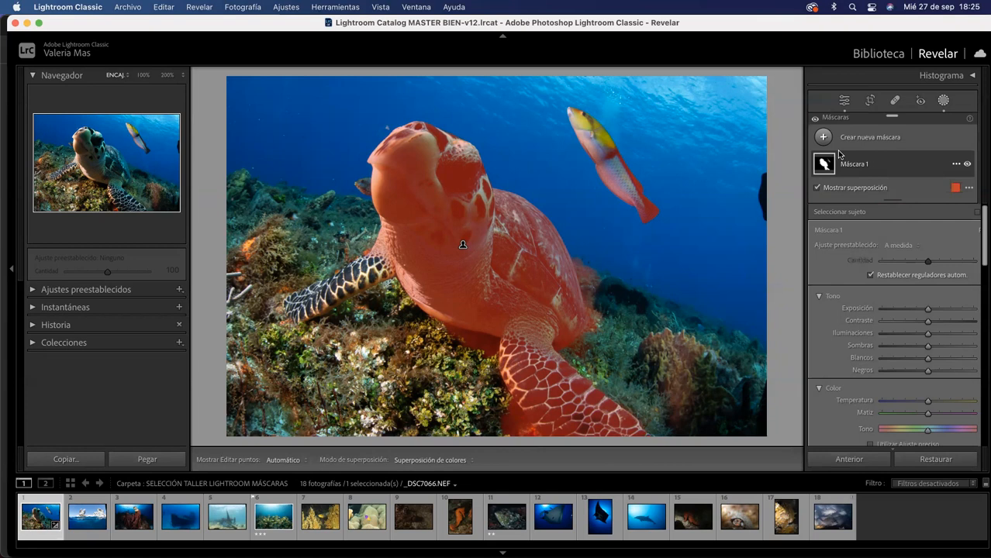
key(shift+o)
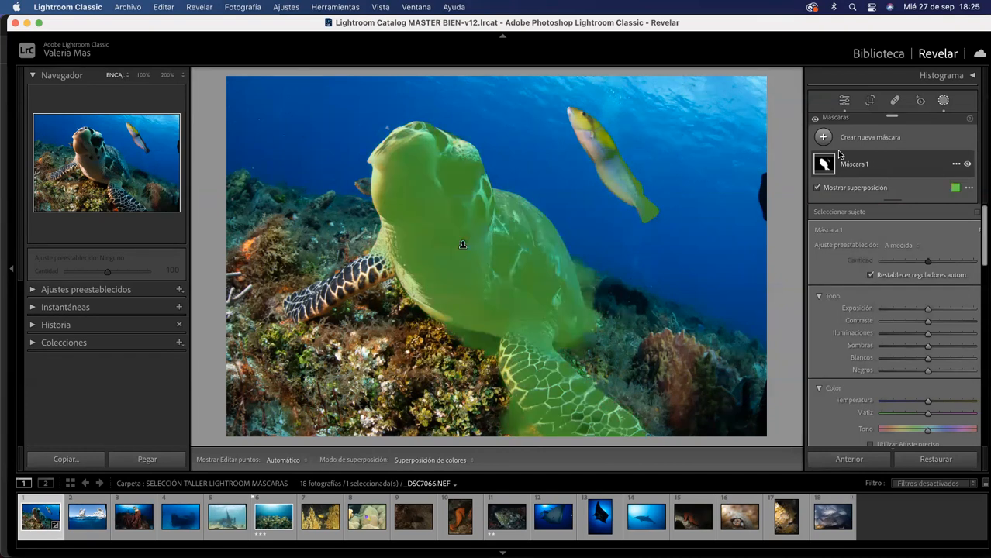
key(shift+o)
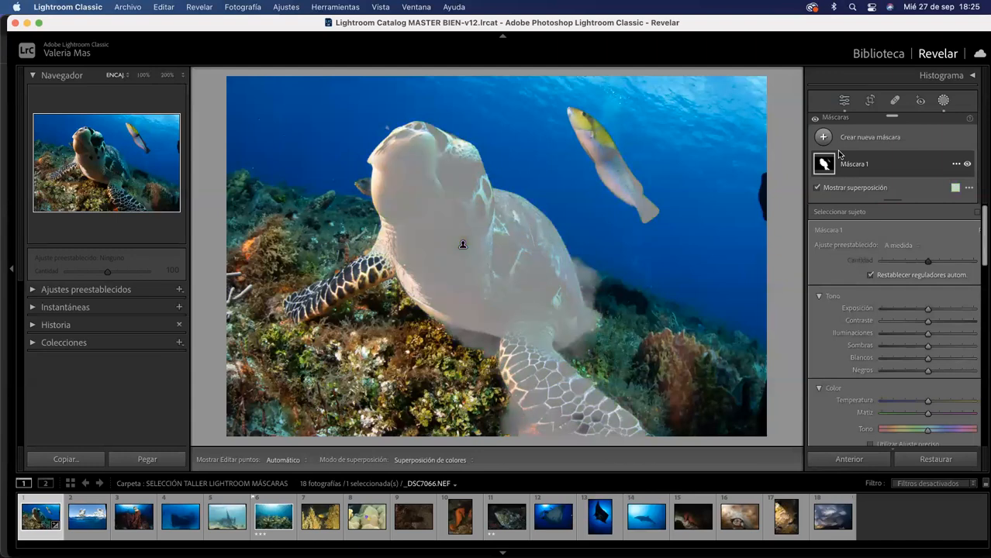
key(shift+o)
key(shift+o)
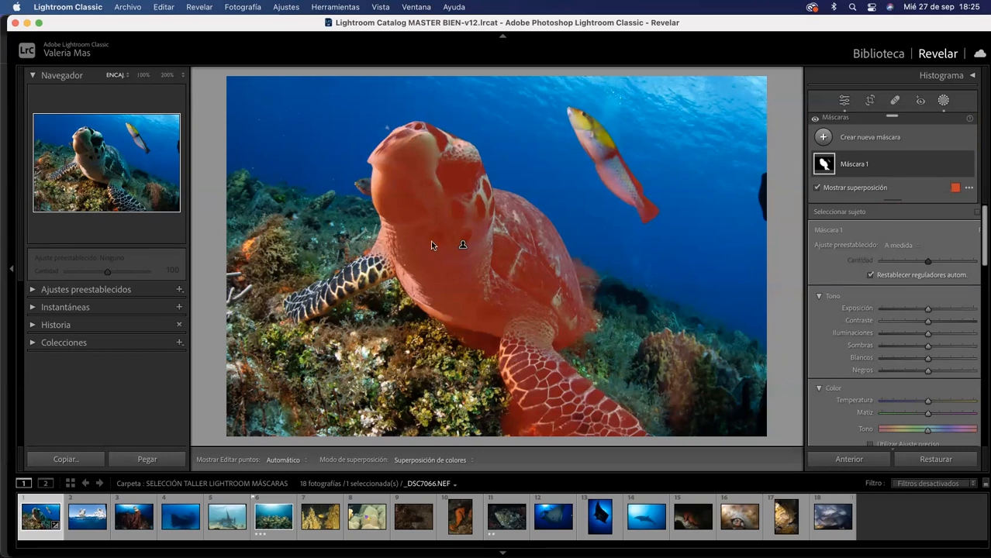
key(shift+o)
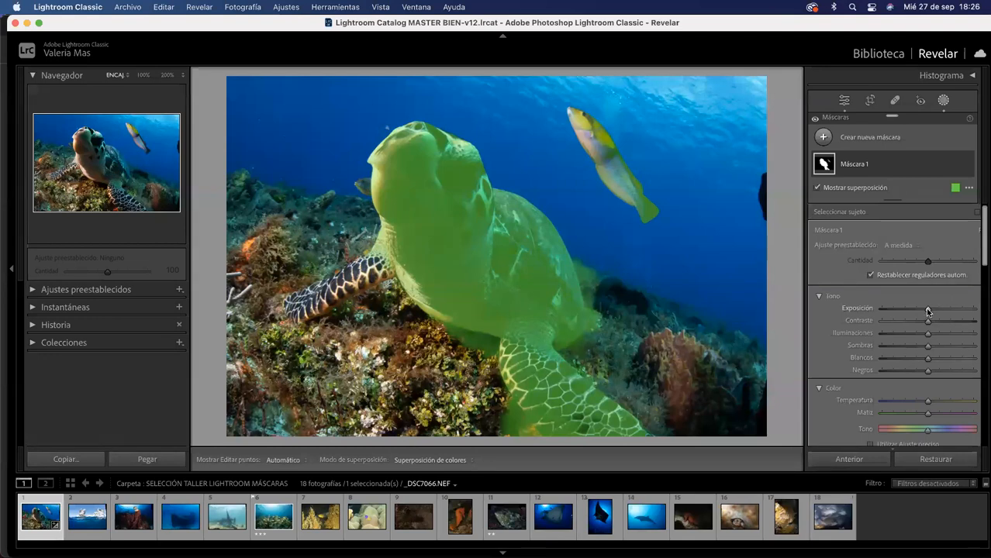
Hide the mask overlay and raise the exposure of the turtle and fish subject mask.
key(o)
drag(929, 312, 949, 309)
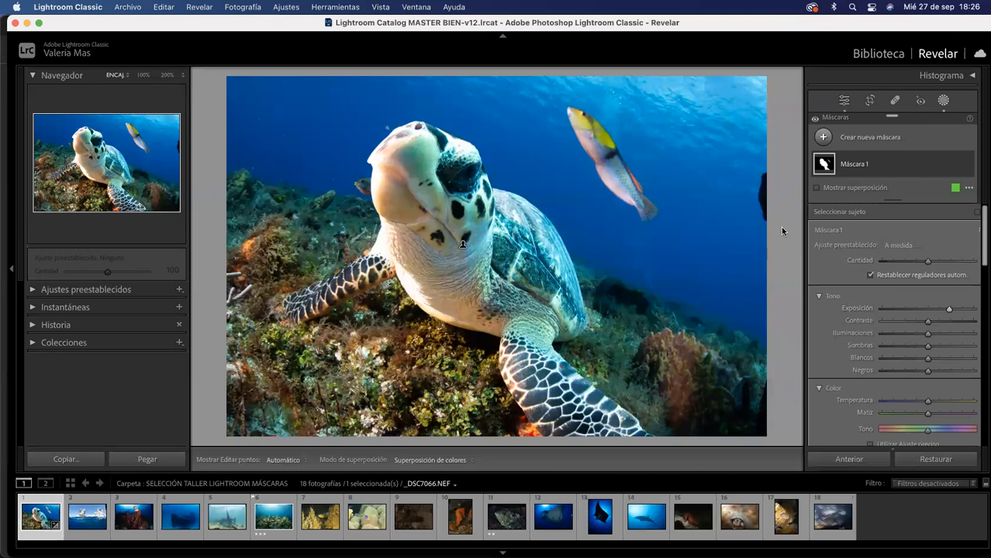
Check the subject mask's component and its add and subtract options, and delete the mask.
mouse_move(836, 169)
click(825, 163)
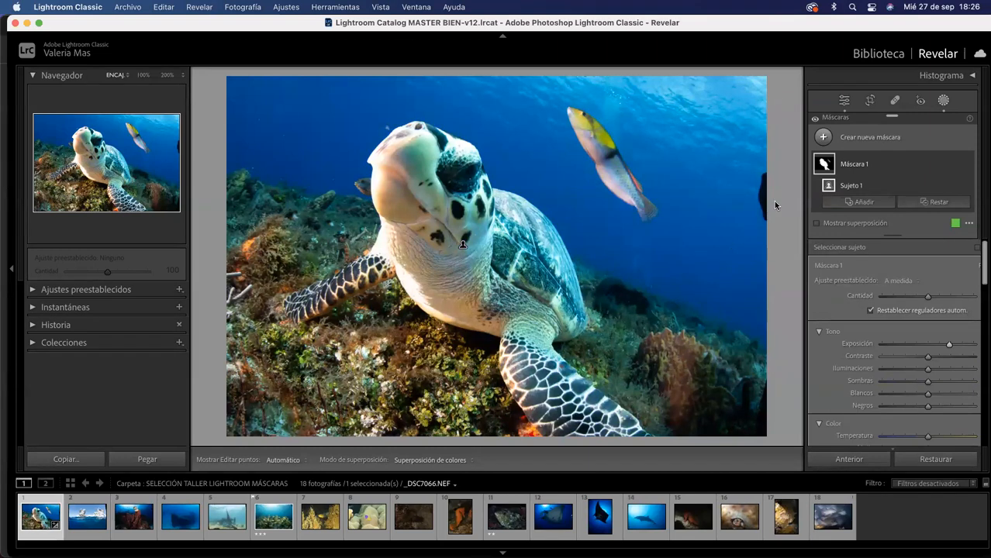
mouse_move(824, 164)
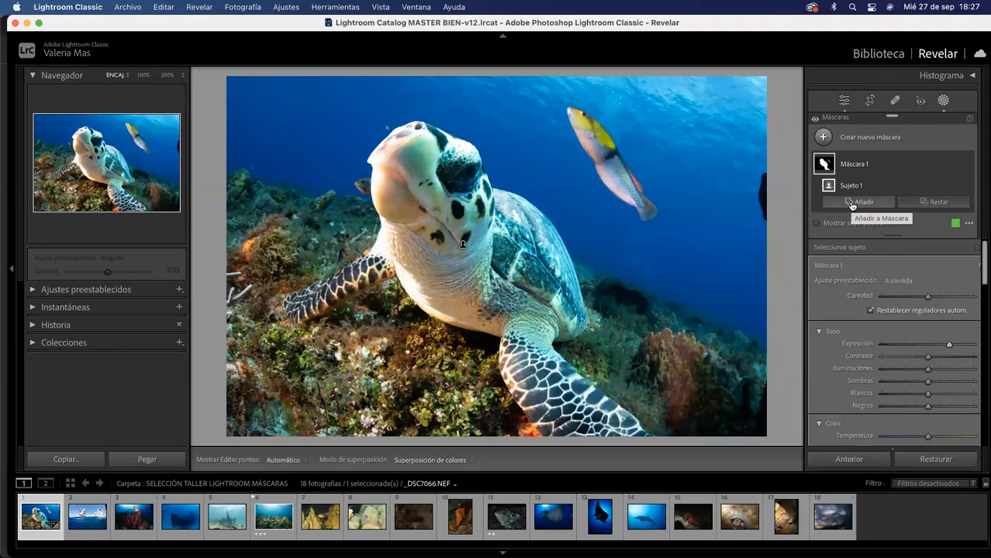
click(823, 164)
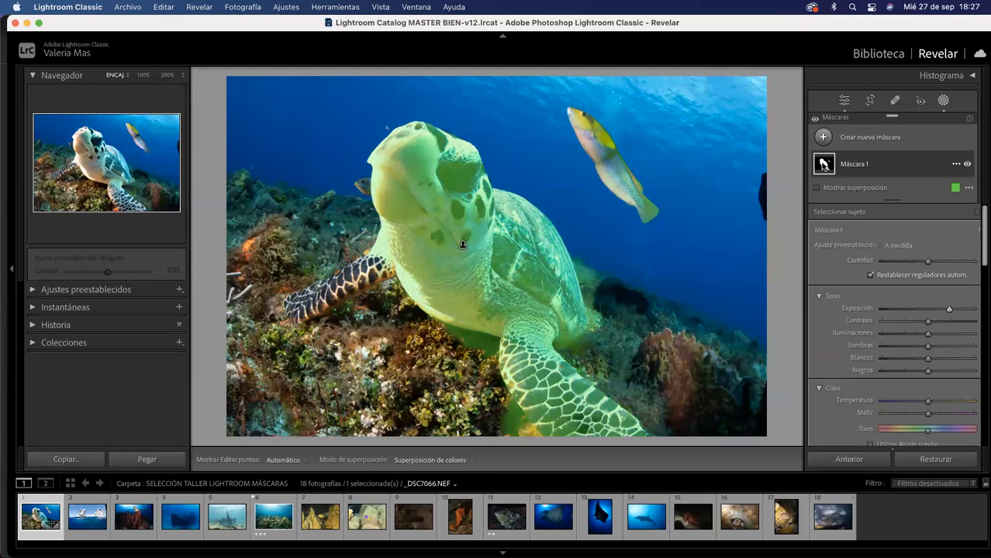
key(Delete)
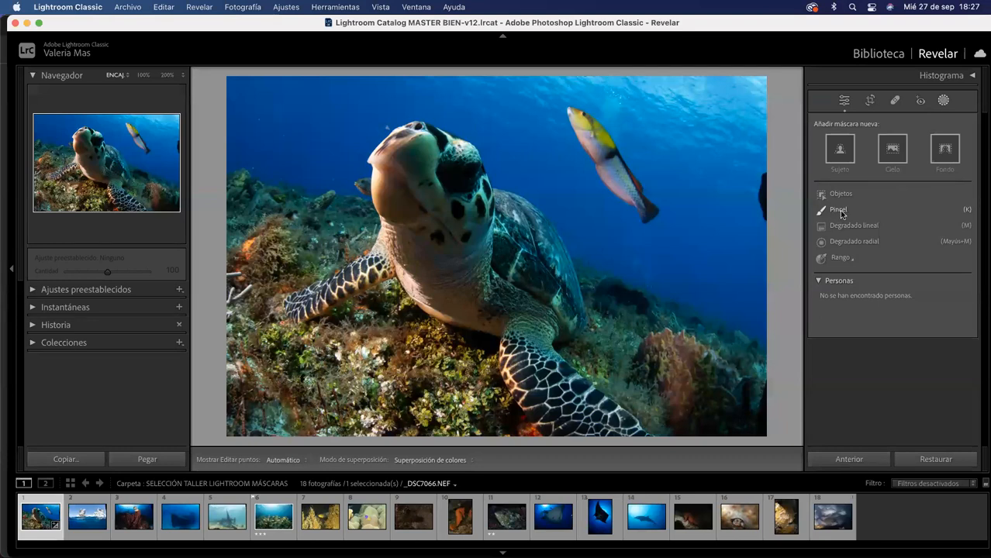
Start a Pincel mask, try smaller and larger brush sizes, and slightly lower the brush feathering.
click(838, 211)
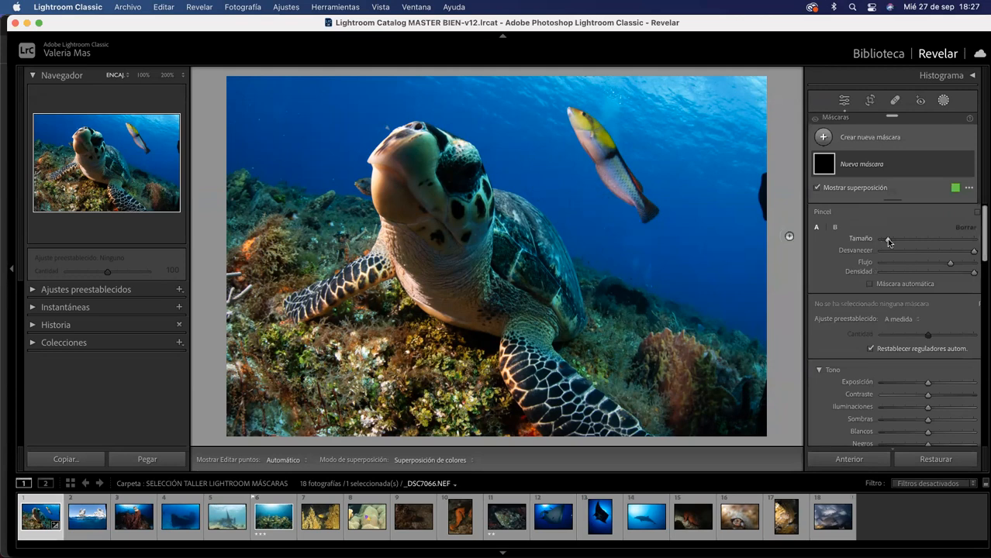
mouse_move(888, 241)
mouse_down()
mouse_move(934, 239)
mouse_move(889, 243)
mouse_move(904, 240)
mouse_up()
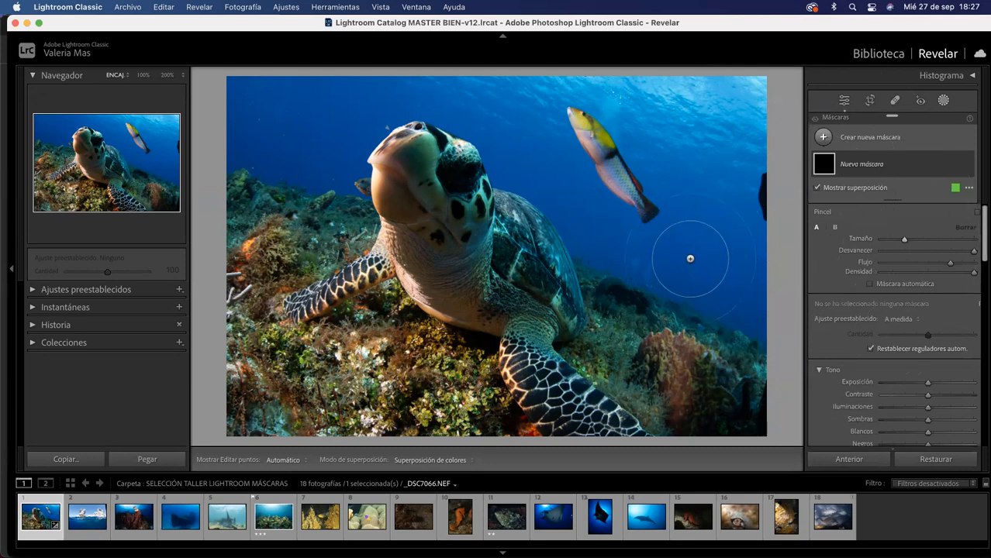
scroll(690, 259, down, 3)
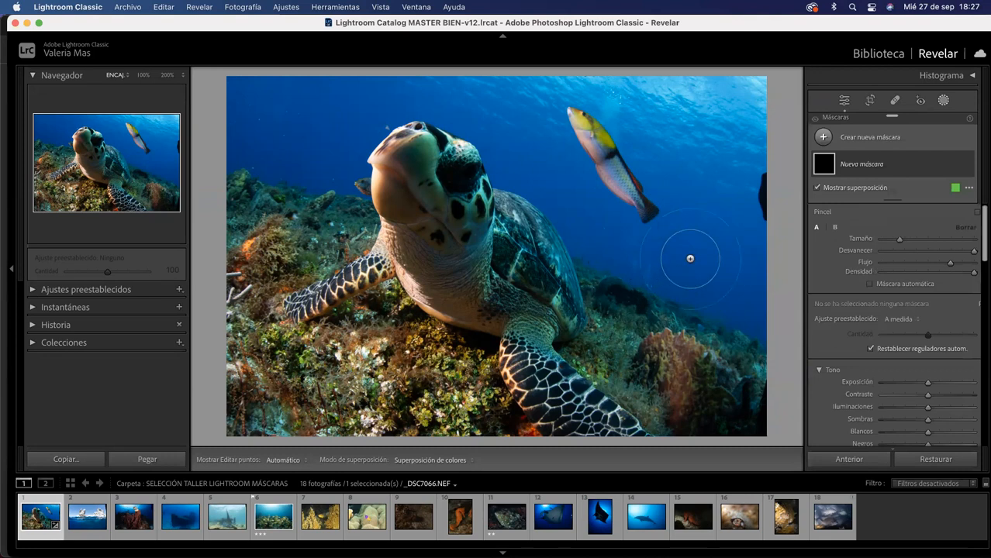
scroll(690, 259, up, 5)
scroll(690, 259, down, 5)
scroll(690, 259, down, 1)
scroll(690, 259, up, 4)
mouse_move(975, 254)
mouse_down()
mouse_move(909, 256)
mouse_move(981, 255)
mouse_move(966, 255)
mouse_up()
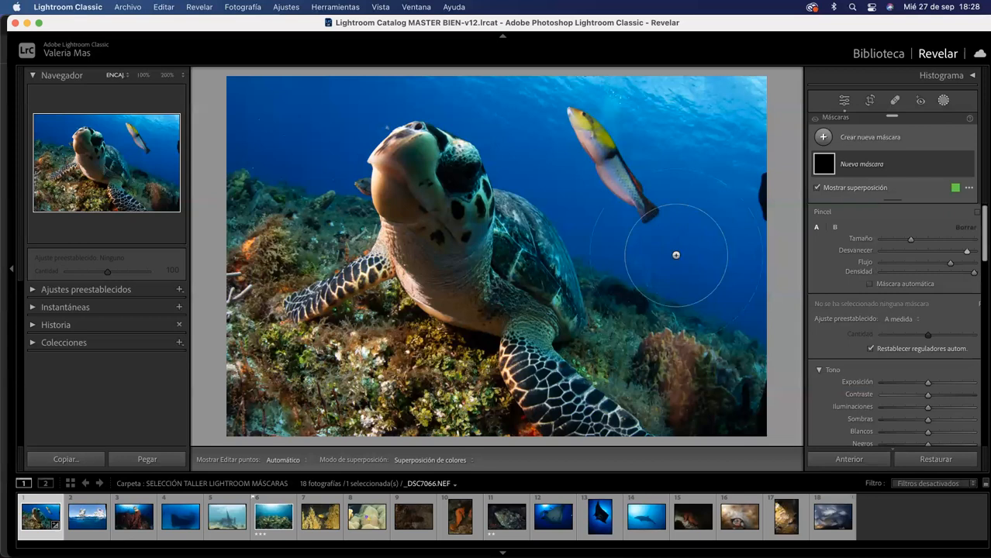
Lower the mask's exposure to near minimum and paint test spots in the blue water with high and minimum brush feathering.
drag(927, 382, 881, 382)
click(669, 238)
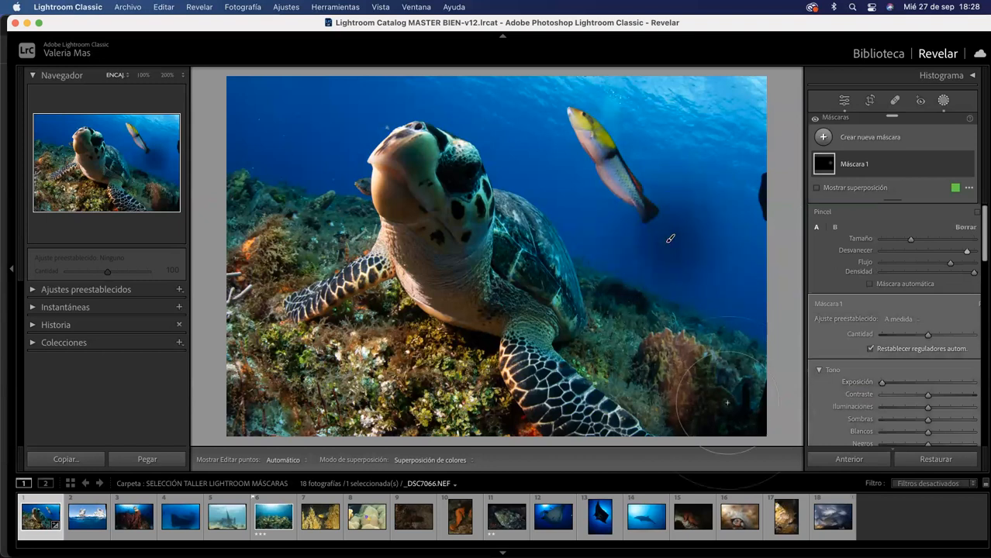
drag(966, 250, 880, 250)
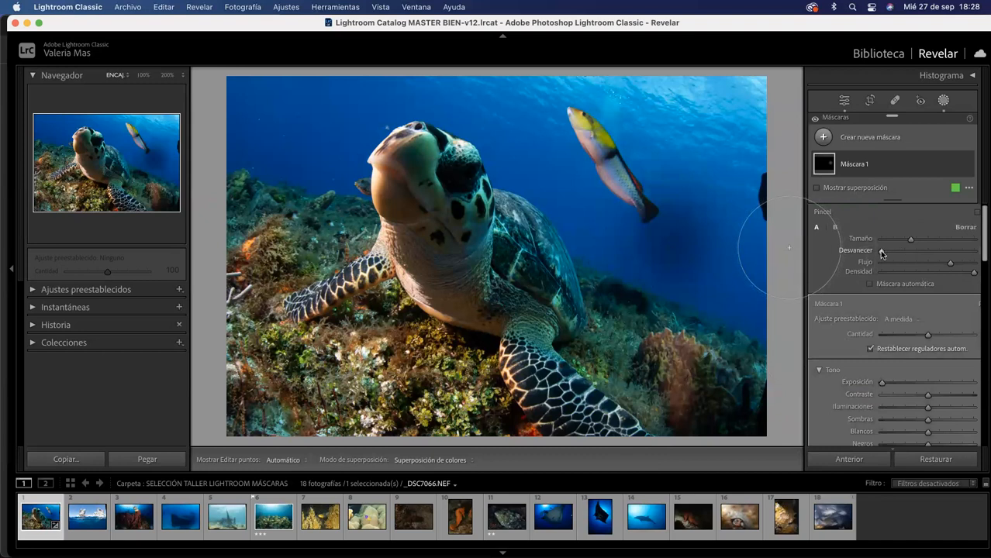
click(678, 246)
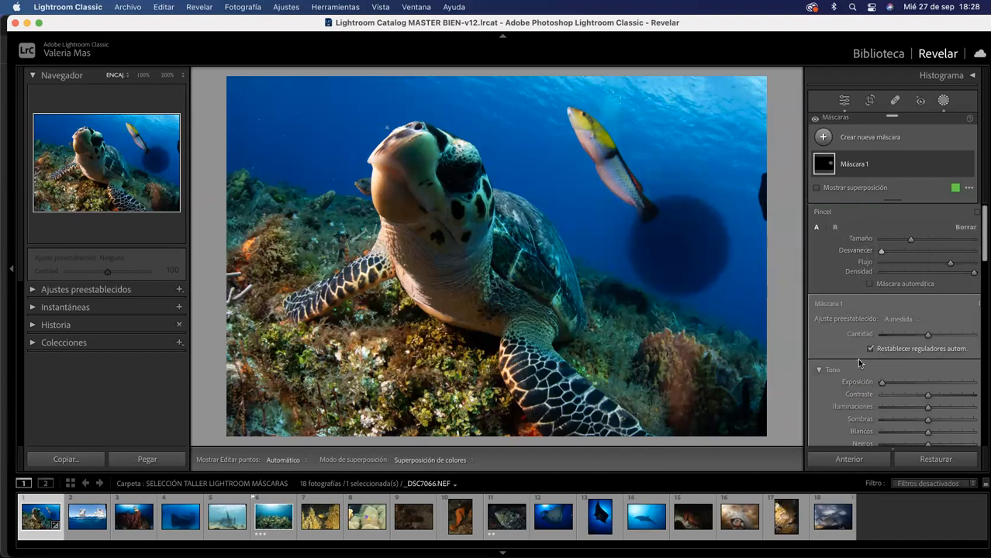
mouse_move(711, 247)
mouse_down()
mouse_move(672, 167)
mouse_move(680, 157)
mouse_move(632, 176)
mouse_up()
click(671, 252)
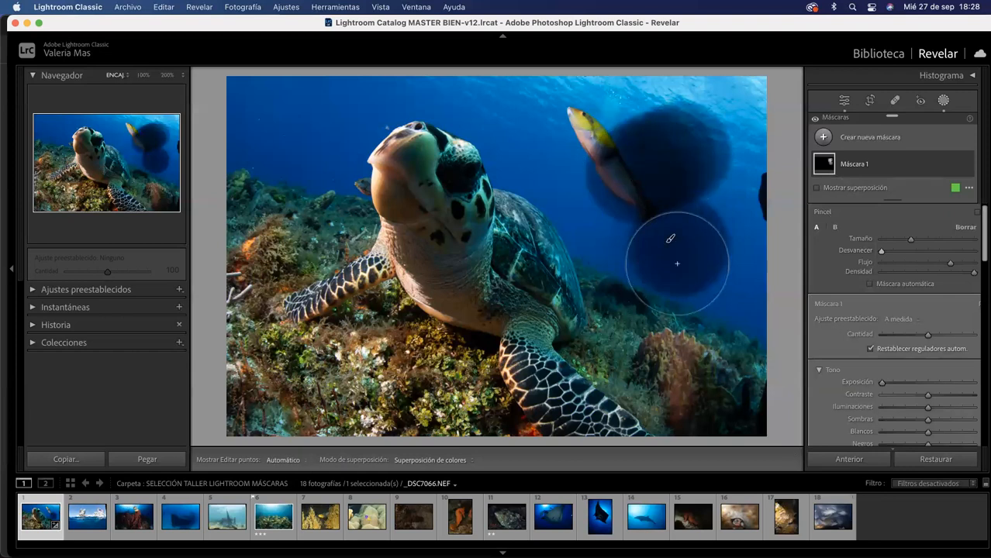
Set the brush feathering to maximum and paint a soft dark test spot in the water beside the yellow fish.
drag(881, 251, 973, 251)
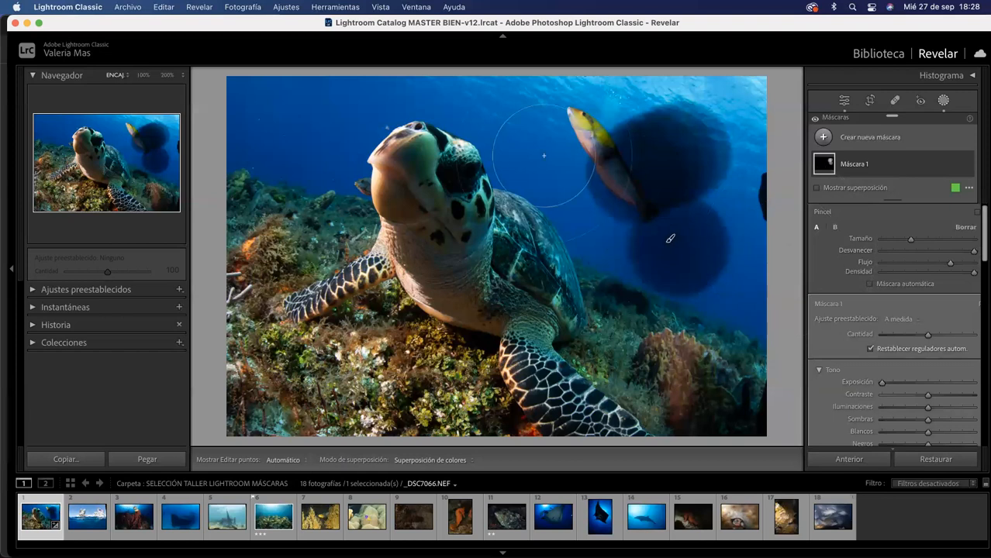
key(h)
click(590, 225)
key(h)
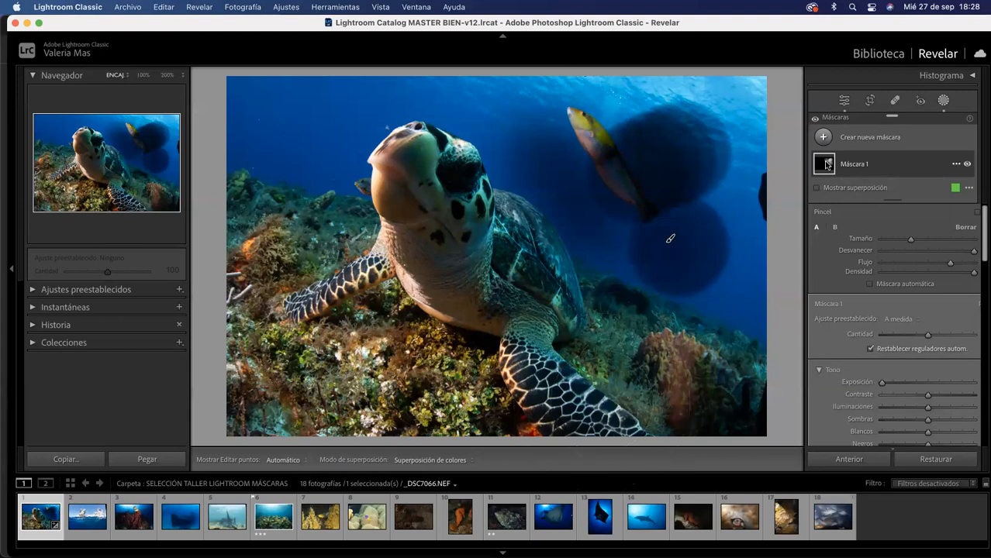
Undo all the brush test strokes in the water, including the test mask itself.
mouse_move(826, 166)
key(super+z)
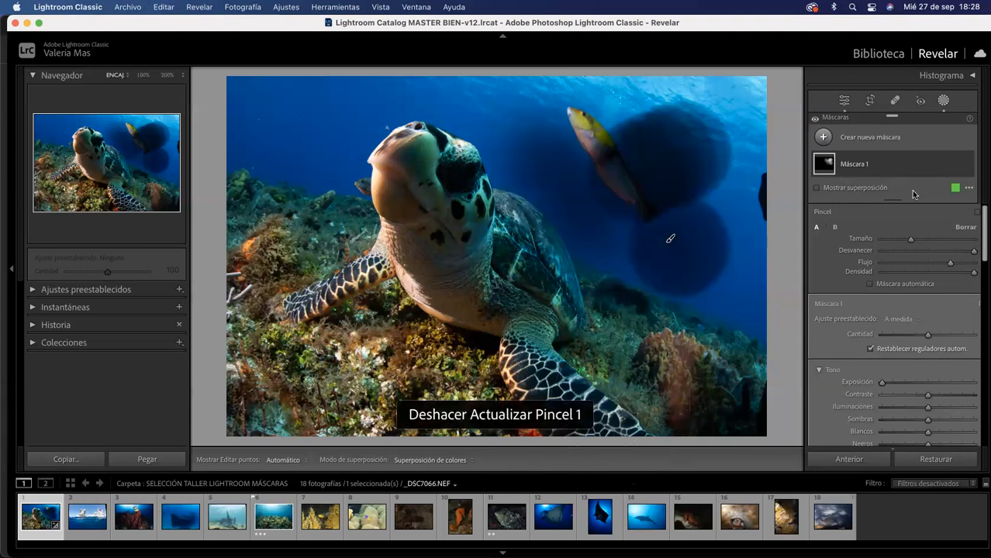
key(super+z)
key(super+z)
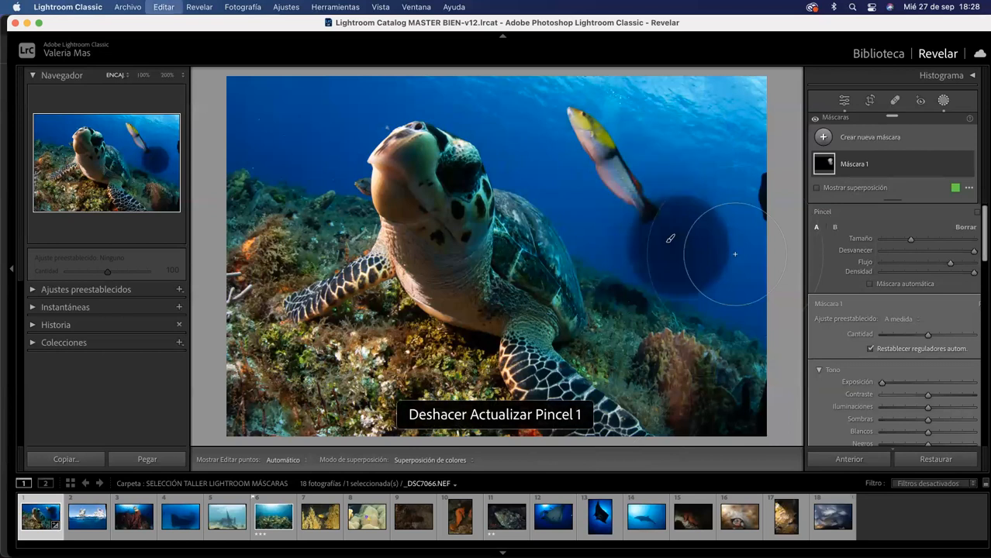
key(super+z)
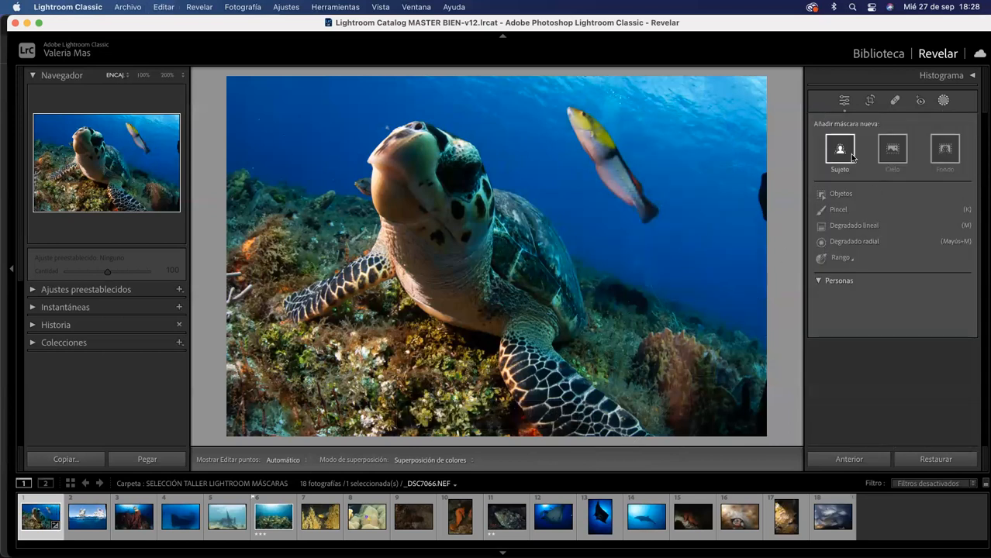
Start a new Pincel mask with slightly higher flow, Máscara automática on and a smaller brush, and paint the turtle's head and chest.
click(837, 209)
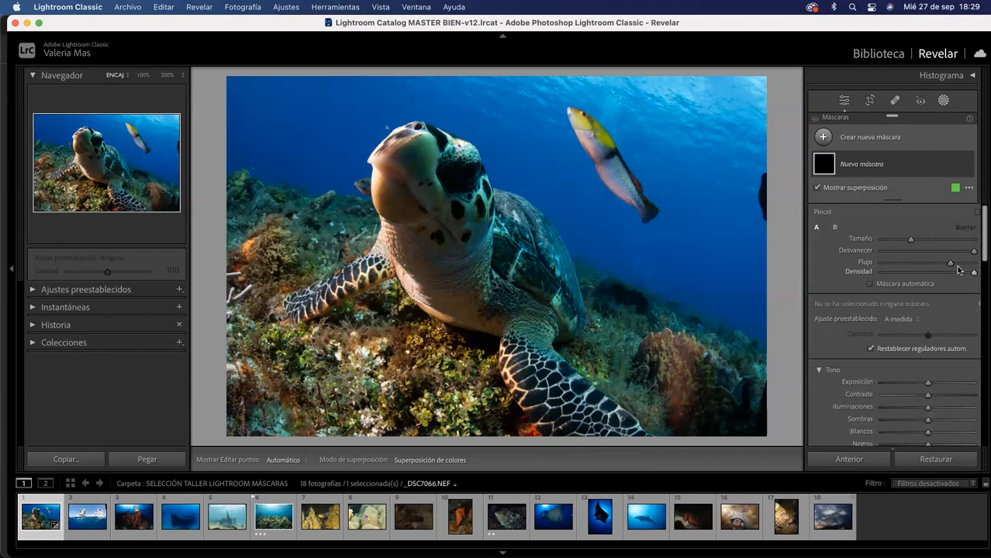
drag(910, 266, 955, 264)
click(871, 285)
scroll(396, 180, down, 5)
scroll(396, 181, down, 3)
scroll(438, 163, down, 3)
mouse_move(426, 147)
mouse_down()
mouse_move(400, 167)
mouse_move(393, 200)
mouse_move(385, 191)
mouse_move(394, 172)
mouse_move(427, 279)
mouse_move(466, 303)
mouse_move(459, 250)
mouse_move(442, 260)
mouse_move(452, 184)
mouse_move(432, 145)
mouse_move(456, 159)
mouse_up()
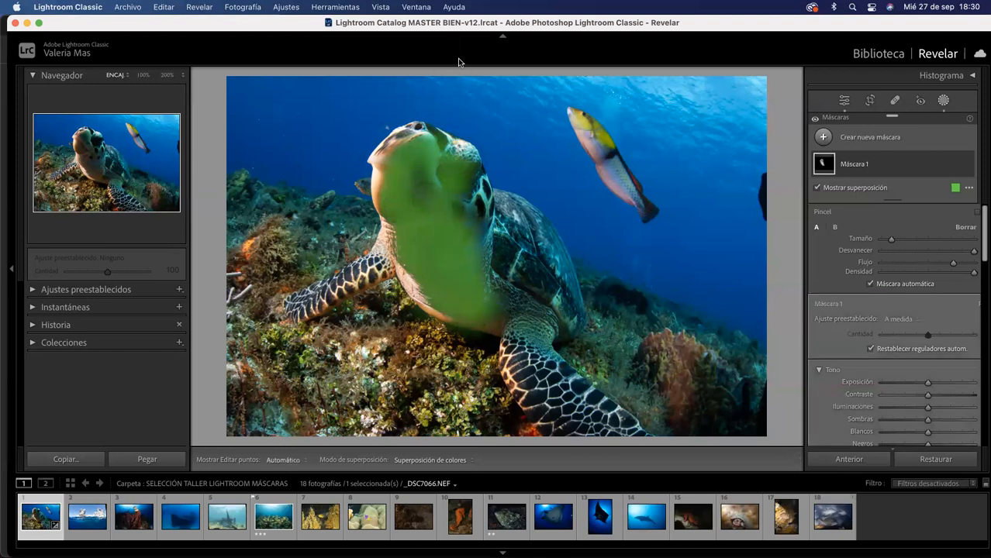
Extend the brush mask over the rest of the turtle's head, part of its shell and the nearest front flipper.
key(h)
mouse_move(432, 146)
mouse_down()
mouse_move(469, 182)
mouse_move(471, 219)
mouse_move(484, 186)
mouse_move(480, 266)
mouse_move(510, 260)
mouse_move(459, 155)
mouse_move(418, 157)
mouse_move(392, 175)
mouse_move(386, 204)
mouse_move(413, 224)
mouse_move(396, 196)
mouse_move(415, 248)
mouse_move(403, 268)
mouse_move(424, 296)
mouse_move(502, 316)
mouse_move(506, 286)
mouse_move(483, 243)
mouse_move(520, 309)
mouse_move(538, 308)
mouse_move(535, 324)
mouse_move(526, 321)
mouse_move(524, 381)
mouse_move(546, 403)
mouse_move(516, 352)
mouse_move(613, 422)
mouse_move(560, 428)
mouse_up()
mouse_move(535, 322)
mouse_down()
mouse_move(539, 337)
mouse_move(511, 353)
mouse_move(643, 439)
mouse_up()
key(h)
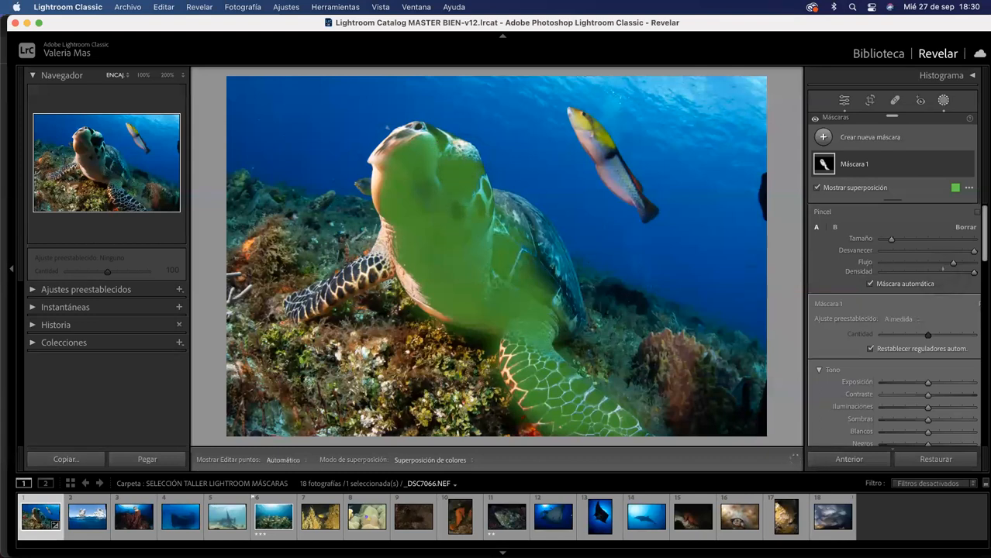
Turn off Máscara automática, reduce the brush size and fill in the mask along the turtle's lower belly edge.
click(870, 284)
scroll(447, 183, down, 5)
key(h)
mouse_move(469, 328)
mouse_down()
mouse_move(514, 331)
mouse_move(505, 327)
mouse_up()
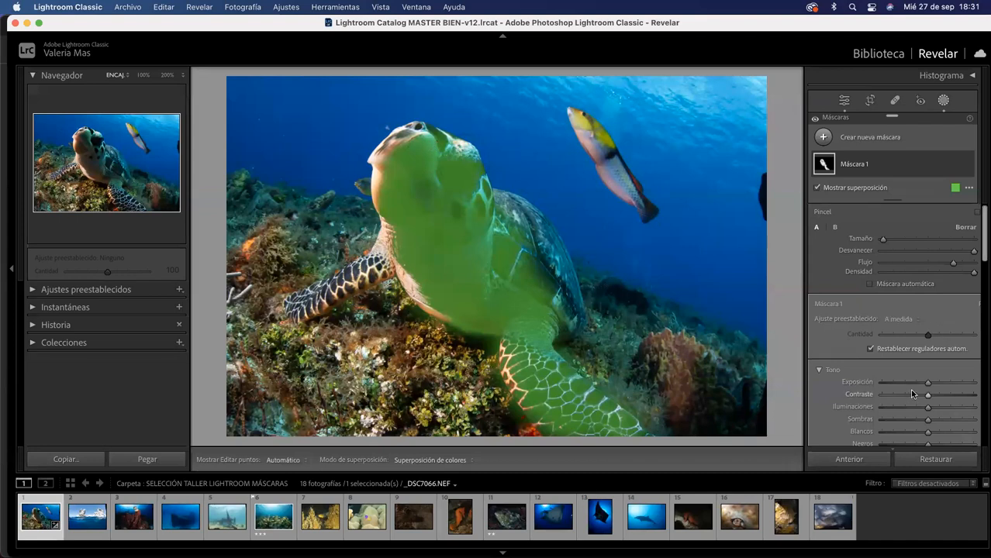
Look over the brush mask's add and subtract options and its tone, color, effects and detail adjustments.
scroll(906, 300, down, 2)
scroll(904, 297, up, 2)
click(825, 165)
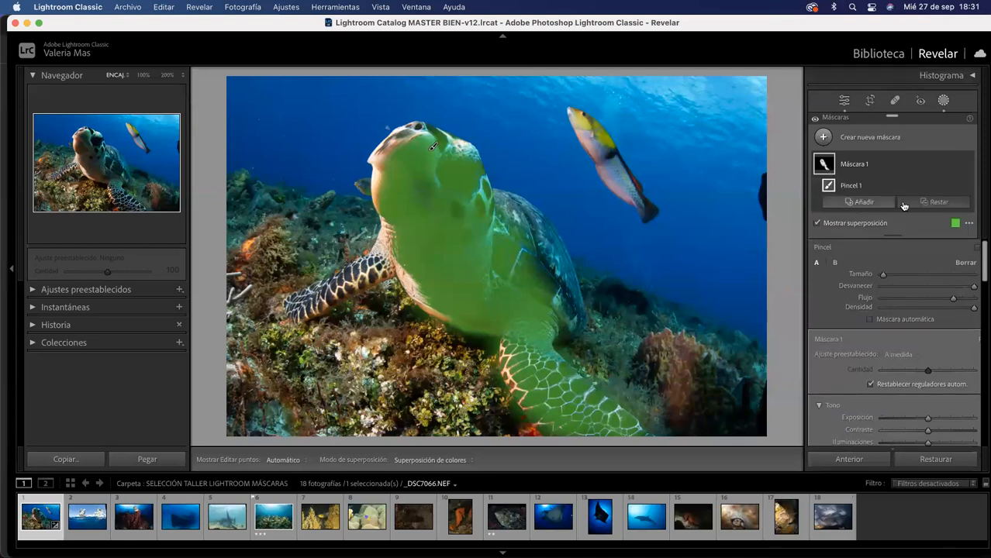
click(823, 165)
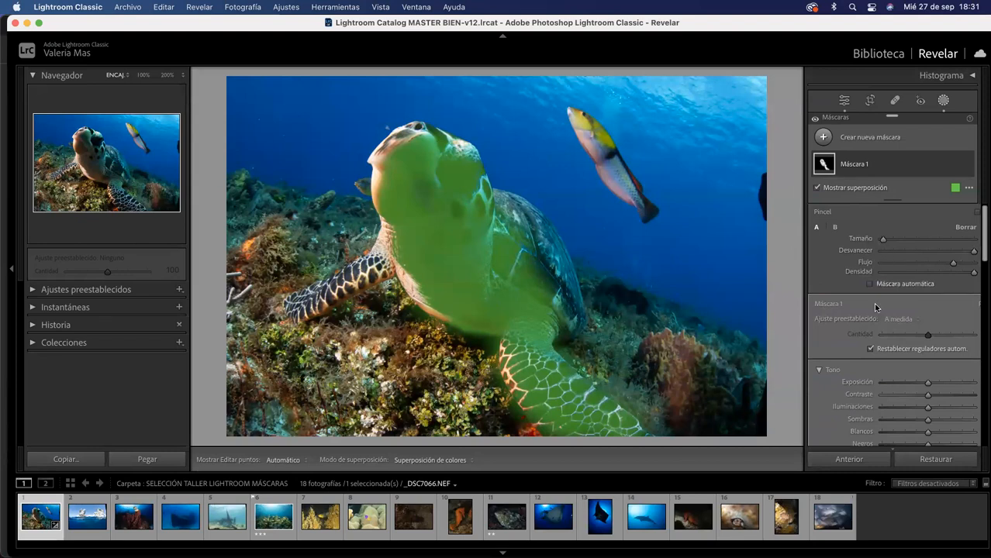
scroll(849, 243, down, 3)
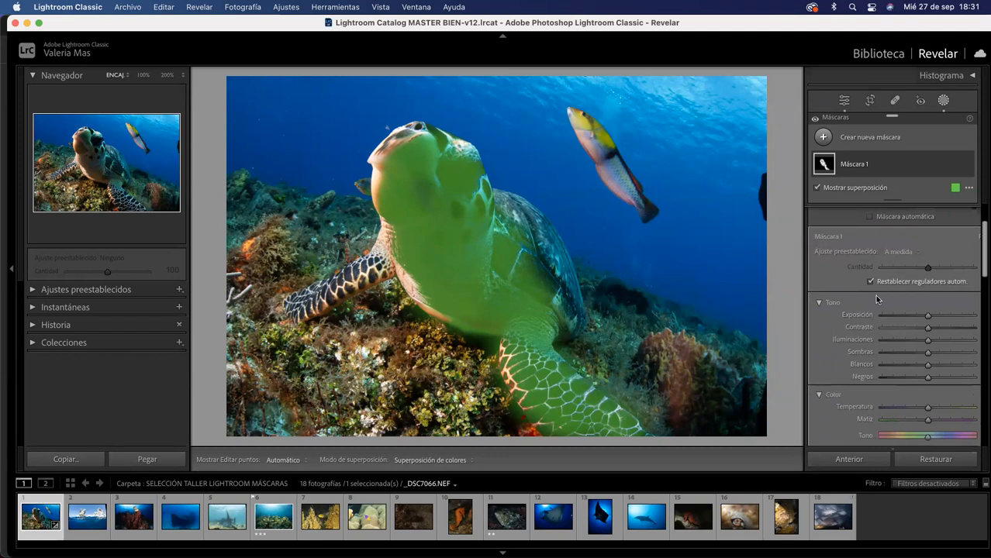
scroll(873, 326, down, 1)
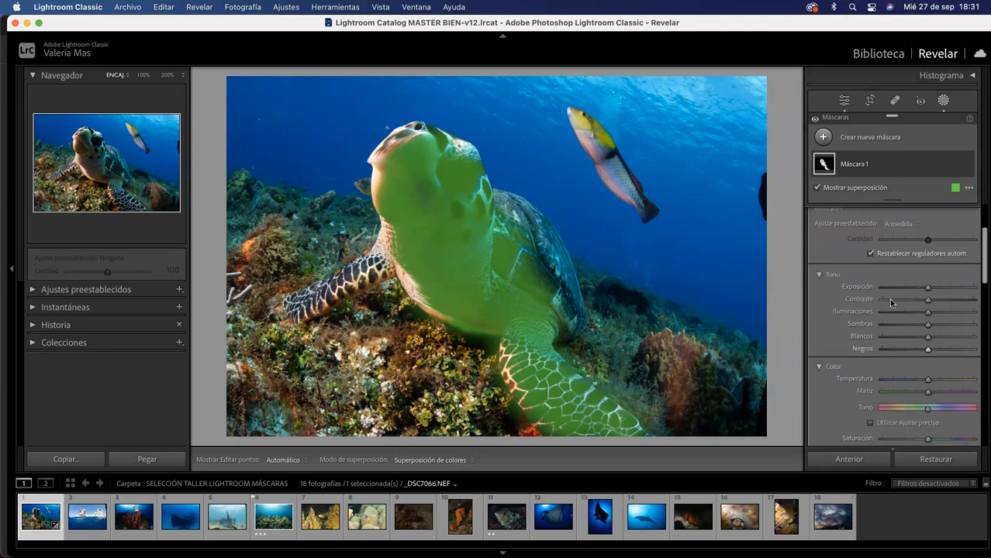
scroll(822, 402, down, 5)
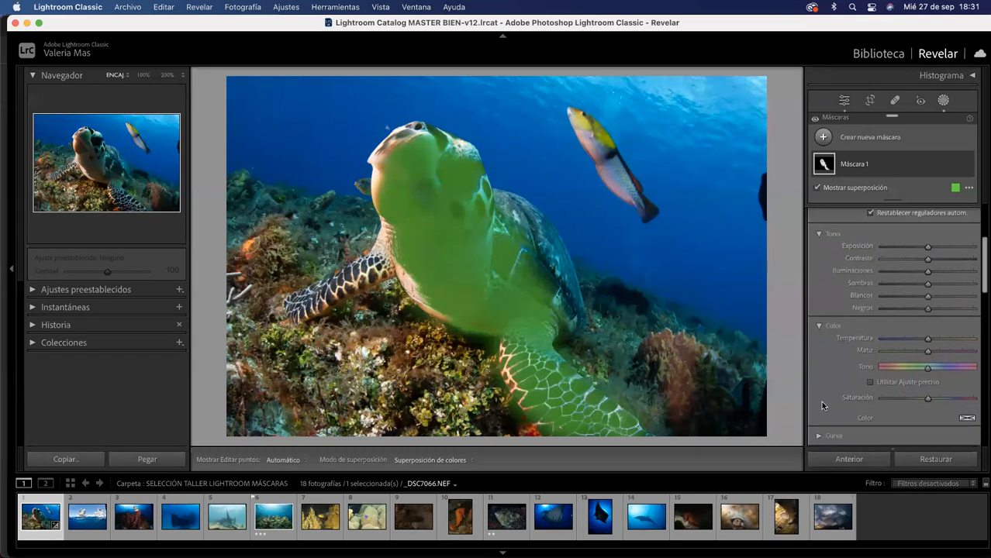
scroll(822, 405, down, 4)
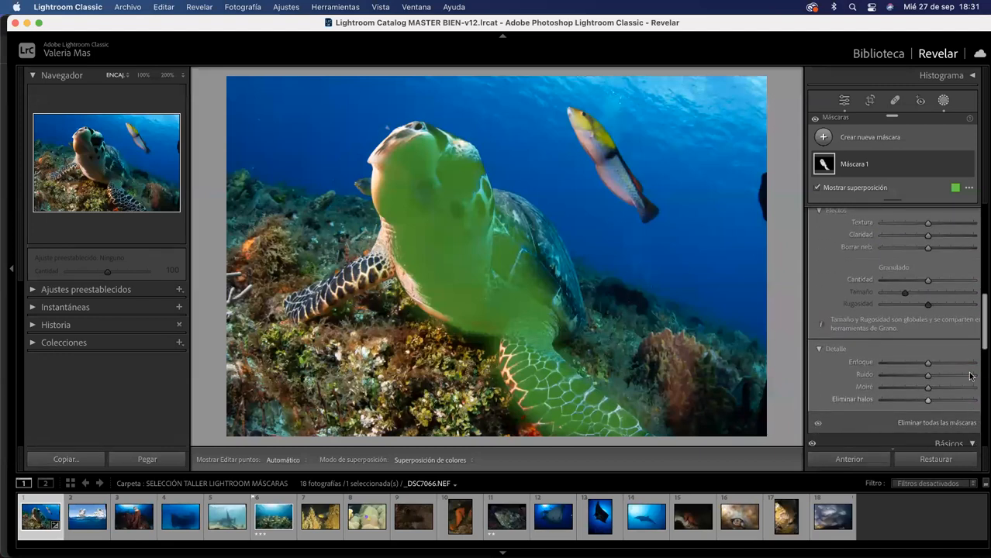
scroll(880, 239, up, 3)
scroll(879, 240, up, 5)
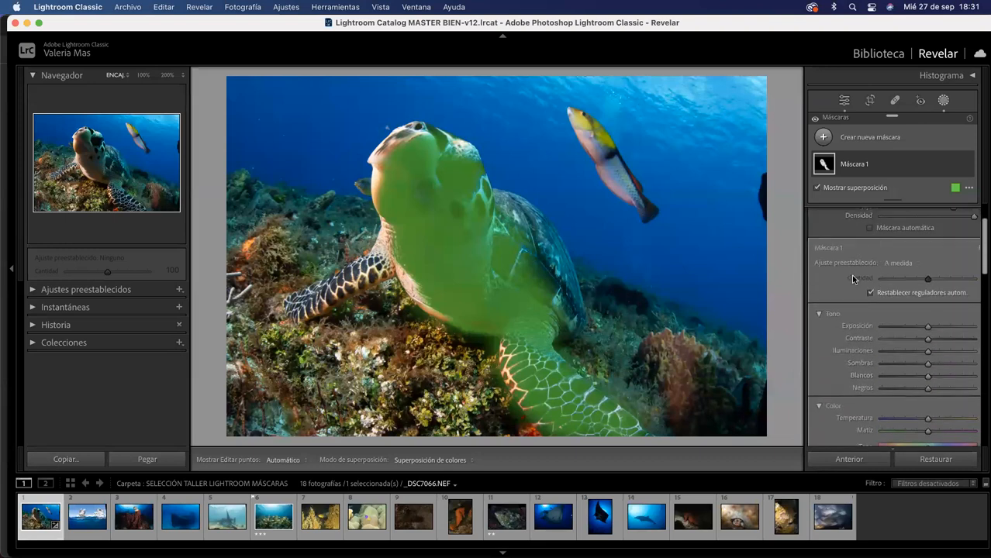
Raise the exposure strongly and the contrast slightly on the turtle brush mask.
drag(928, 330, 952, 326)
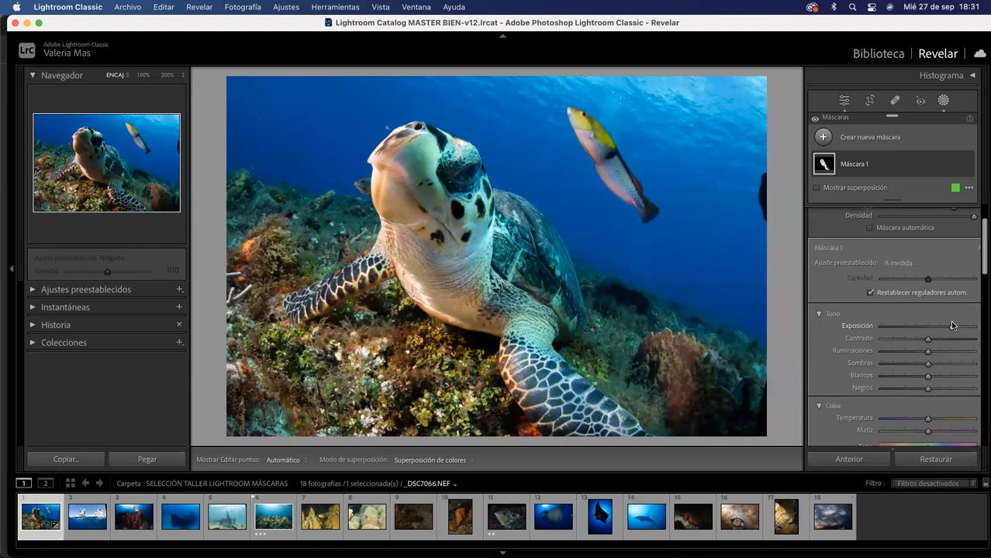
drag(953, 326, 959, 327)
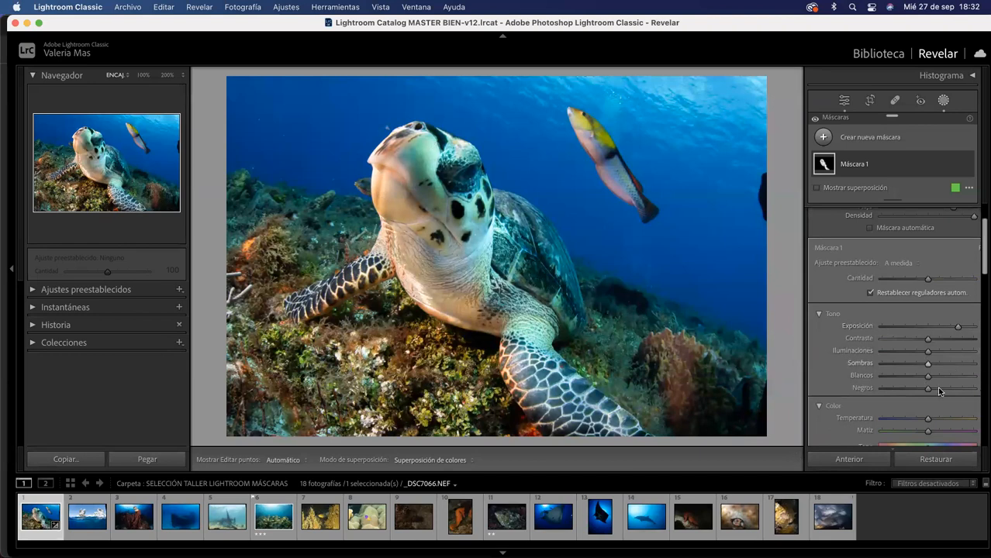
drag(927, 339, 938, 341)
Warm the turtle brush mask's temperature, shift its tint toward magenta and lift its shadows slightly.
drag(928, 419, 937, 420)
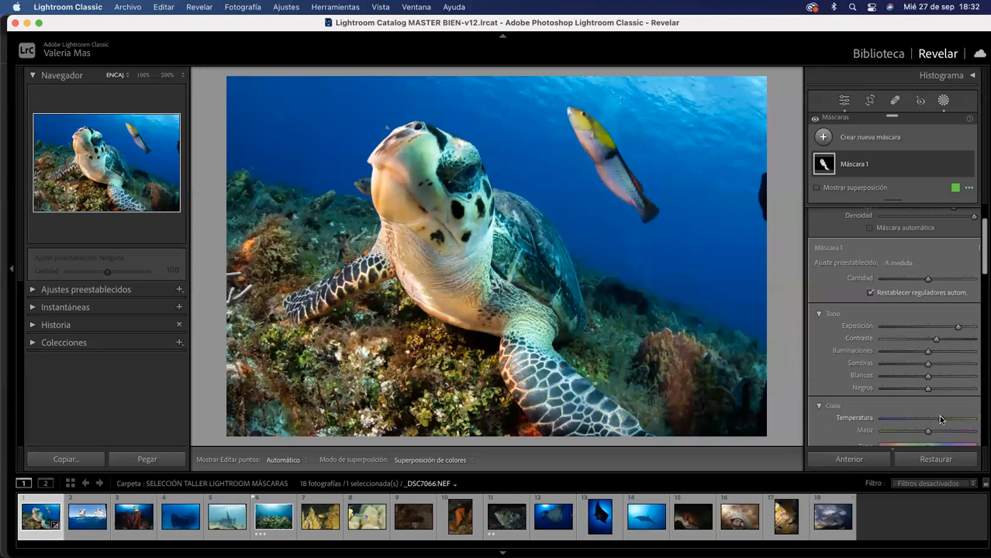
mouse_move(939, 420)
mouse_down()
mouse_move(955, 421)
mouse_move(934, 432)
mouse_move(945, 433)
mouse_up()
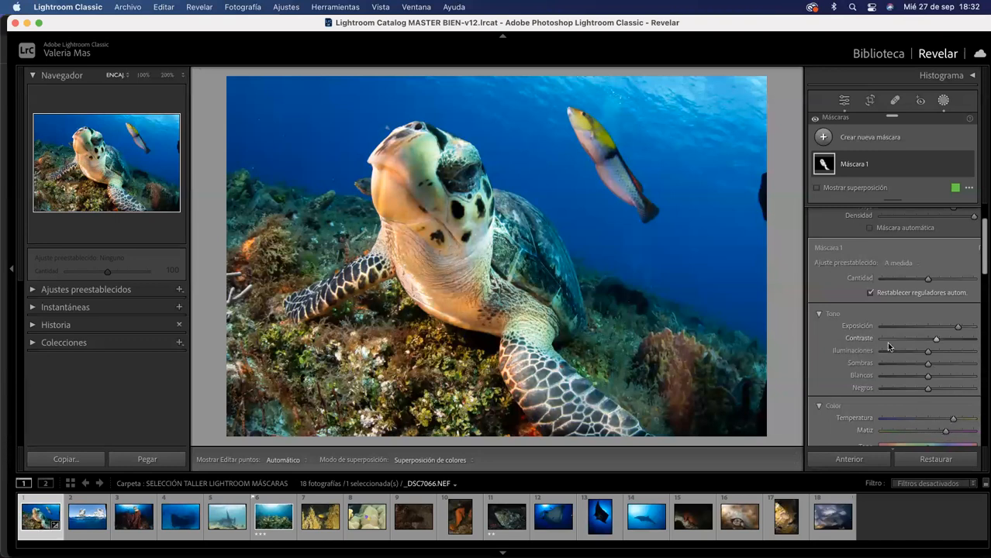
scroll(886, 342, down, 3)
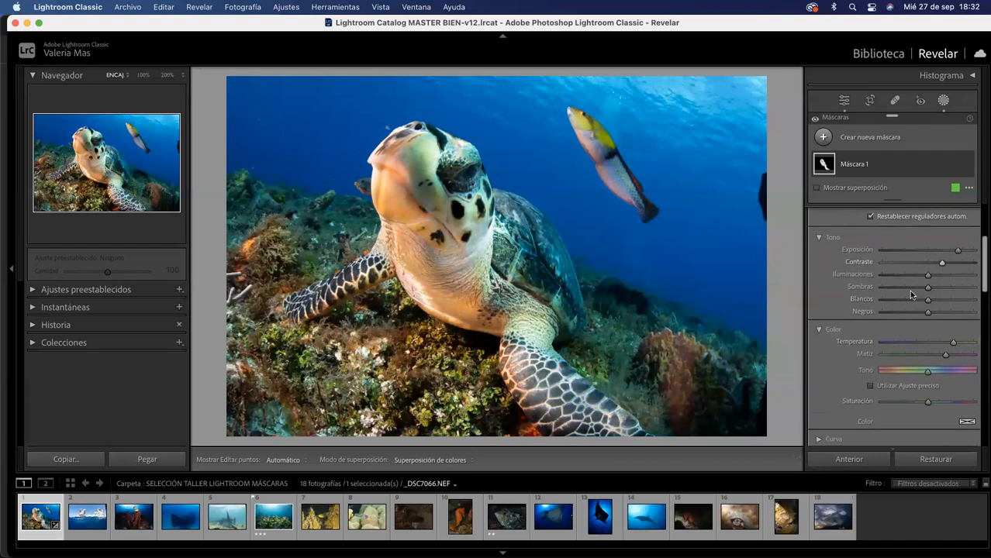
drag(927, 287, 937, 288)
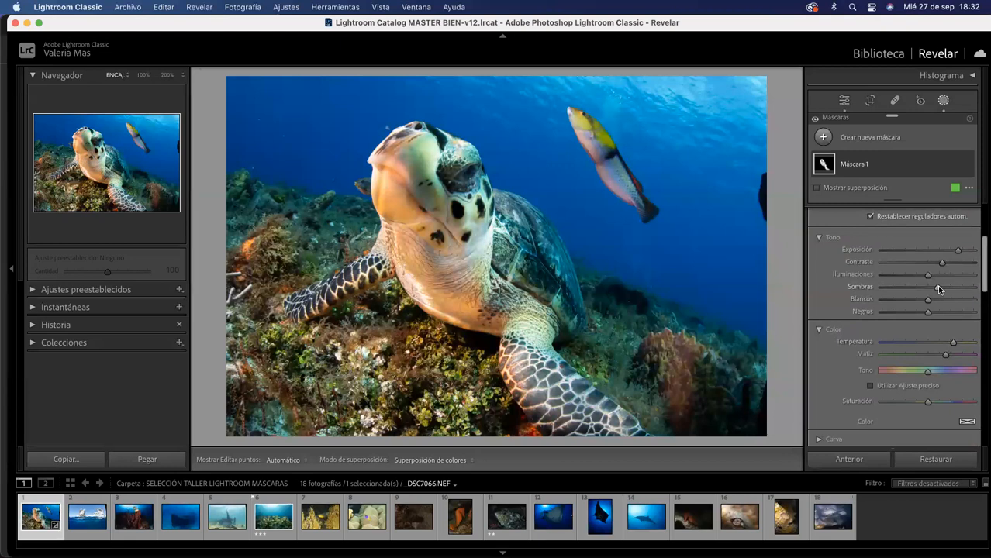
scroll(893, 351, down, 2)
scroll(893, 351, down, 1)
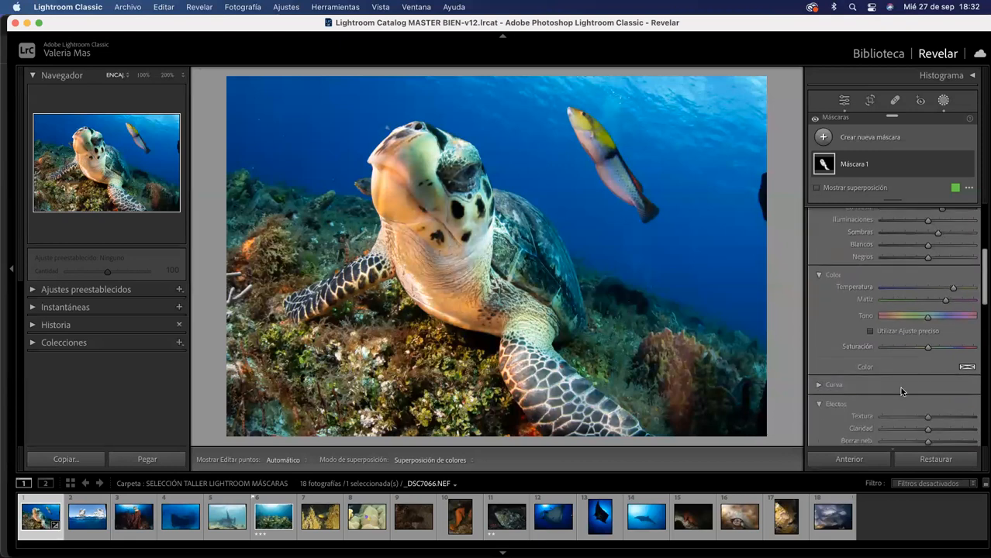
Raise the texture, clarity, dehaze and sharpening slightly on the turtle brush mask.
drag(927, 417, 937, 431)
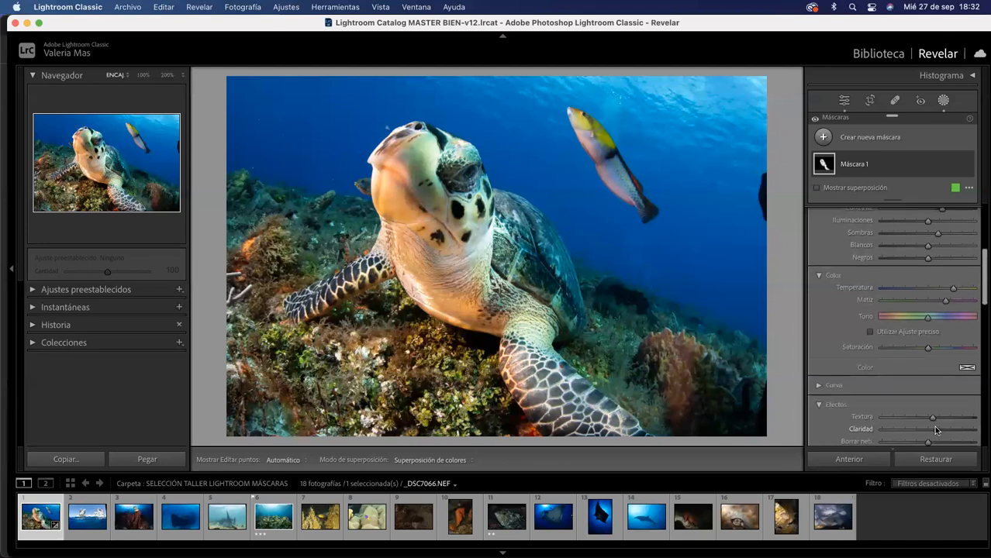
scroll(936, 431, down, 1)
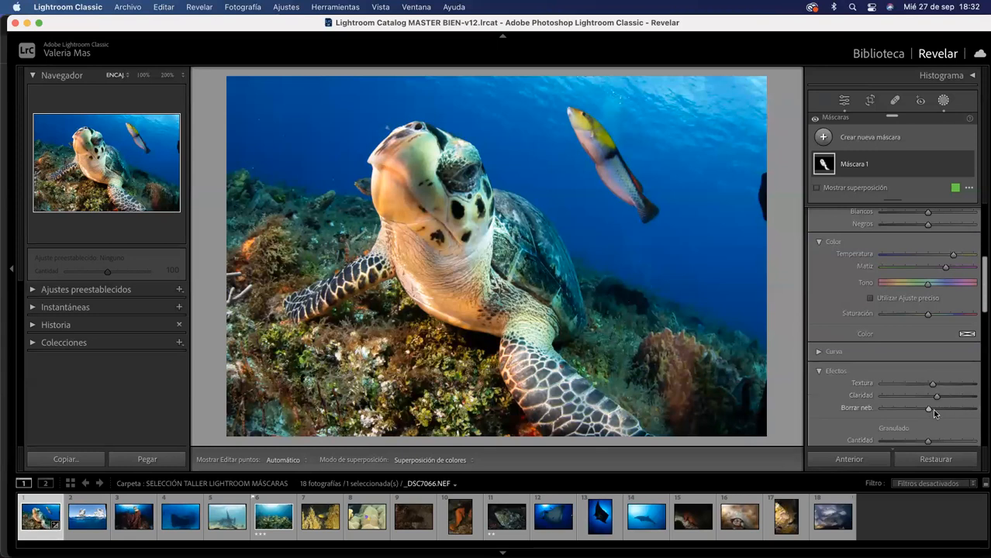
drag(933, 410, 965, 411)
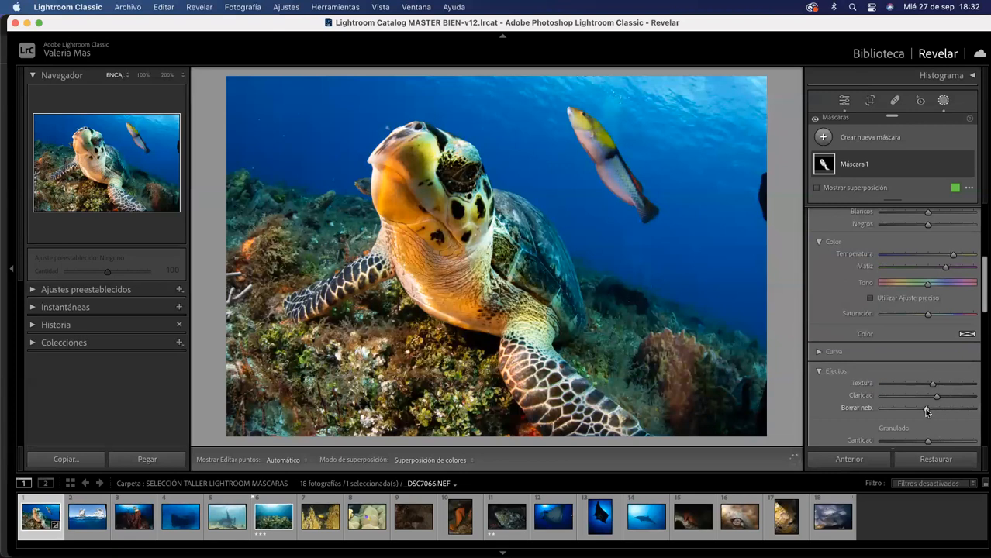
drag(926, 412, 927, 413)
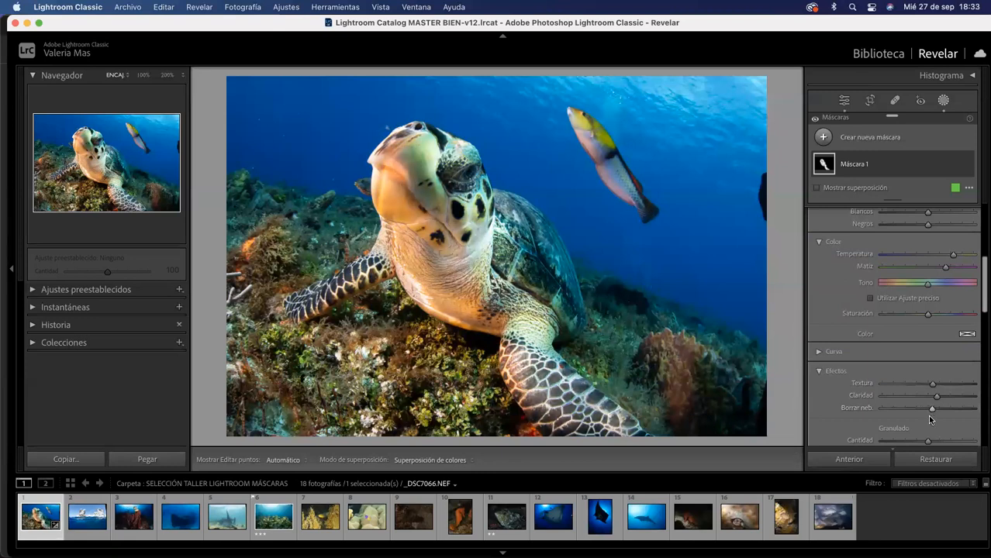
scroll(928, 415, down, 2)
scroll(929, 419, down, 4)
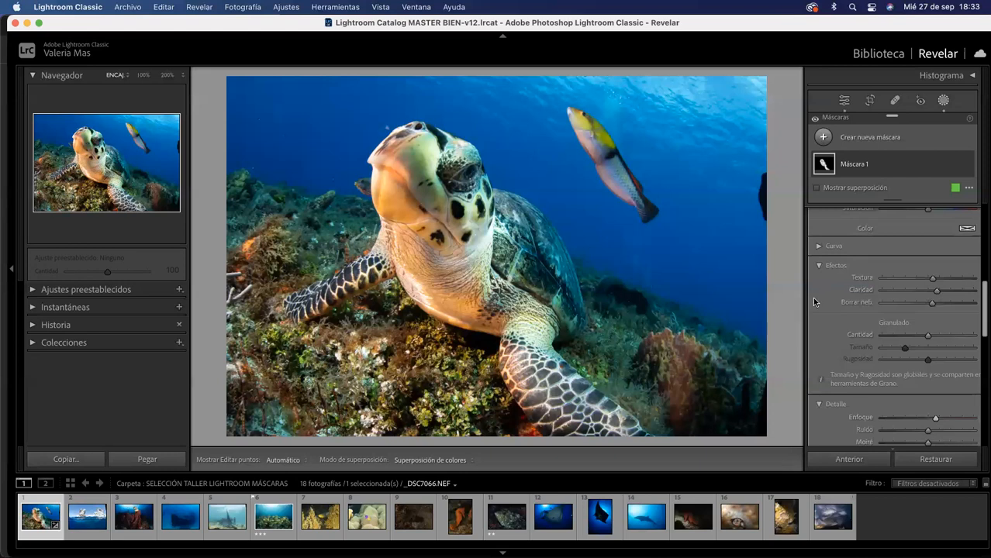
Create a second brush mask and paint it over the turtle's eye.
scroll(846, 301, up, 7)
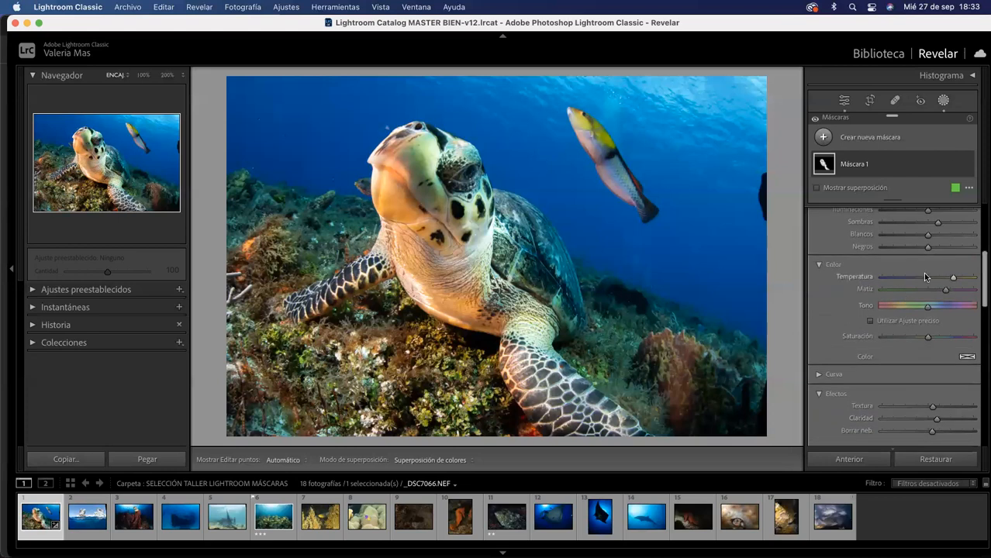
scroll(922, 272, up, 10)
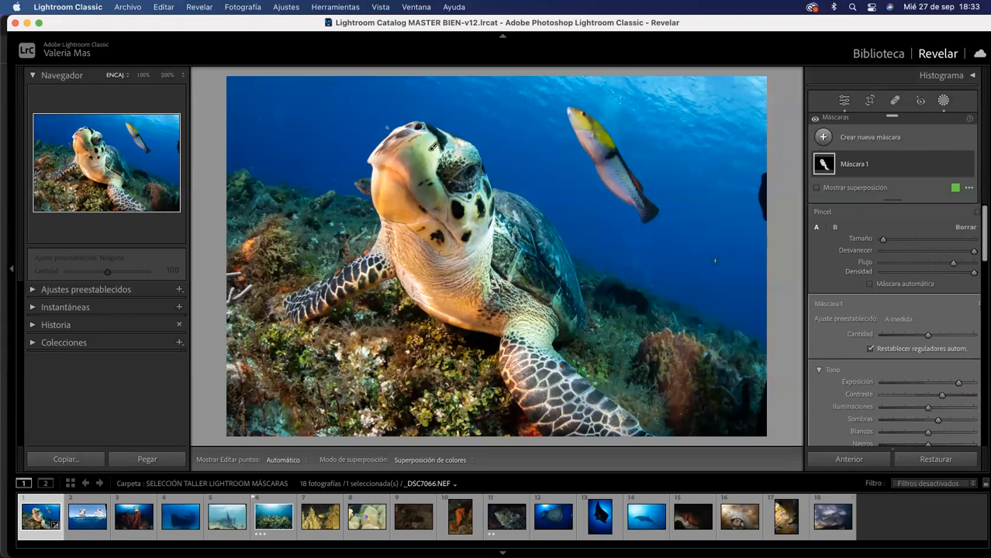
click(823, 137)
click(844, 243)
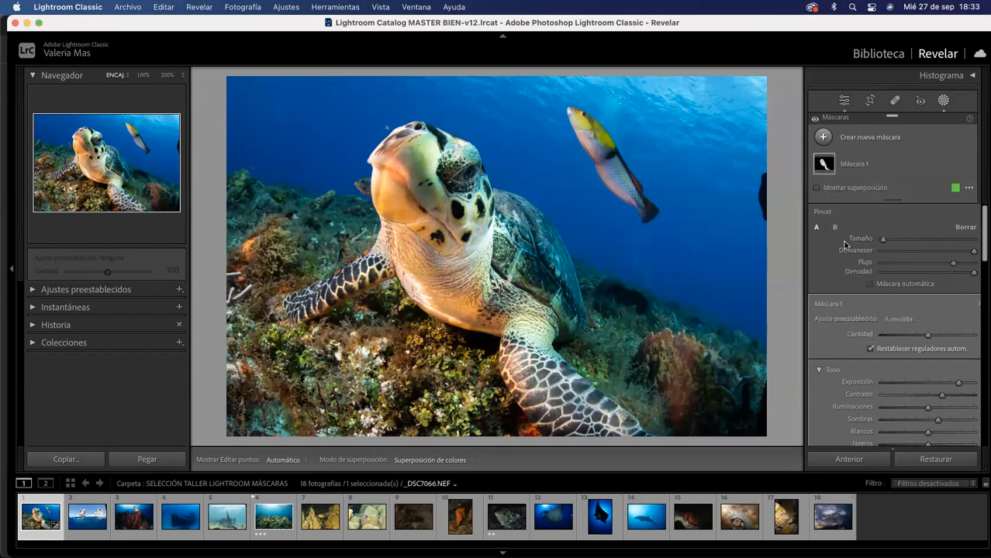
key(h)
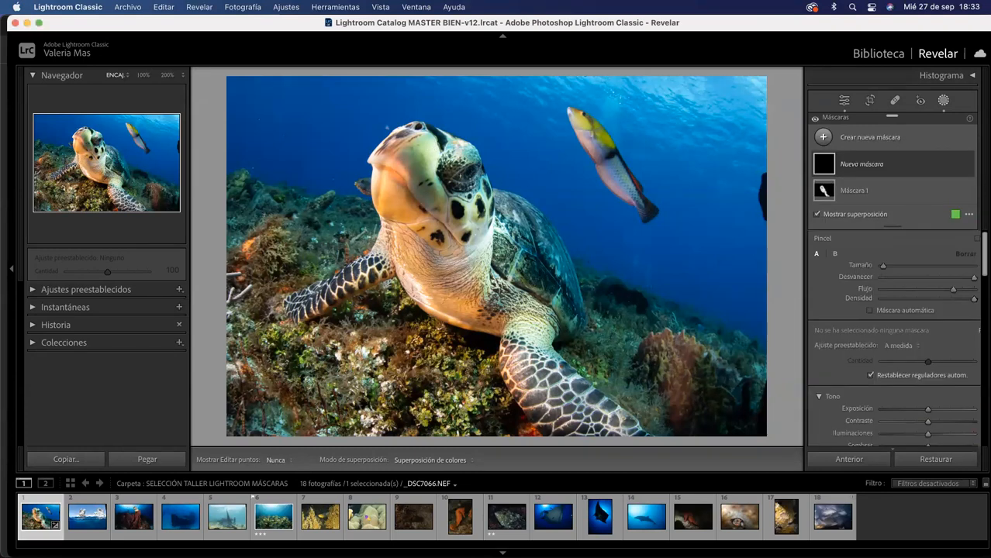
drag(470, 169, 460, 173)
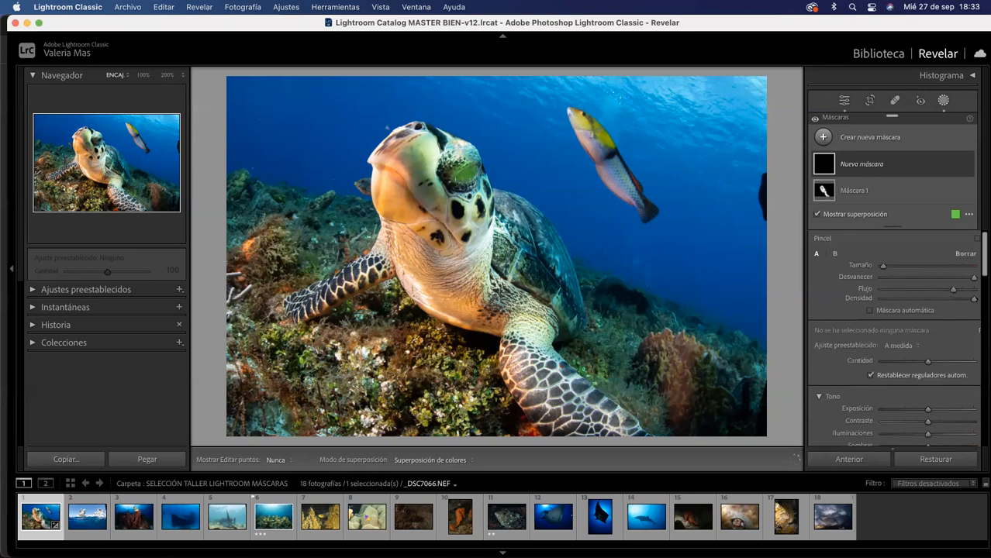
key(h)
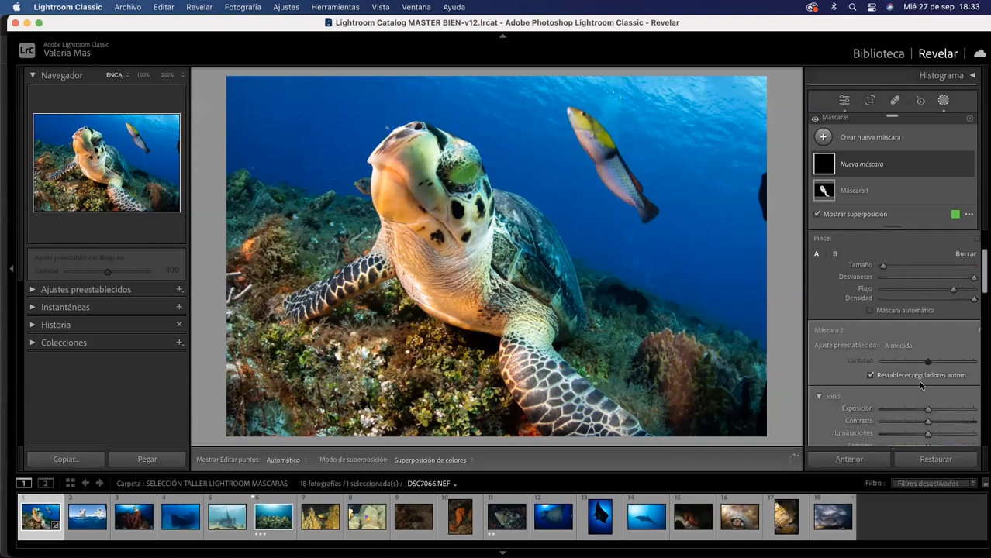
Hide the mask overlay and slightly raise the exposure, contrast, clarity and dehaze on the turtle's eye mask.
scroll(922, 381, down, 3)
scroll(923, 383, down, 1)
key(o)
click(932, 273)
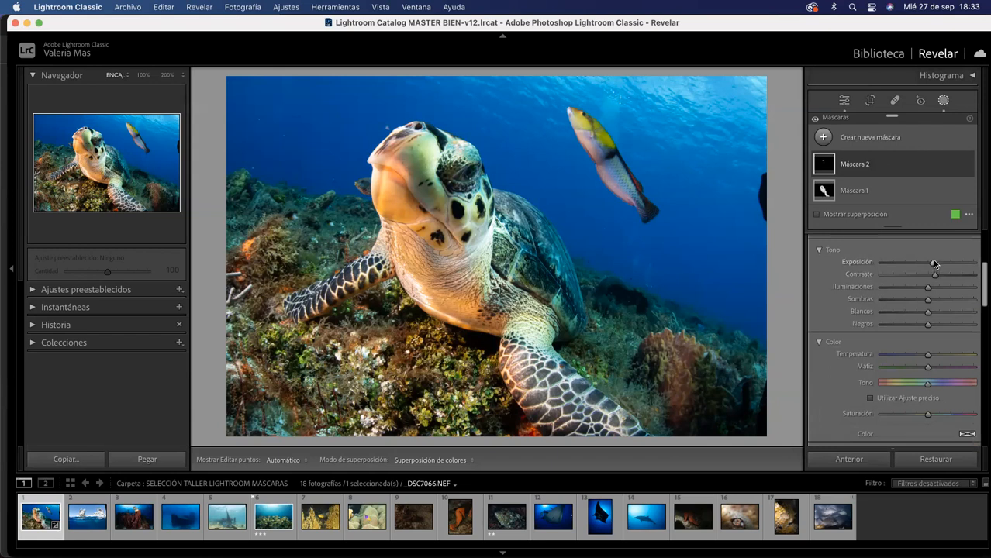
scroll(918, 383, down, 1)
scroll(918, 383, down, 1)
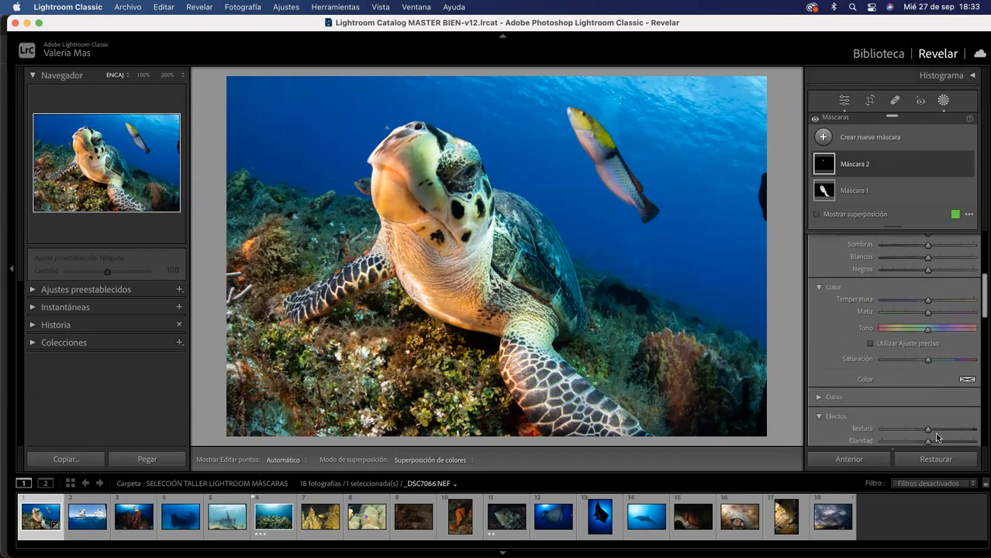
scroll(938, 434, down, 2)
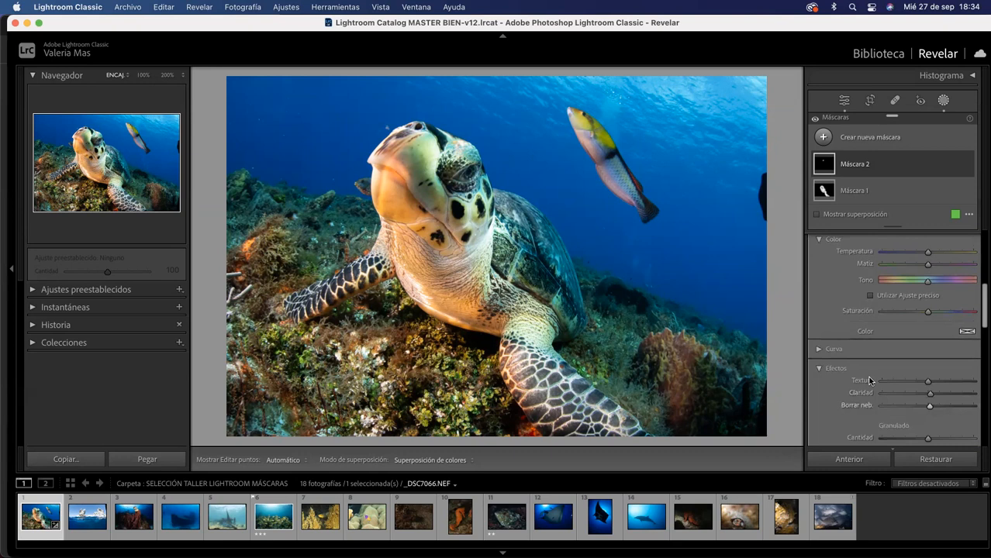
Set the whole turtle photo's contrast to +22, clarity to +14 and Intensidad to +8, and compare it with the original.
scroll(918, 283, up, 5)
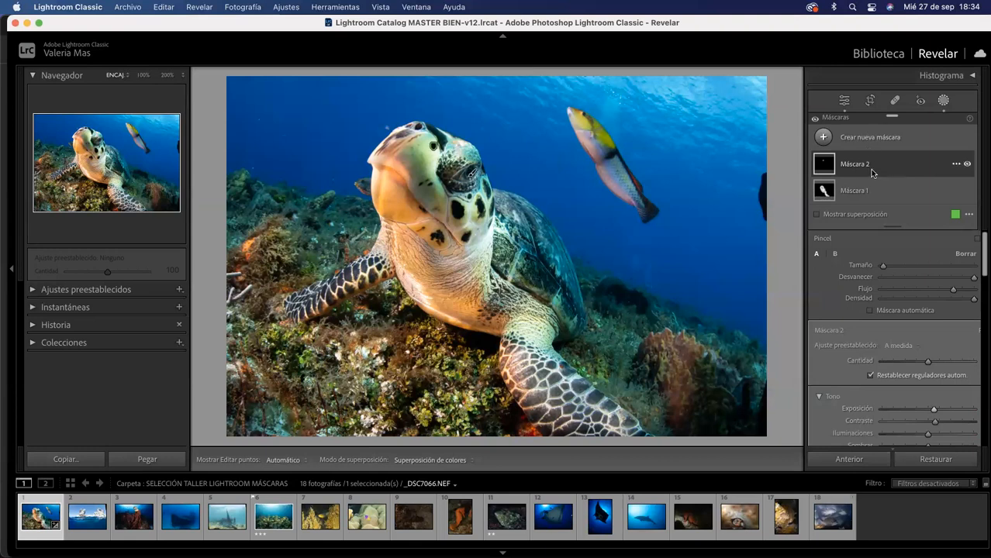
click(944, 103)
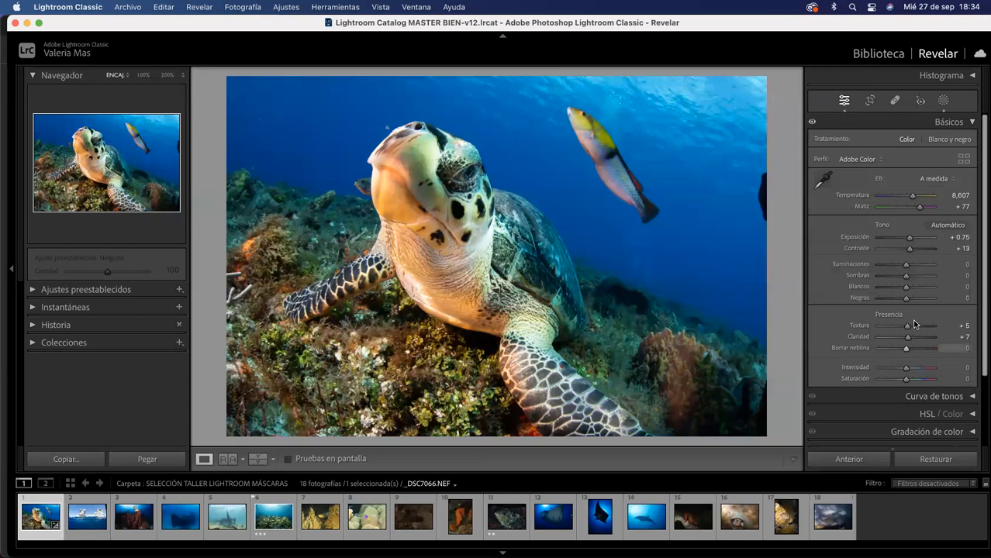
drag(909, 248, 912, 248)
drag(907, 338, 908, 371)
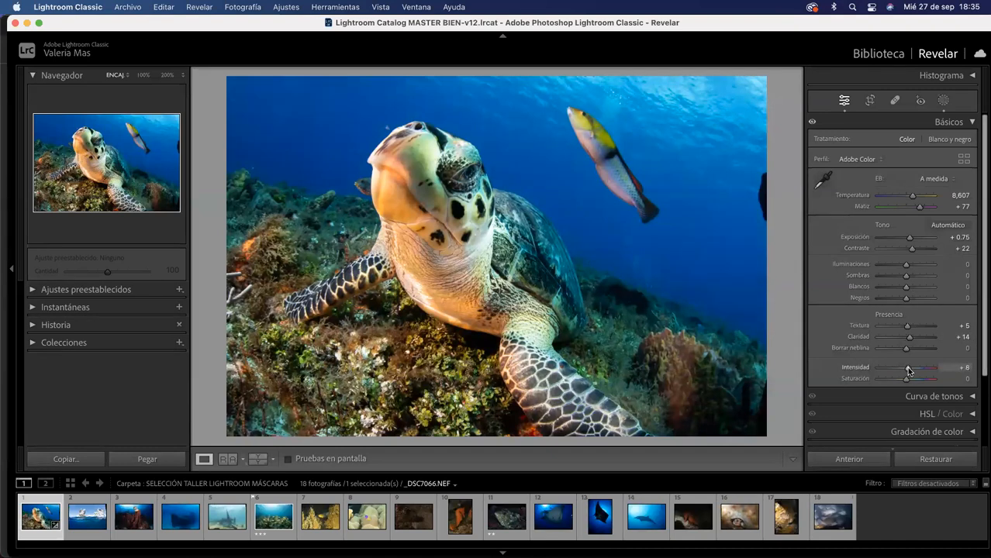
click(259, 459)
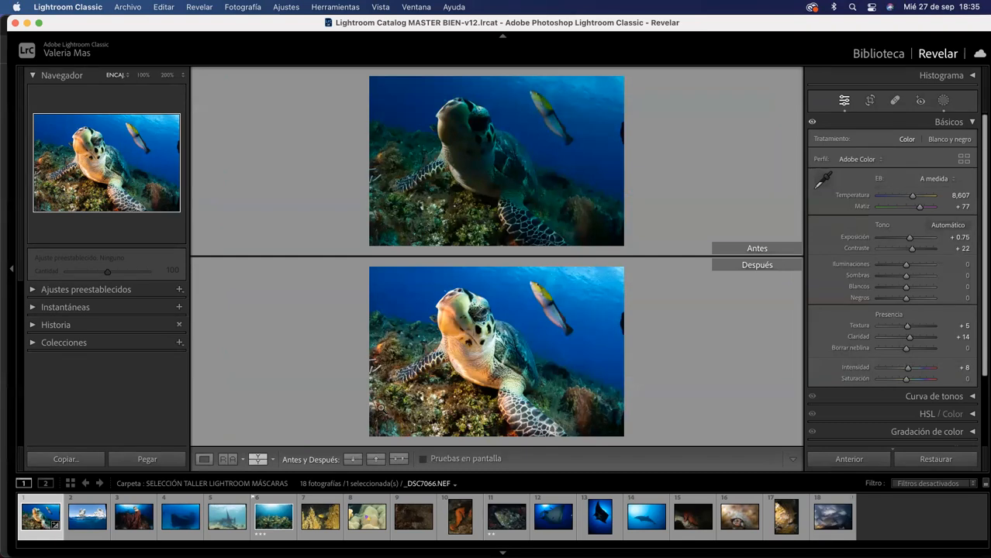
click(203, 460)
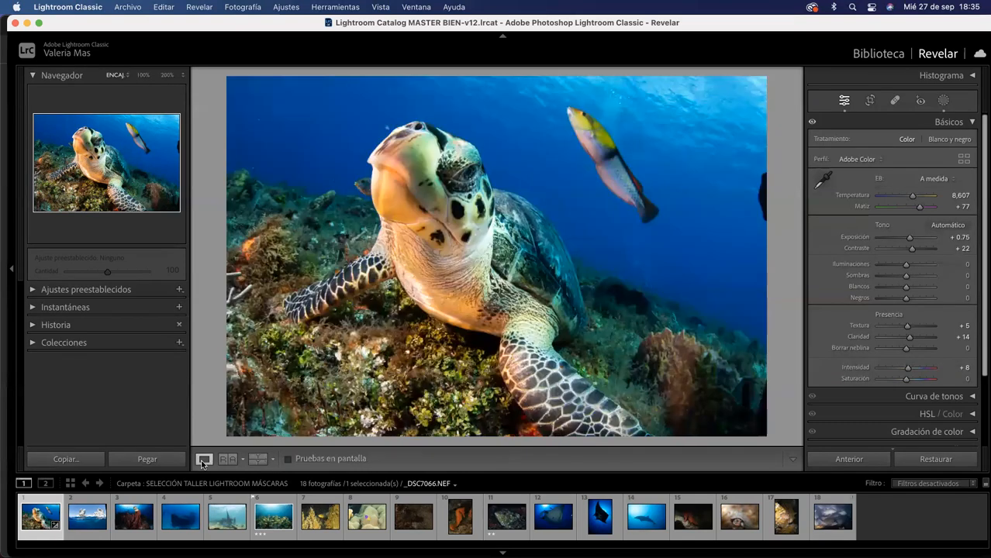
Open the fish school photo _DSC6893.NEF, sample its white balance from a pale fish, and adjust temperature to 6,196 and tint to +61.
click(90, 522)
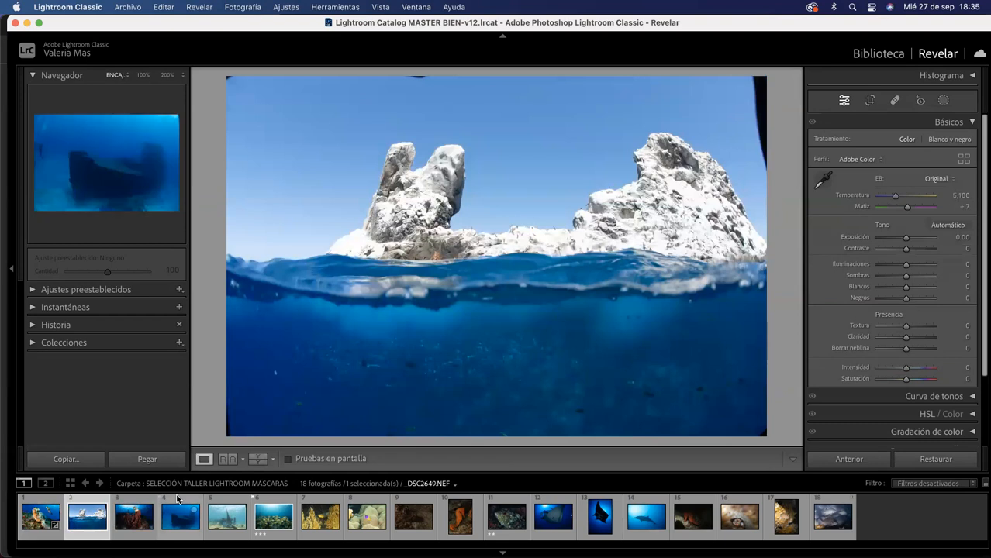
click(274, 523)
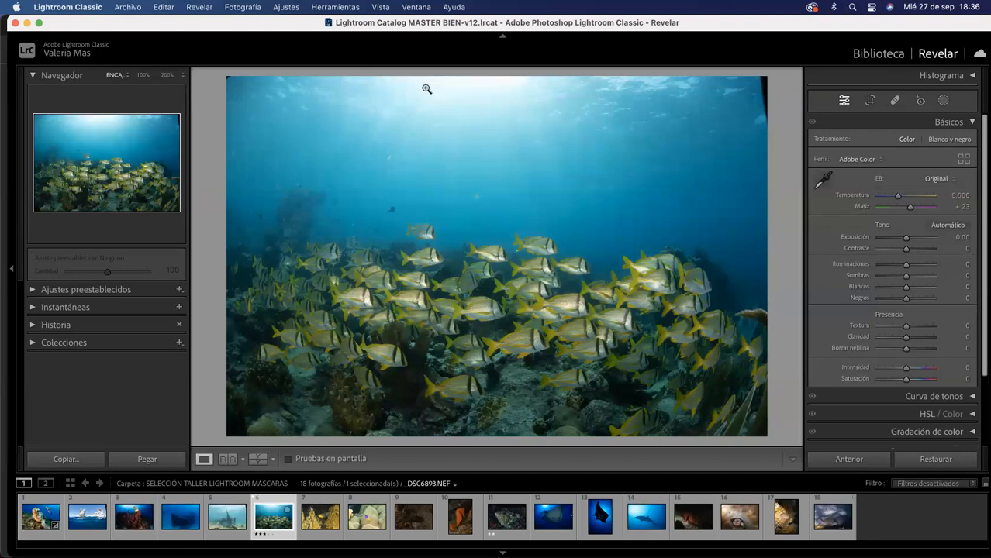
click(824, 184)
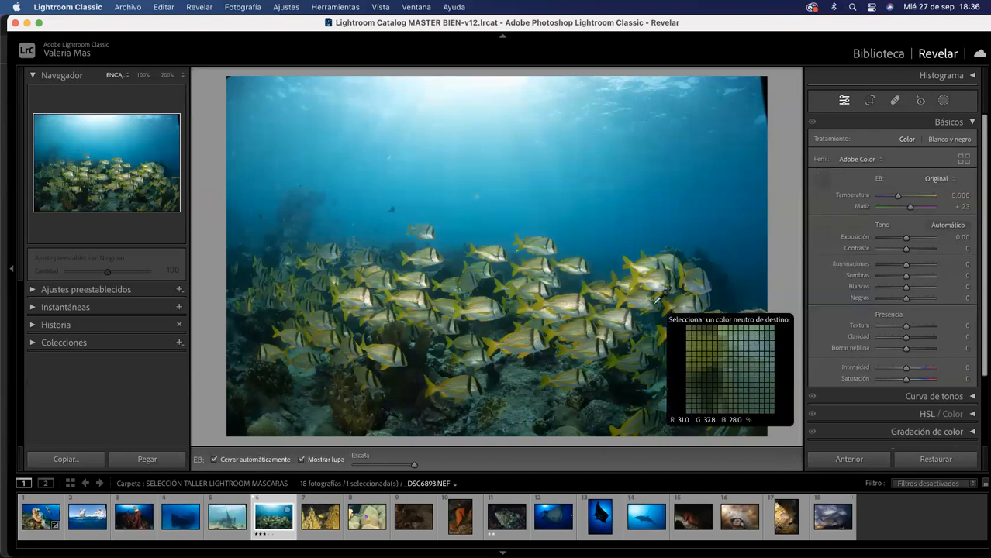
click(520, 368)
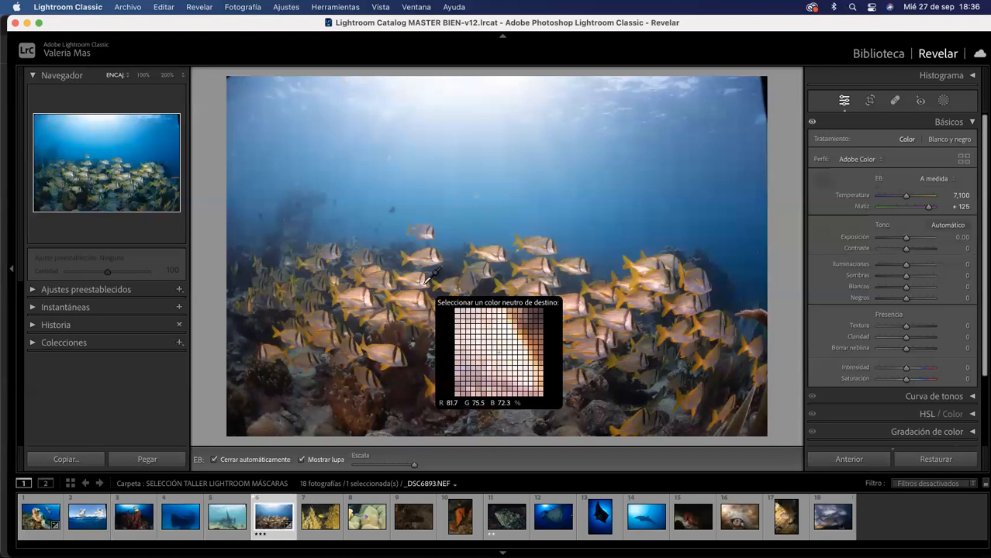
click(433, 277)
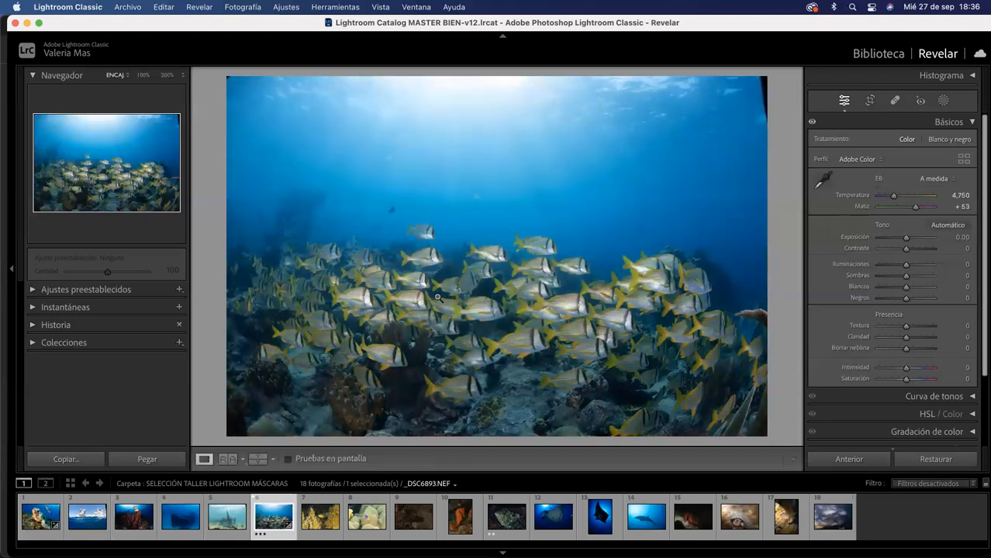
mouse_move(893, 195)
mouse_down()
mouse_move(915, 210)
mouse_move(901, 199)
mouse_up()
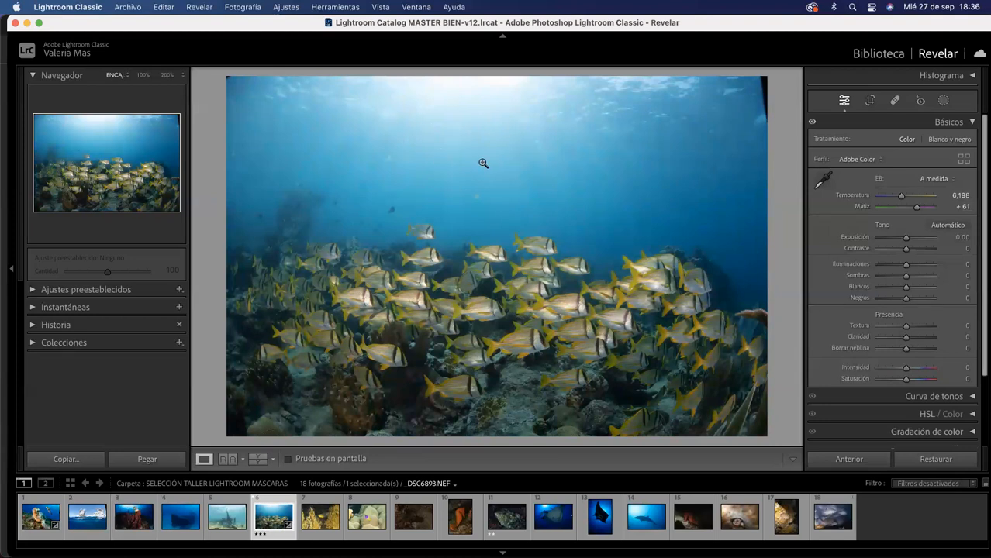
Add a linear gradient mask over the bright water, fading from the surface down to the top of the fish school.
click(942, 102)
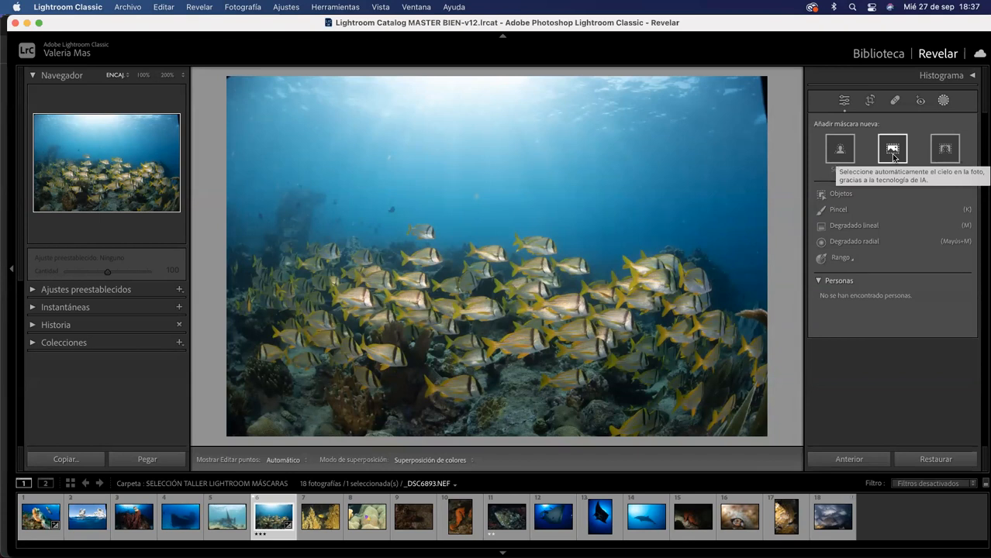
click(854, 226)
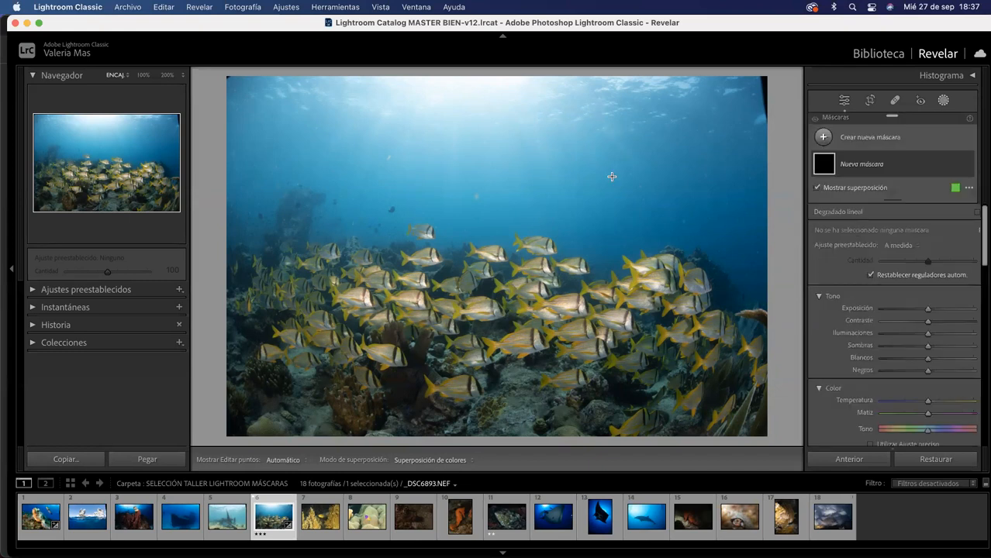
drag(476, 82, 498, 334)
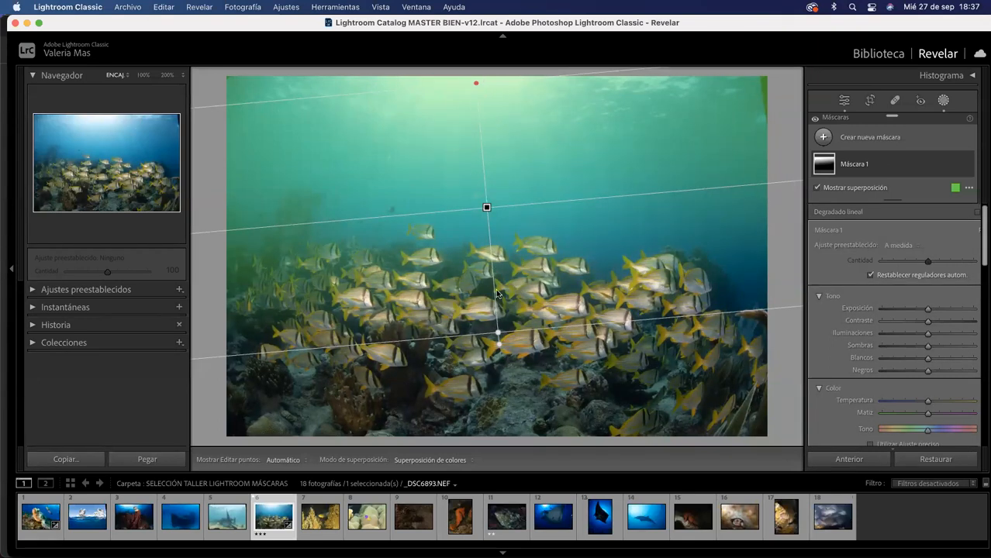
drag(497, 335, 521, 164)
drag(501, 250, 501, 262)
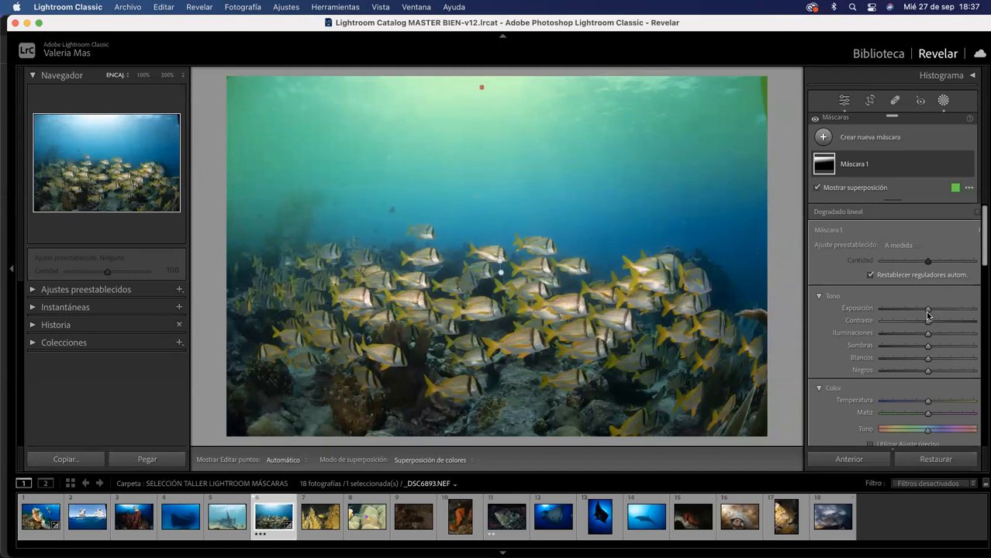
Lower the gradient mask's exposure and highlights, raise its contrast slightly, cool its temperature and shift its tint slightly toward green.
drag(928, 311, 913, 311)
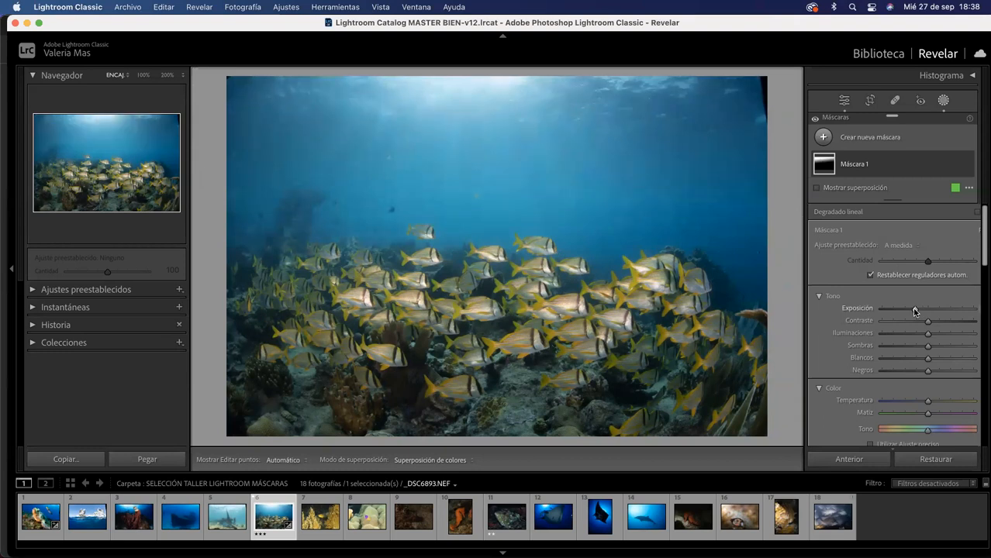
drag(927, 324, 912, 324)
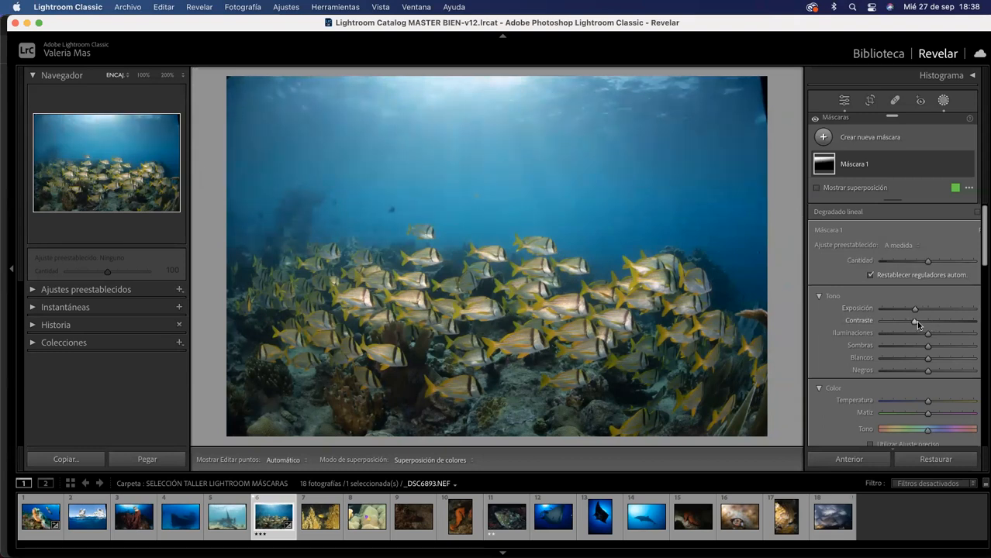
mouse_move(916, 321)
mouse_down()
mouse_move(935, 323)
mouse_move(915, 336)
mouse_up()
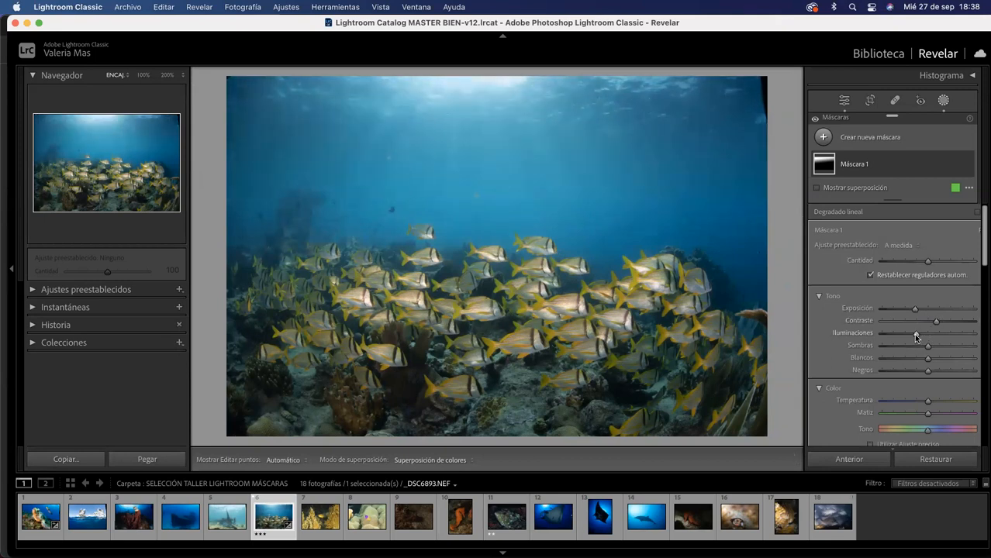
drag(920, 400, 922, 413)
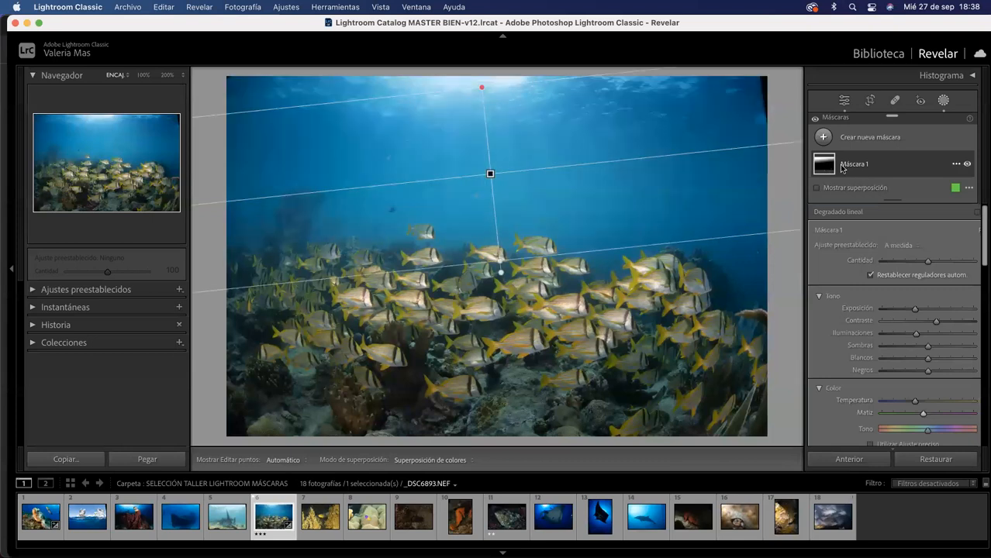
Move the linear gradient mask lower so its fade reaches into the upper part of the fish school.
drag(490, 173, 492, 200)
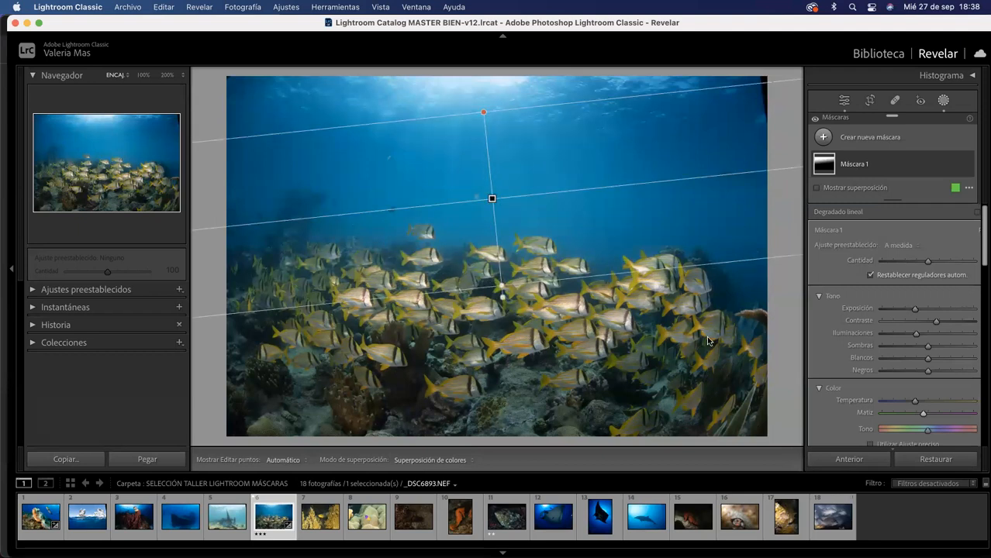
double_click(828, 171)
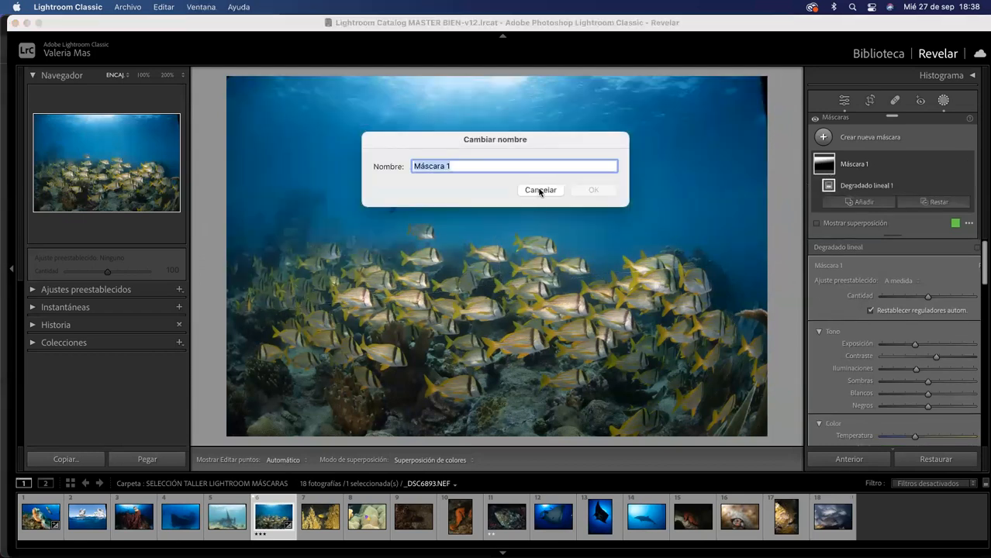
click(536, 188)
mouse_move(620, 290)
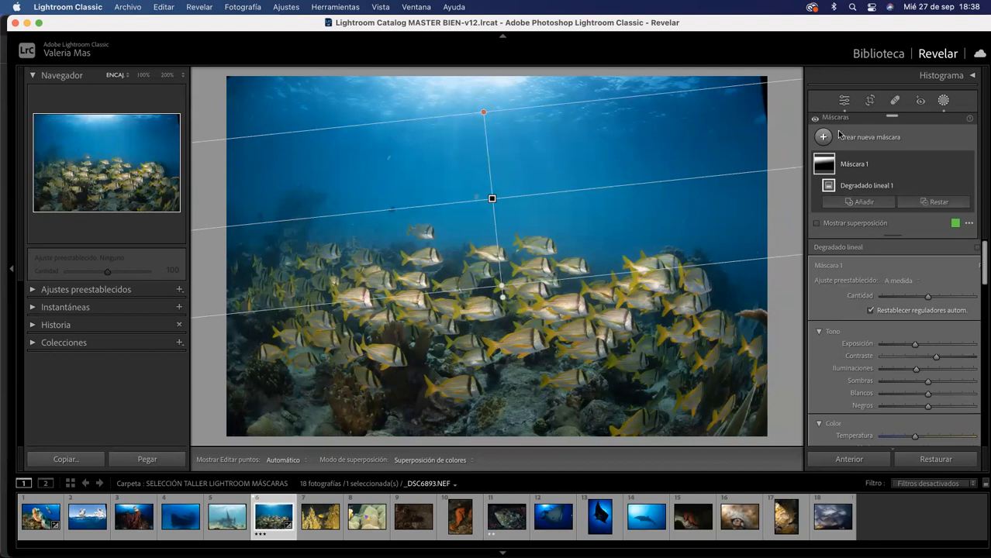
Rename the gradient mask as "Azul fondo" and nudge the gradient slightly lower.
click(853, 167)
click(854, 168)
double_click(852, 167)
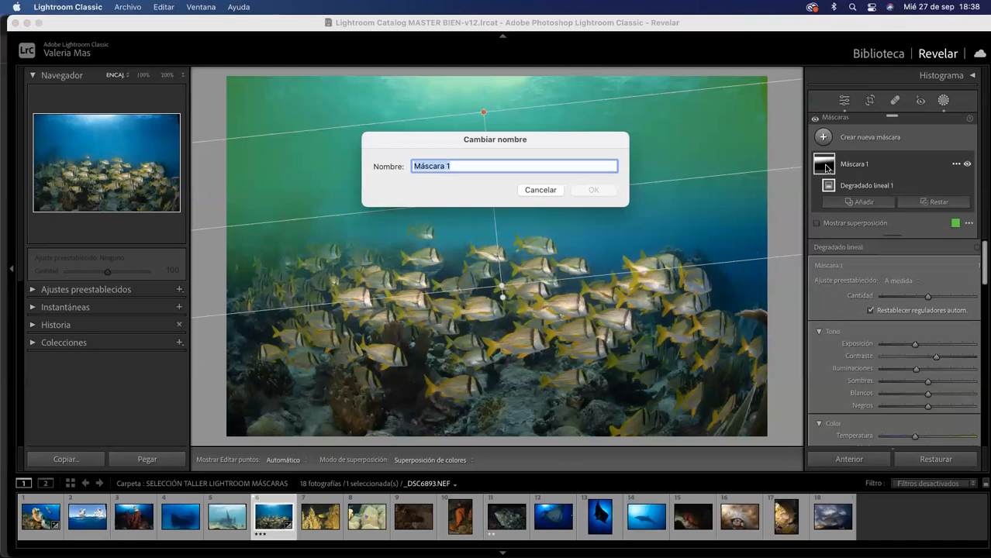
key(BackSpace)
text(Az)
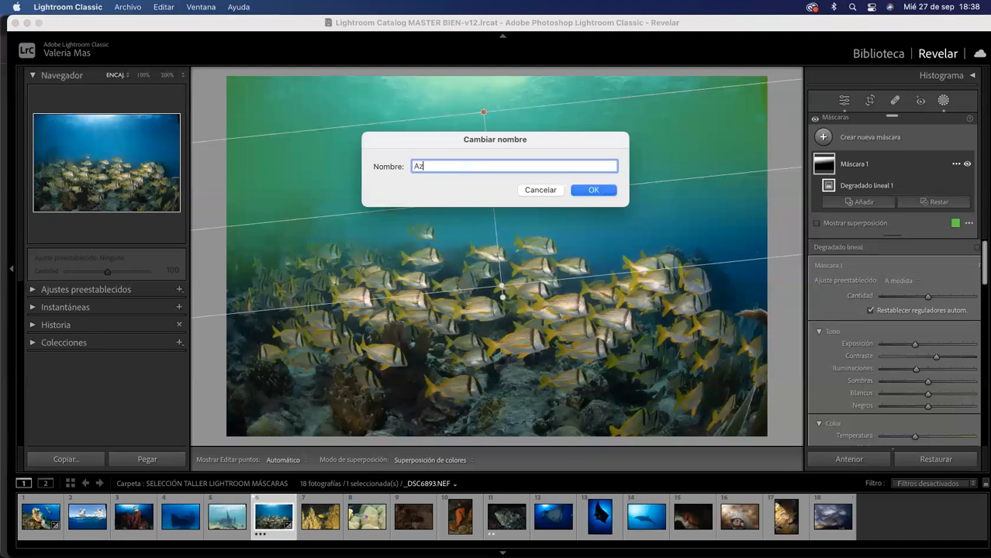
text(ul fondo)
key(Return)
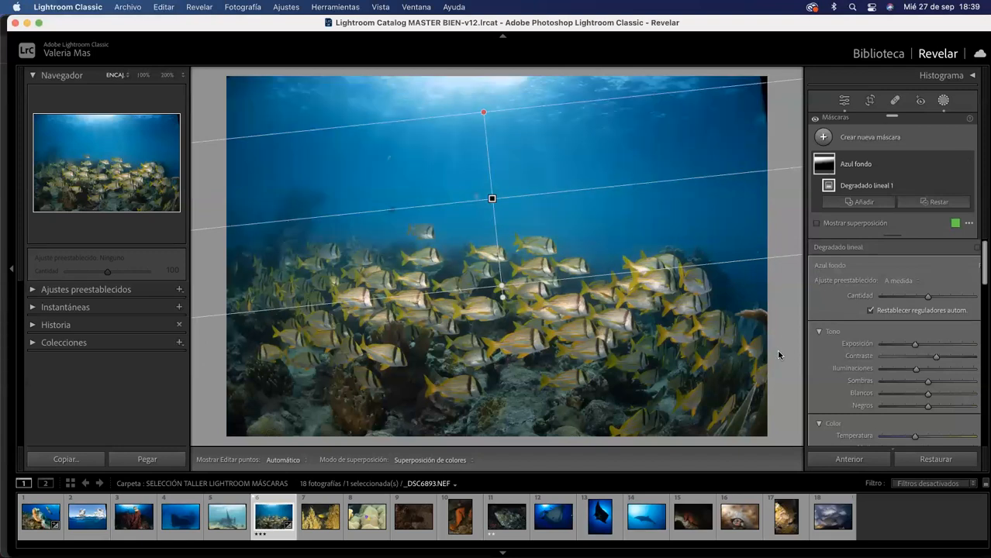
drag(492, 198, 494, 202)
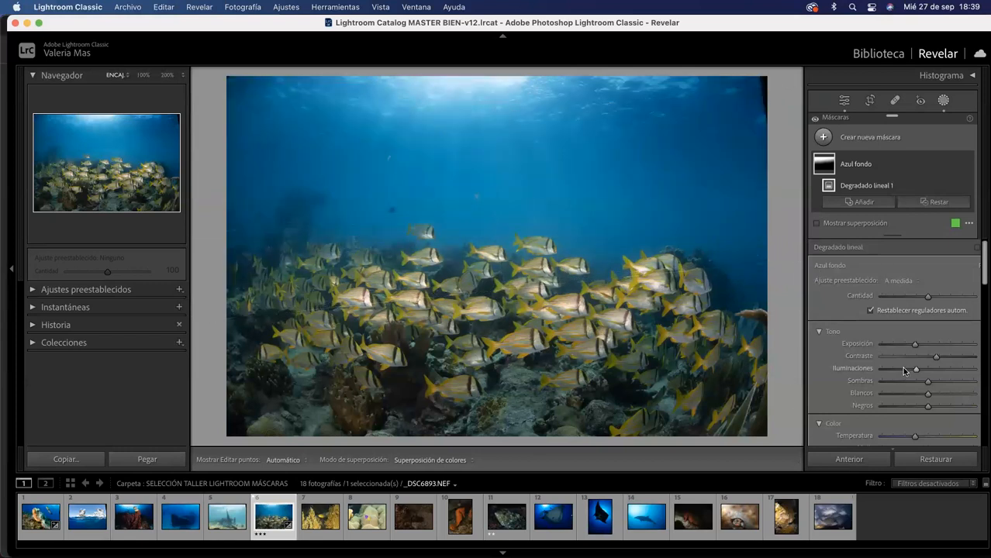
scroll(922, 384, down, 2)
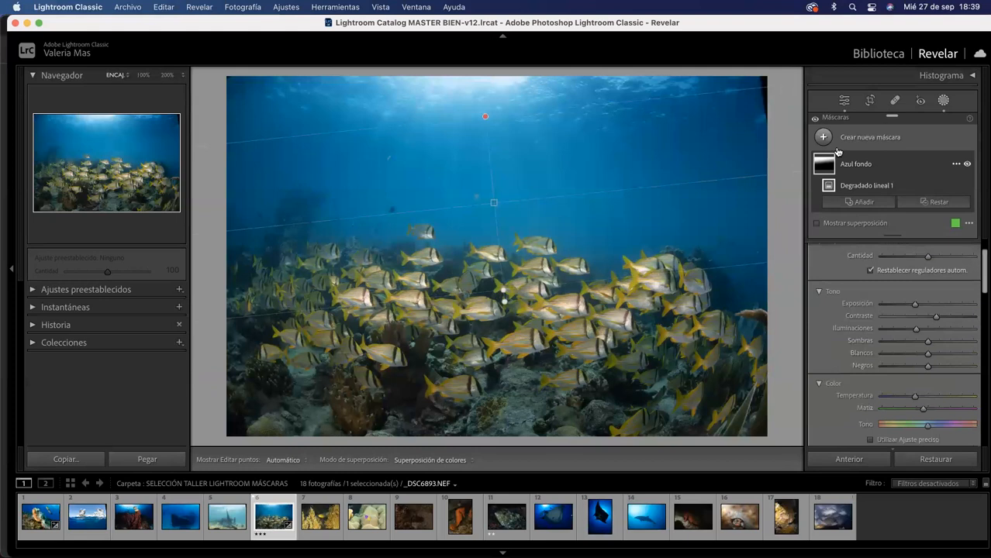
Set the whole fish school photo's contrast to +13, texture to +7, clarity to +10 and Intensidad to +10.
click(942, 101)
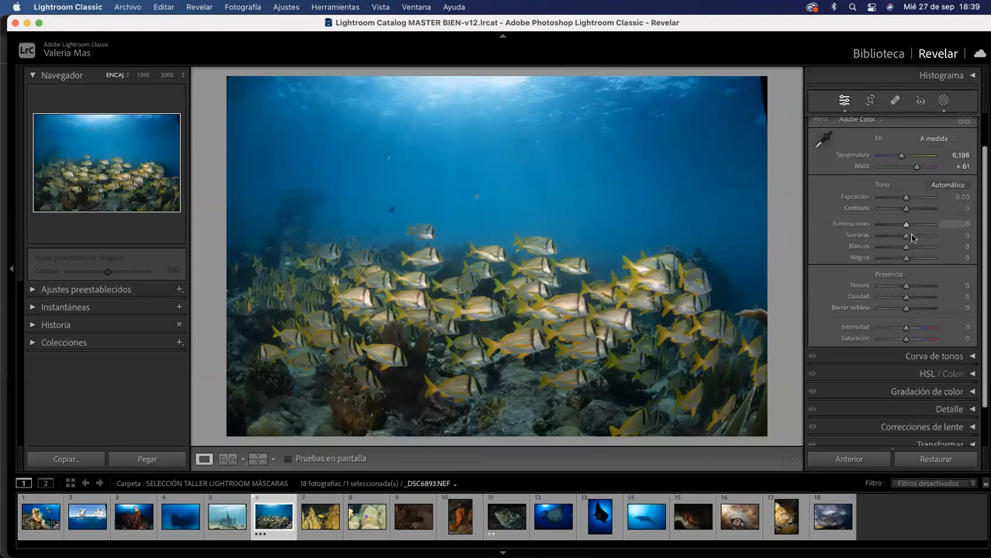
drag(905, 286, 909, 328)
drag(905, 208, 910, 209)
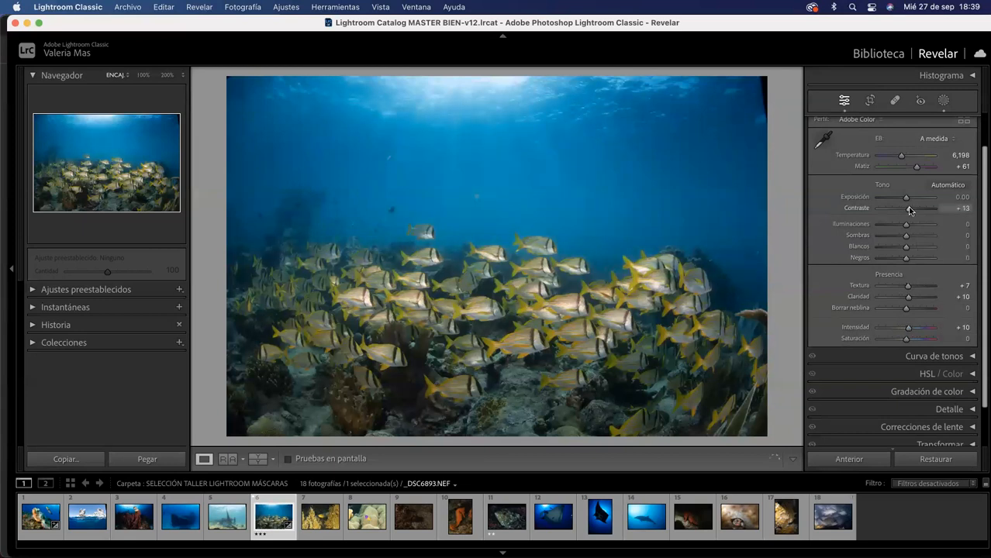
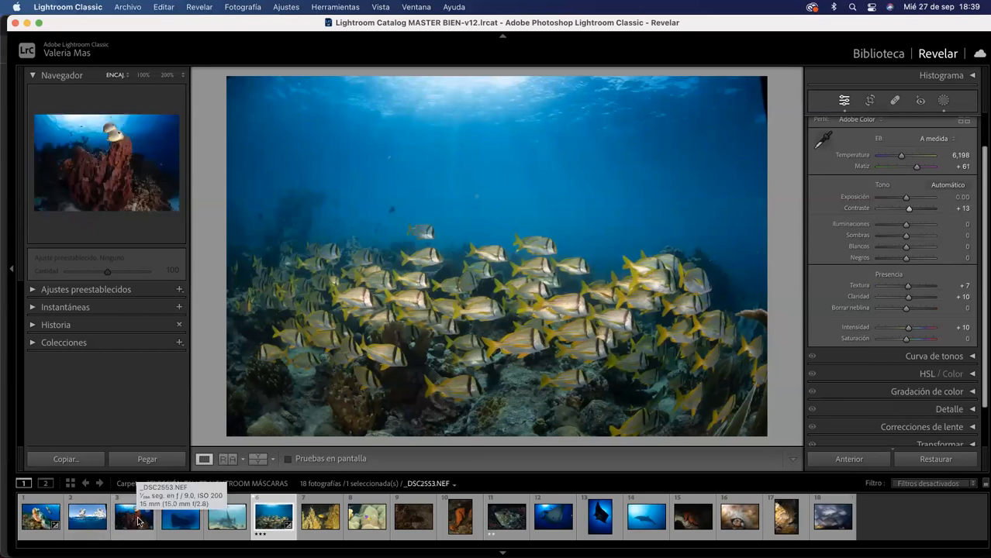
Open the fish close-up photo _DSC9952.NEF.
click(738, 524)
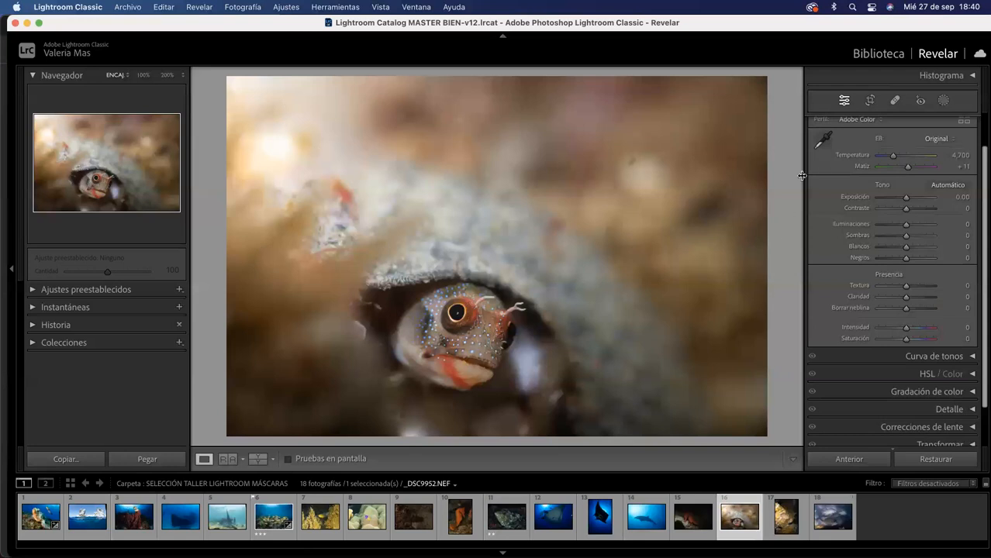
Try a warmer white balance with temperature 5,263 and tint +24, and restore the Original setting.
click(823, 140)
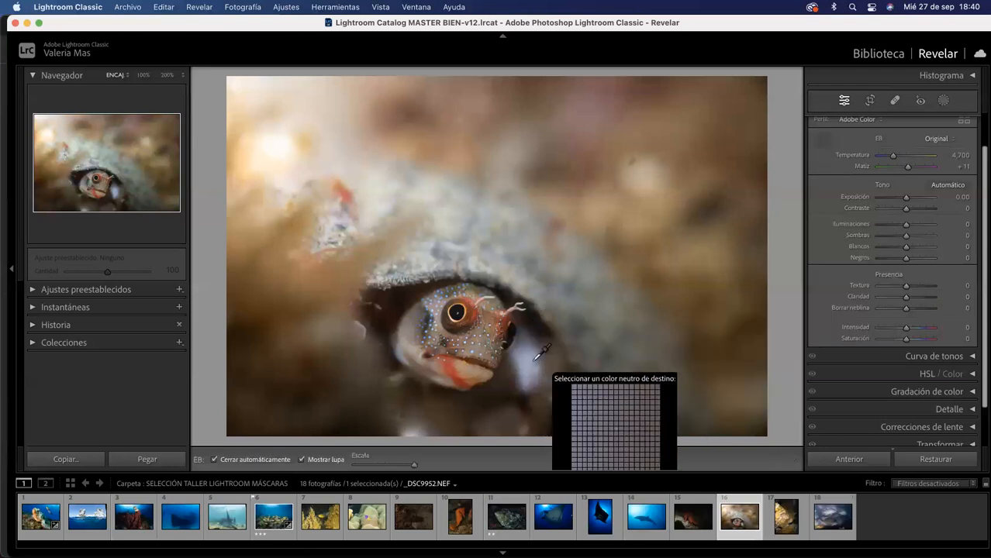
click(475, 268)
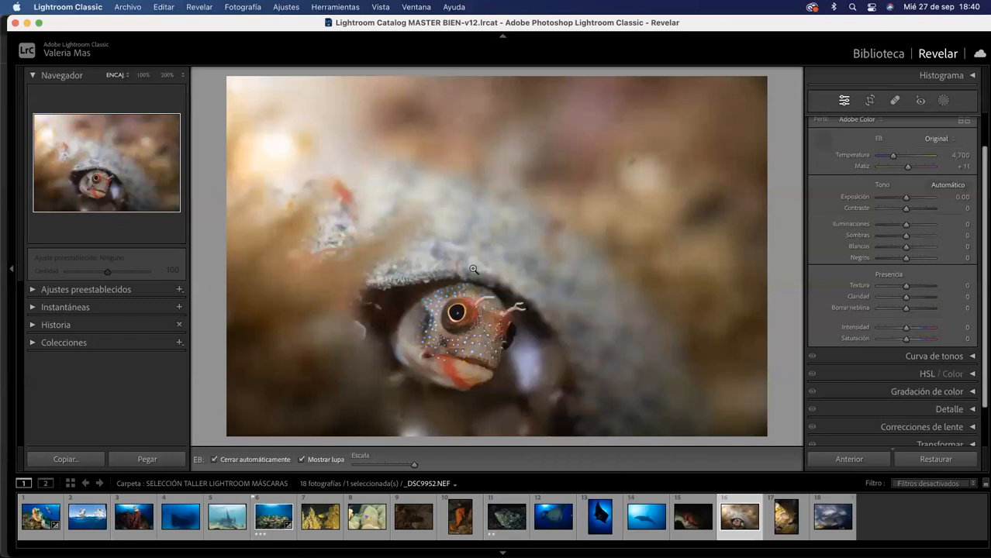
drag(893, 156, 894, 157)
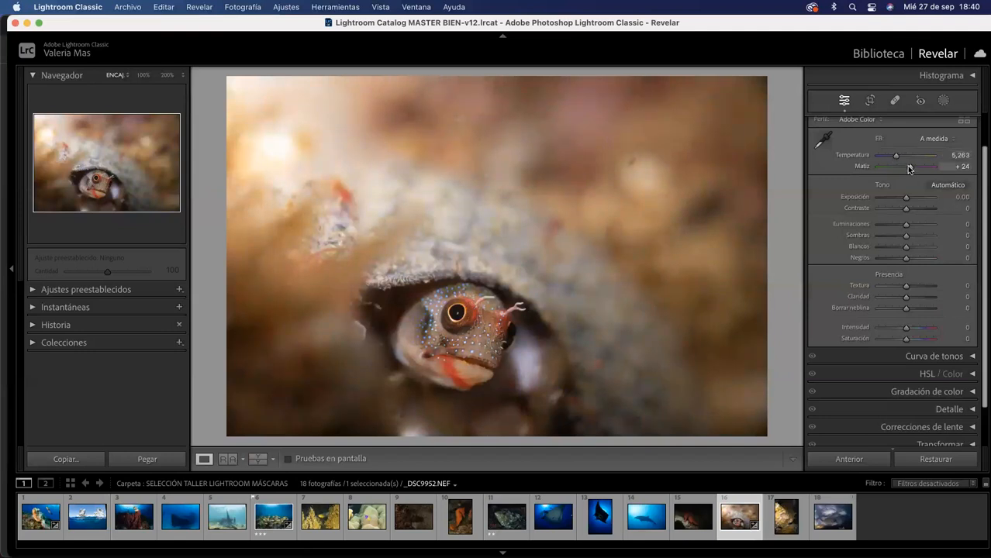
click(908, 164)
click(937, 141)
click(929, 36)
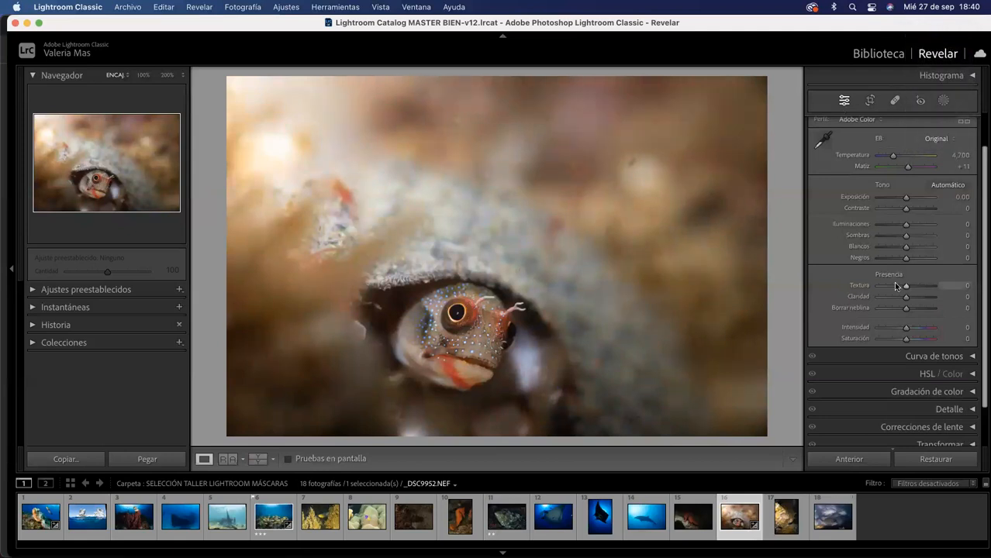
Set the close-up photo's contrast to +25 and raise its clarity slightly.
drag(907, 211, 912, 211)
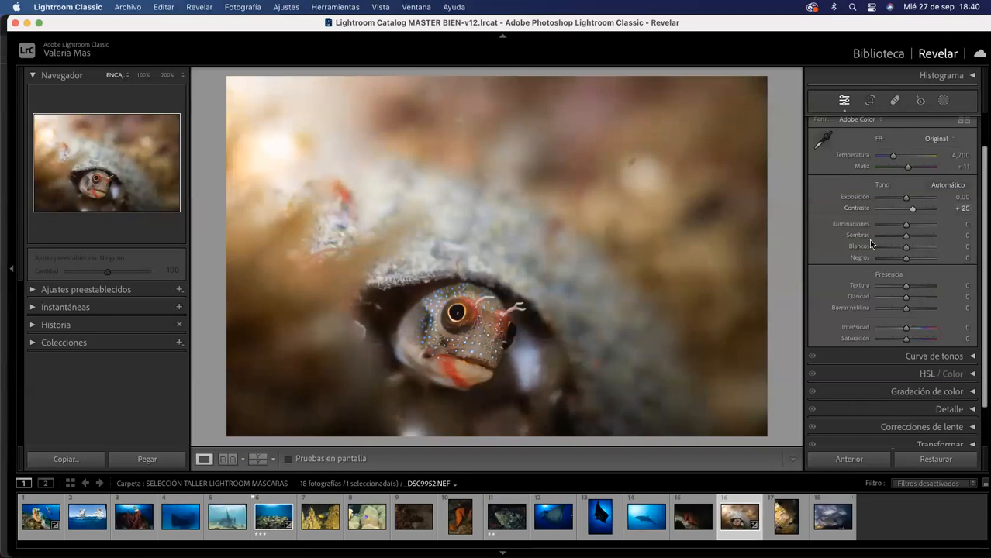
drag(904, 297, 907, 298)
Add a radial gradient mask around the fish's face, adjust its feathering slightly and center it on the face.
click(943, 102)
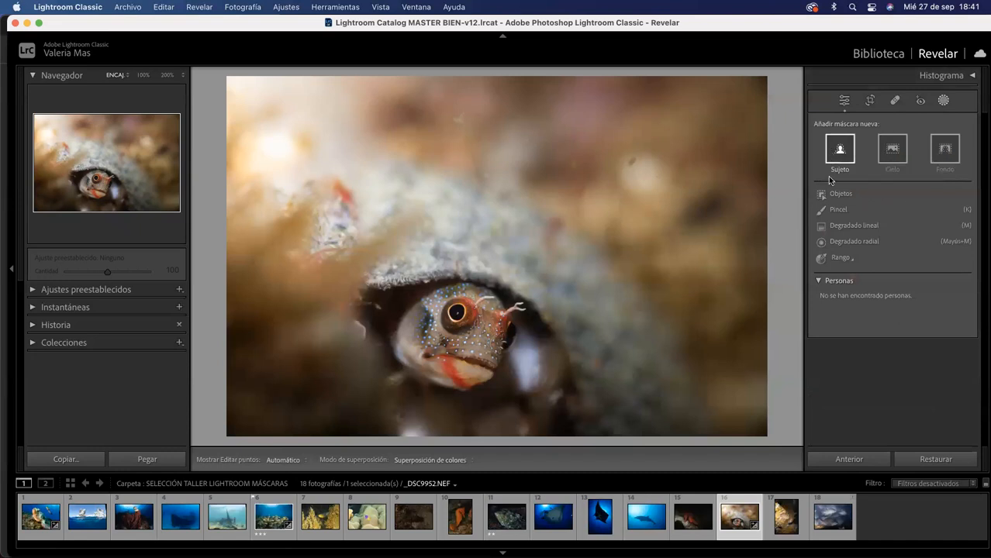
click(857, 244)
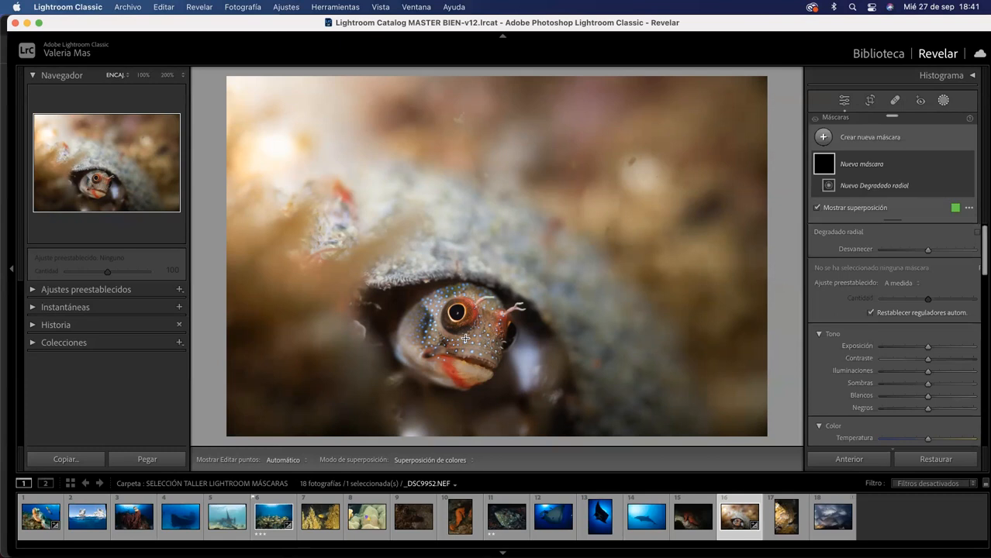
drag(465, 339, 532, 400)
mouse_move(466, 340)
mouse_down()
mouse_move(463, 332)
mouse_move(461, 355)
mouse_up()
mouse_move(470, 366)
mouse_down()
mouse_move(461, 347)
mouse_move(462, 357)
mouse_up()
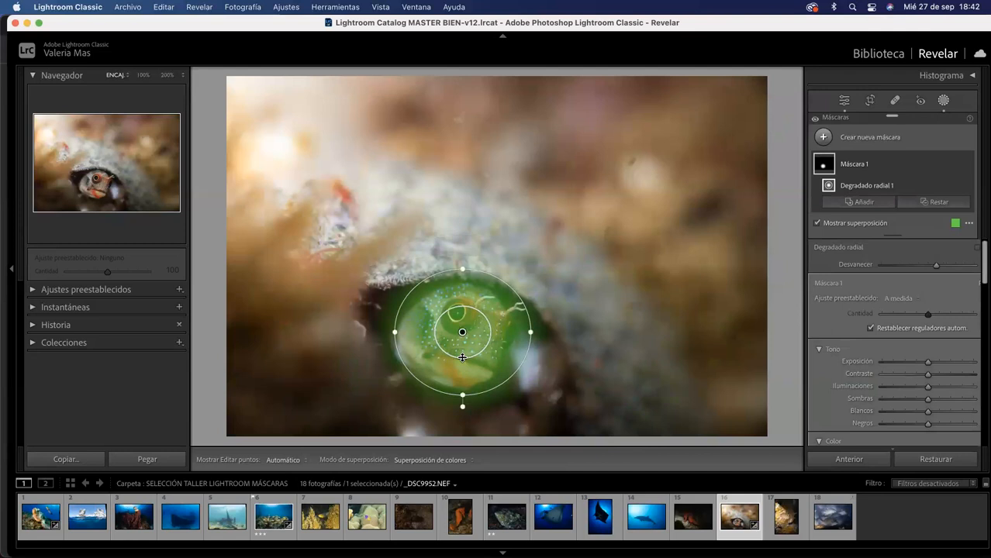
drag(462, 357, 462, 358)
drag(463, 333, 458, 331)
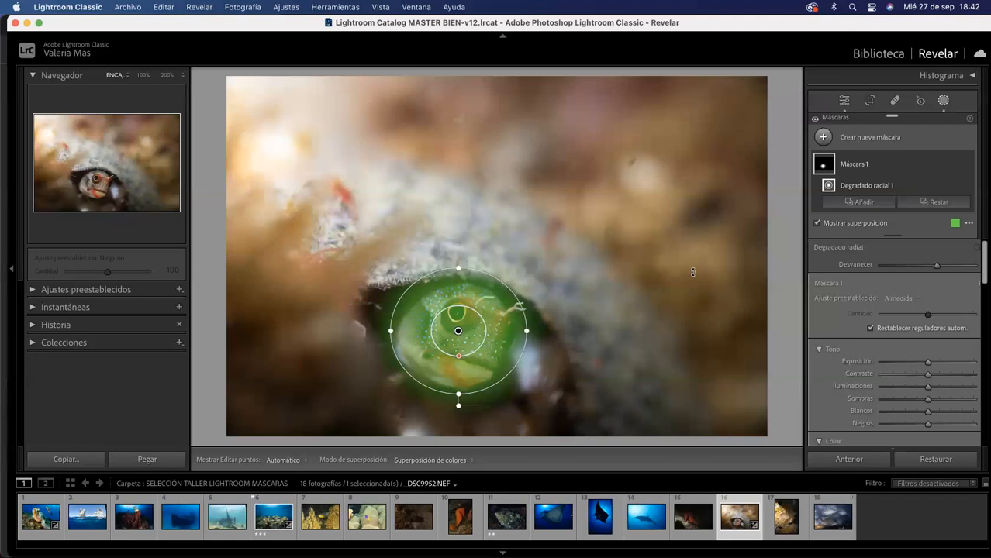
Invert the radial gradient to cover everything around the fish's face, hide the overlay and lower the mask's exposure.
drag(927, 361, 906, 364)
double_click(907, 362)
click(956, 165)
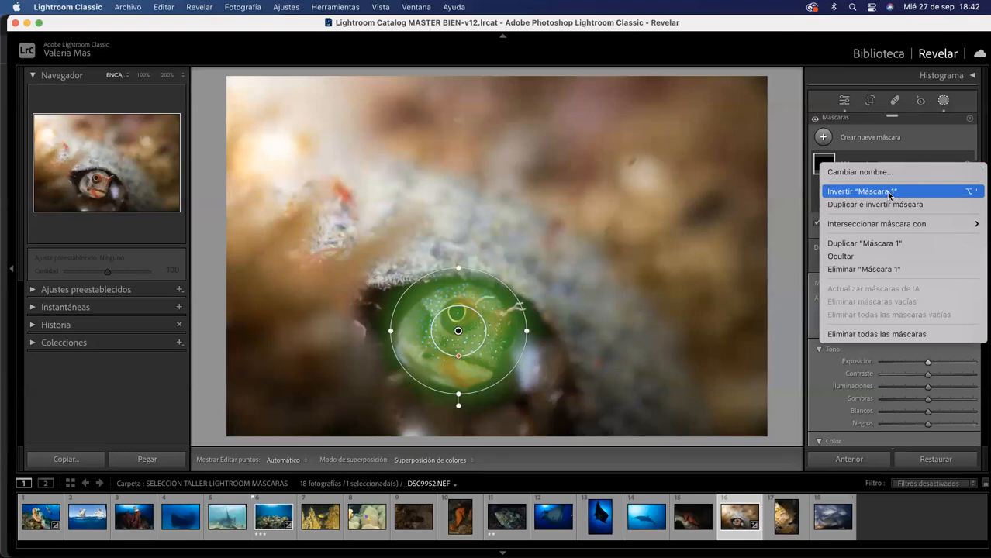
right_click(457, 330)
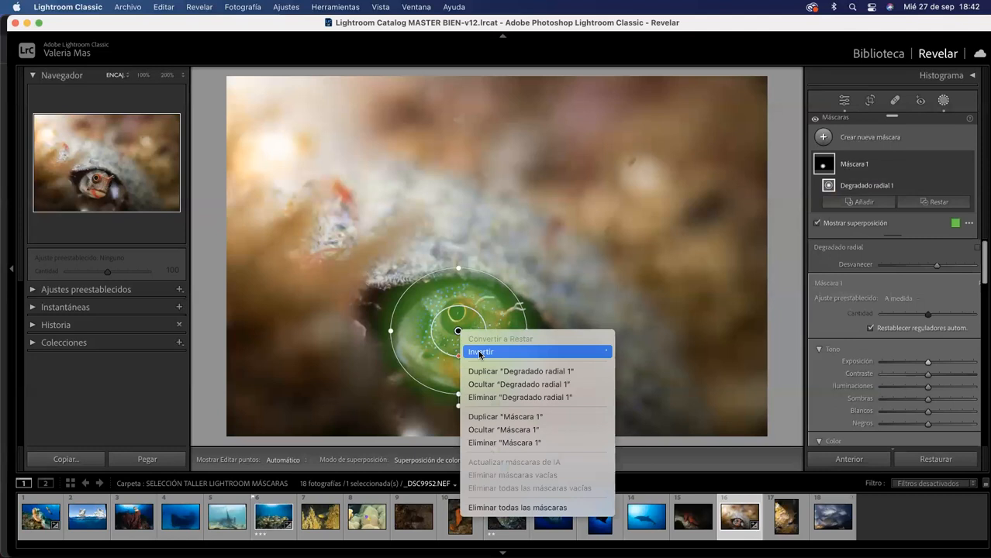
click(480, 353)
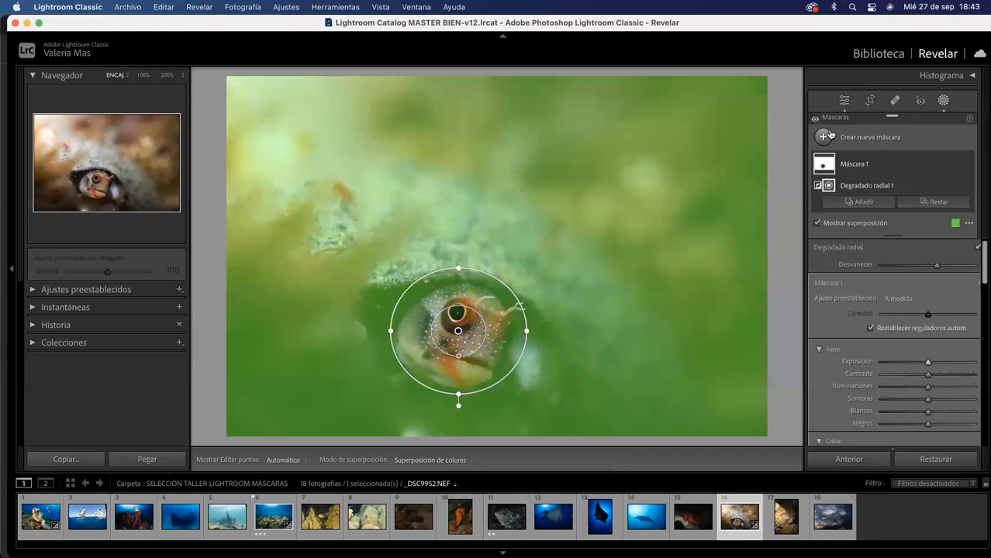
mouse_move(961, 161)
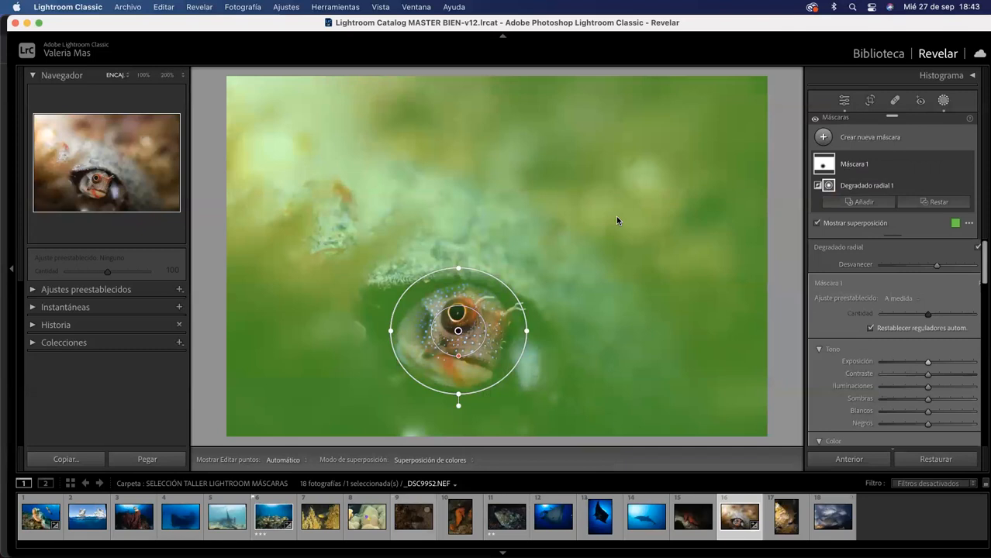
key(o)
drag(921, 364, 913, 363)
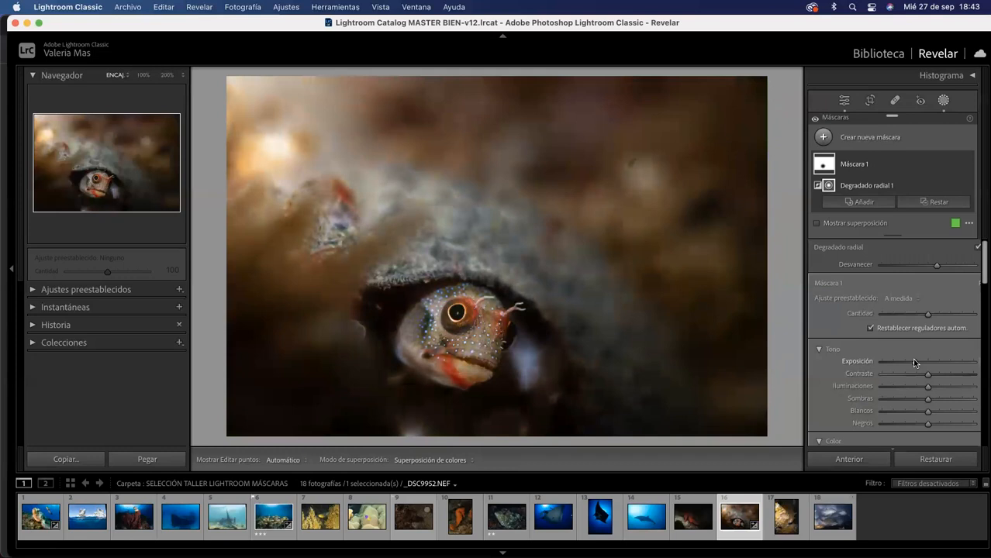
Rotate, reposition and slightly enlarge the radial gradient so its ellipse follows the shape of the fish's head.
mouse_move(462, 266)
drag(462, 265, 417, 259)
drag(462, 331, 456, 332)
drag(391, 369, 384, 372)
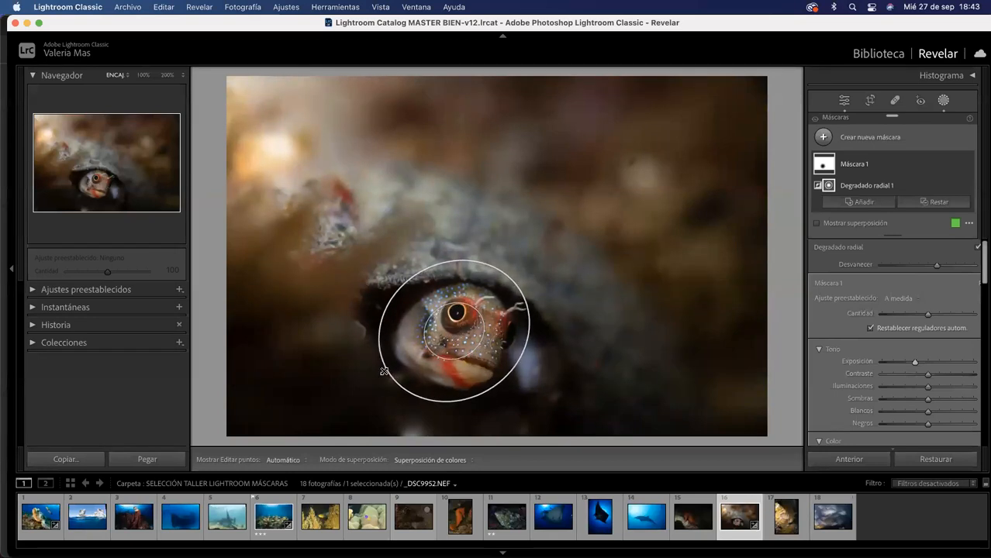
Lower the inverted radial mask's exposure a little more and shift the ellipse slightly toward the fish's mouth.
drag(915, 361, 913, 362)
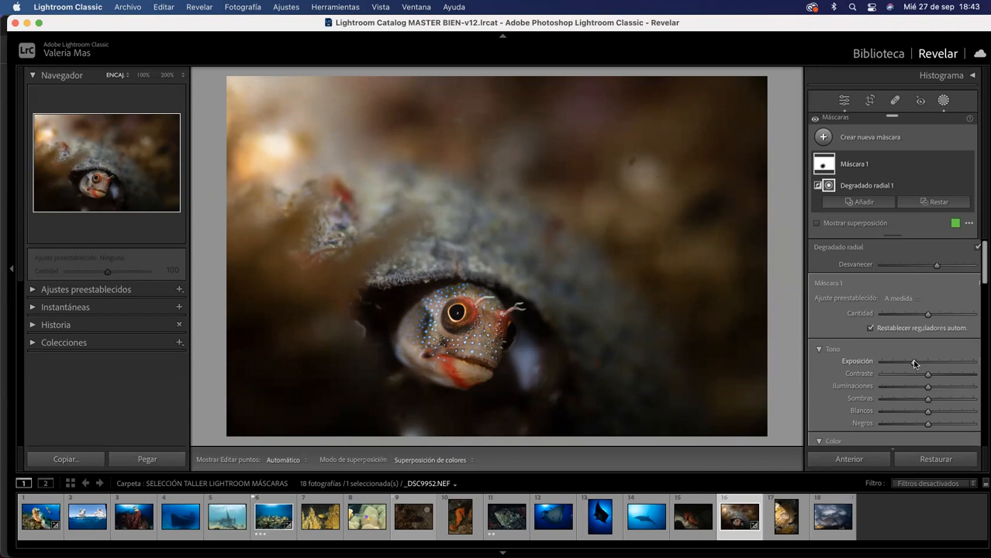
mouse_move(914, 364)
mouse_down()
mouse_move(879, 361)
mouse_move(911, 362)
mouse_up()
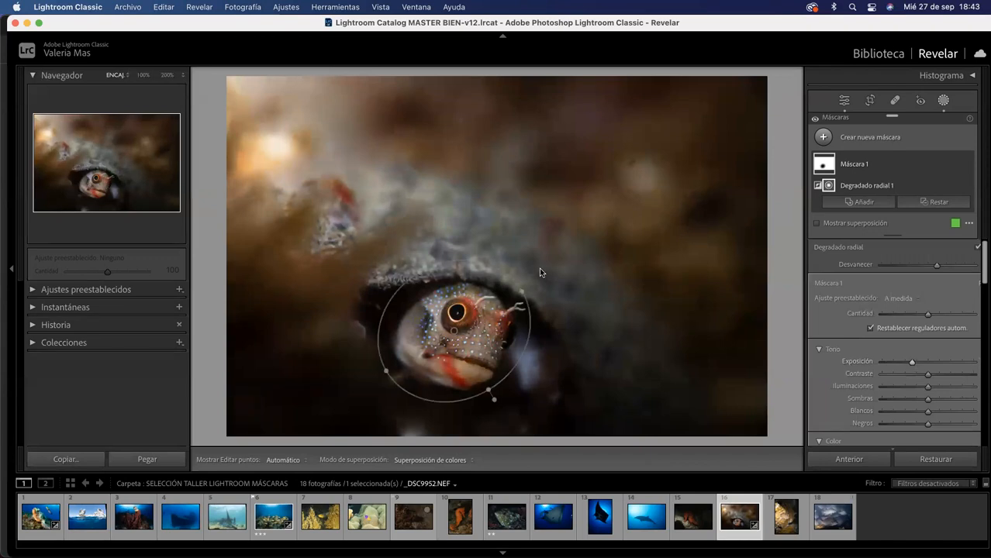
drag(454, 331, 457, 332)
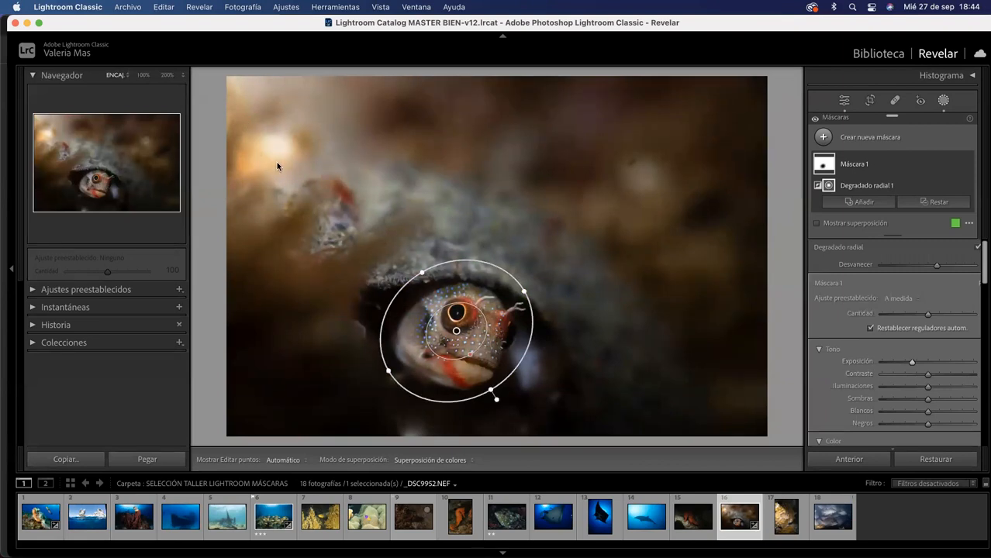
Add a diagonal linear gradient mask from the photo's bright upper-left corner toward the fish and lower its exposure.
click(824, 139)
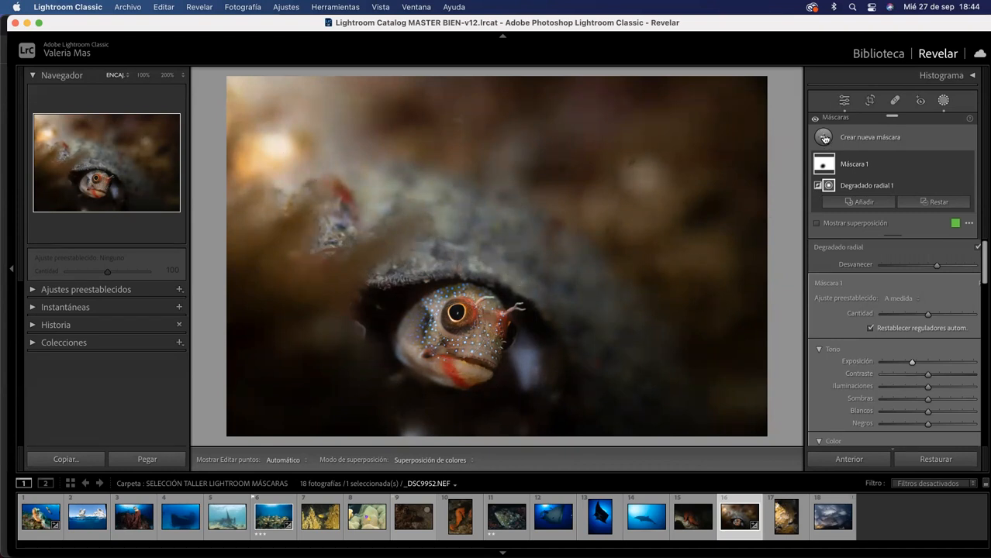
click(824, 138)
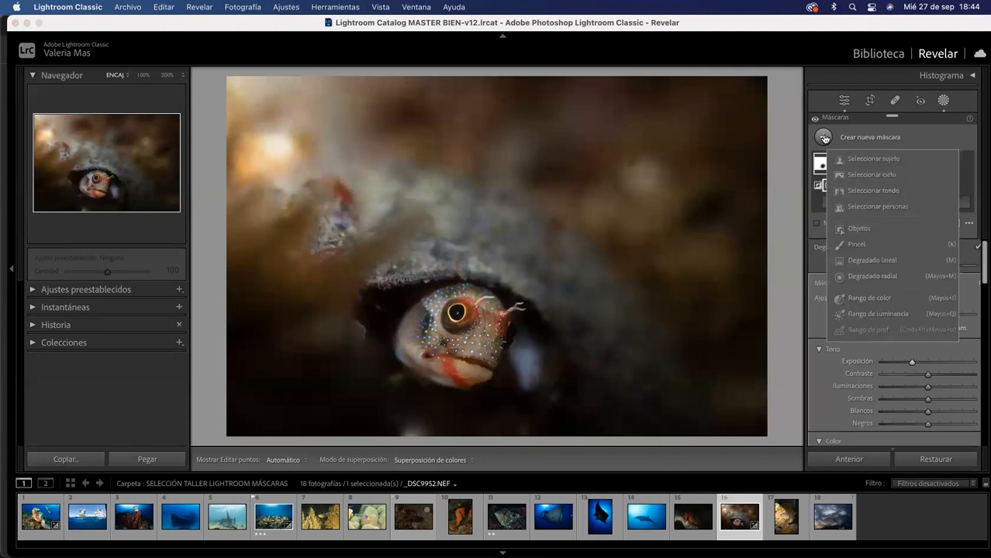
click(868, 262)
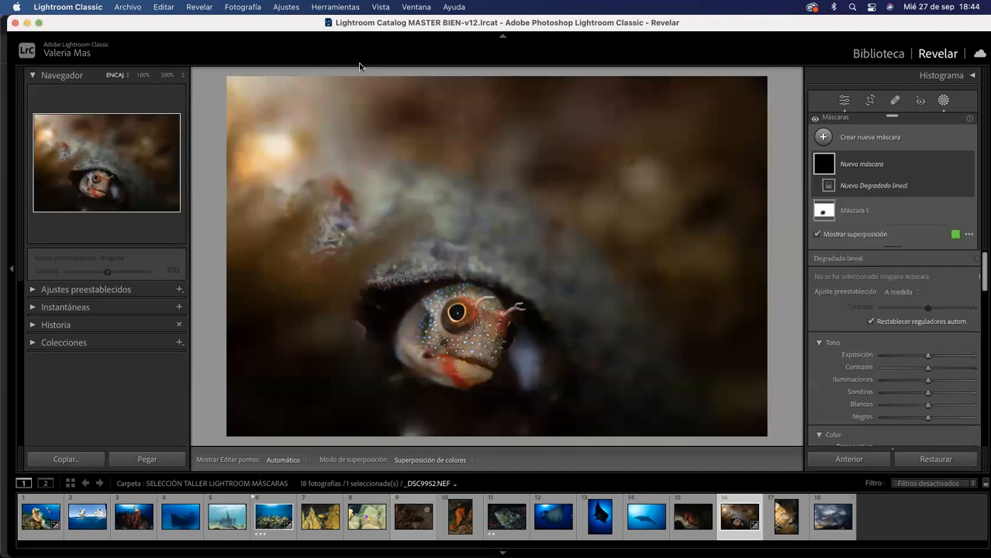
drag(329, 133, 489, 275)
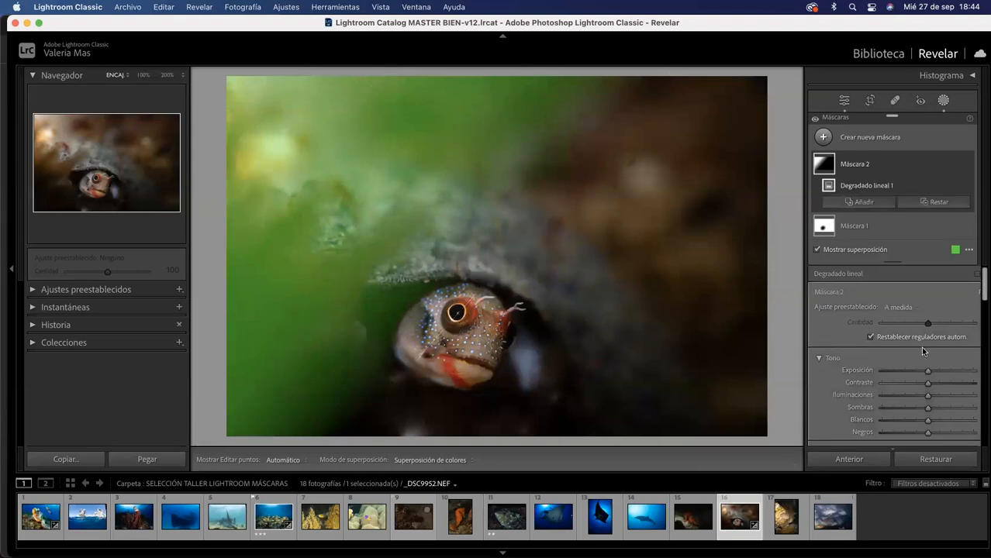
drag(927, 371, 904, 367)
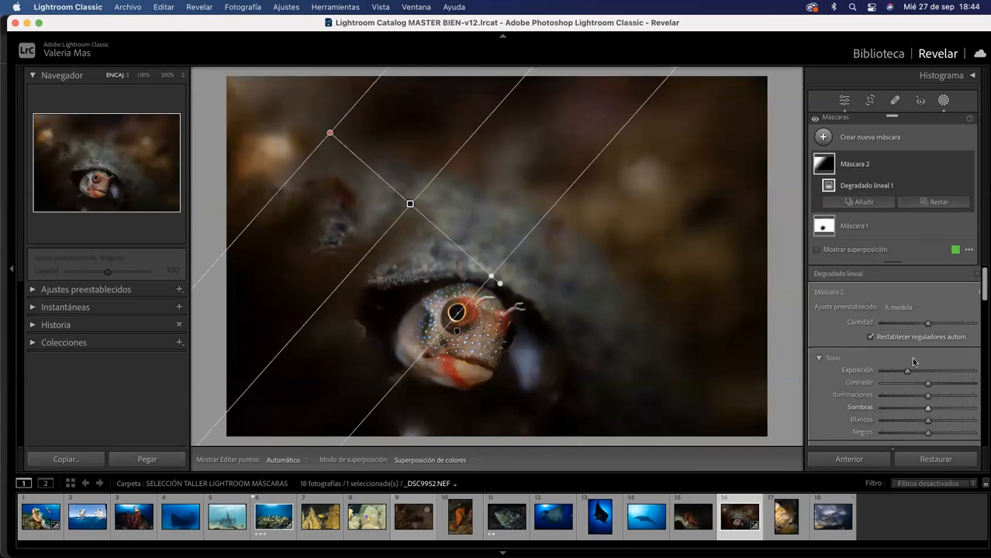
Try isolating the fish with an automatic subject mask, and delete that selection.
click(941, 100)
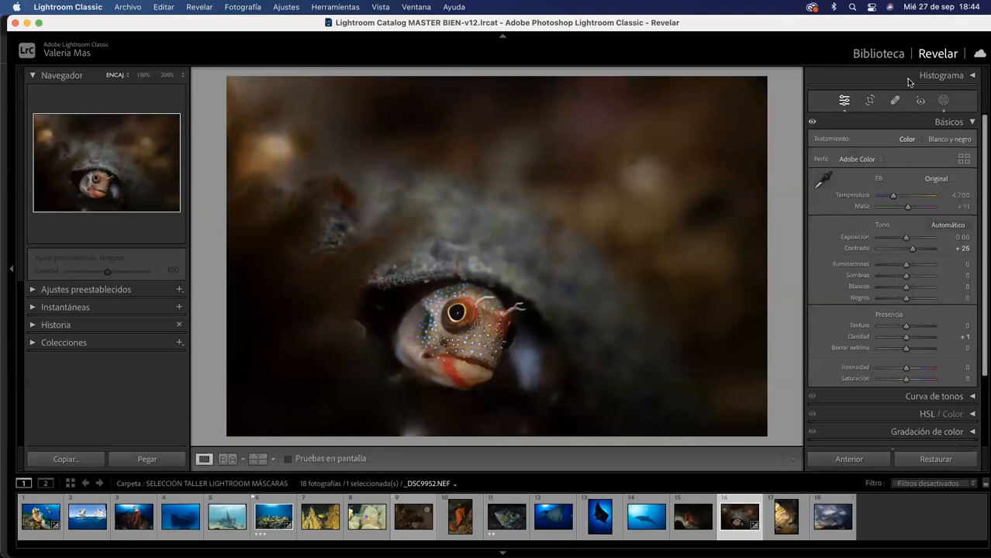
click(944, 101)
click(824, 135)
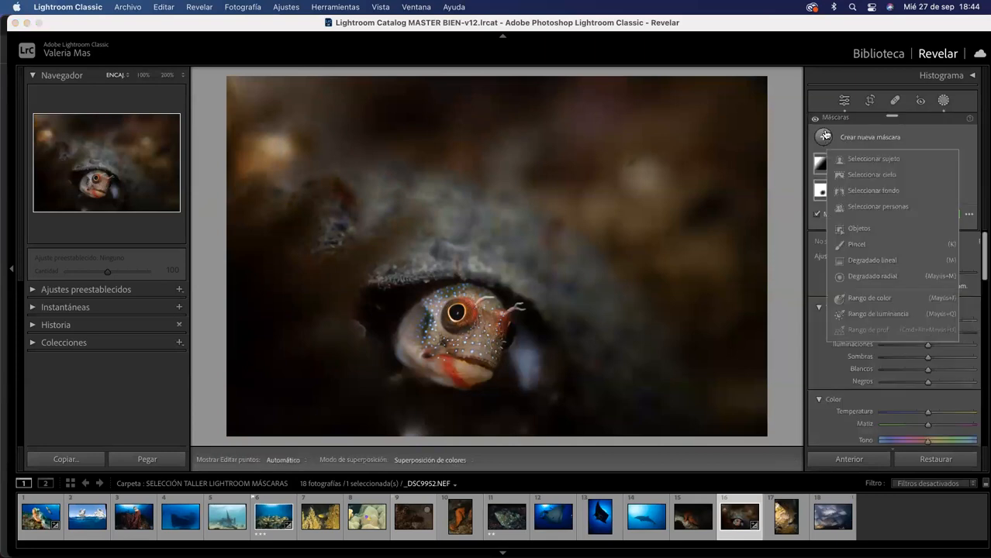
click(869, 160)
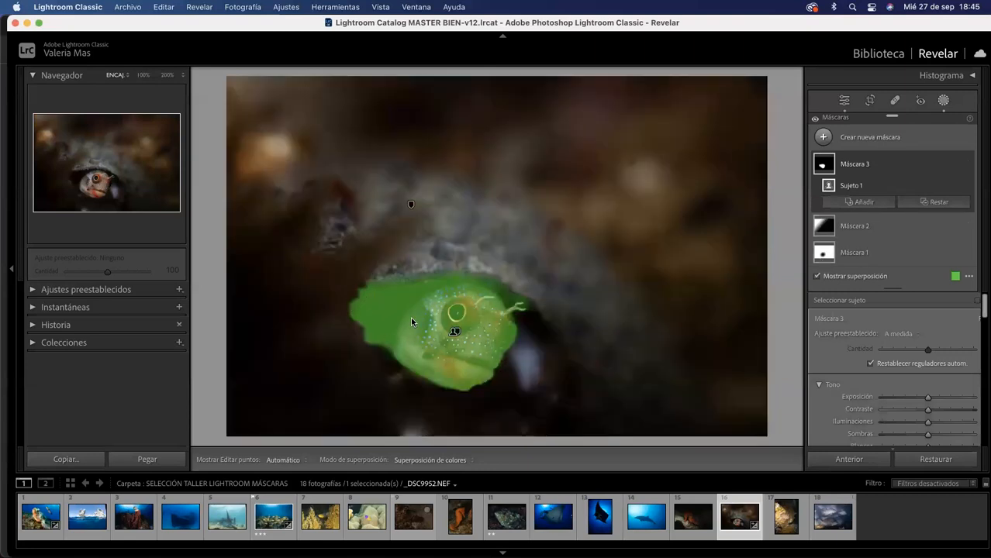
key(Delete)
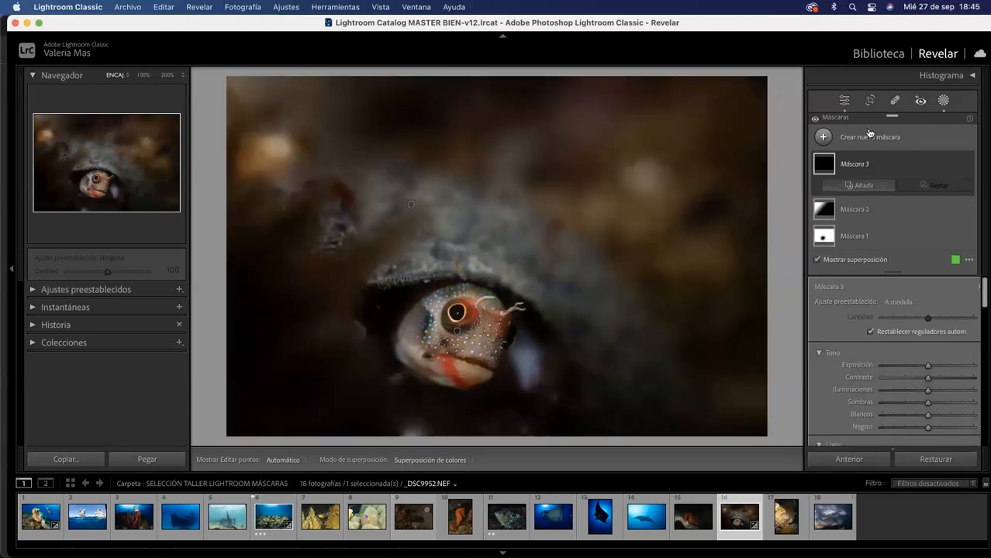
Create an object mask of the fish's face by painting over it with a smaller selection brush.
click(823, 137)
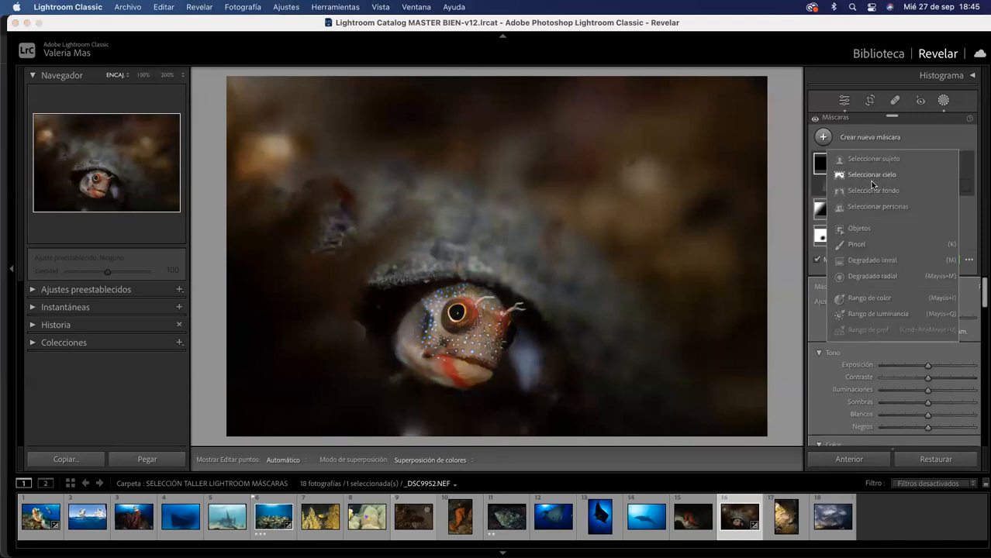
click(856, 226)
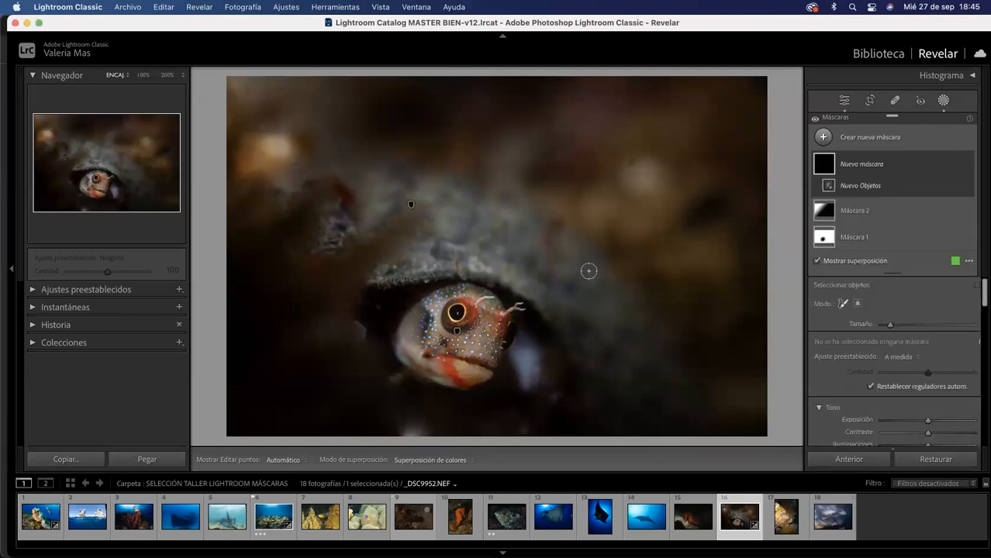
scroll(554, 209, up, 5)
scroll(554, 209, up, 3)
key(bracketleft)
key(bracketleft)
key(bracketleft)
key(bracketleft)
mouse_move(484, 297)
mouse_down()
mouse_move(462, 289)
mouse_move(432, 300)
mouse_move(398, 348)
mouse_move(450, 381)
mouse_move(474, 381)
mouse_move(487, 371)
mouse_move(497, 324)
mouse_move(523, 307)
mouse_move(509, 315)
mouse_move(507, 340)
mouse_move(495, 342)
mouse_move(494, 300)
mouse_move(463, 292)
mouse_move(415, 332)
mouse_move(480, 308)
mouse_move(486, 329)
mouse_move(473, 362)
mouse_move(413, 345)
mouse_move(452, 333)
mouse_move(434, 350)
mouse_move(473, 344)
mouse_up()
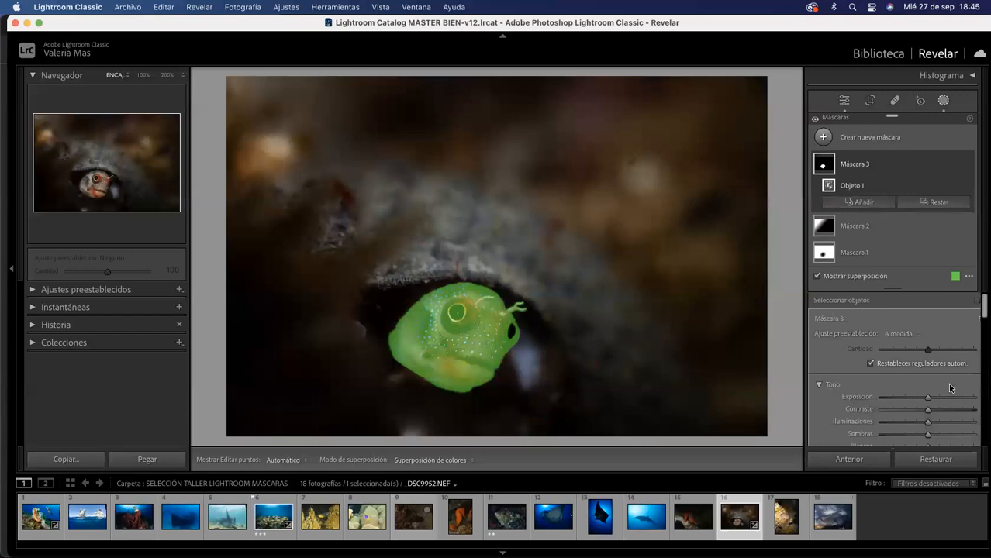
Hide the object mask's overlay and slightly raise the exposure of the fish's face.
scroll(918, 379, down, 3)
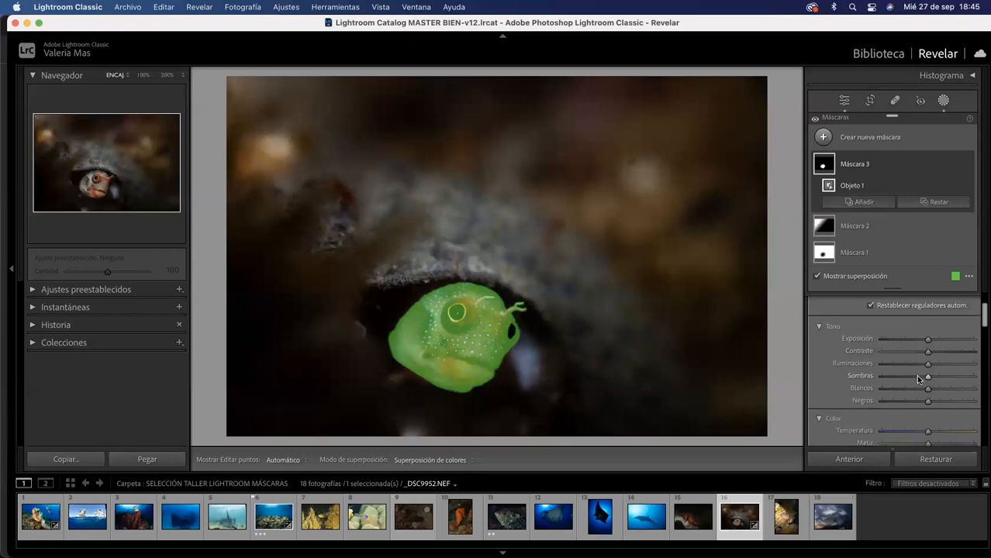
scroll(917, 378, down, 4)
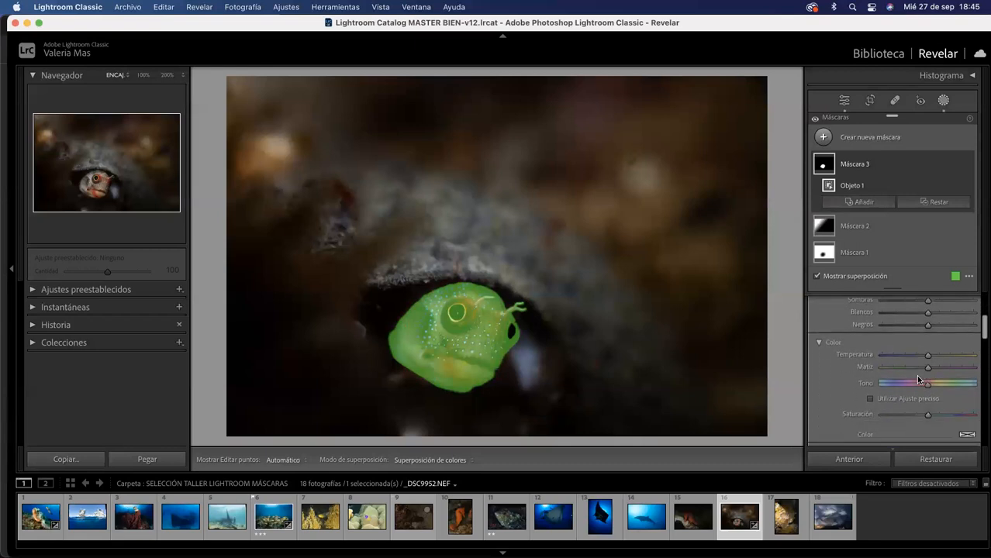
key(o)
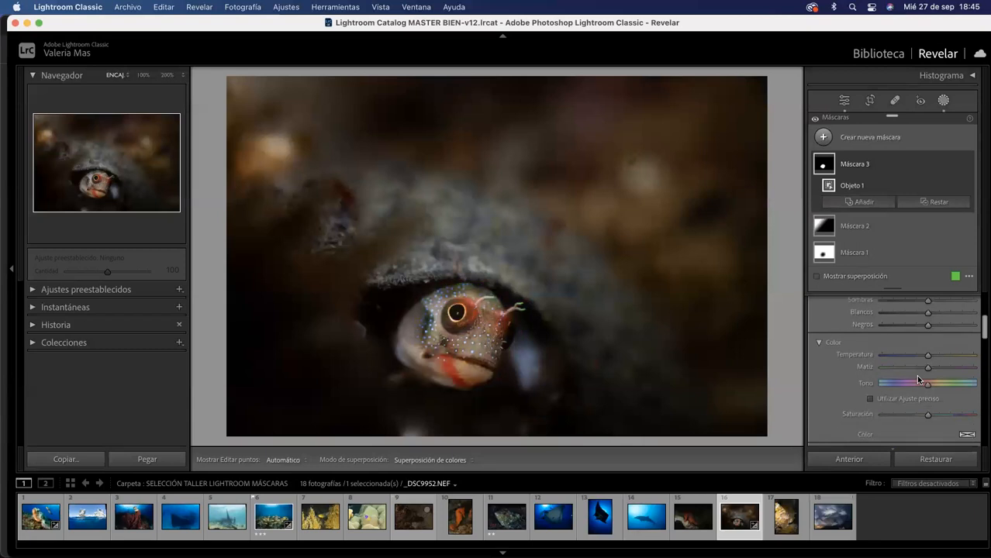
key(o)
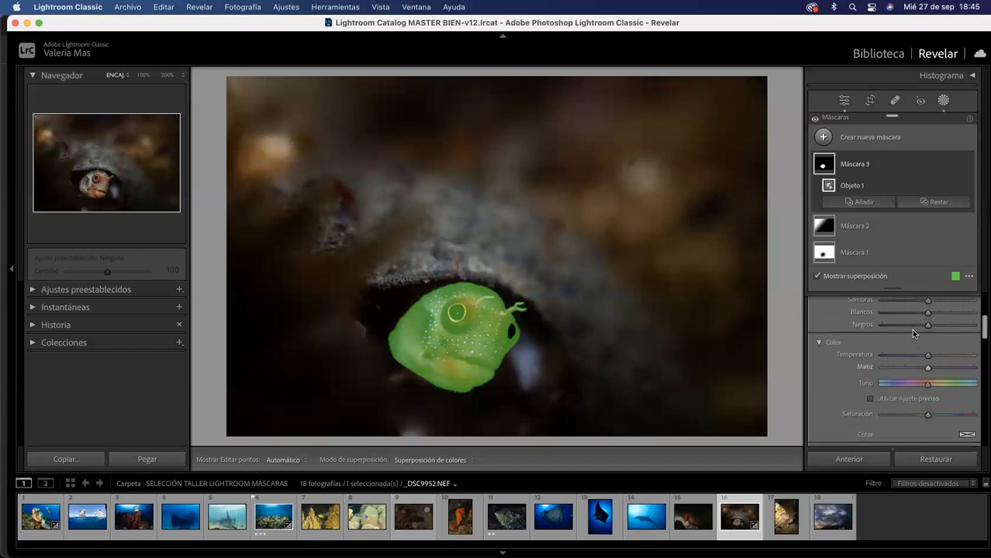
scroll(911, 329, up, 4)
key(o)
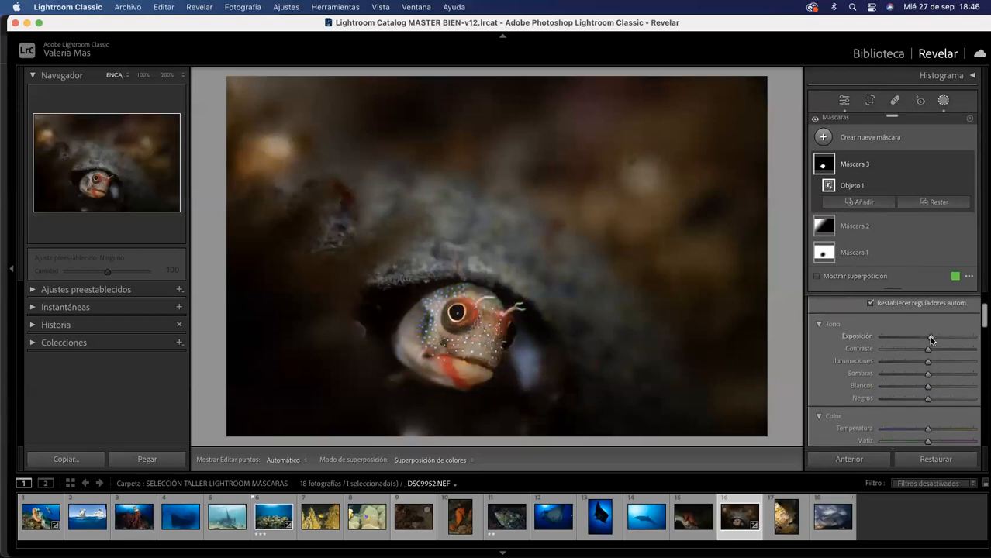
Slightly increase the clarity, texture and saturation of the fish's object mask.
scroll(929, 382, down, 4)
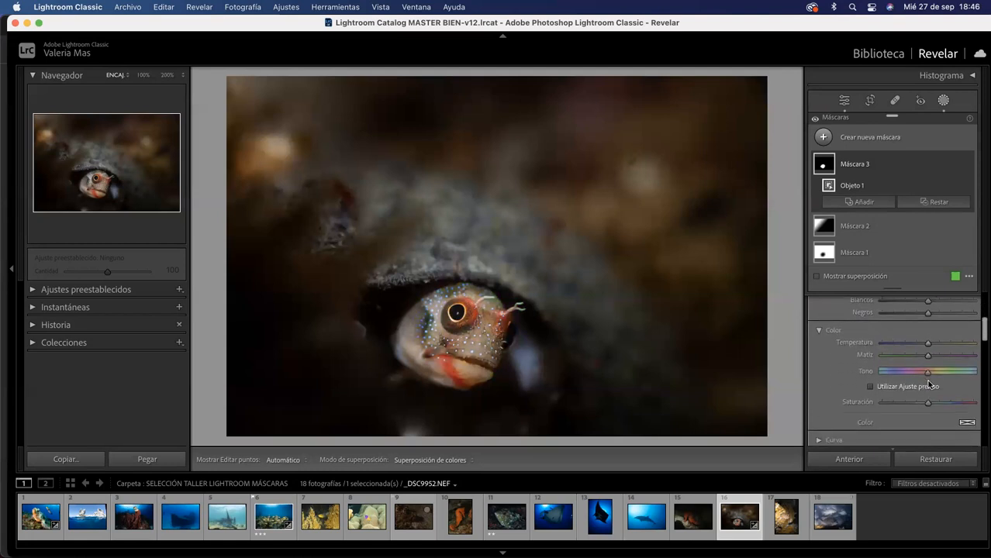
scroll(929, 386, down, 2)
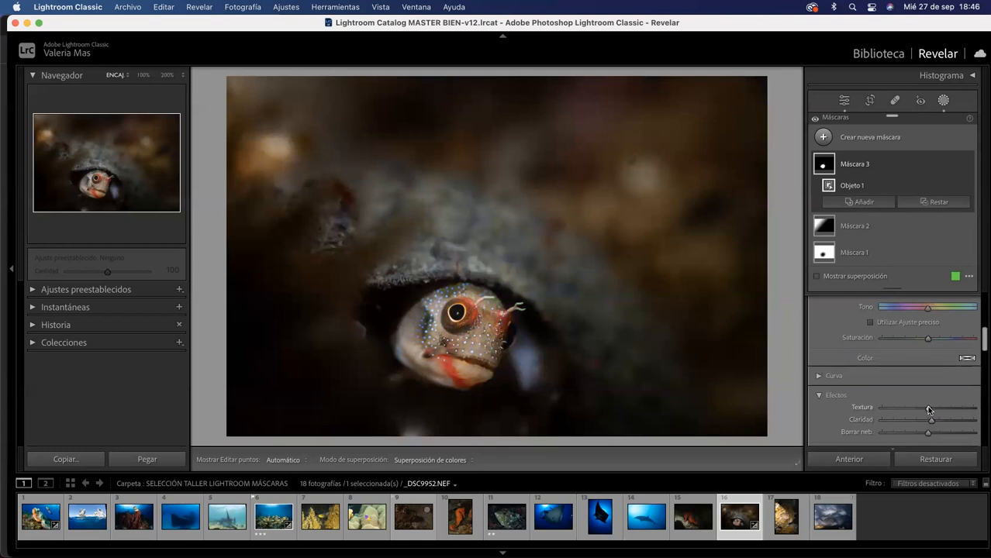
scroll(926, 406, down, 5)
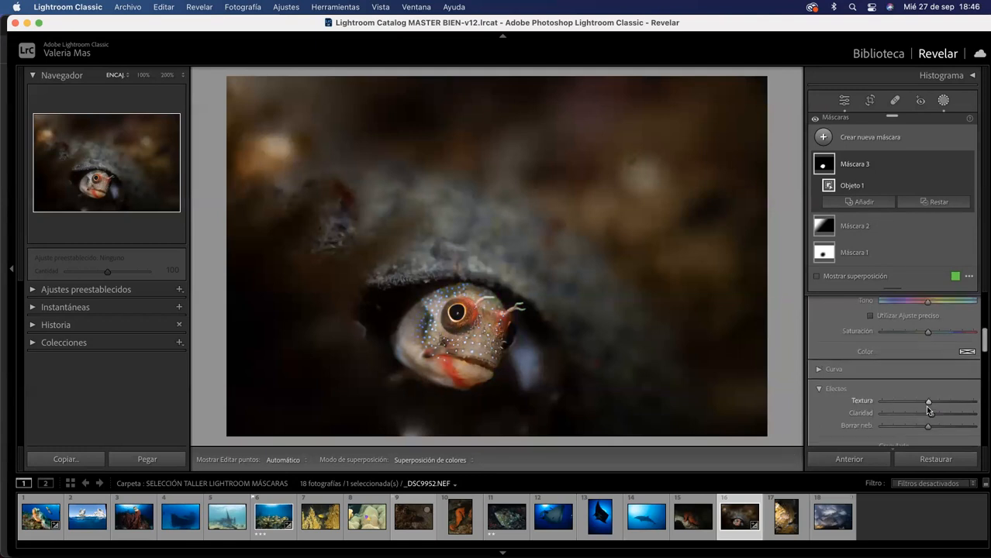
scroll(925, 405, up, 6)
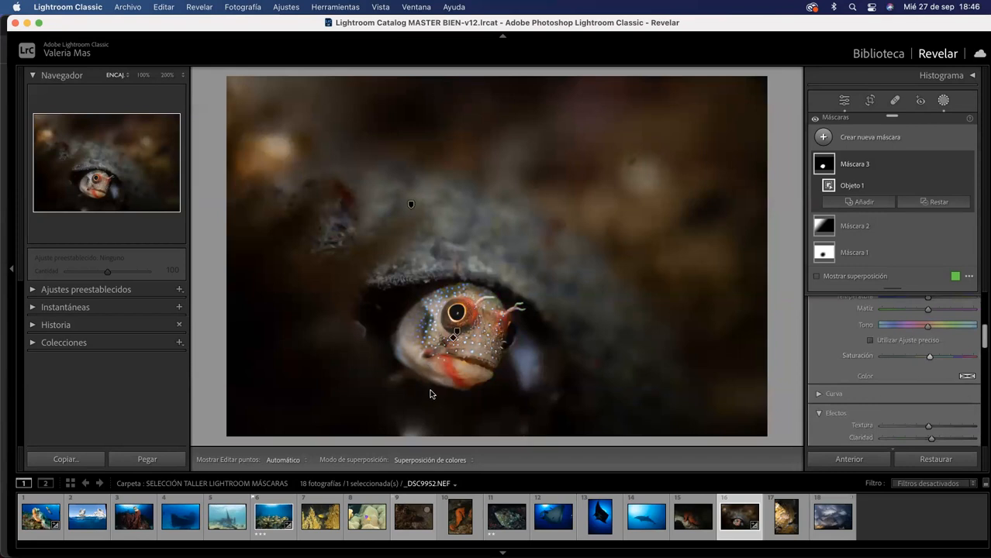
Select the inverted radial mask around the fish and raise its exposure slightly so the surroundings are less dark.
mouse_move(411, 205)
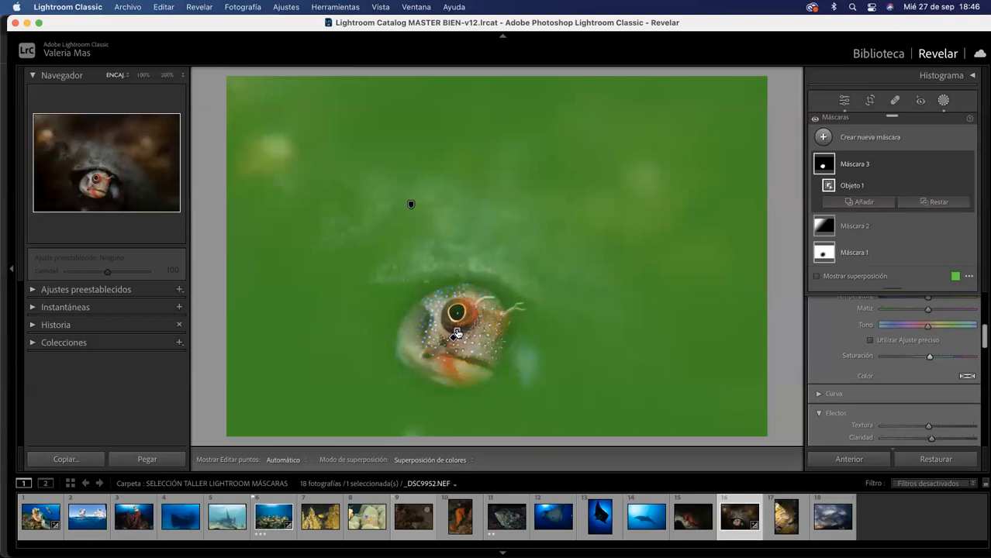
click(456, 334)
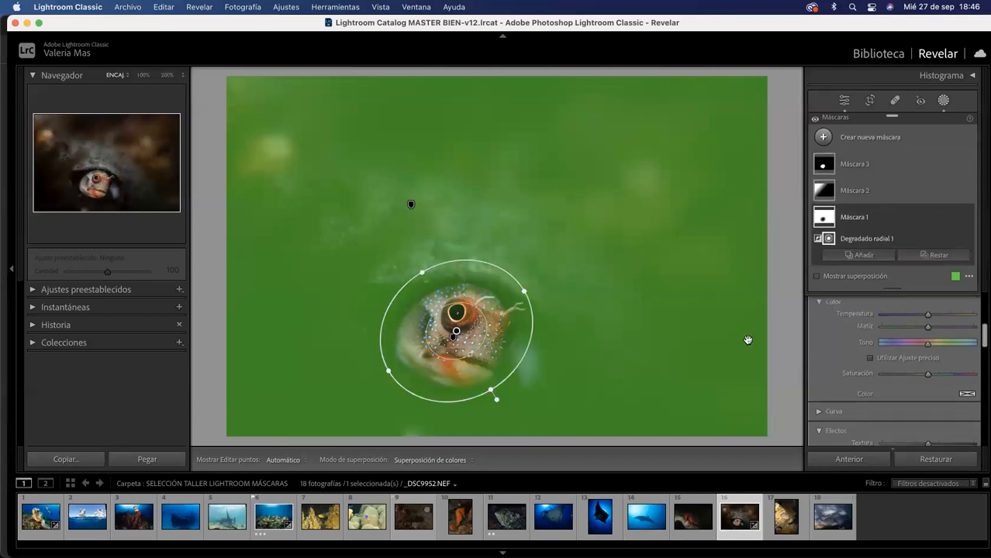
scroll(884, 358, down, 3)
scroll(915, 378, up, 5)
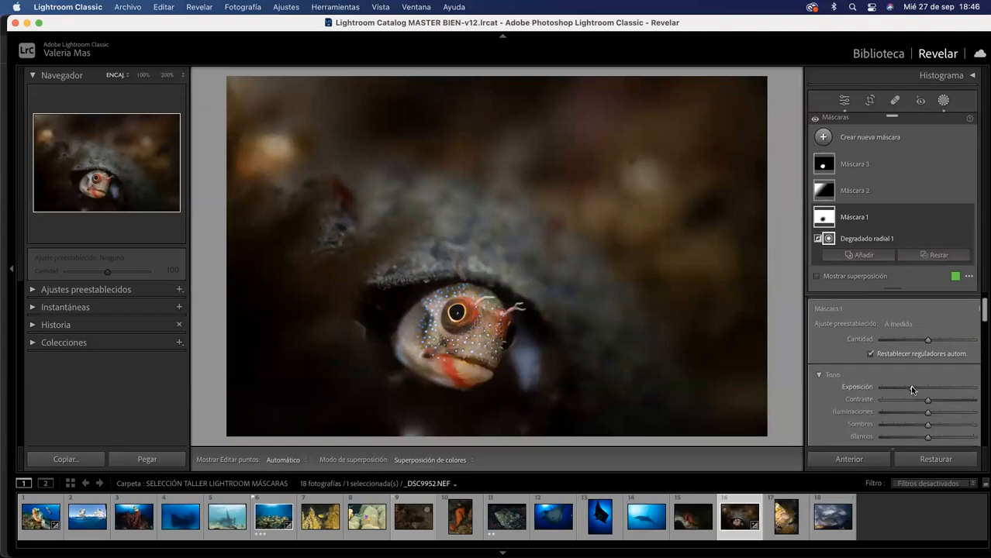
click(917, 388)
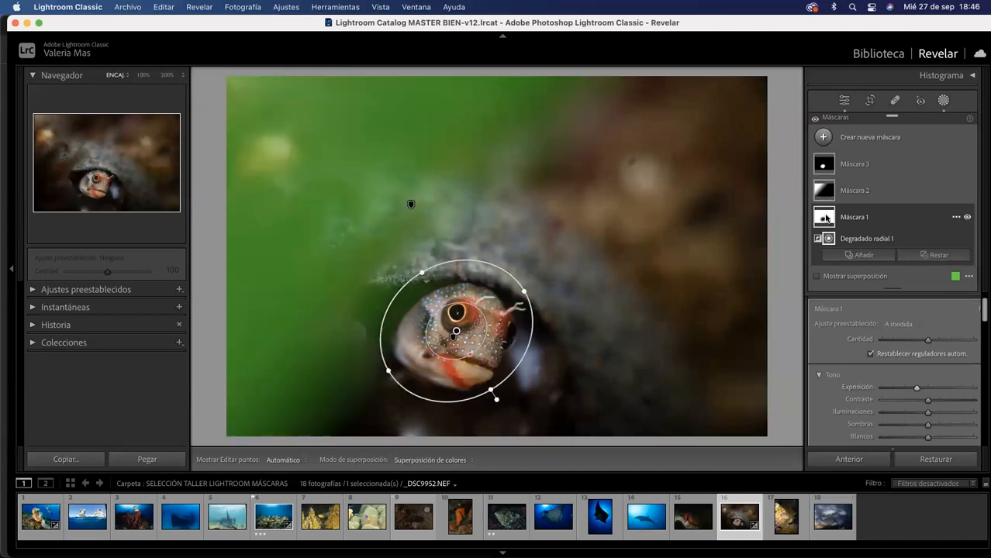
Review the area covered by each of the three masks and compare the fish photo before and after editing.
mouse_move(825, 165)
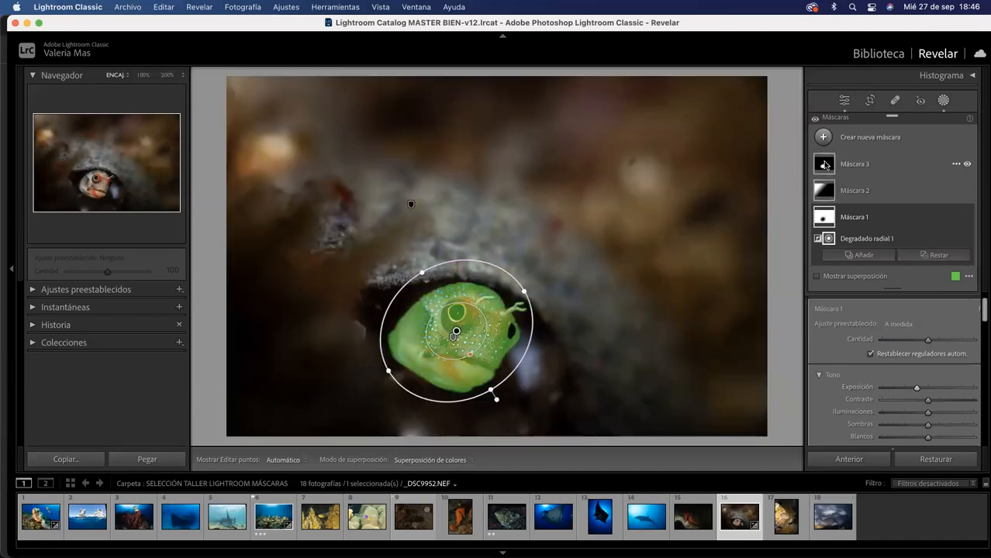
mouse_move(826, 191)
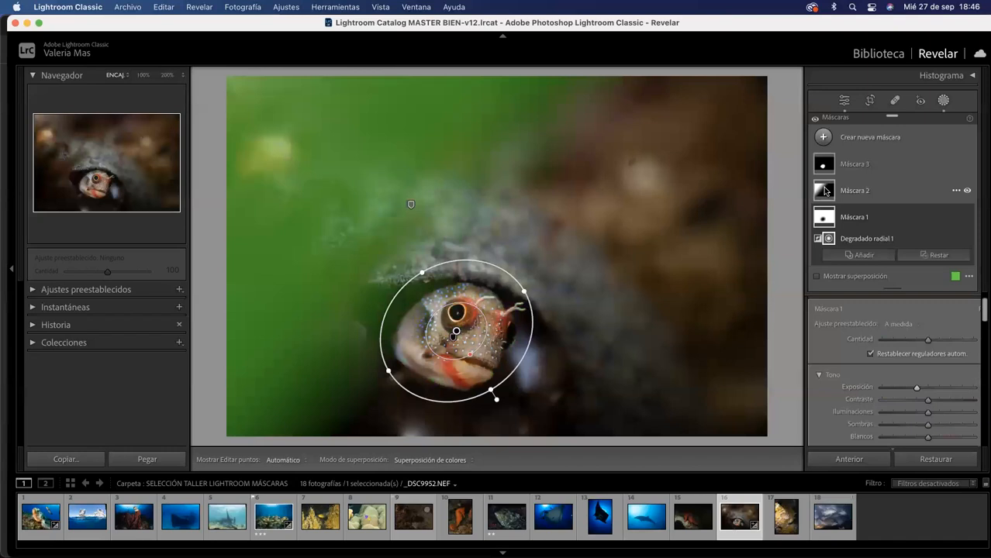
mouse_move(826, 219)
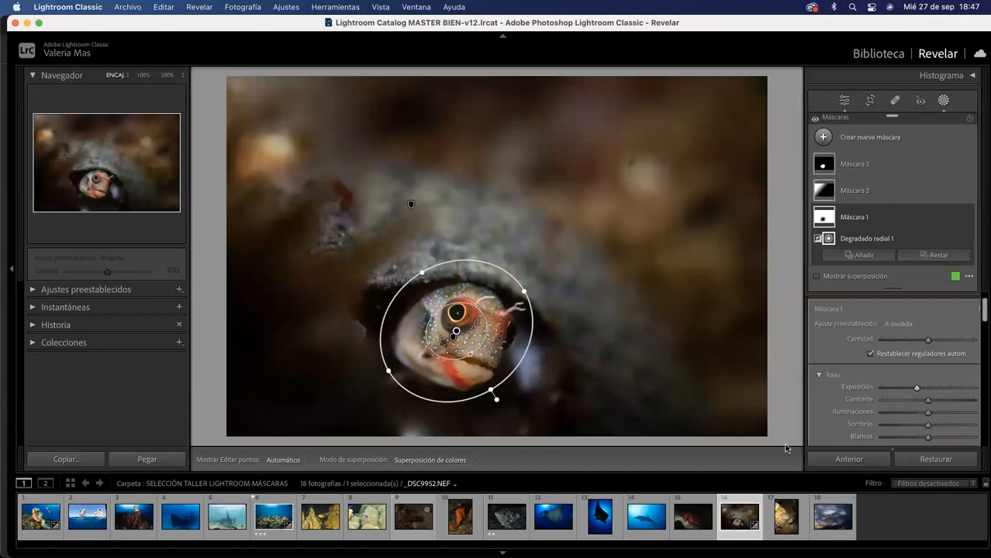
click(944, 101)
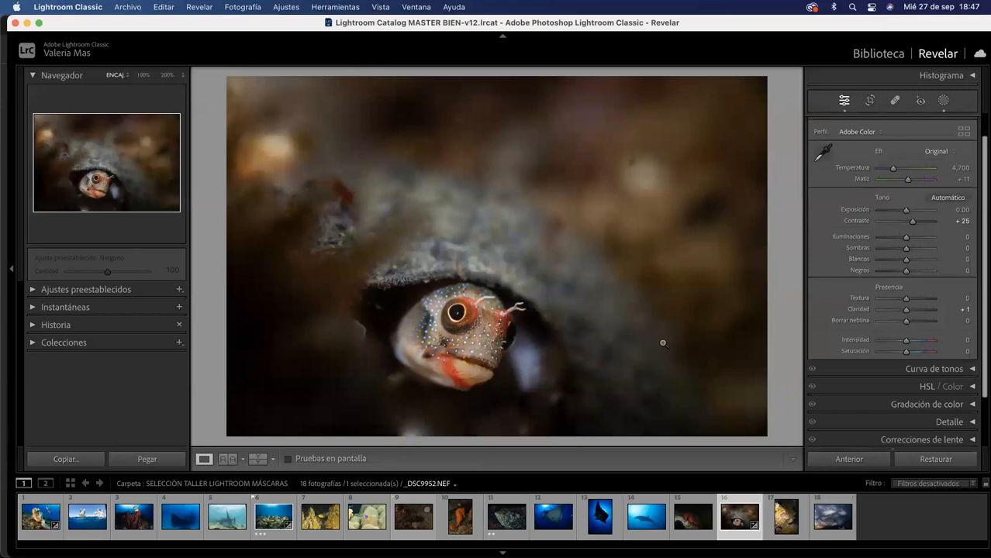
click(256, 459)
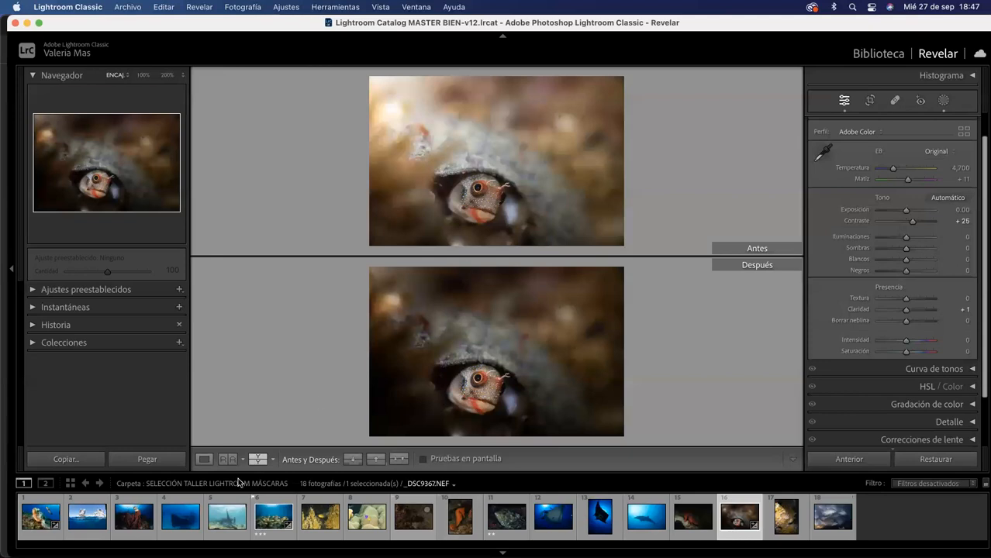
click(203, 460)
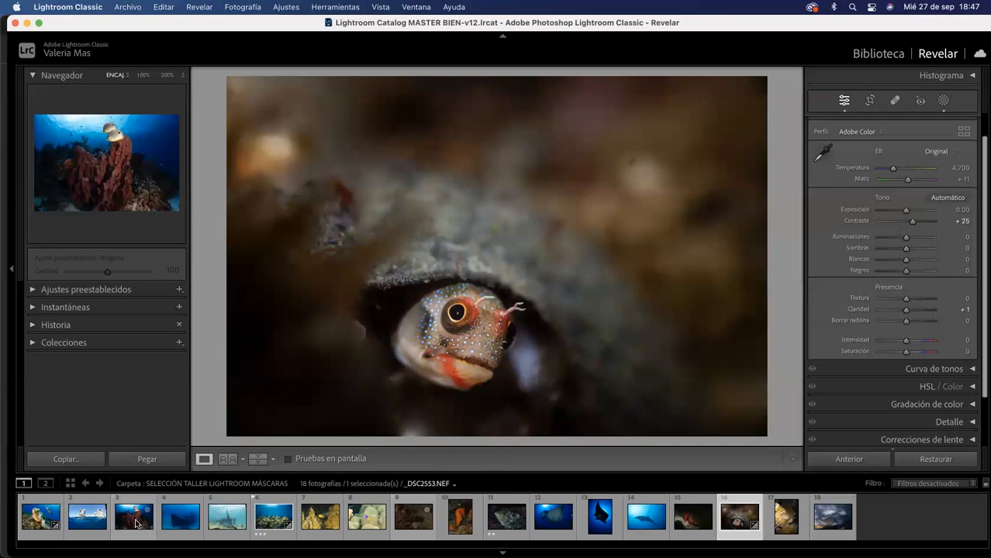
Open the shipwreck photo, set its white balance by sampling the wreck's dark hull and slightly raise the contrast.
click(178, 524)
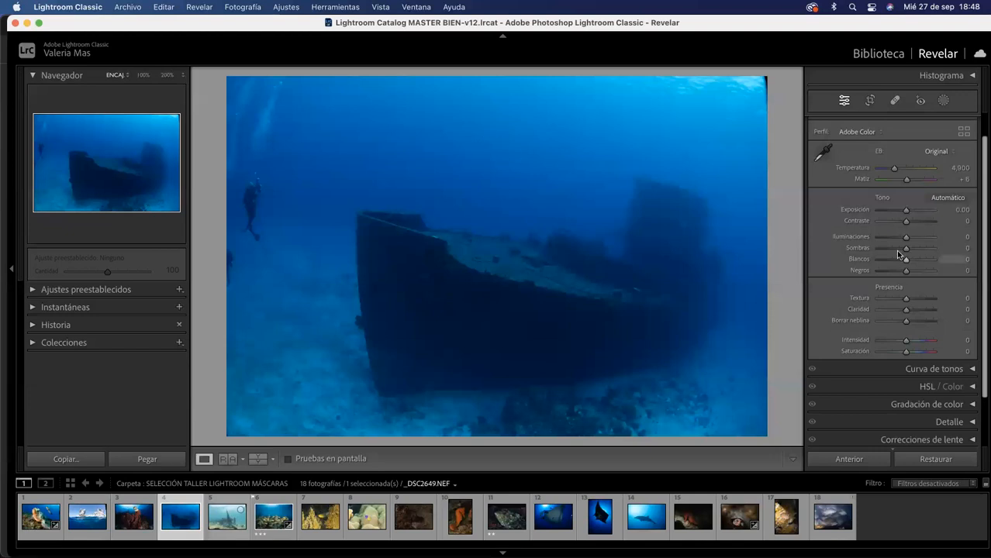
mouse_move(894, 170)
mouse_down()
mouse_move(915, 169)
mouse_move(876, 167)
mouse_move(911, 170)
mouse_up()
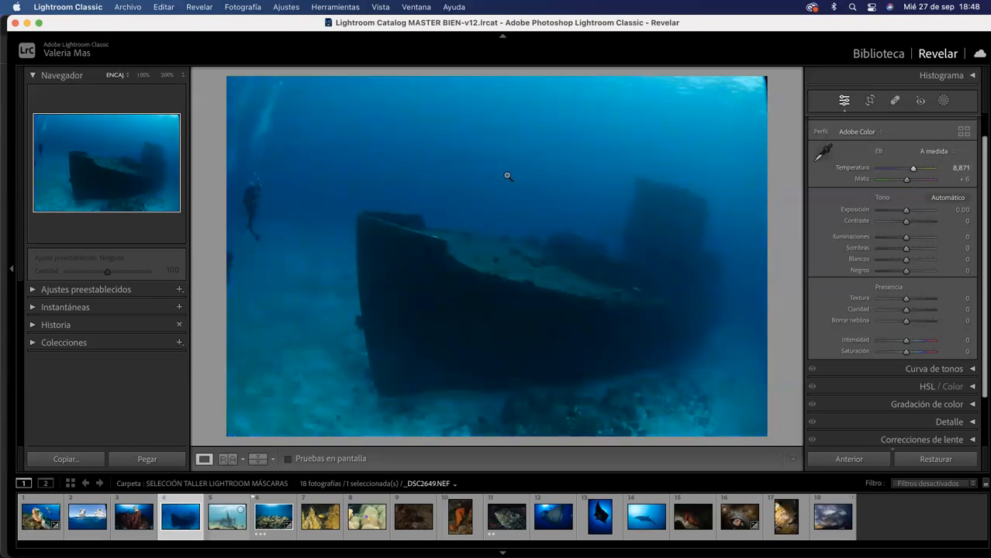
drag(907, 168, 893, 168)
click(822, 151)
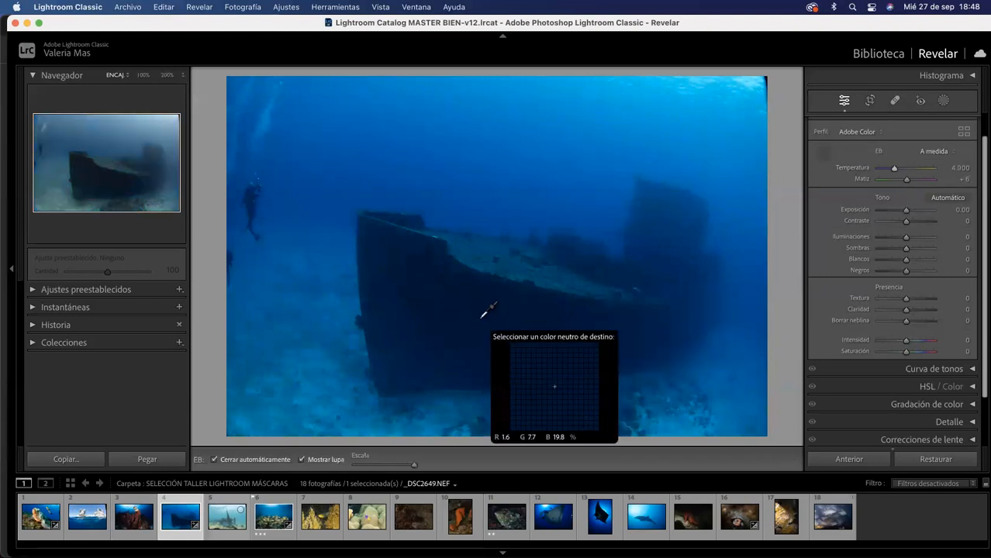
click(492, 305)
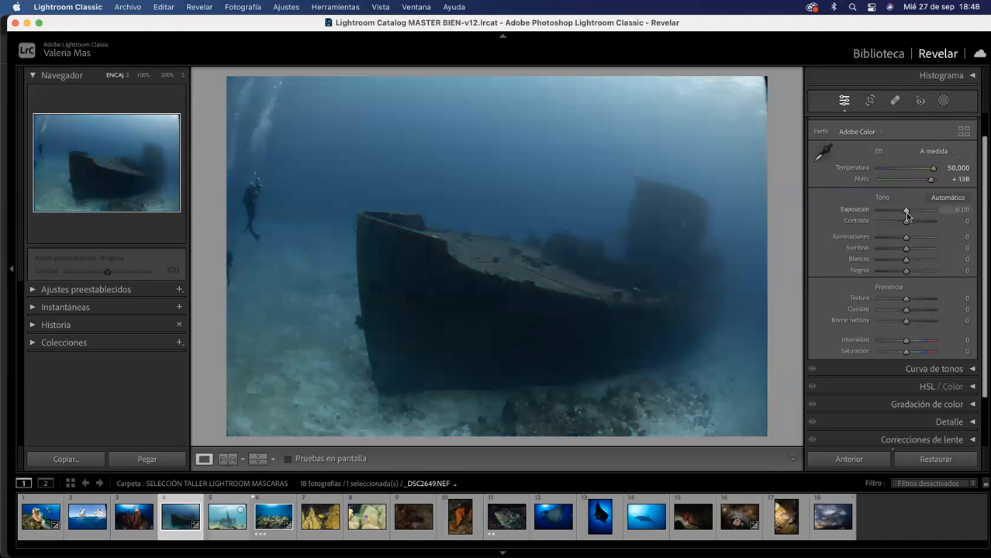
drag(906, 221, 909, 222)
Create a background mask around the shipwreck, hide its overlay and lower the mask's temperature to make the water bluer.
click(943, 101)
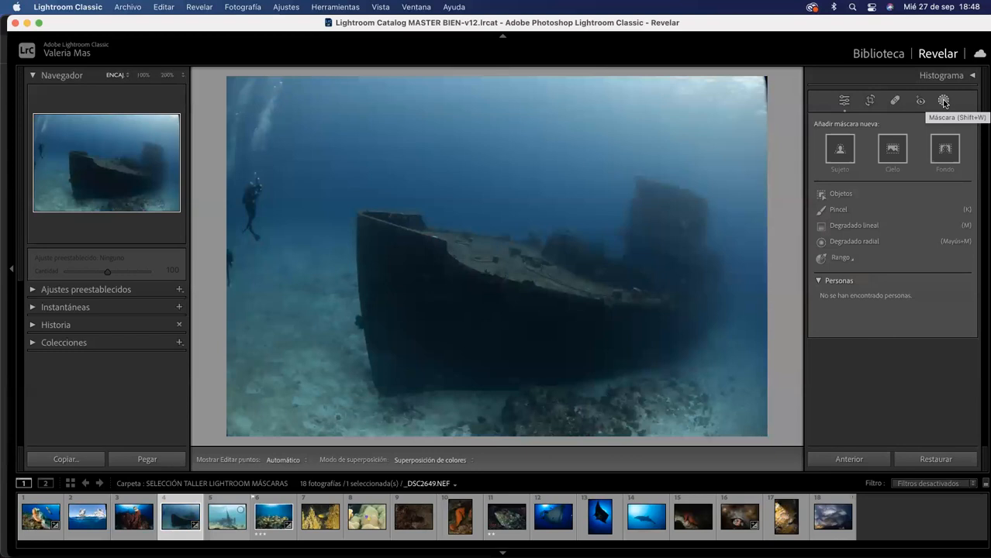
click(944, 150)
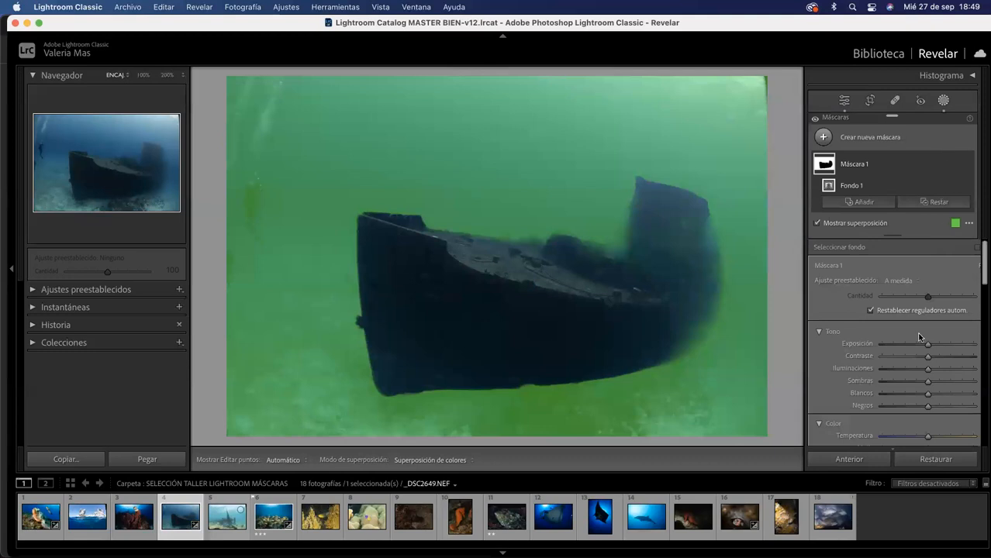
scroll(915, 377, down, 3)
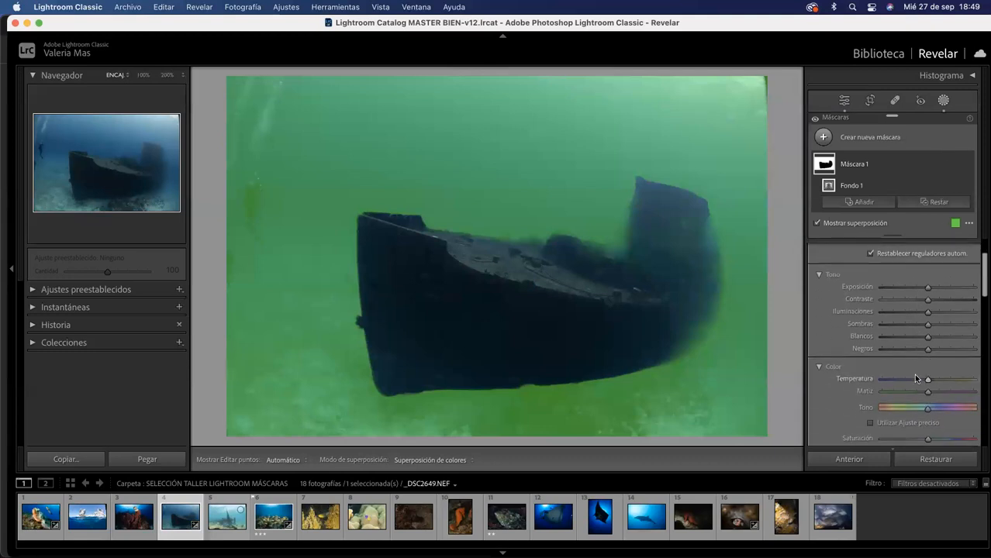
key(o)
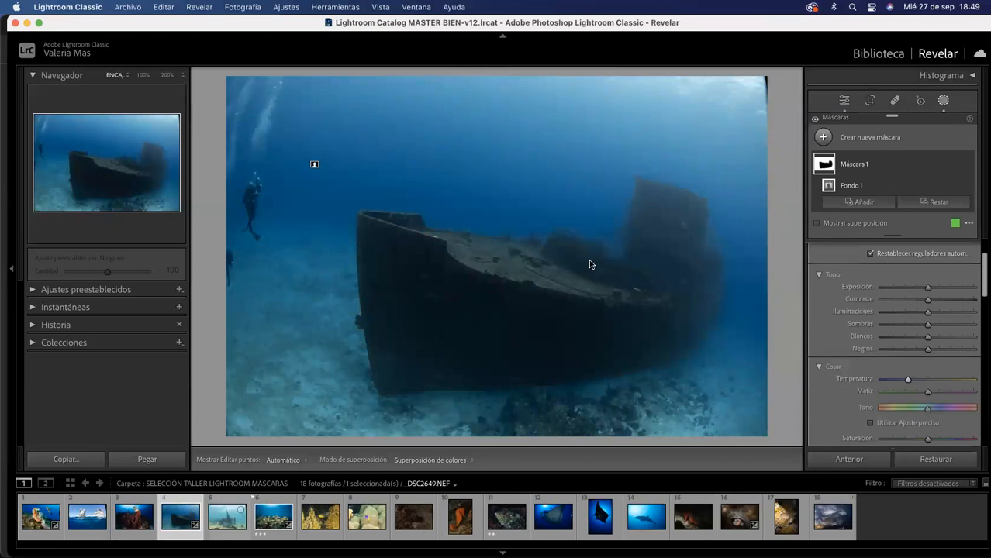
mouse_move(314, 165)
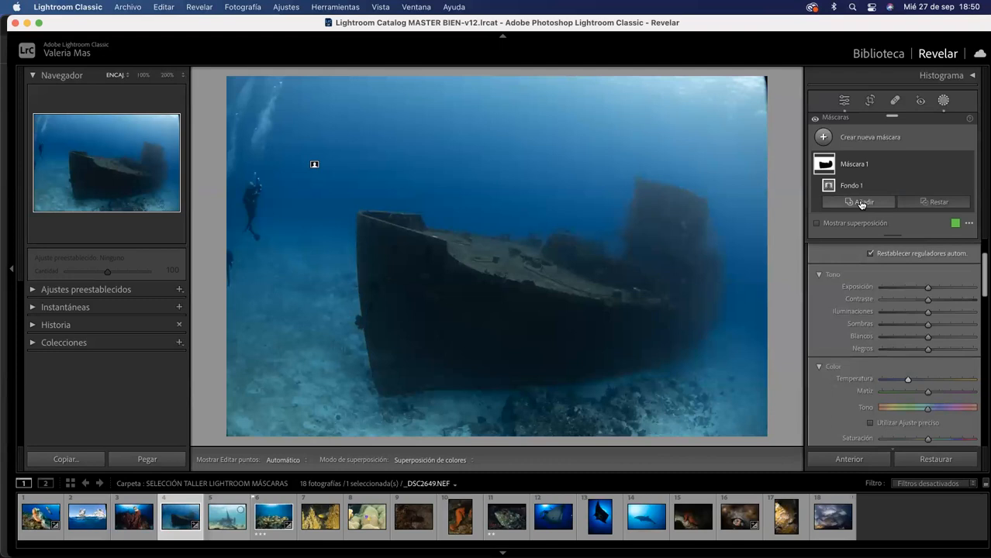
Add a brush to the shipwreck's background mask and paint around the hazy stern of the wreck.
click(860, 202)
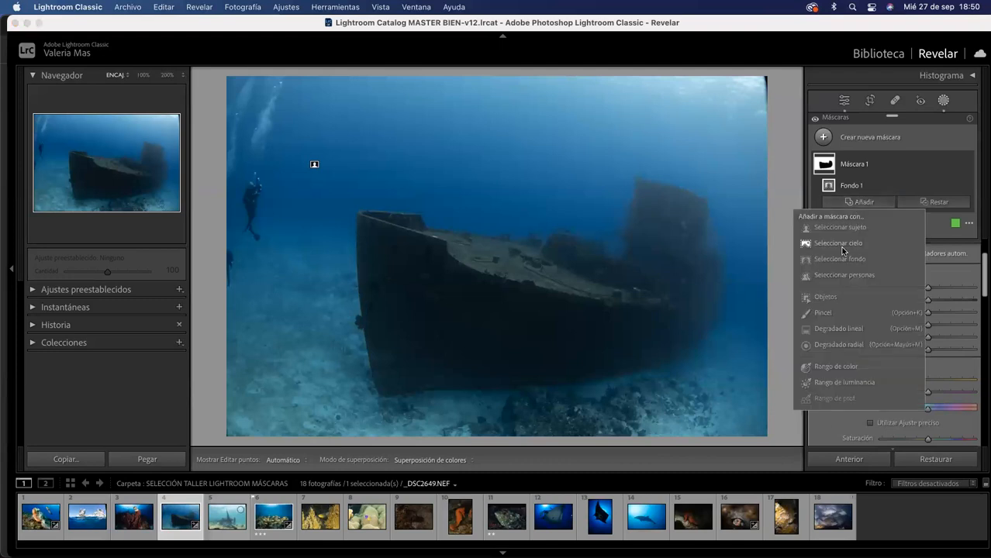
click(822, 313)
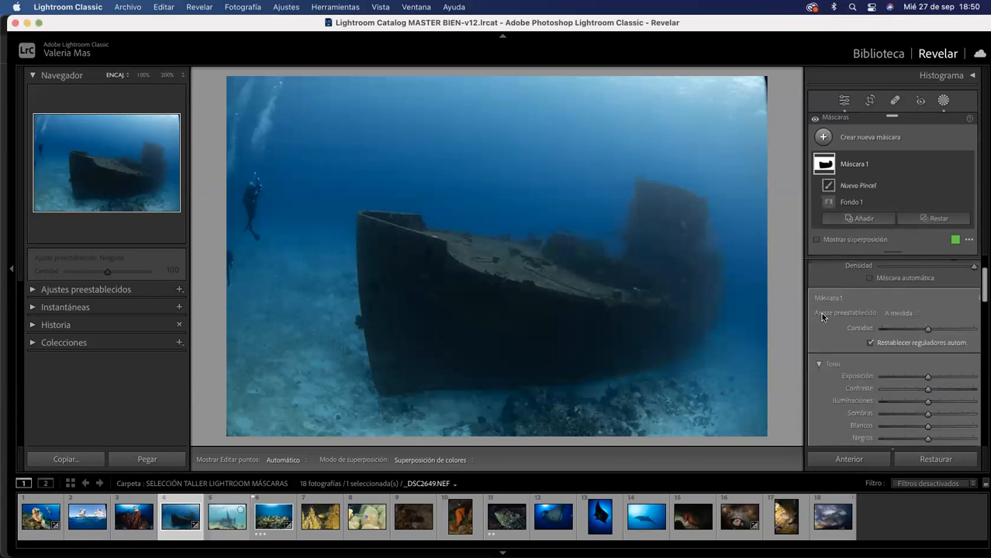
scroll(899, 270, up, 1)
scroll(897, 268, up, 3)
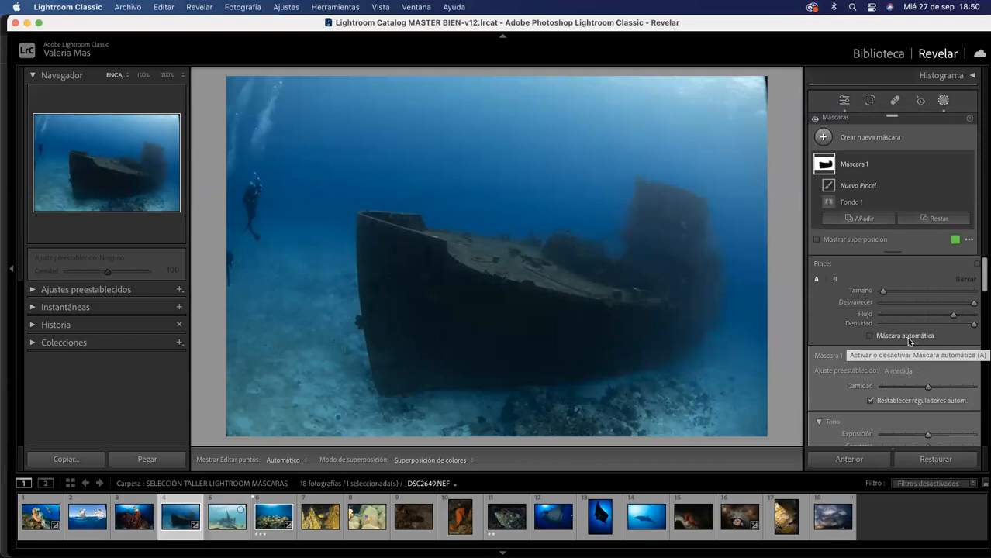
scroll(729, 231, up, 1)
scroll(730, 231, down, 1)
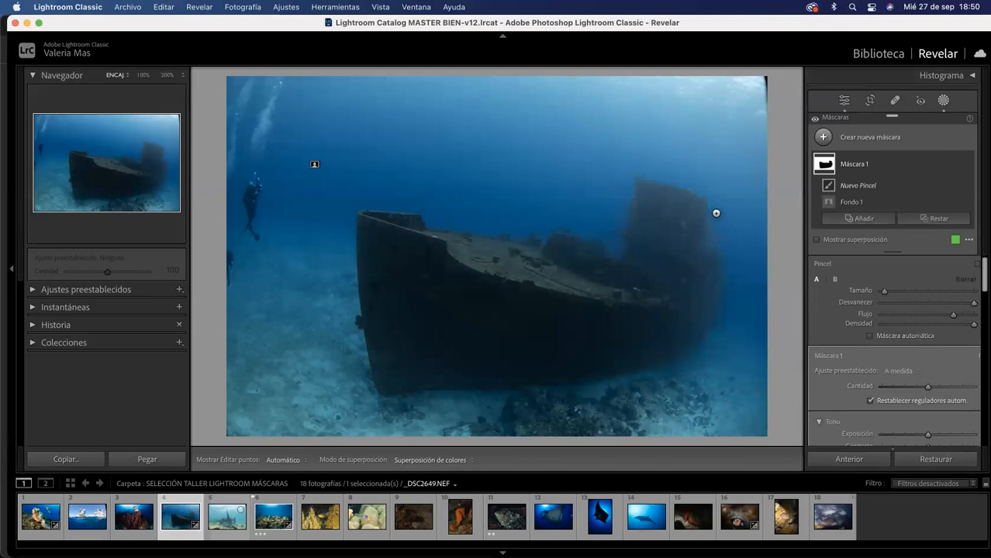
key(h)
click(711, 229)
key(h)
Try a lower temperature and a strongly raised tint on the background mask to test the water colour.
scroll(893, 378, down, 2)
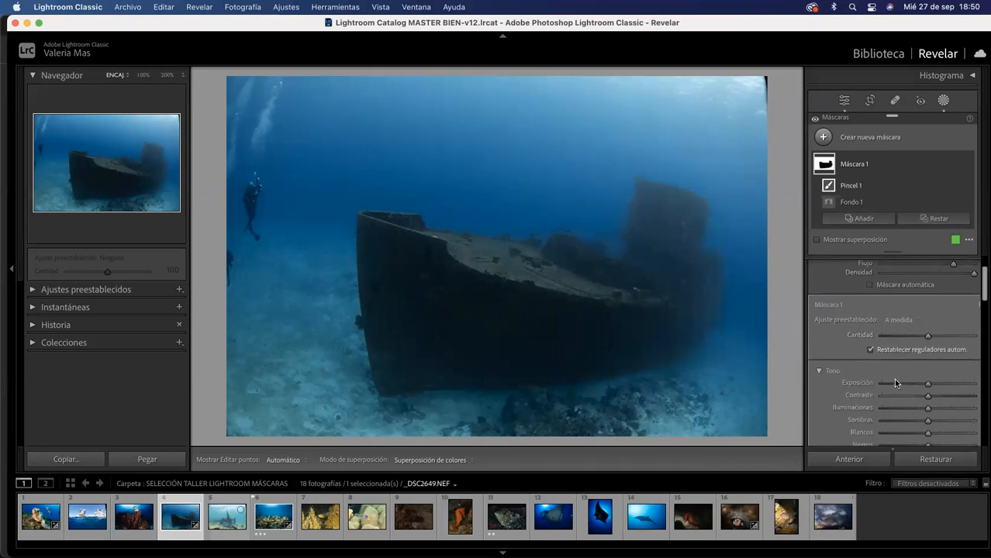
scroll(893, 379, down, 3)
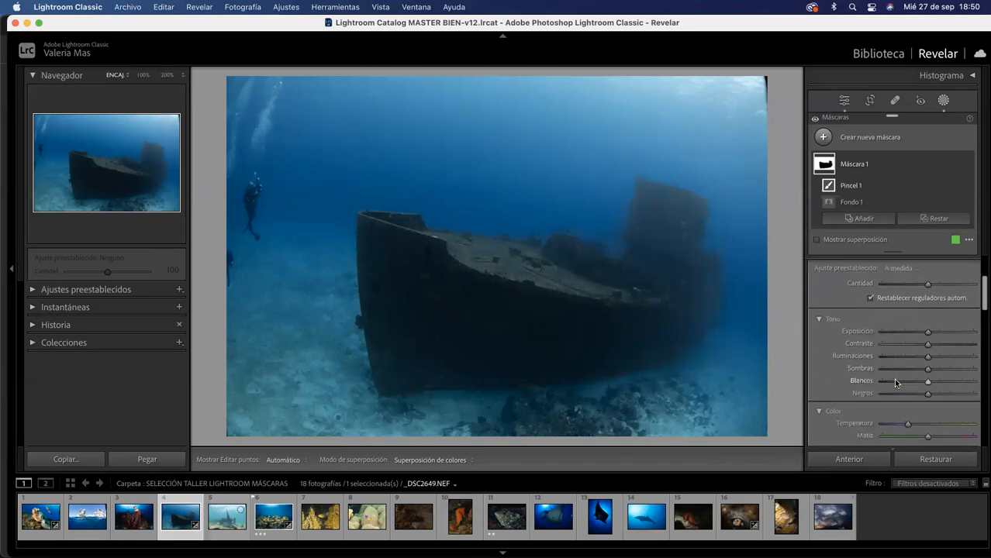
drag(899, 361, 870, 361)
drag(927, 372, 957, 373)
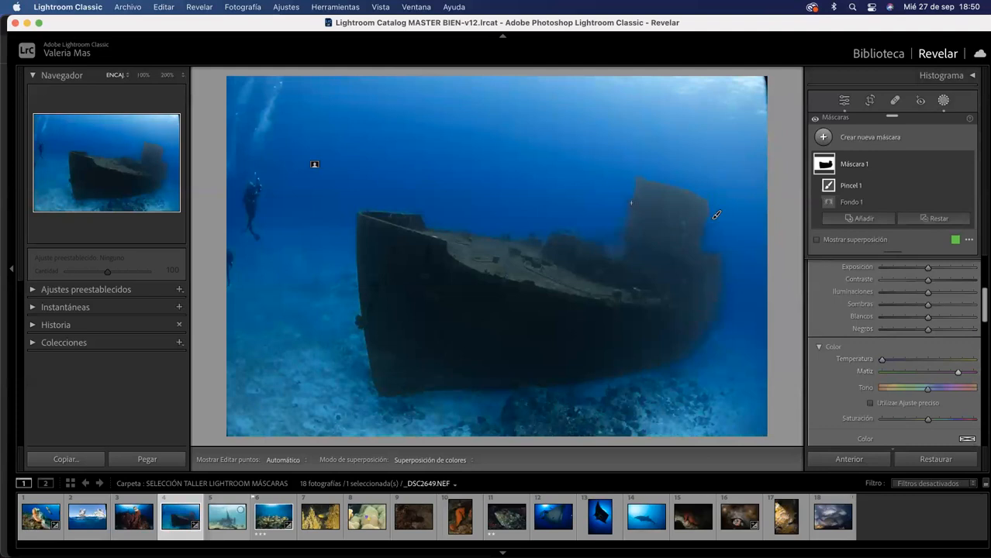
key(h)
key(h)
drag(881, 359, 901, 360)
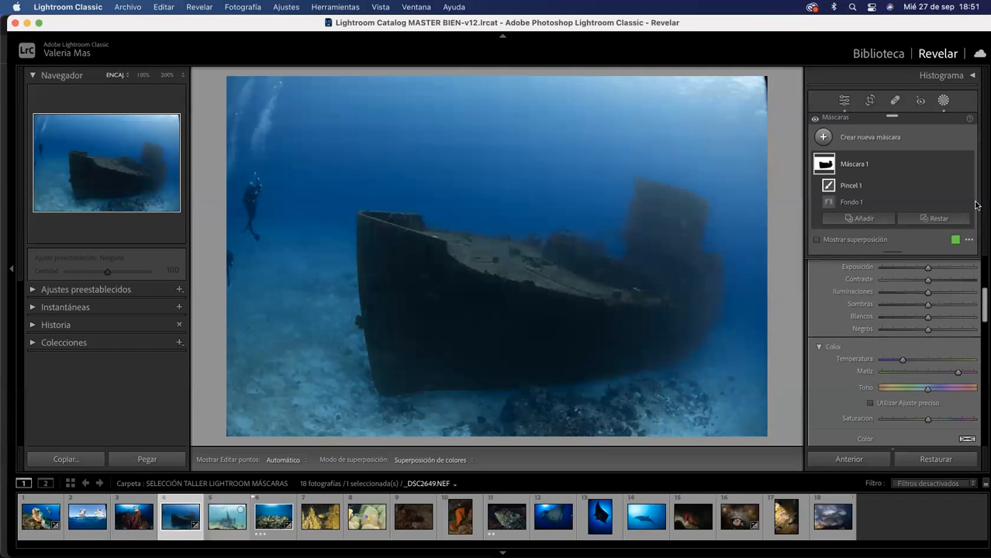
Subtract a linear gradient from the background mask over the bright water around the stern and adjust its position.
click(933, 221)
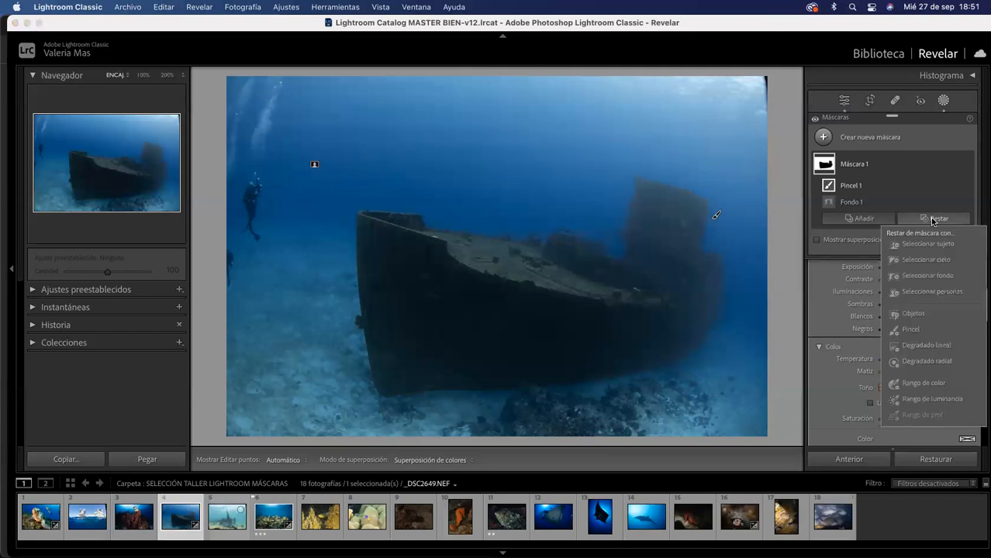
click(932, 345)
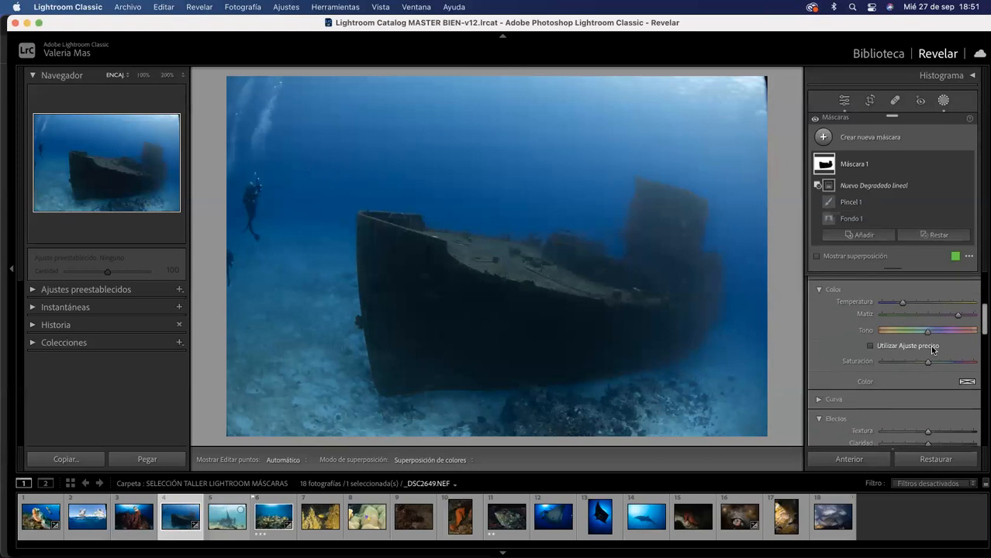
drag(734, 177, 511, 240)
drag(625, 210, 657, 199)
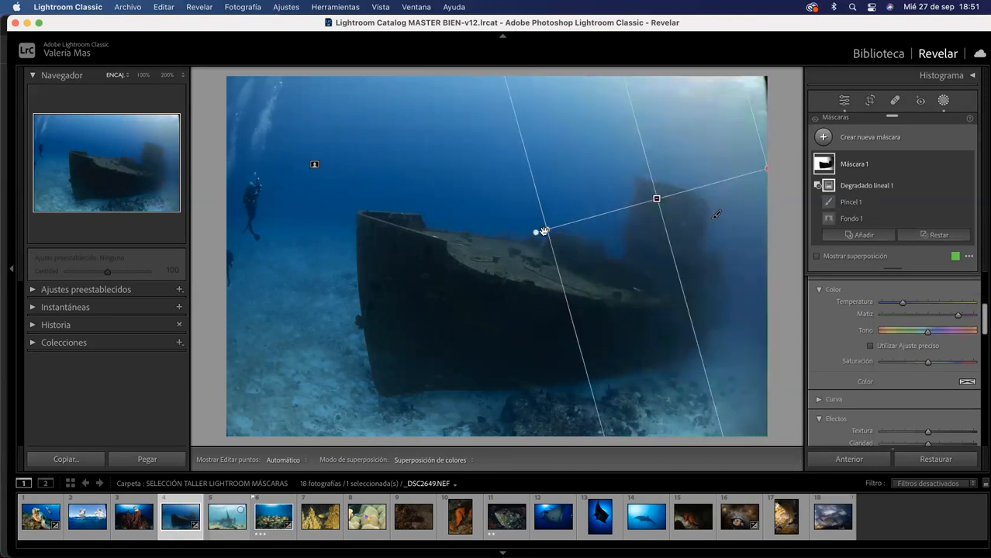
drag(538, 231, 537, 231)
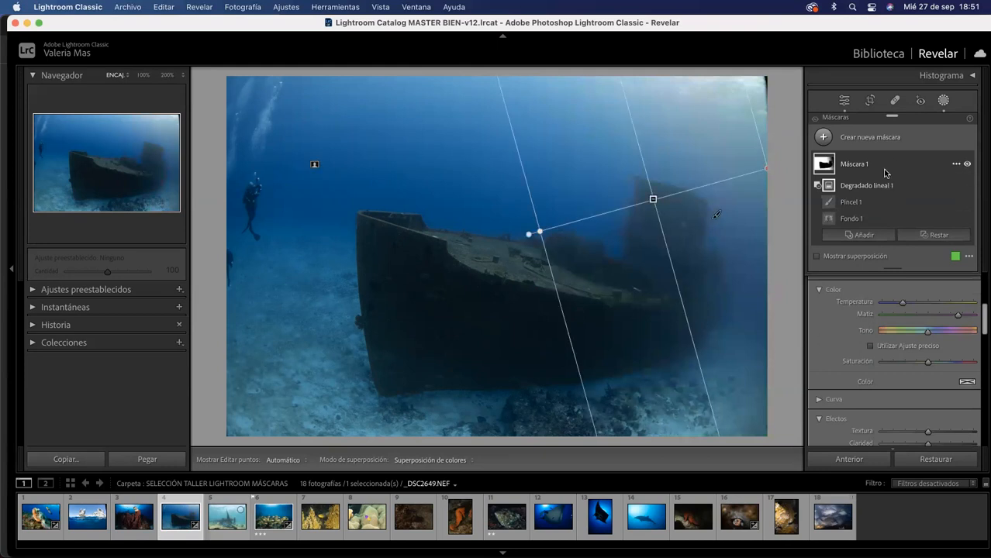
mouse_move(653, 199)
mouse_down()
mouse_move(613, 201)
mouse_move(649, 200)
mouse_up()
Set the background mask's temperature and tint slightly below neutral, and rotate the subtracted gradient so it runs diagonally down from the sunlit corner.
drag(903, 302, 884, 304)
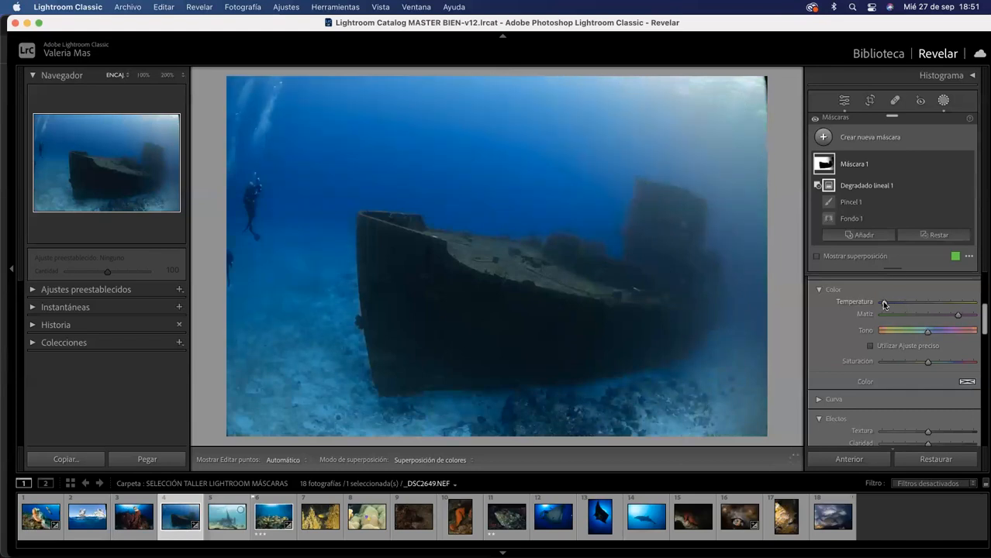
drag(958, 315, 892, 314)
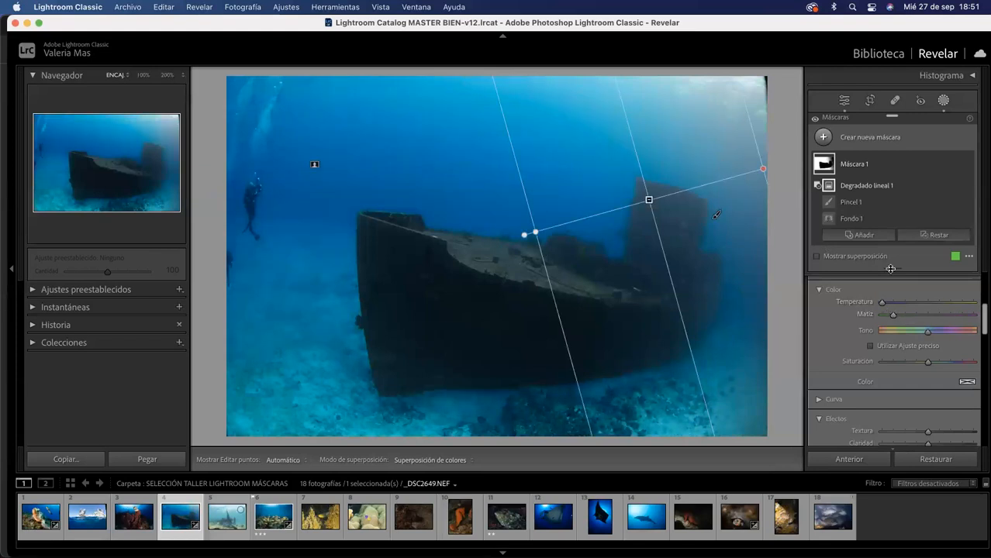
click(903, 303)
drag(896, 314, 913, 304)
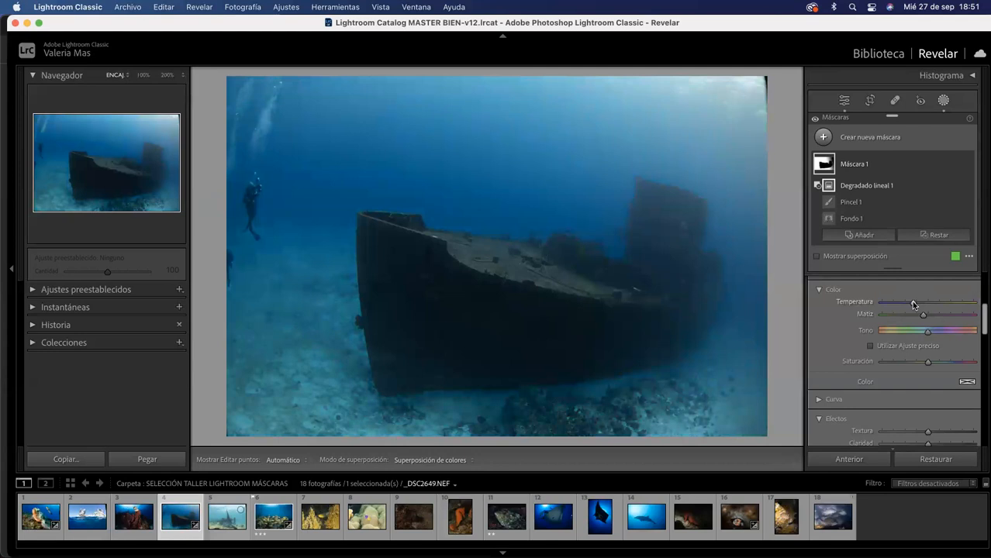
drag(637, 163, 642, 206)
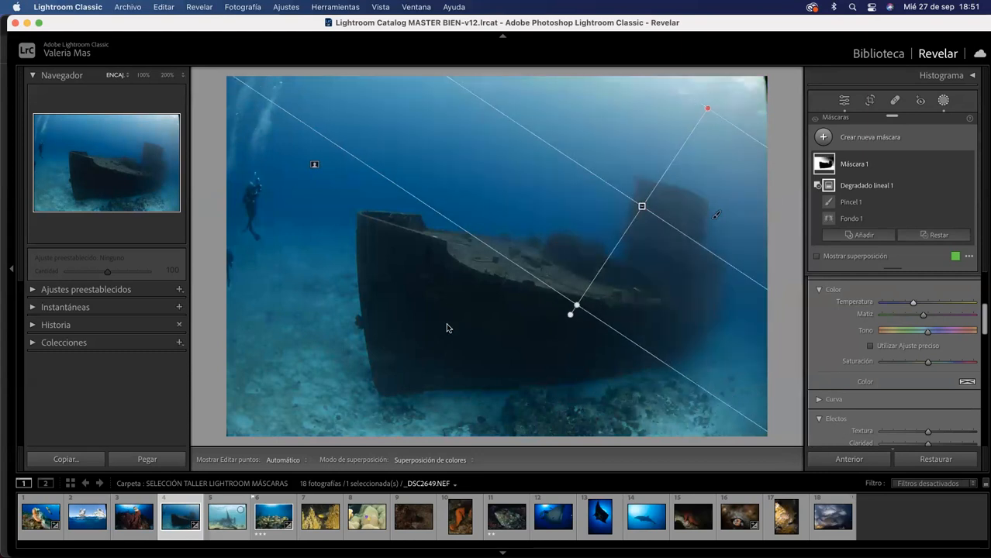
Close the masks and compare the shipwreck photo before and after editing, one version above the other.
click(943, 102)
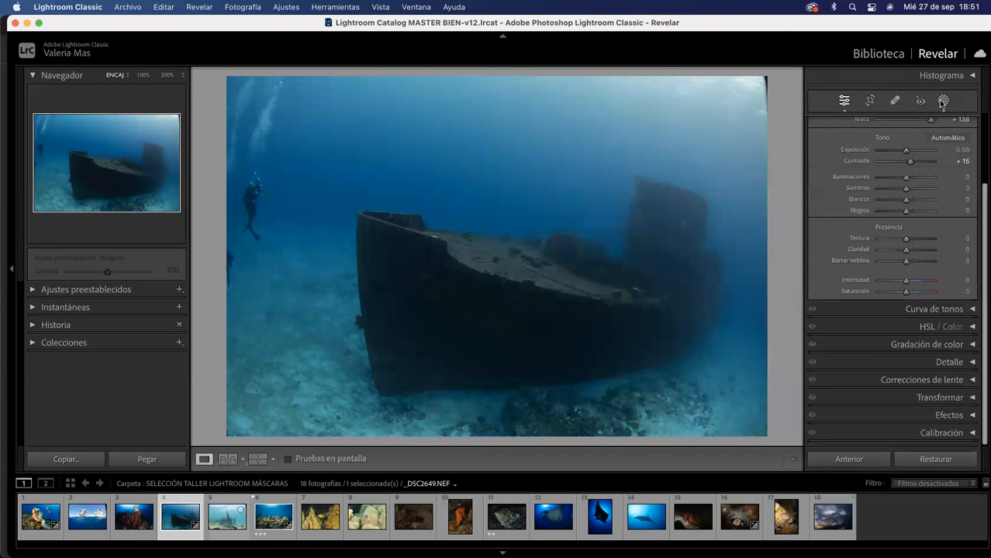
click(258, 459)
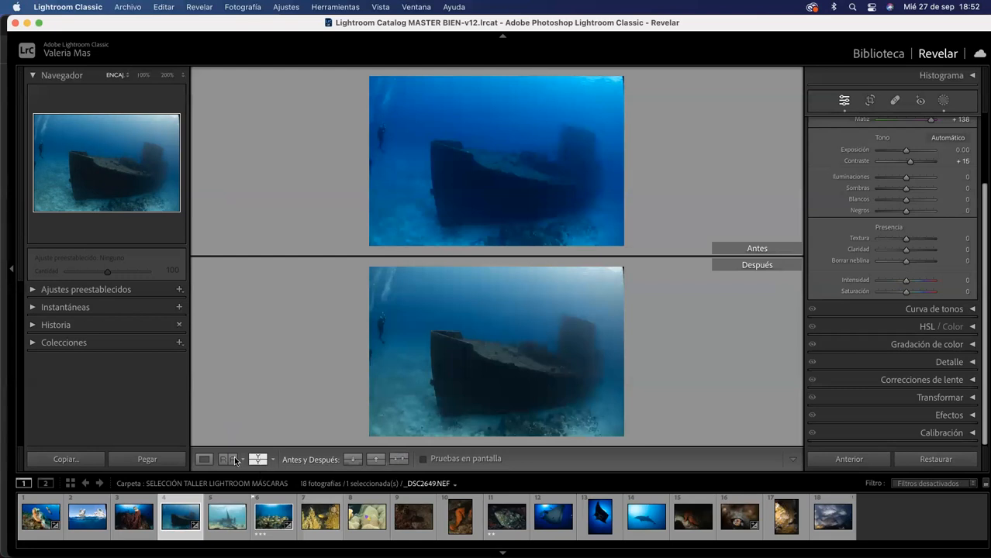
click(204, 459)
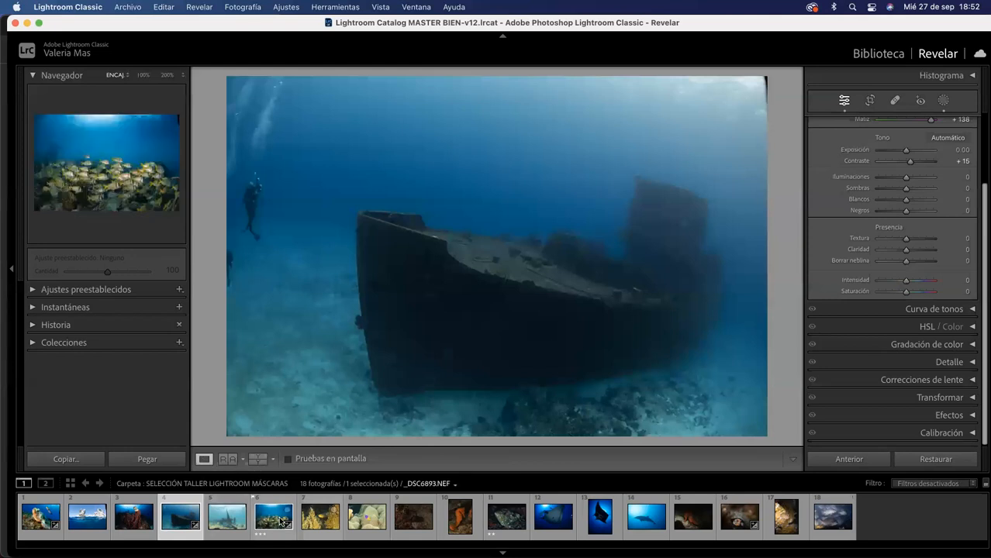
Open the photo of the wreck with blue fish, _DSC6691.NEF, and set its exposure to −0.25.
click(227, 518)
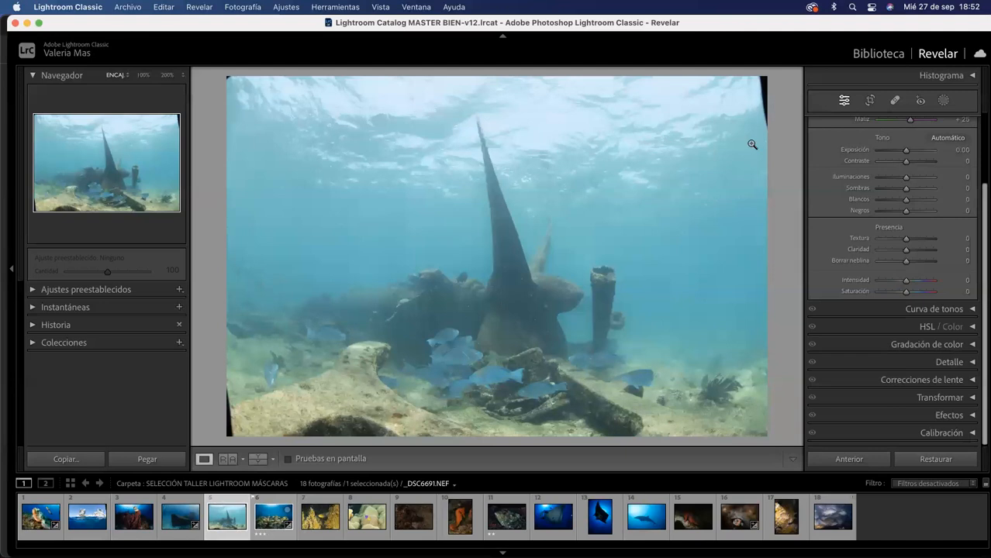
click(943, 101)
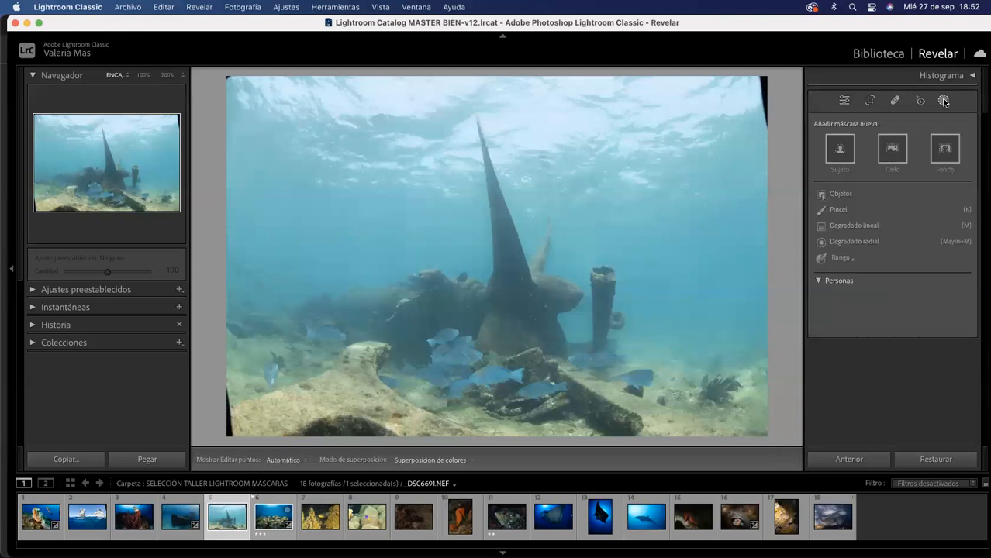
click(943, 101)
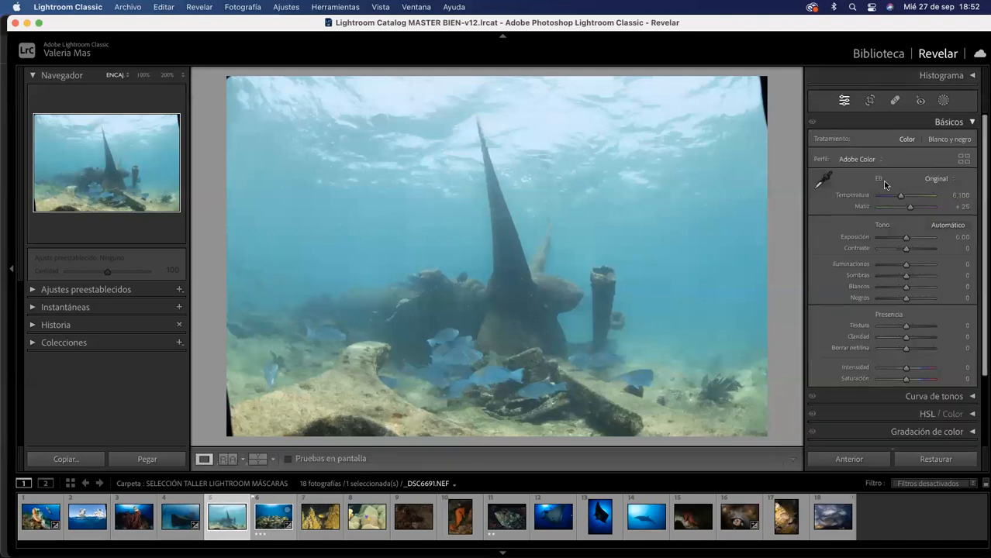
click(945, 103)
click(944, 102)
drag(903, 241, 903, 241)
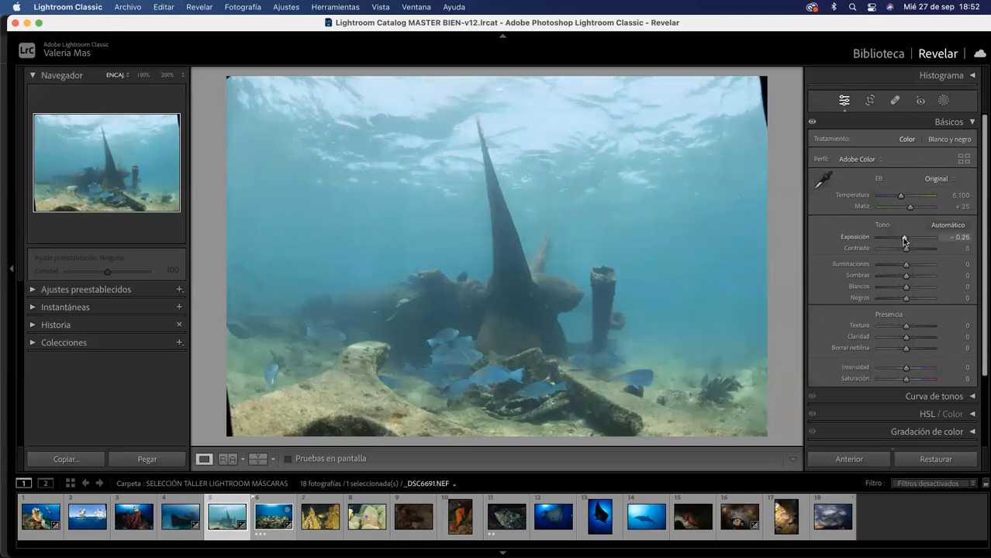
Set the white balance by sampling dark parts of the wreck, and cool the temperature to 7,794.
click(822, 180)
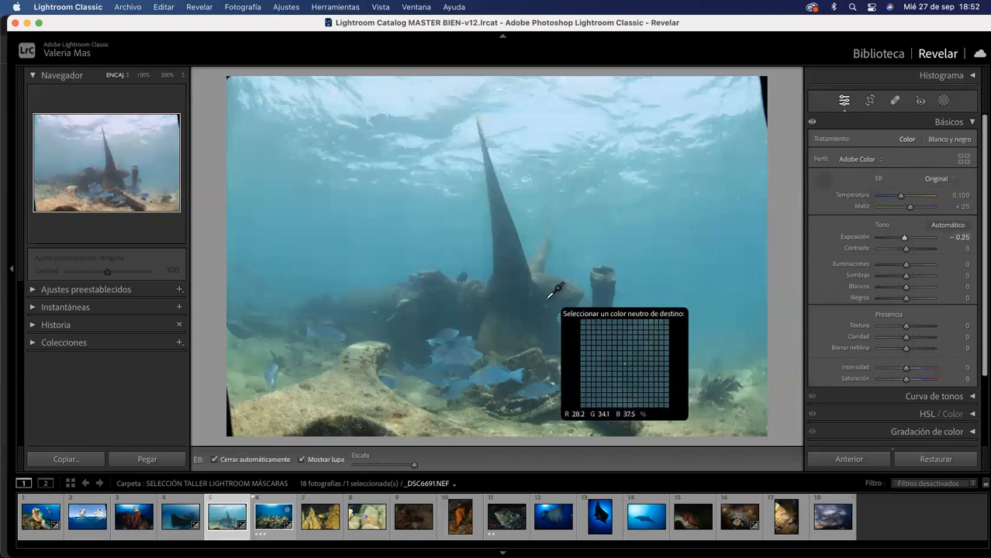
click(477, 323)
click(823, 179)
click(561, 326)
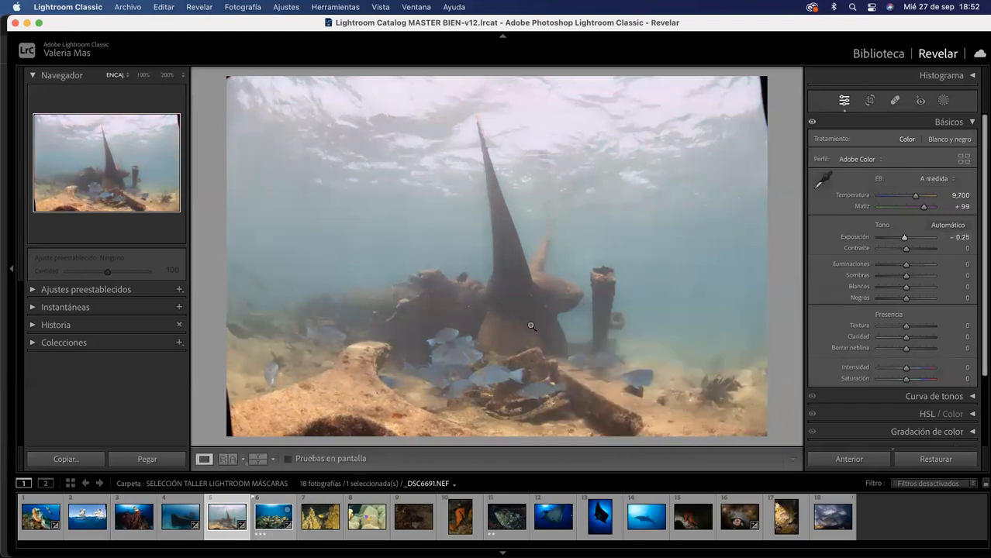
click(823, 179)
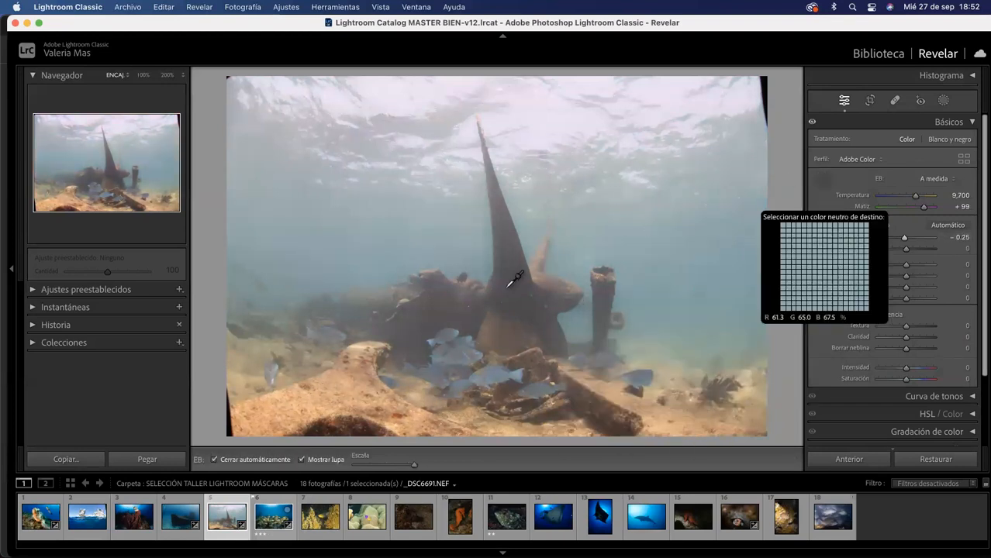
click(419, 326)
drag(915, 195, 911, 199)
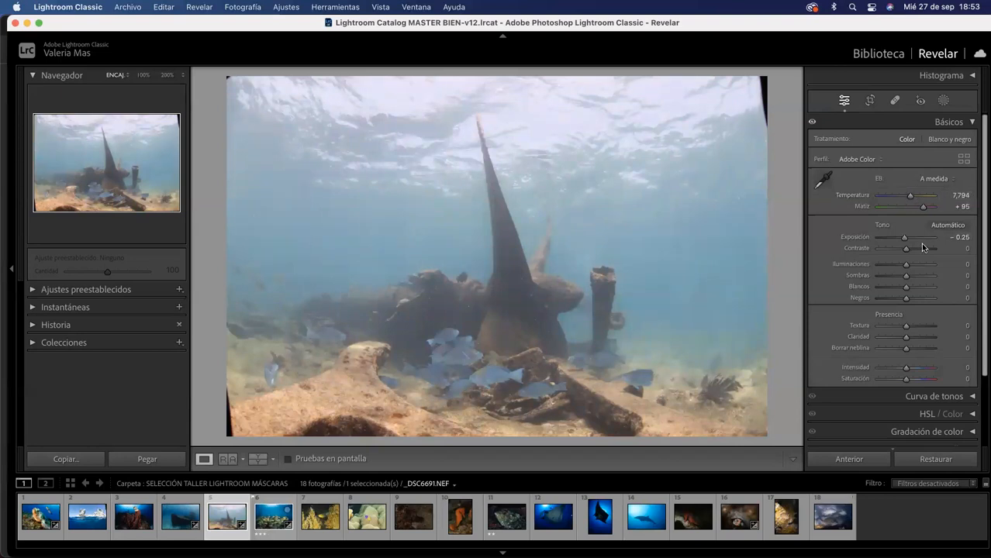
Set the photo's contrast to +50, clarity to +10, dehaze to +5 and vibrance to +10.
drag(907, 248, 919, 250)
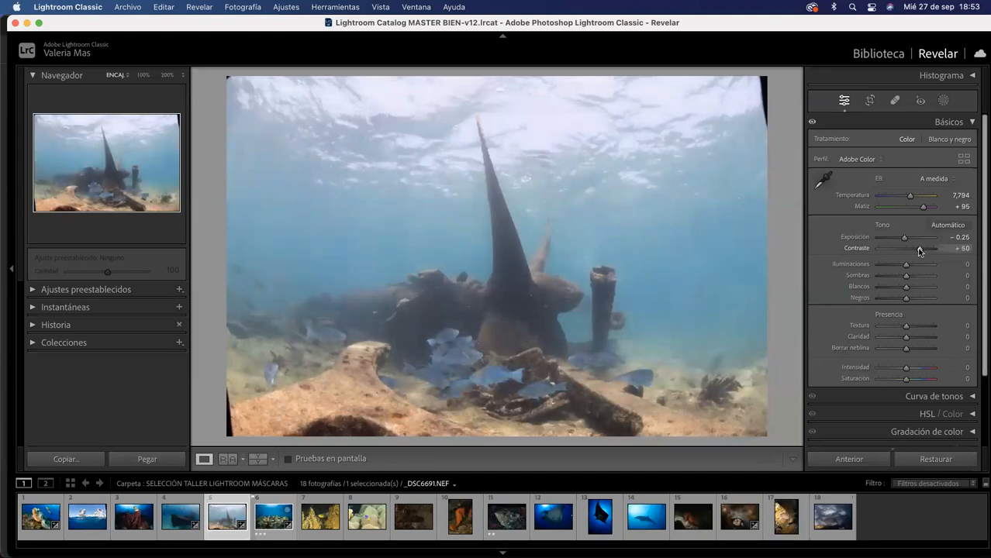
drag(905, 336, 909, 340)
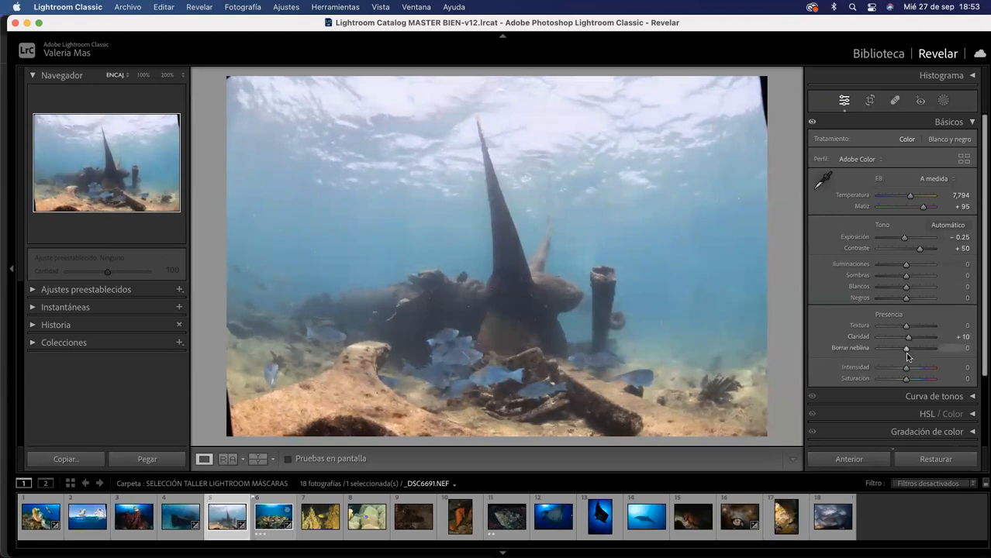
drag(905, 348, 910, 373)
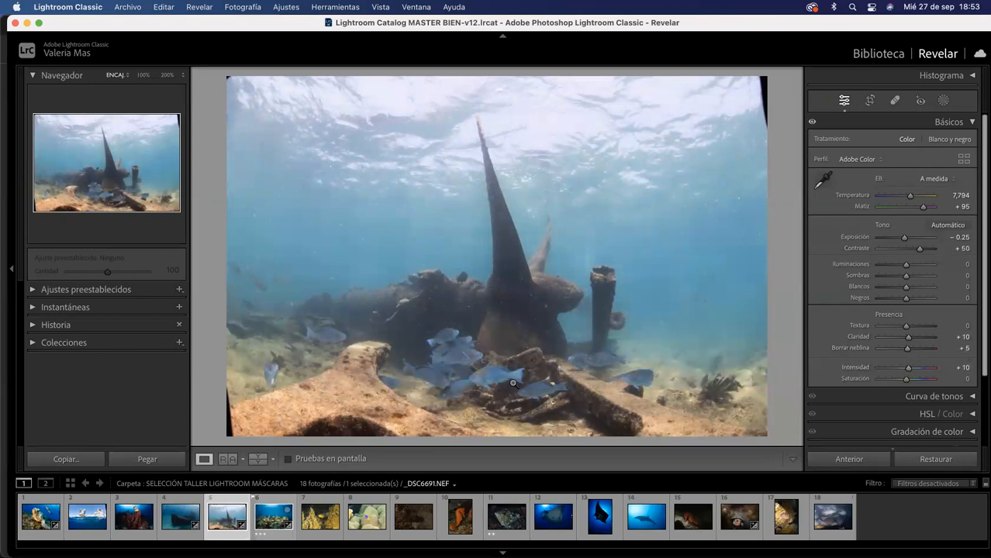
Create a colour range mask sampled from a blue fish and lower its Refine amount to narrow the selection.
key(shift+w)
click(841, 260)
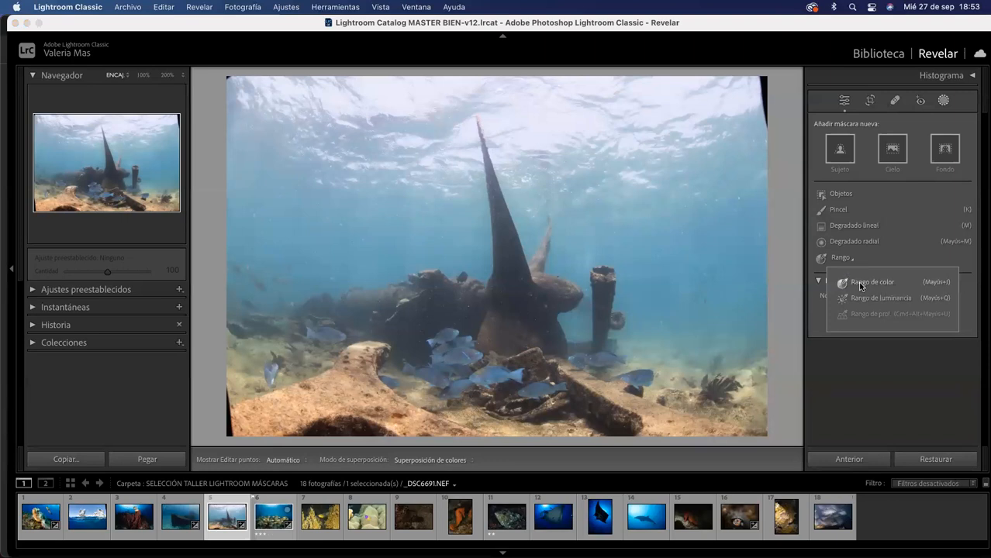
click(858, 284)
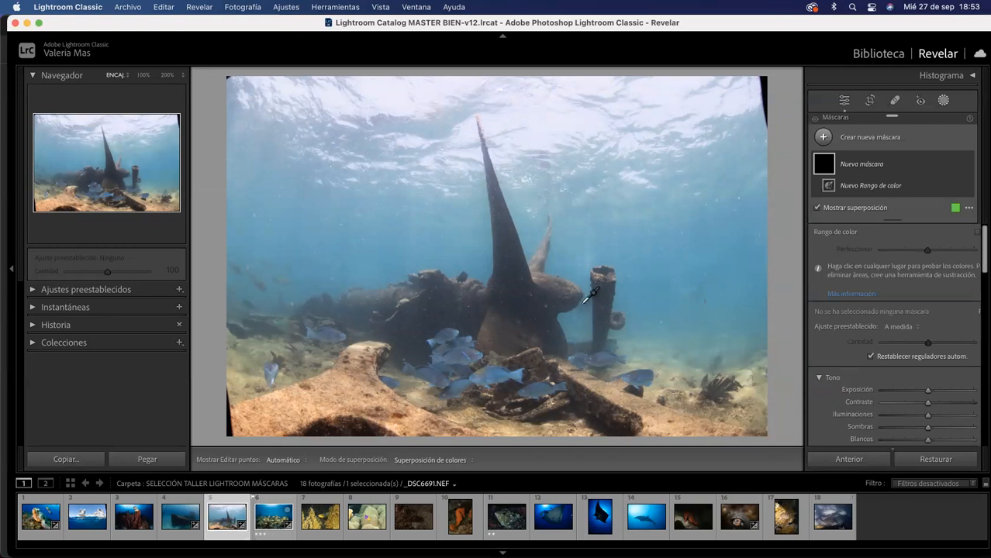
click(500, 372)
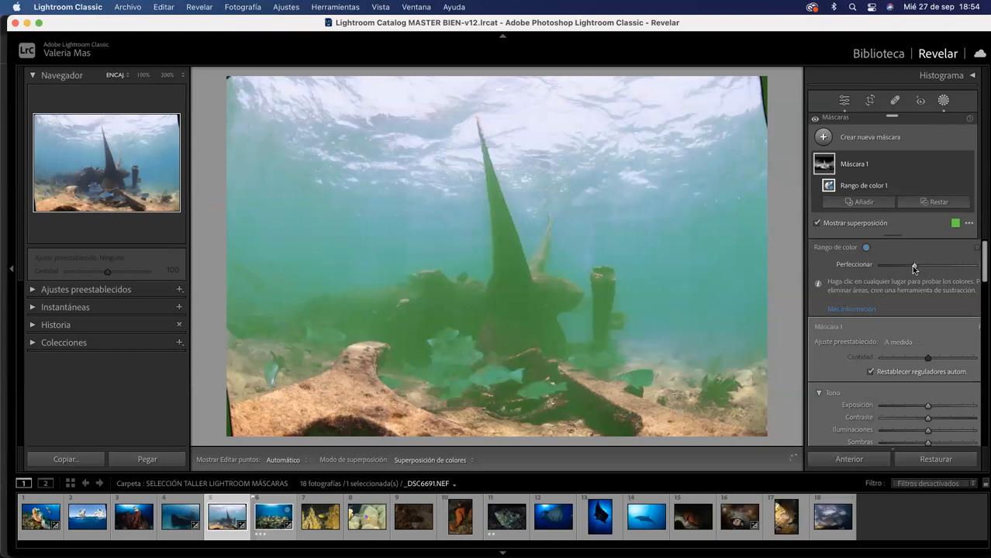
drag(912, 267, 905, 267)
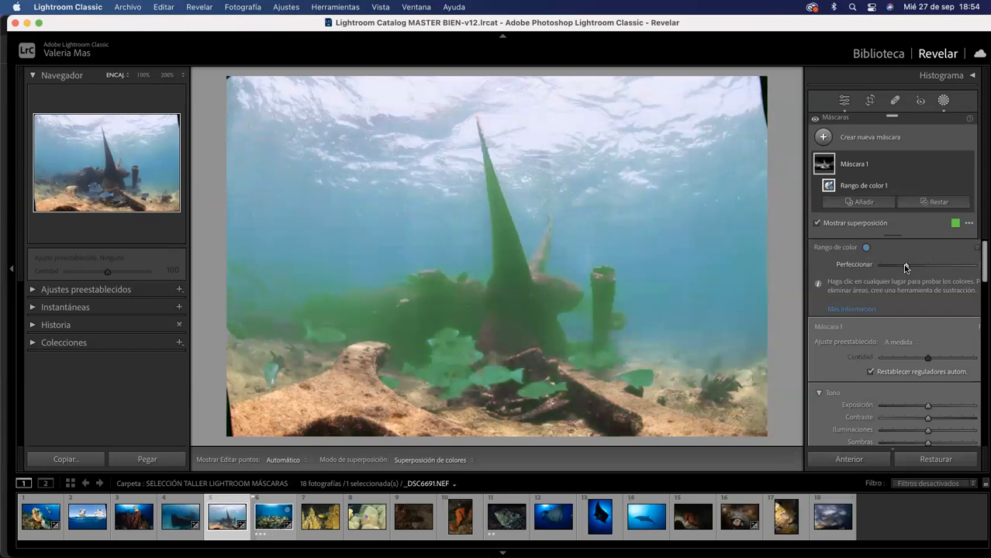
drag(904, 266, 957, 268)
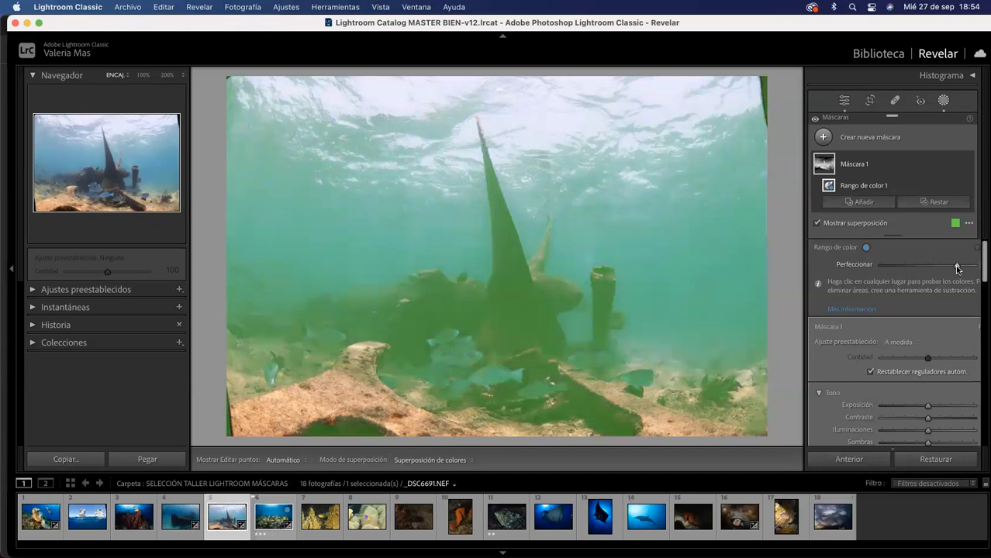
drag(957, 268, 912, 268)
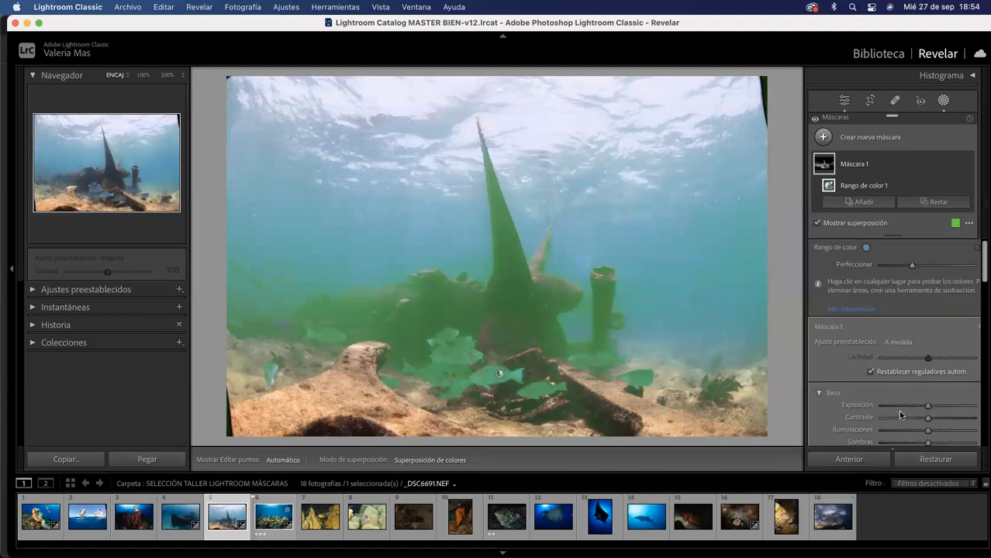
Hide the mask overlay, raise the fish mask's saturation and slightly warm its temperature.
scroll(911, 411, down, 3)
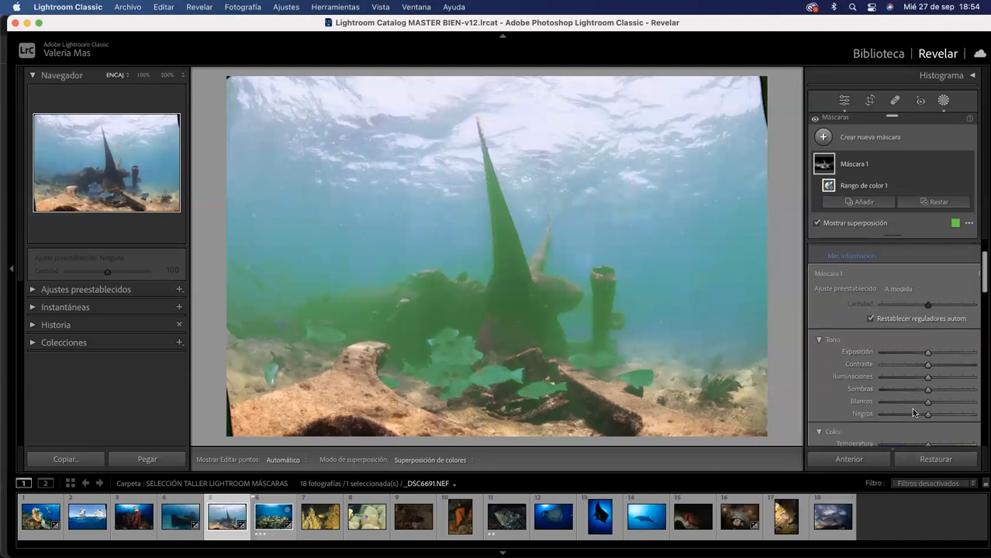
scroll(911, 408, down, 3)
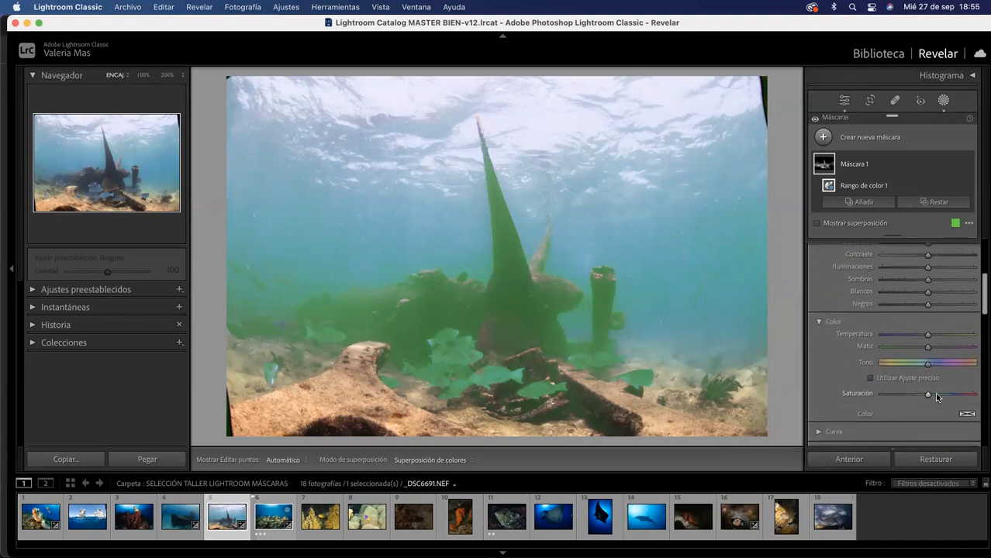
key(o)
drag(934, 393, 946, 398)
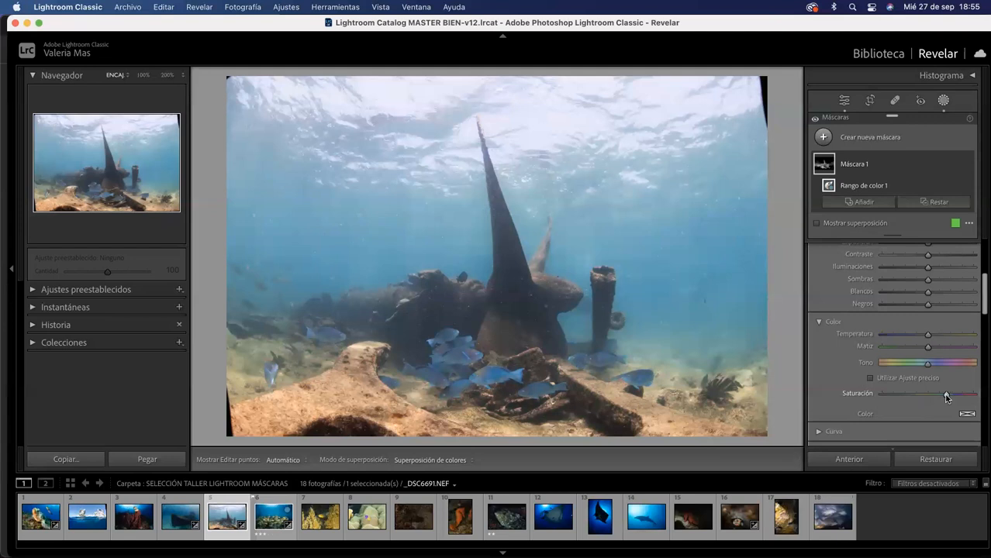
scroll(920, 336, down, 1)
click(918, 333)
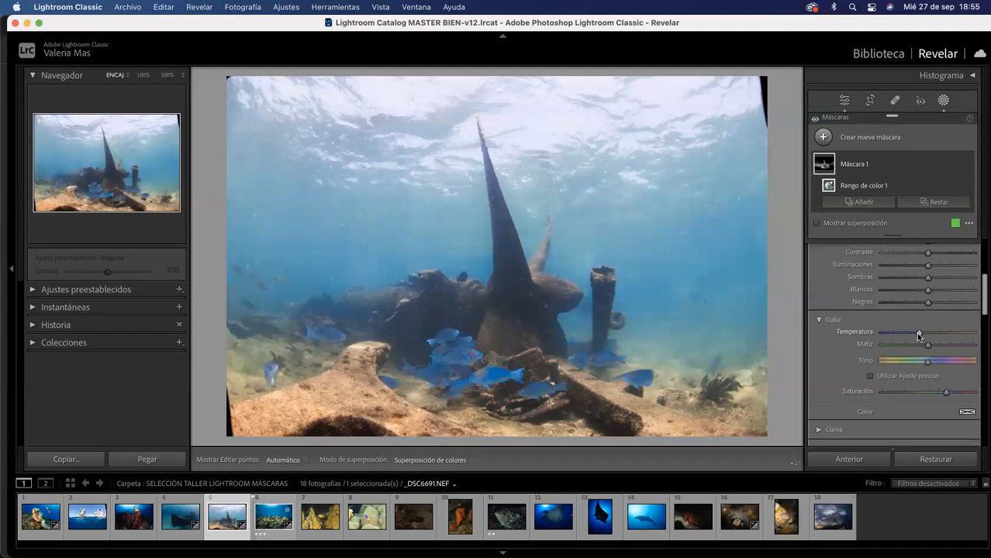
drag(919, 335, 930, 335)
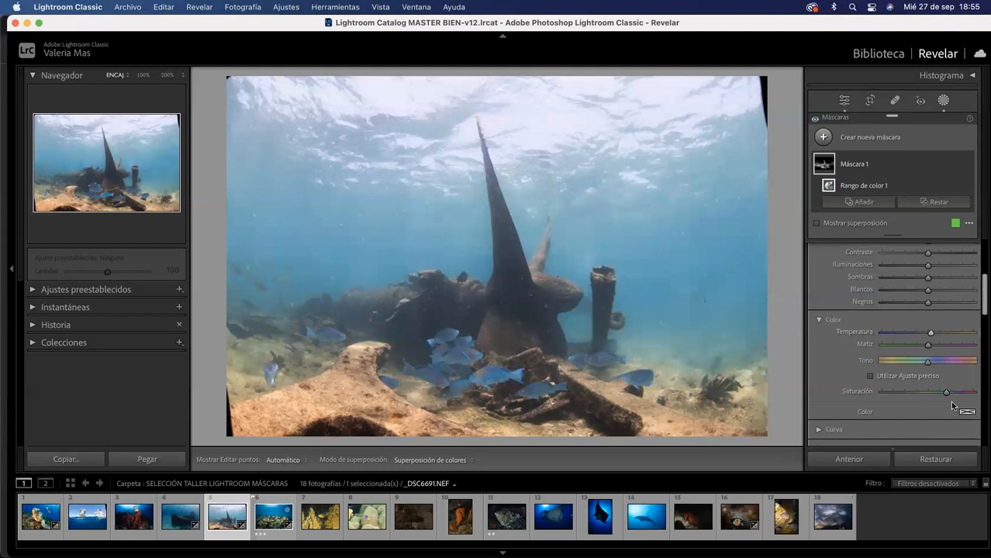
drag(947, 393, 951, 394)
Add a linear gradient mask running slightly tilted from the bright water surface down to the group of fish.
click(821, 139)
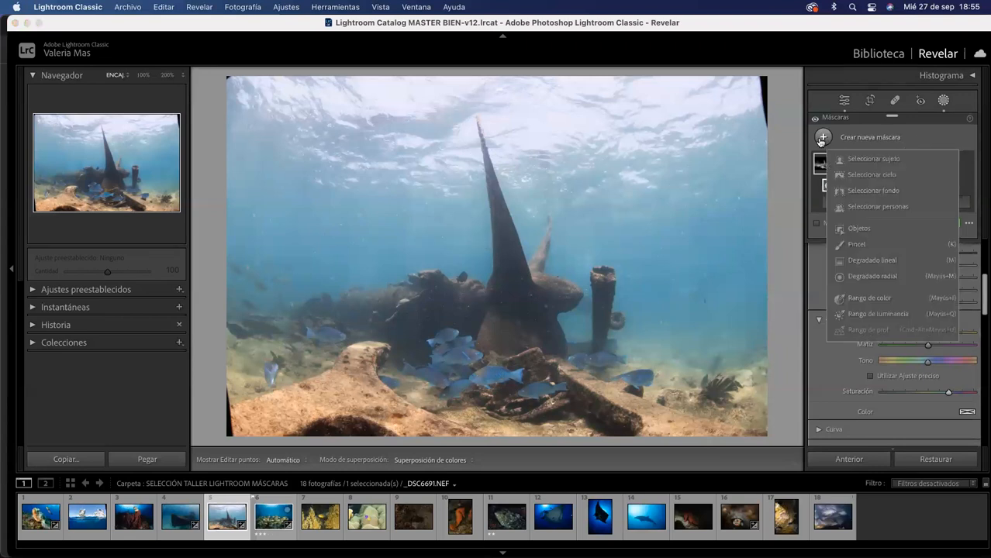
click(869, 260)
drag(425, 137, 453, 333)
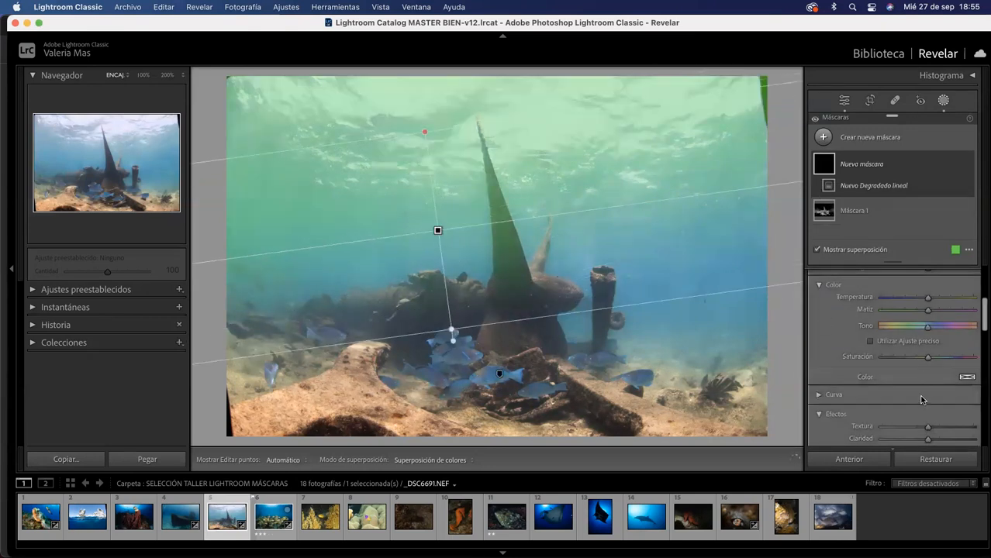
Slightly lower the gradient mask's exposure, raise its contrast and reduce its highlights.
scroll(921, 400, down, 5)
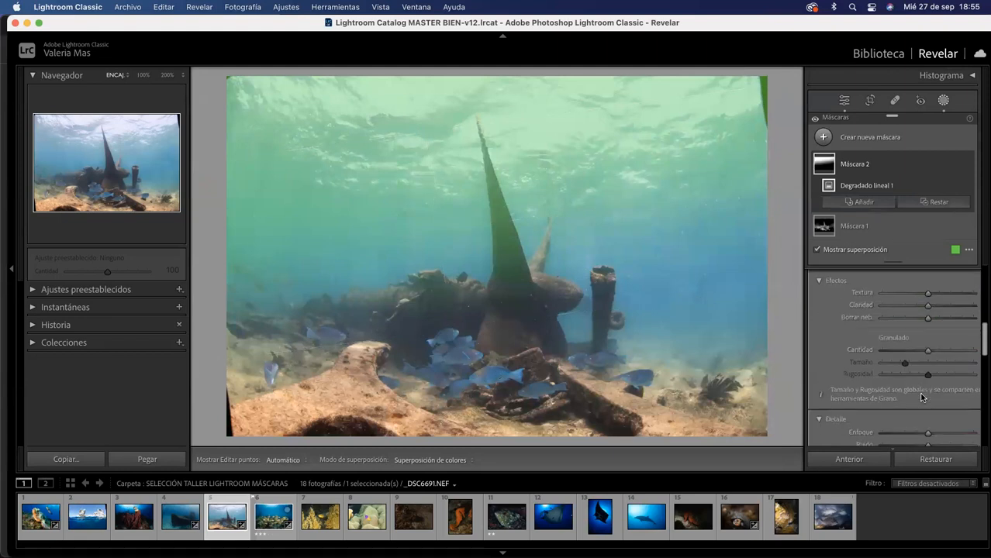
scroll(921, 395, up, 5)
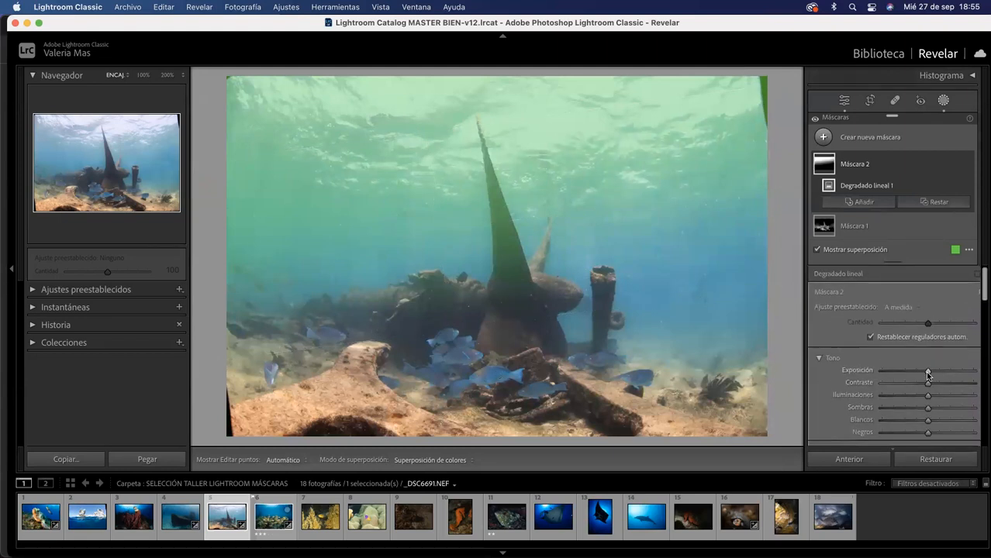
drag(917, 372, 911, 372)
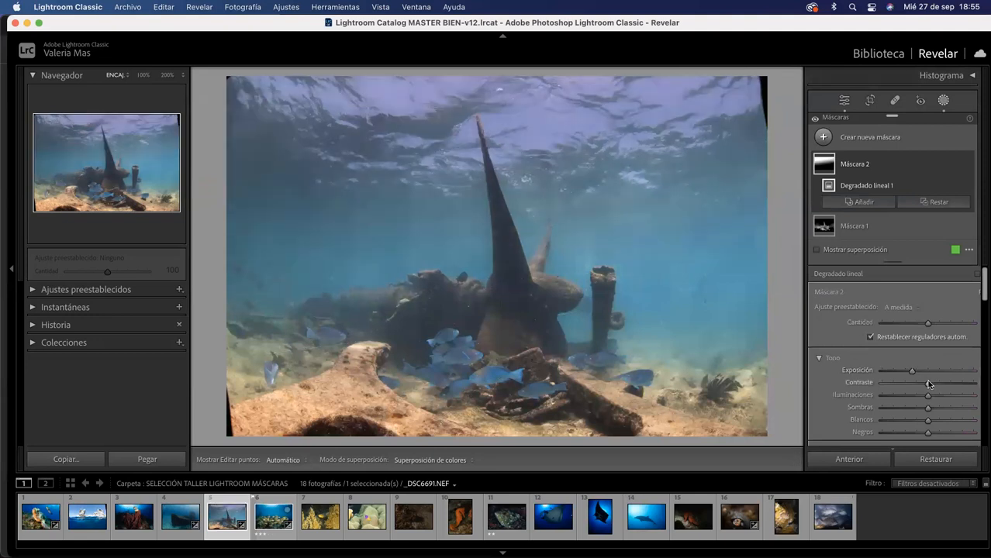
mouse_move(927, 396)
mouse_down()
mouse_move(910, 394)
mouse_move(934, 381)
mouse_up()
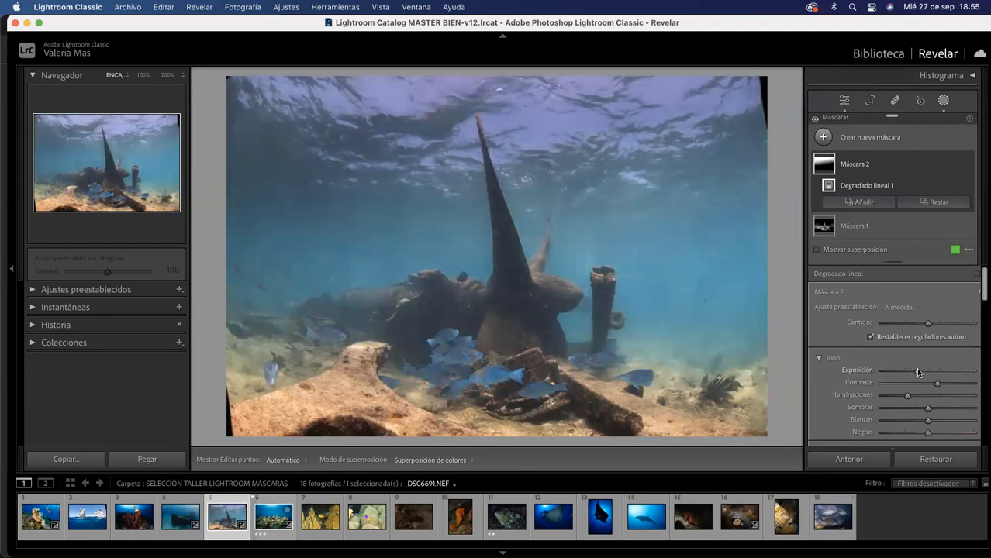
drag(917, 370, 919, 372)
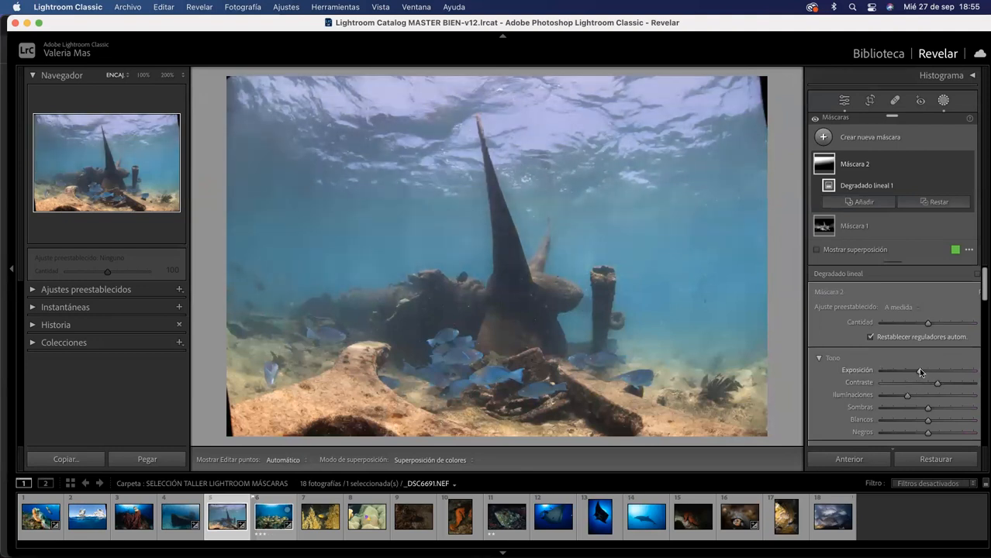
Cool the gradient mask's temperature, shift its tint toward green and slightly raise its saturation.
scroll(919, 372, down, 3)
scroll(922, 375, down, 1)
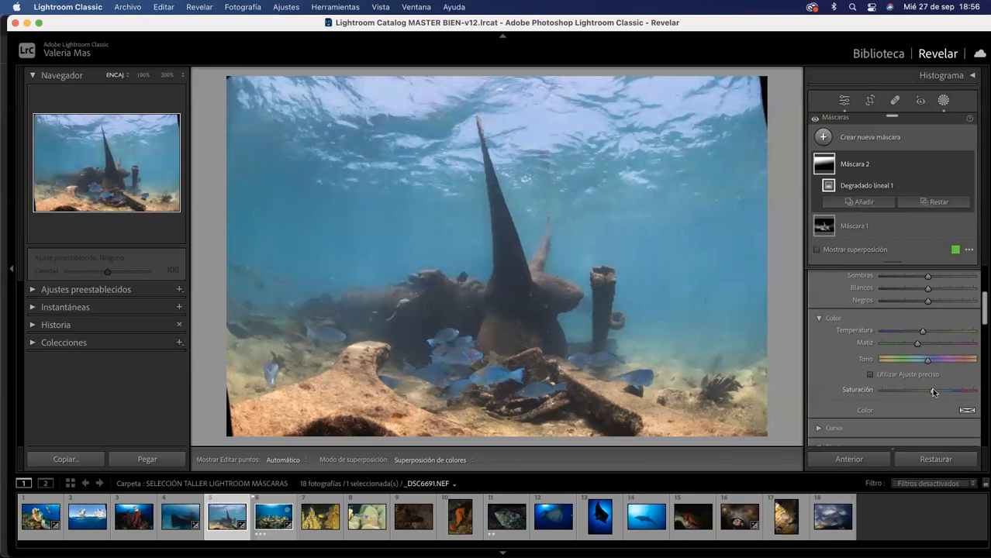
mouse_move(392, 155)
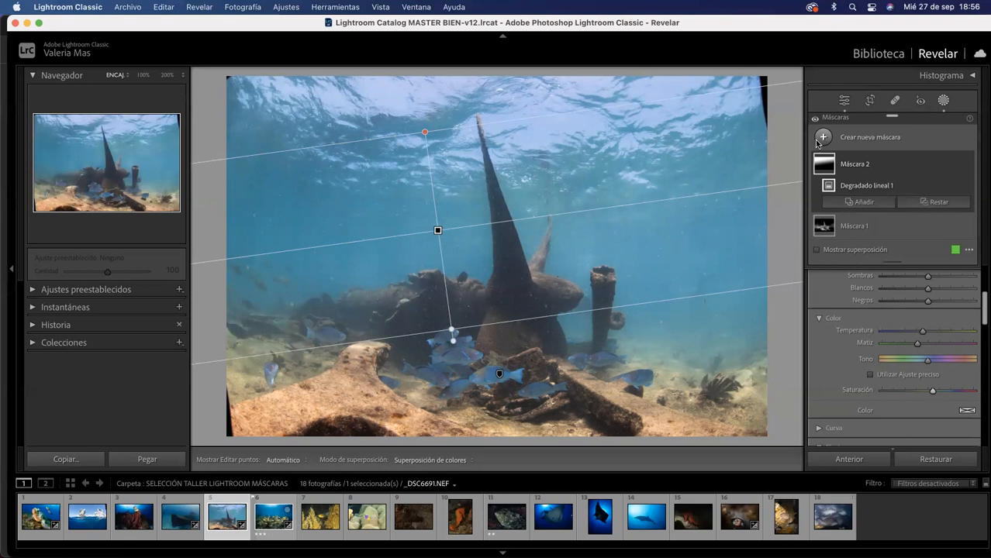
Close the masks and set the photo's overall contrast to +45, clarity to +20 and dehaze to +15.
click(945, 103)
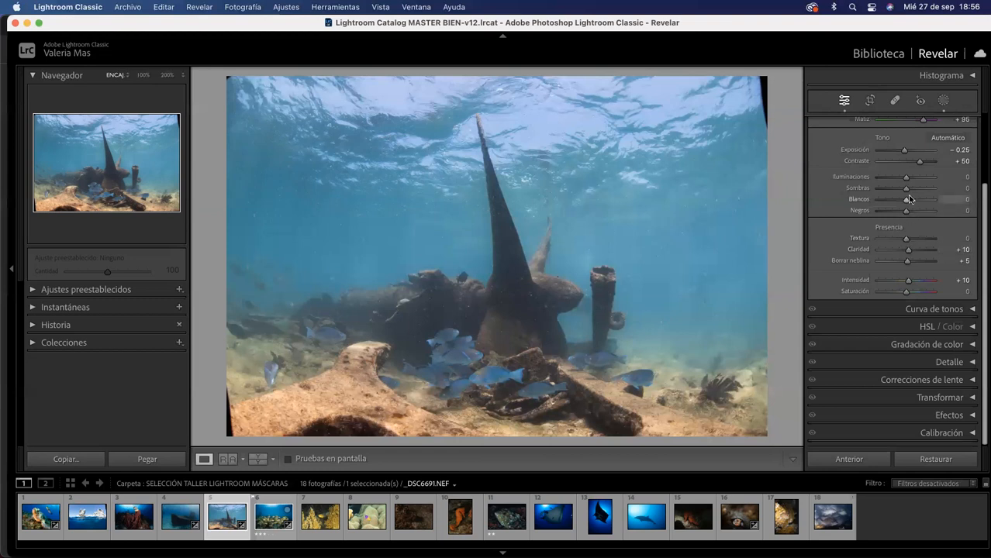
drag(919, 161, 921, 166)
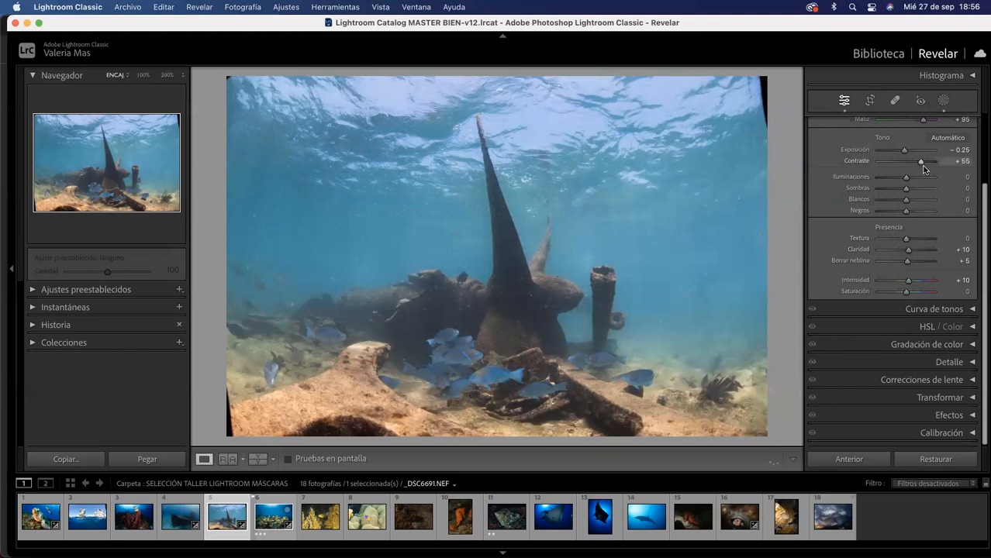
drag(907, 262, 911, 253)
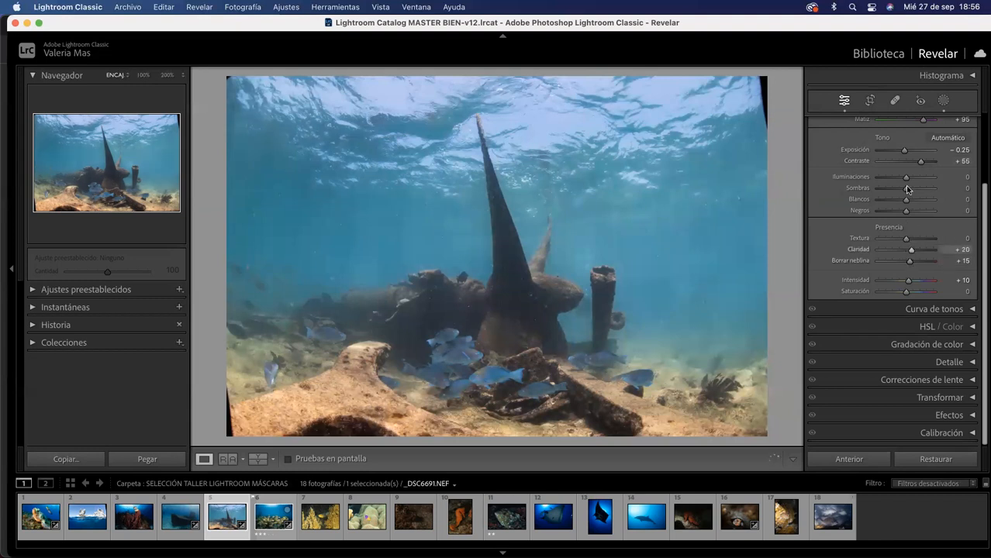
drag(920, 162, 918, 163)
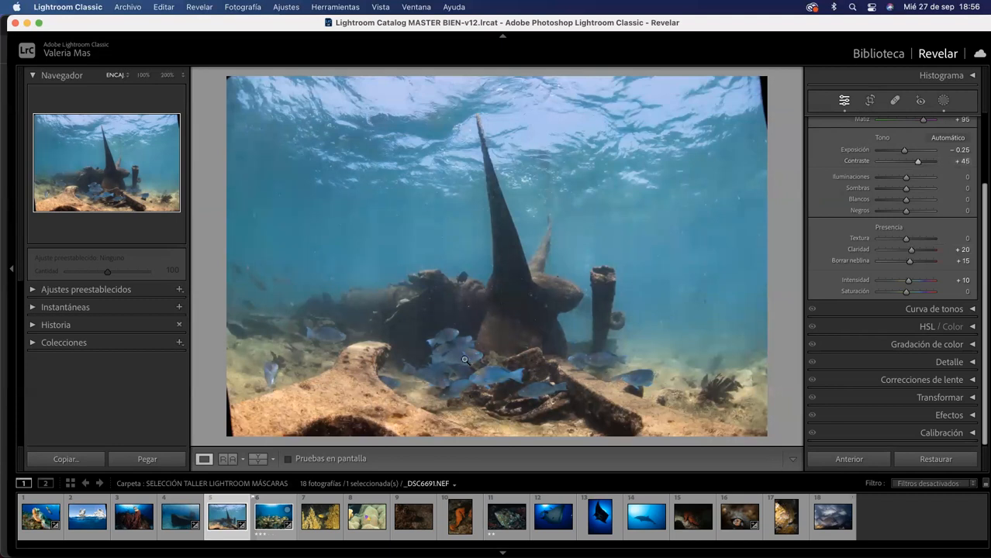
Open the yellow fish photo, 180704-Cayo Arenas-0155.NEF, and create a colour range mask sampled from the yellow coral.
click(313, 524)
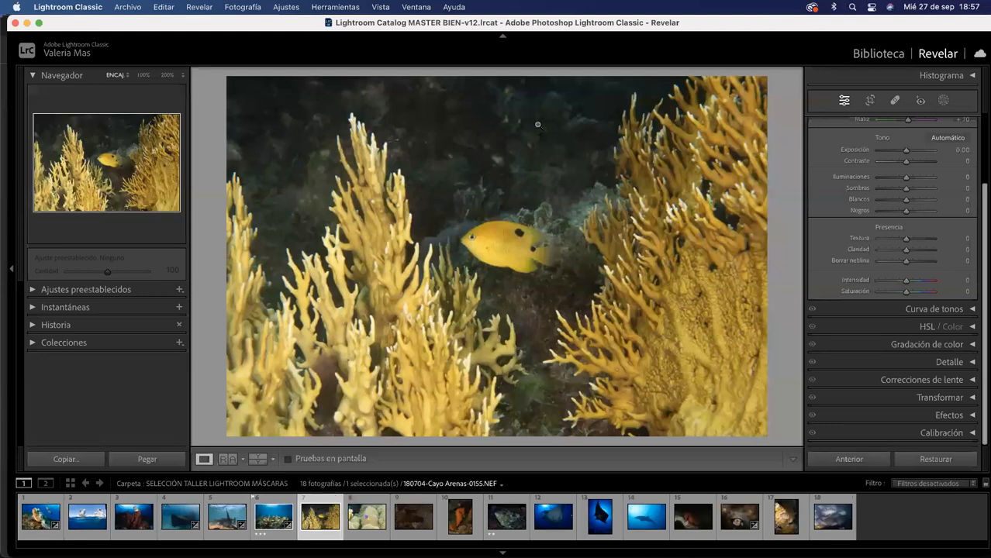
click(942, 102)
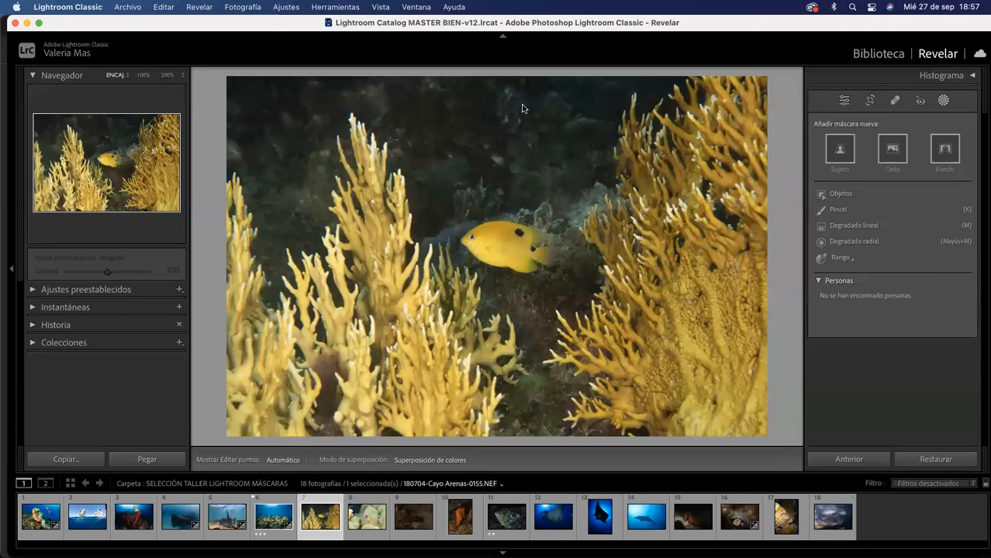
click(835, 261)
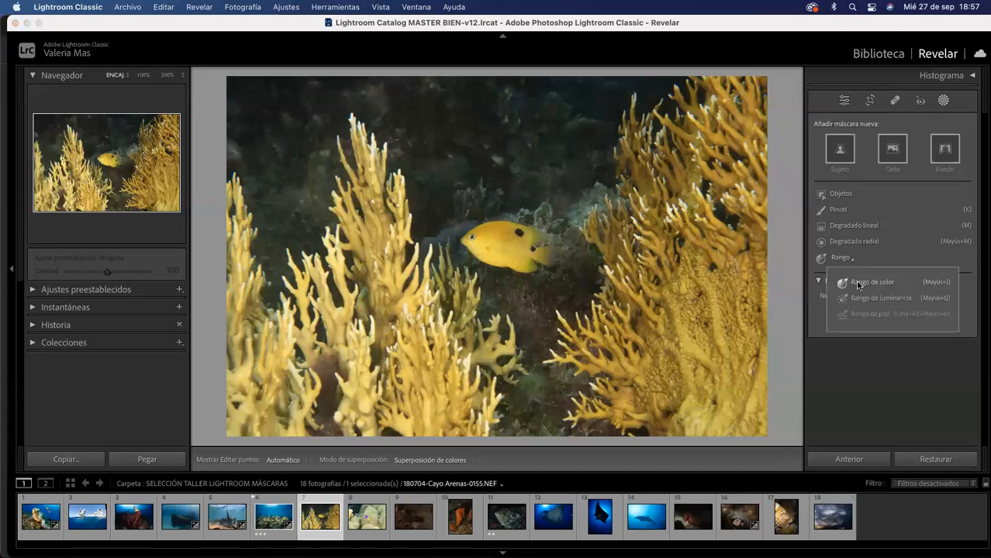
click(858, 283)
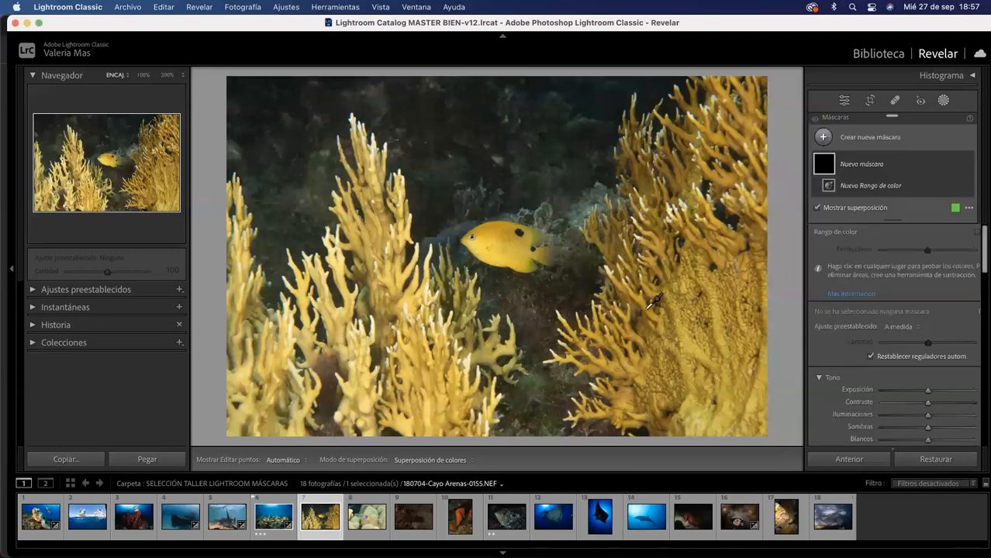
click(652, 294)
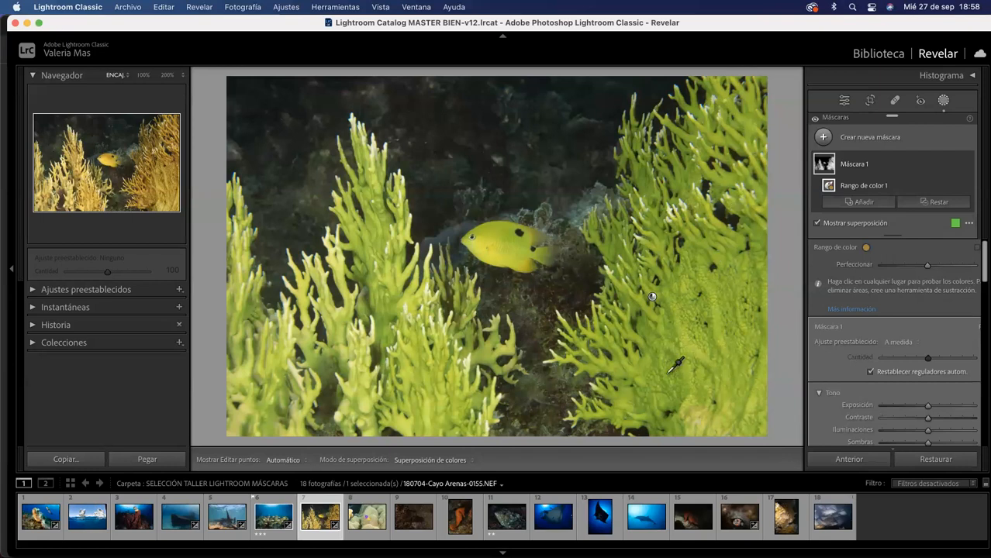
Invert the yellow colour range so it selects the background, and lower the mask's exposure to darken it.
mouse_move(912, 188)
right_click(651, 299)
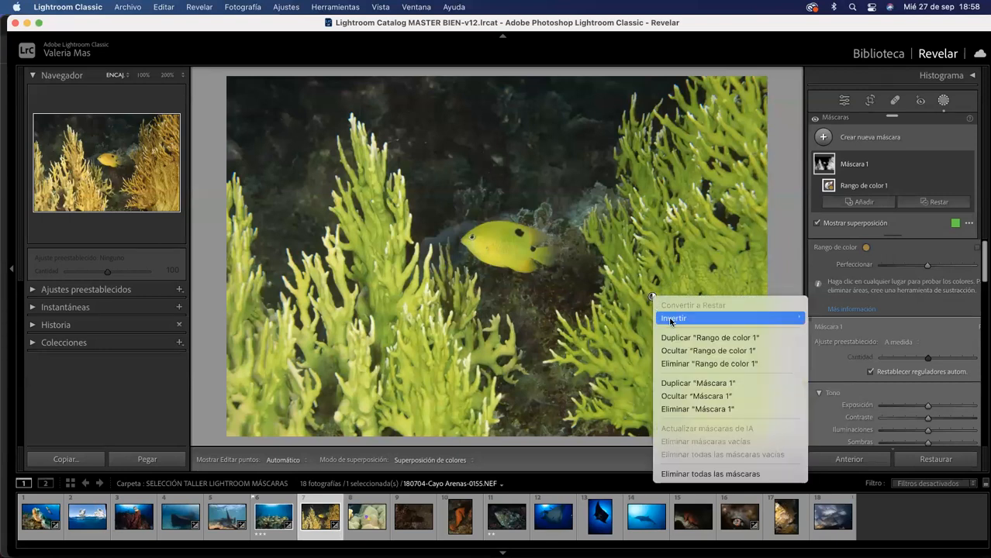
click(671, 319)
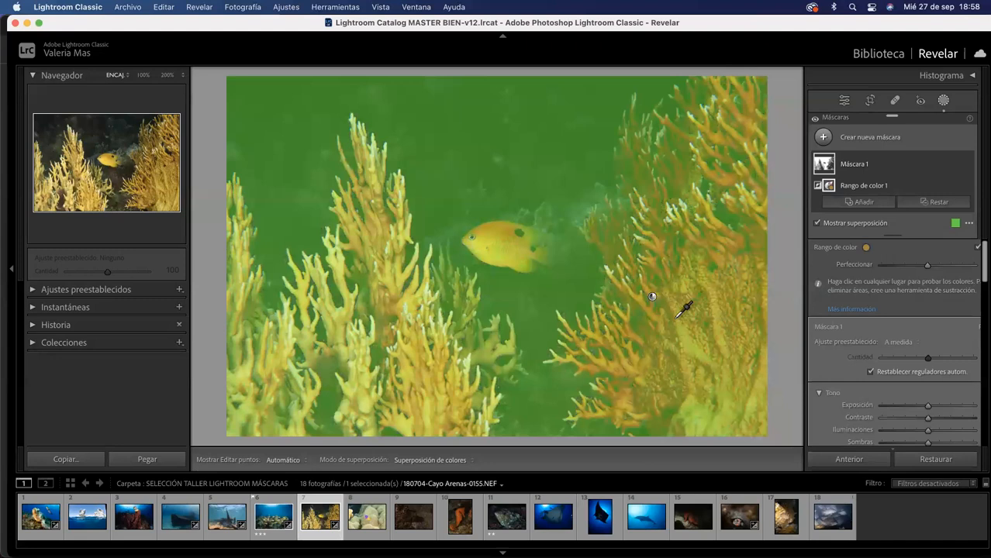
drag(928, 406, 911, 406)
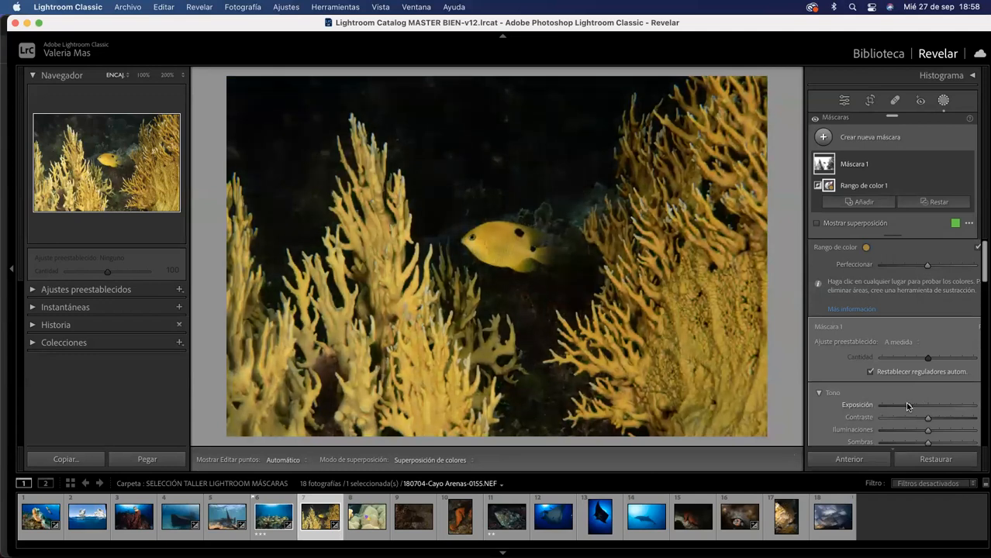
drag(908, 406, 911, 406)
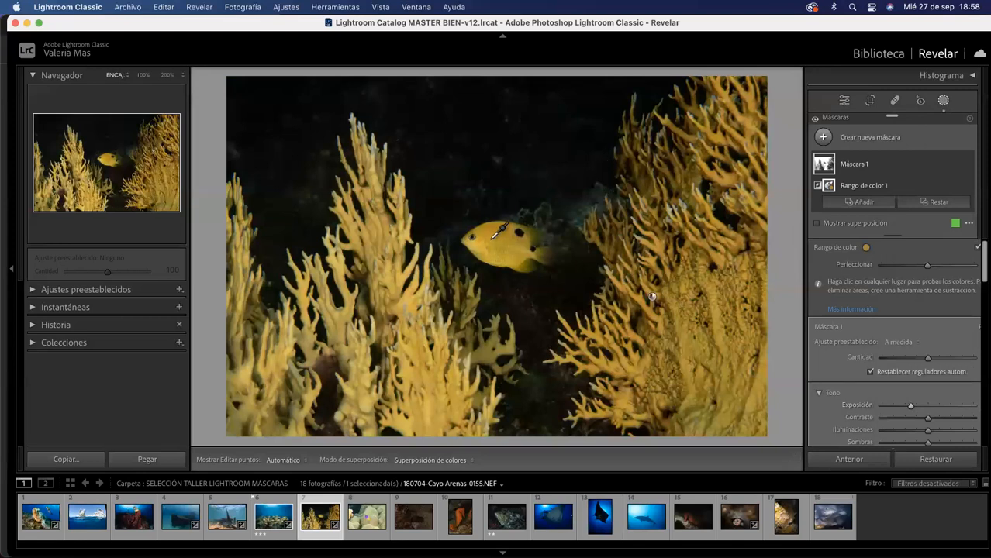
Subtract the yellow fish from the background mask with an object selection, using the mask overlay as a guide, and hide the overlay.
key(o)
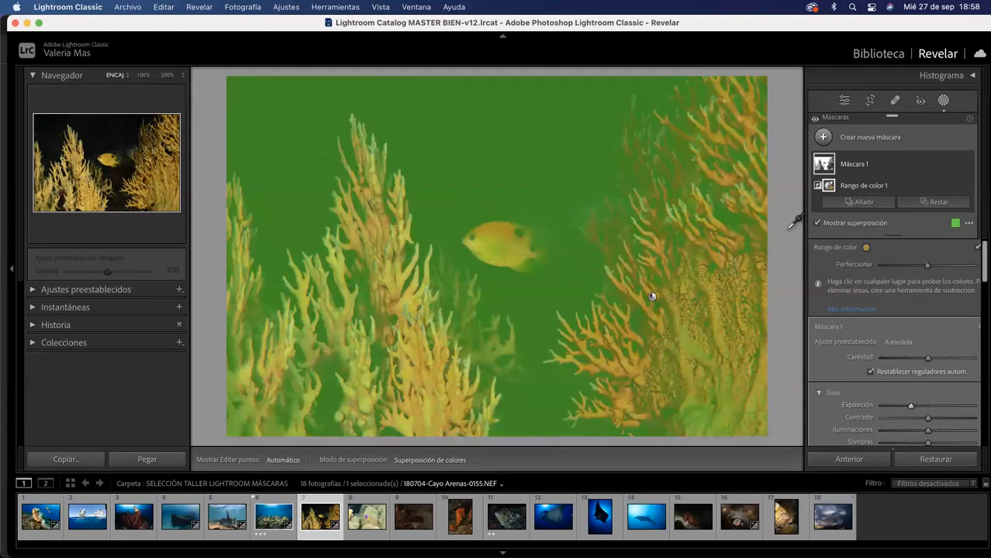
click(936, 203)
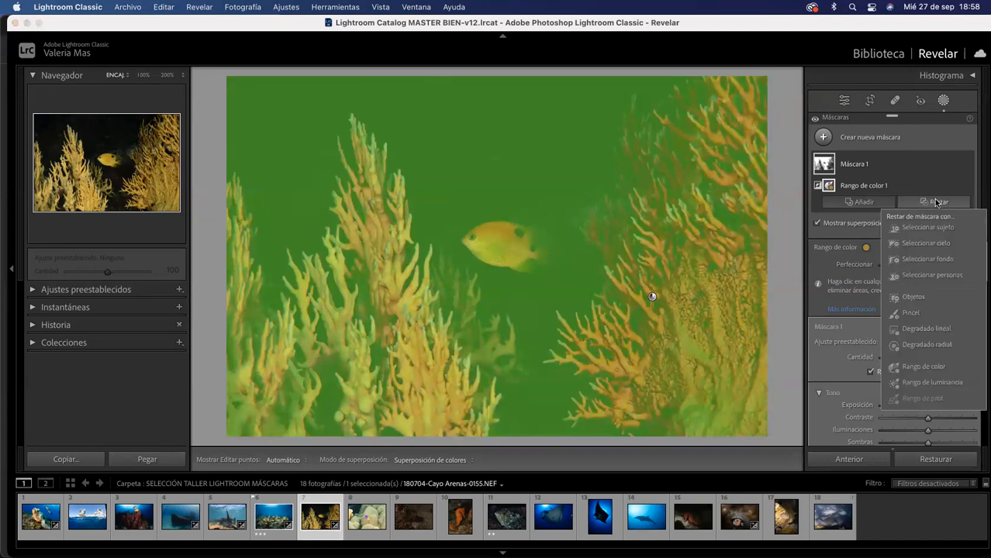
click(919, 297)
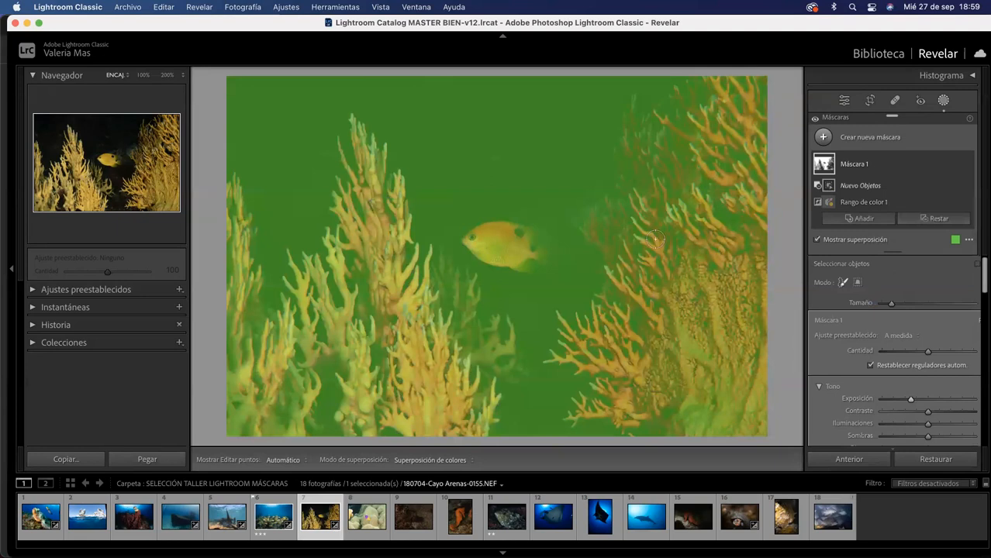
scroll(513, 241, down, 1)
mouse_move(496, 227)
mouse_down()
mouse_move(465, 240)
mouse_move(485, 258)
mouse_move(528, 269)
mouse_move(521, 258)
mouse_move(544, 254)
mouse_move(508, 227)
mouse_move(479, 238)
mouse_move(520, 238)
mouse_move(521, 249)
mouse_move(498, 252)
mouse_up()
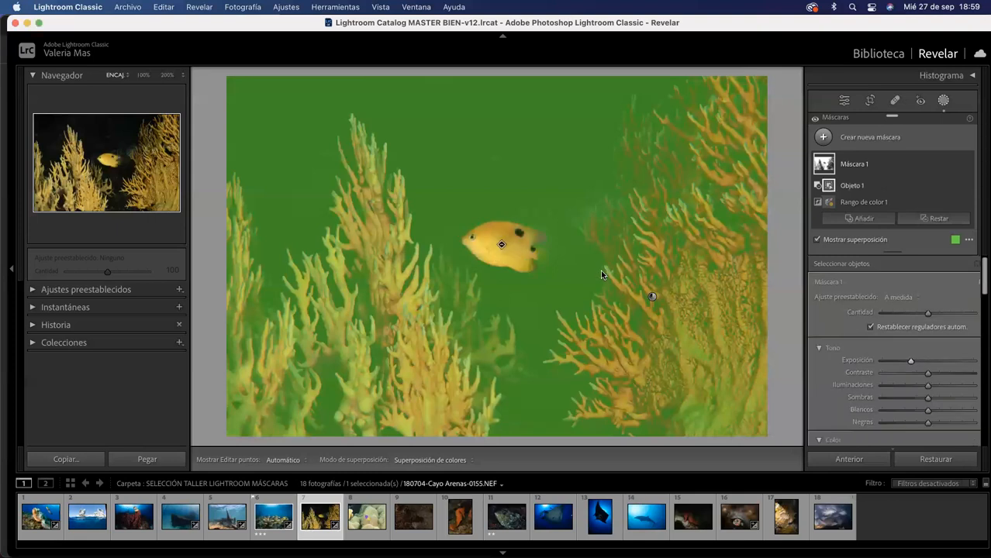
key(o)
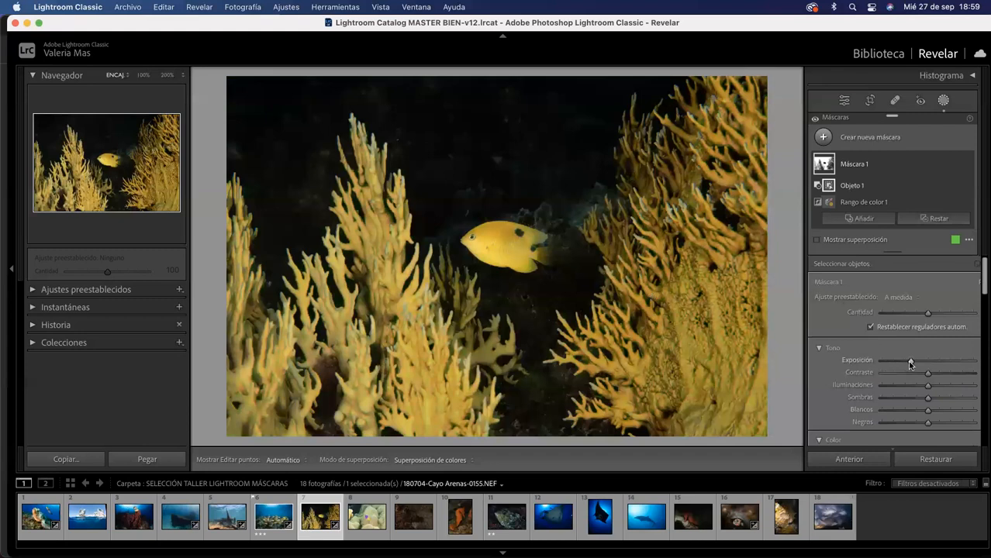
Try weaker and stronger darkening with the mask's exposure, and settle on a moderately lowered exposure.
mouse_move(908, 360)
mouse_down()
mouse_move(896, 359)
mouse_move(915, 360)
mouse_up()
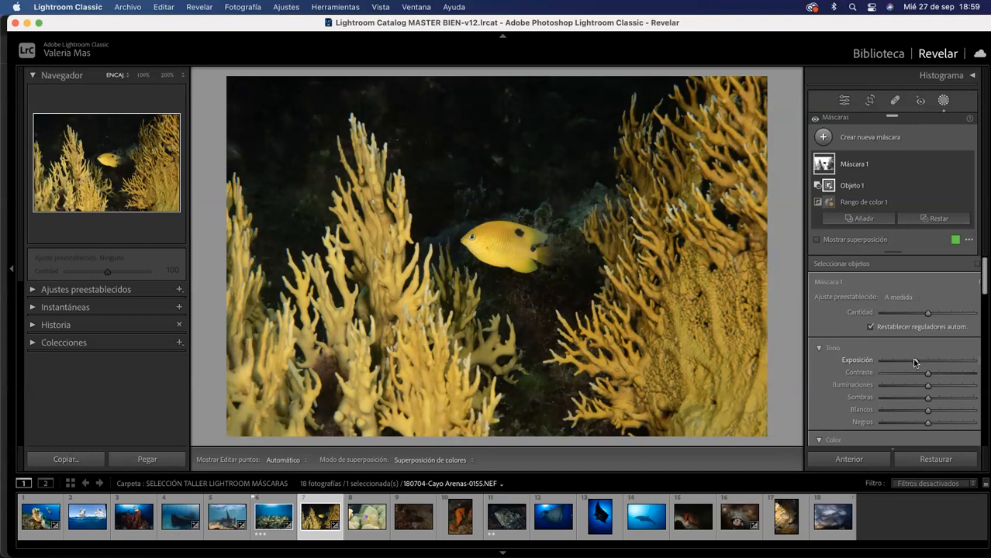
drag(913, 362, 881, 359)
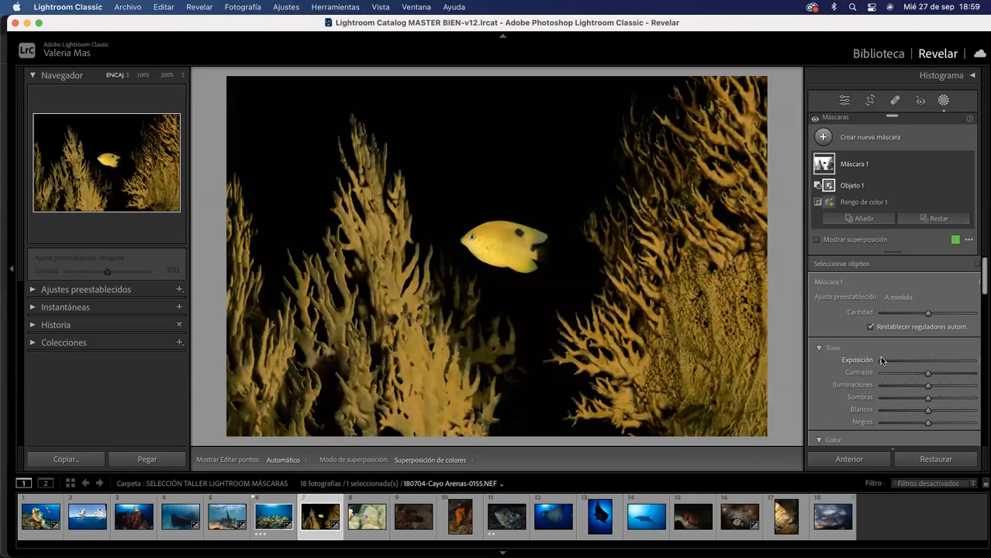
drag(891, 361, 911, 360)
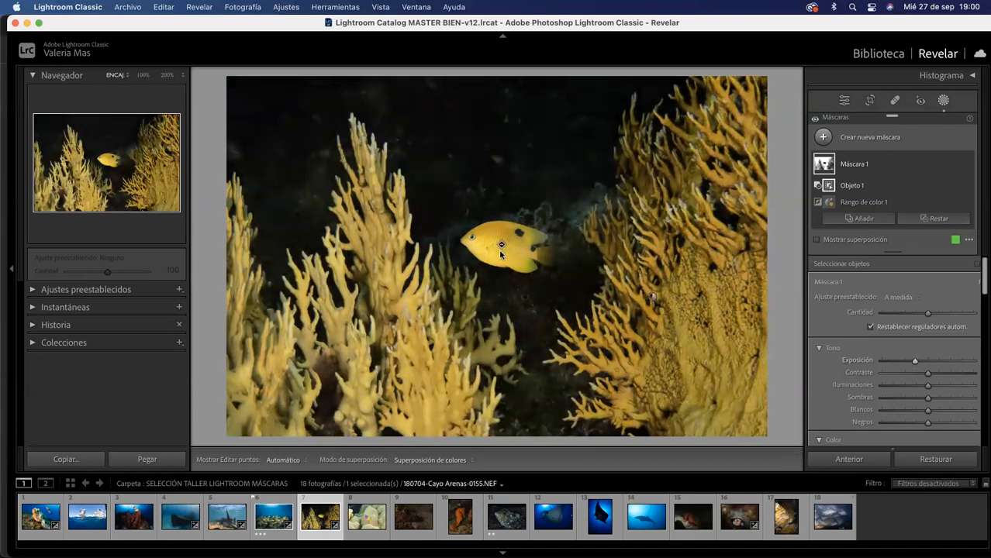
Duplicate the inverted colour range component inside the mask and lower the mask's exposure slightly.
click(653, 298)
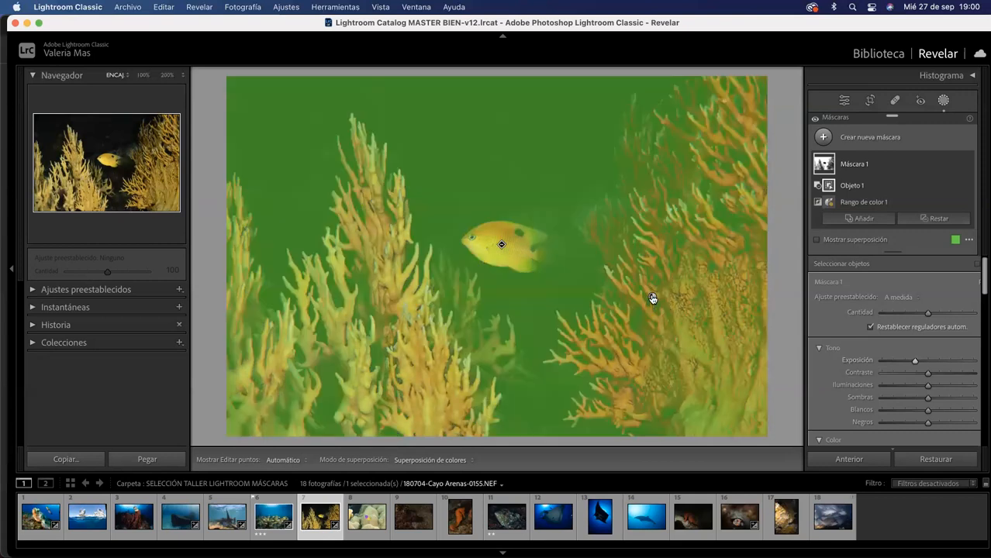
right_click(652, 298)
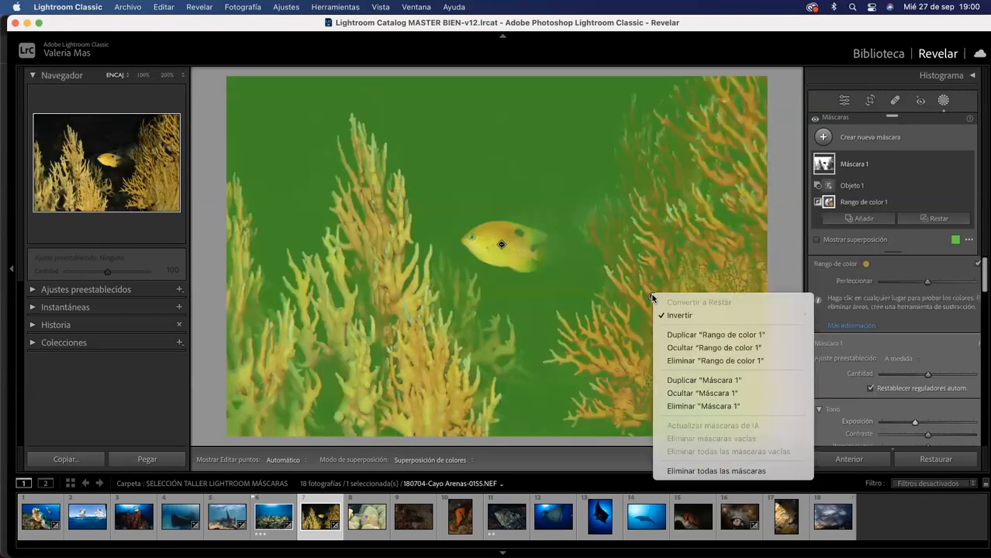
click(687, 335)
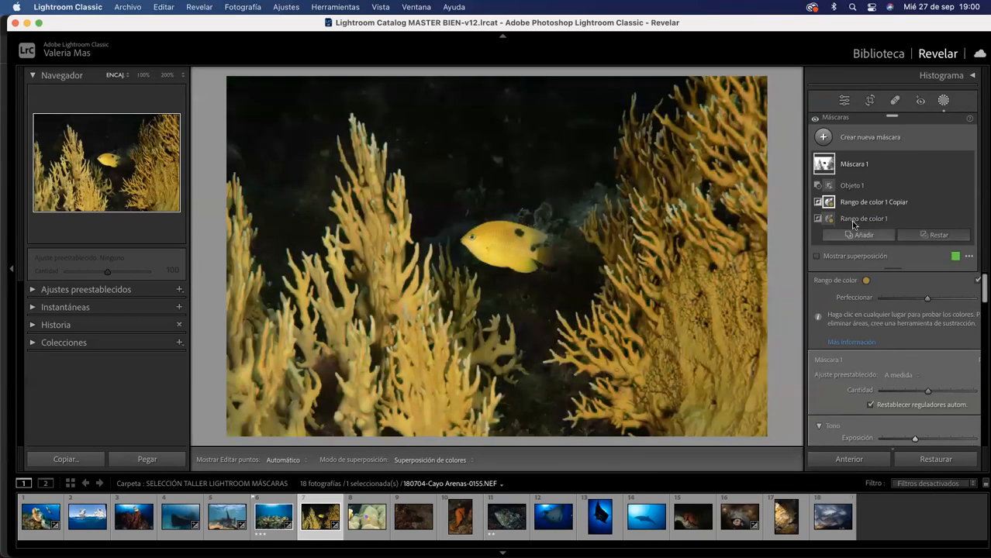
scroll(891, 364, down, 2)
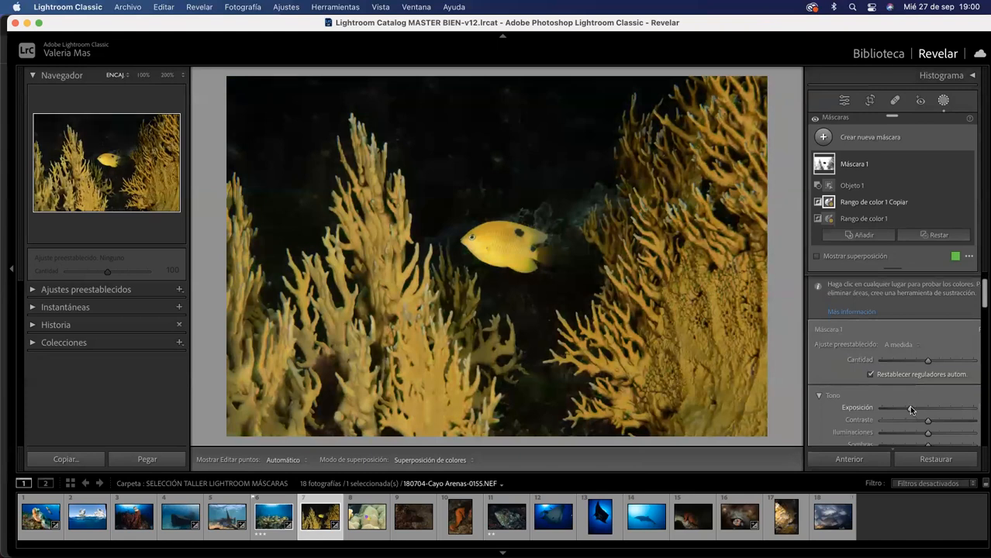
mouse_move(833, 223)
Close the masks, compare the yellow fish photo before and after, and open 180704-Cayo Arenas-0194.NEF in the single-photo view.
click(944, 100)
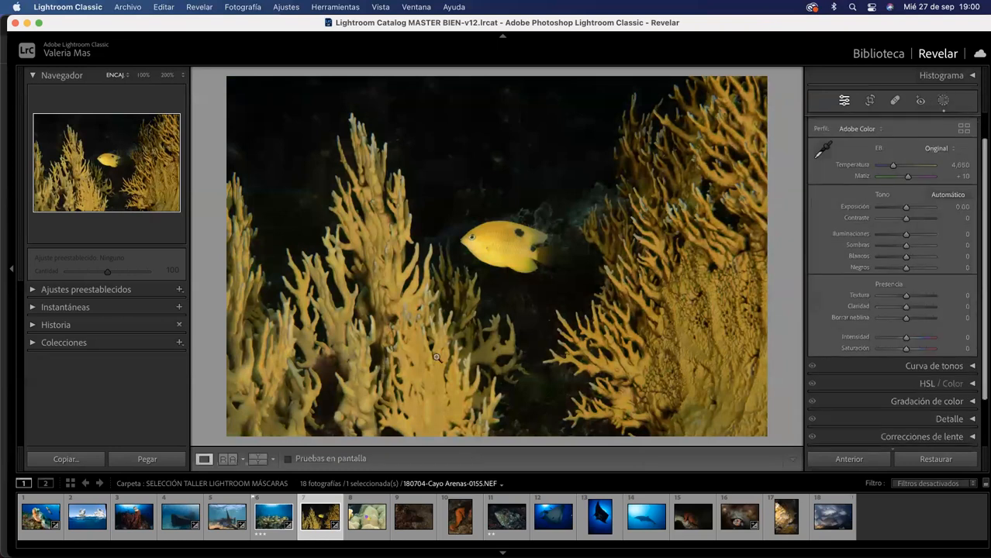
click(257, 460)
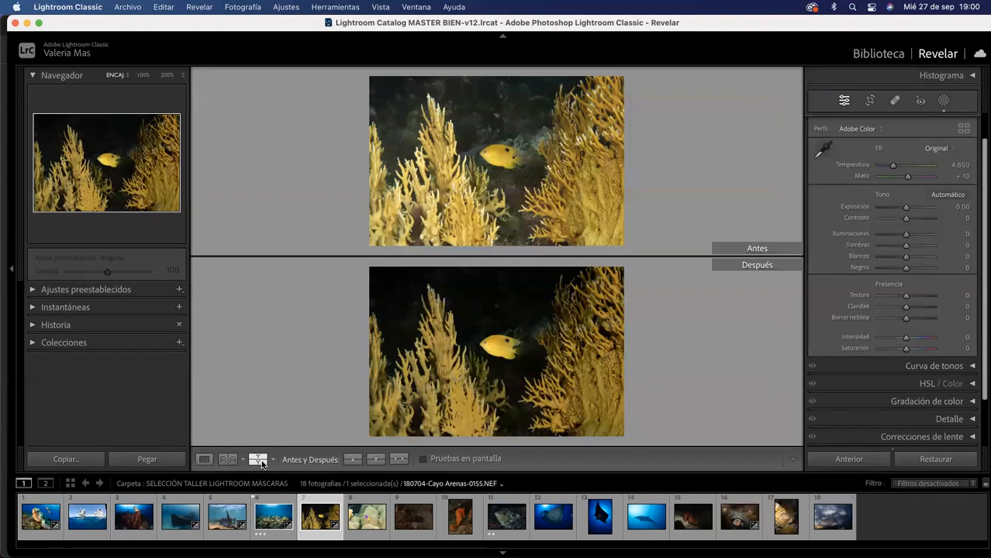
click(368, 521)
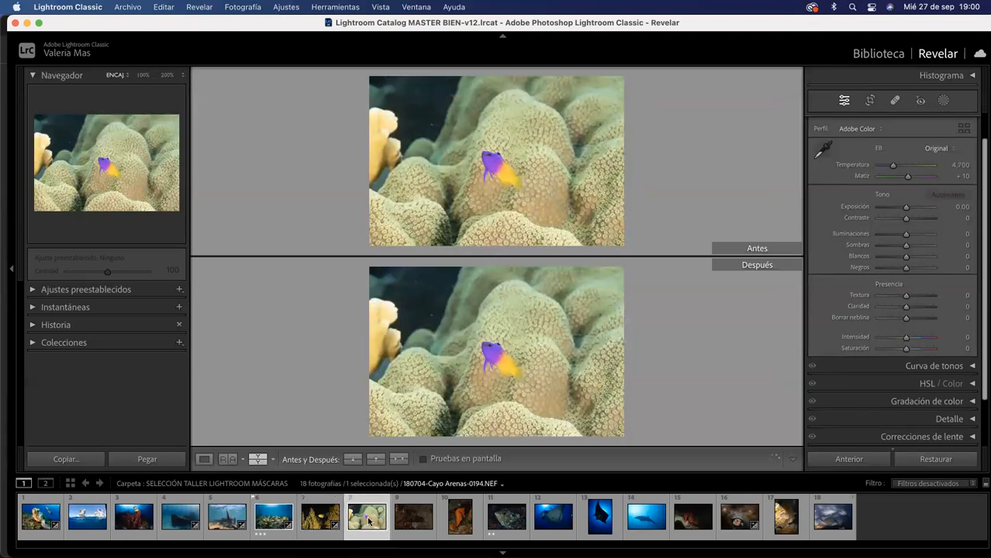
click(204, 459)
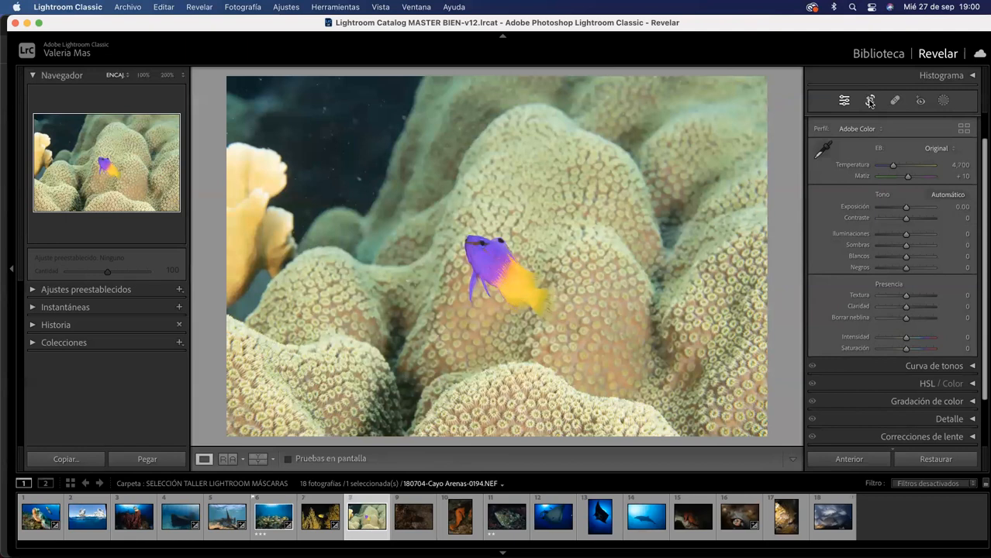
Crop the photo to a vertical frame in the original aspect ratio around the purple and yellow fish, and apply the crop.
click(870, 103)
drag(420, 188, 611, 410)
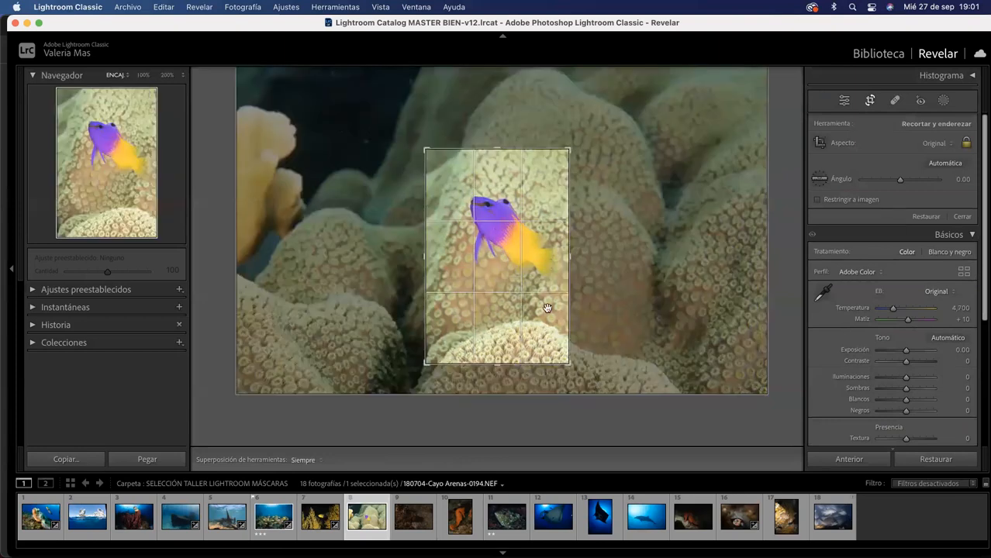
drag(533, 188, 525, 204)
drag(567, 148, 571, 147)
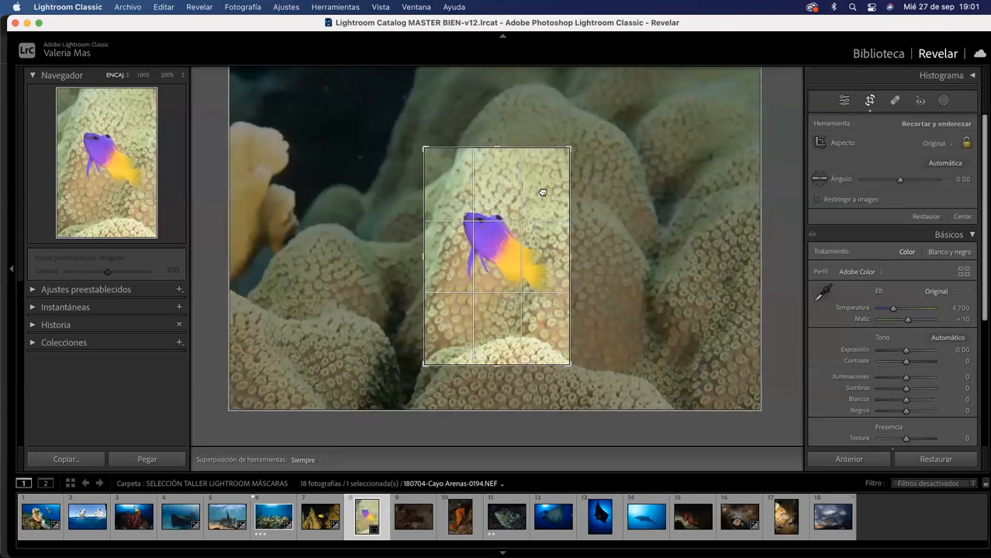
drag(537, 192, 529, 214)
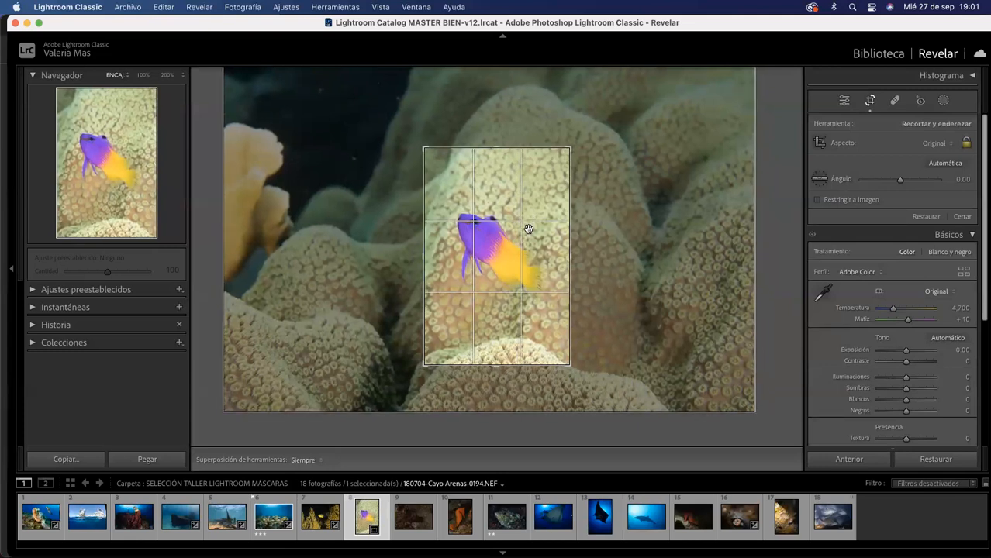
key(Return)
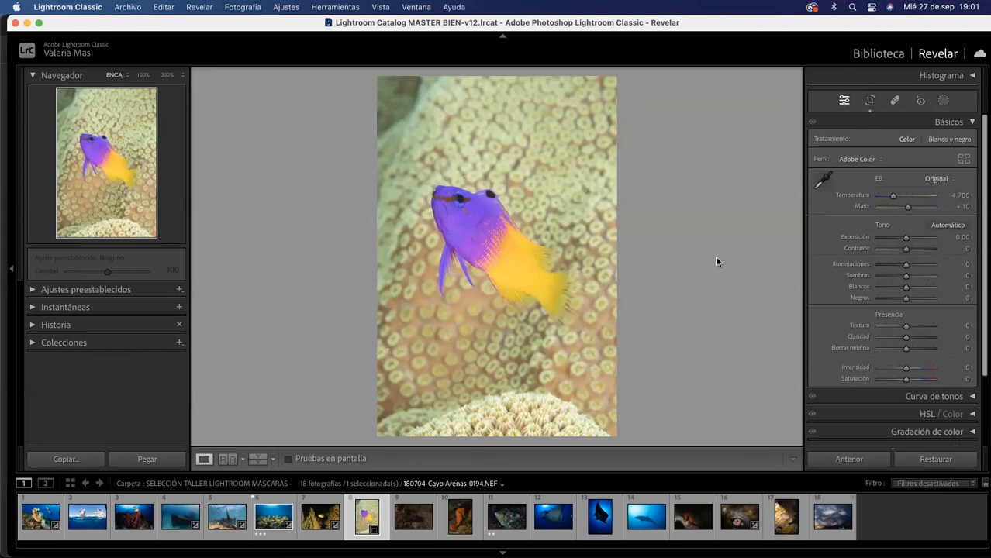
Create a background mask behind the fish, slightly raise its exposure and contrast, and cool its temperature with a slight magenta tint.
click(944, 102)
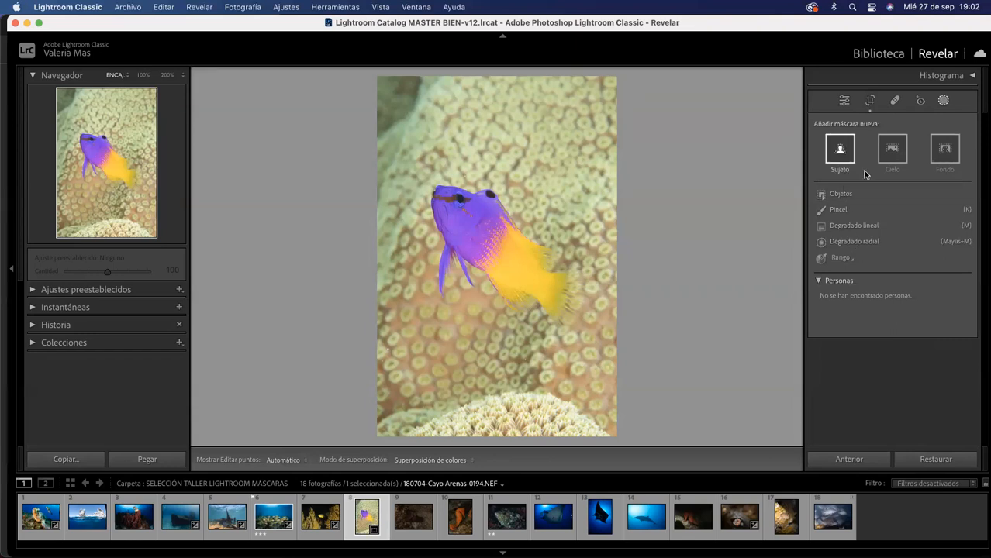
click(945, 149)
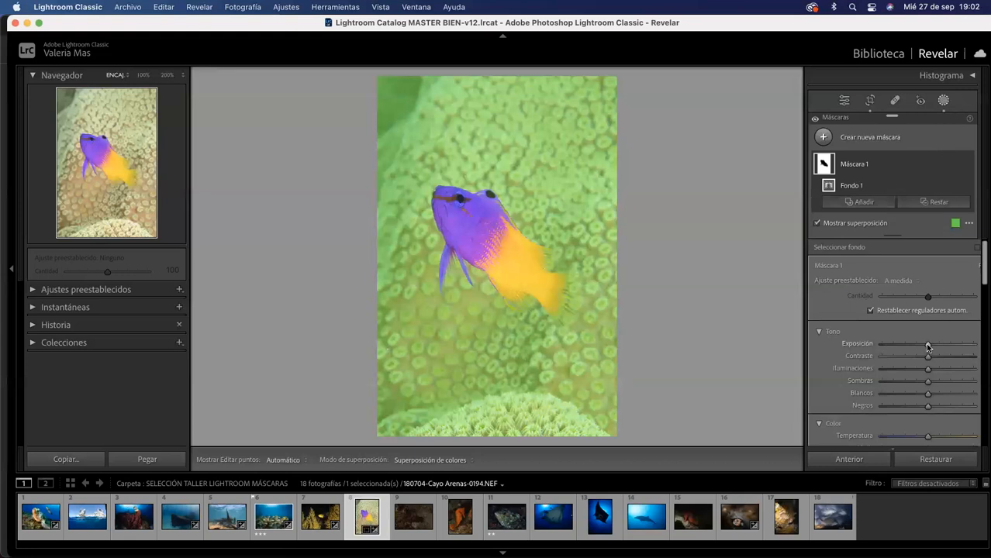
key(o)
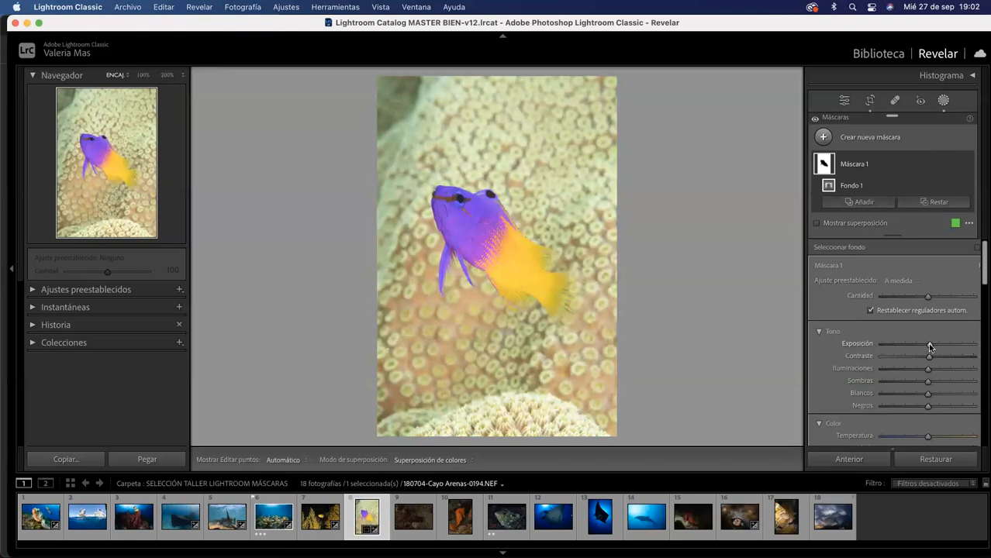
scroll(928, 344, down, 3)
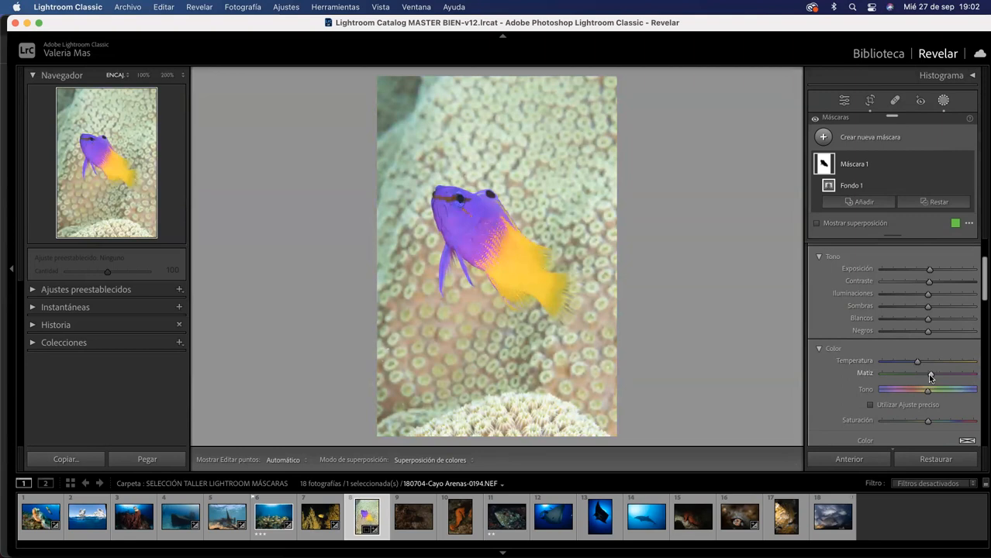
scroll(930, 378, down, 3)
Soften the background mask by lowering its texture, clarity and sharpness.
scroll(926, 376, down, 3)
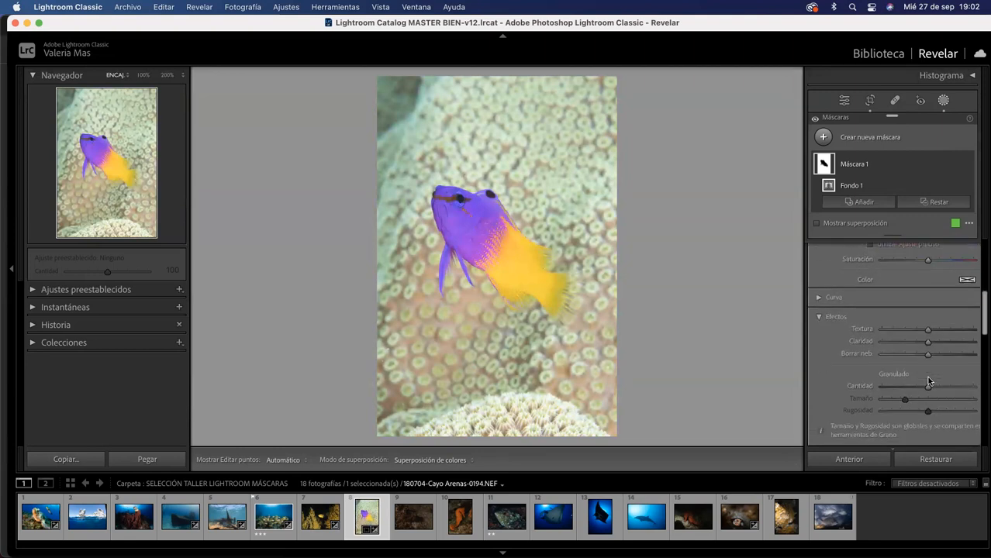
drag(926, 341, 919, 342)
scroll(925, 347, down, 3)
drag(928, 398, 907, 398)
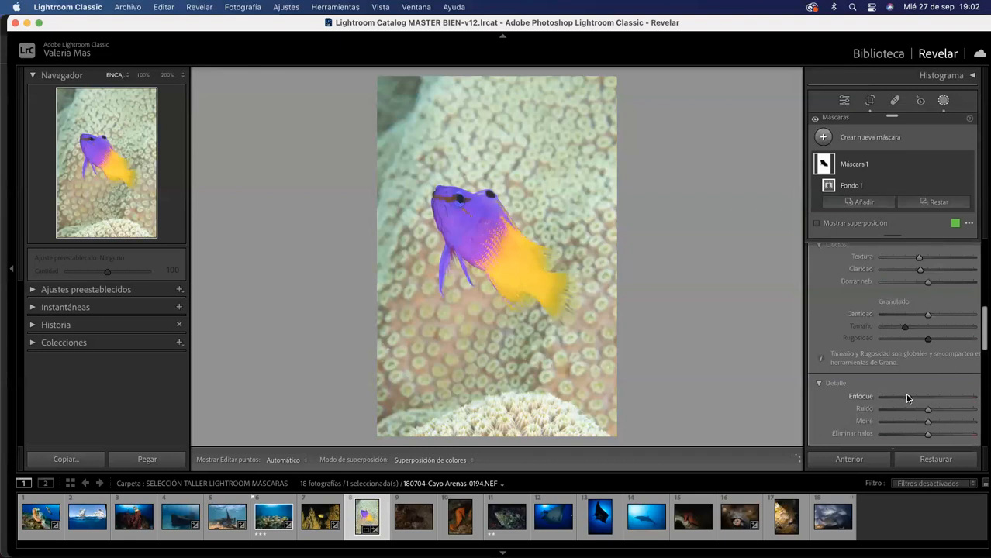
Lower the background mask's highlights, cool its temperature further and fine-tune its tint slightly toward magenta.
scroll(907, 395, up, 1)
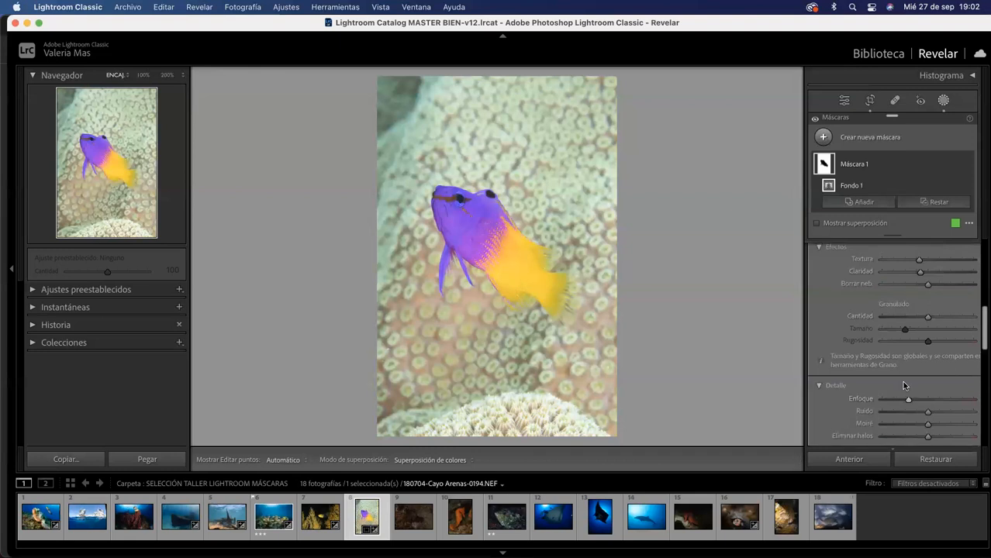
scroll(891, 322, up, 8)
scroll(890, 319, up, 3)
click(907, 342)
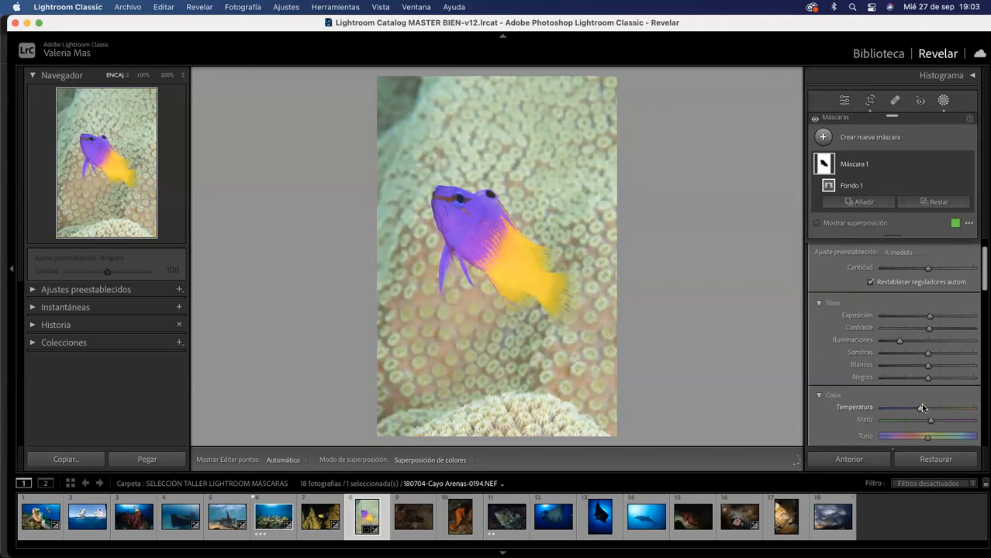
drag(924, 408, 911, 407)
drag(934, 419, 931, 421)
Create a subject mask for the fish and slightly raise its texture, clarity and sharpness.
mouse_move(824, 166)
click(822, 138)
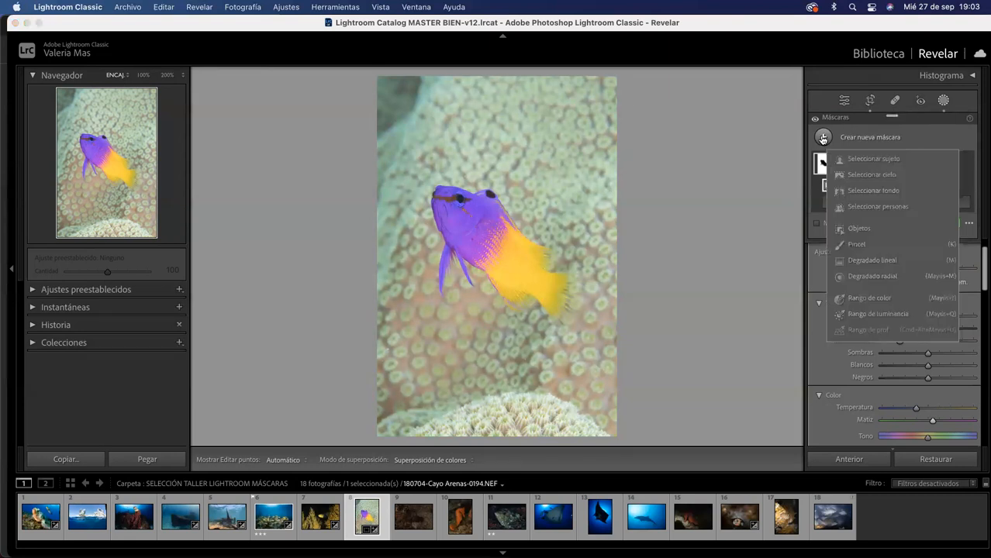
click(872, 160)
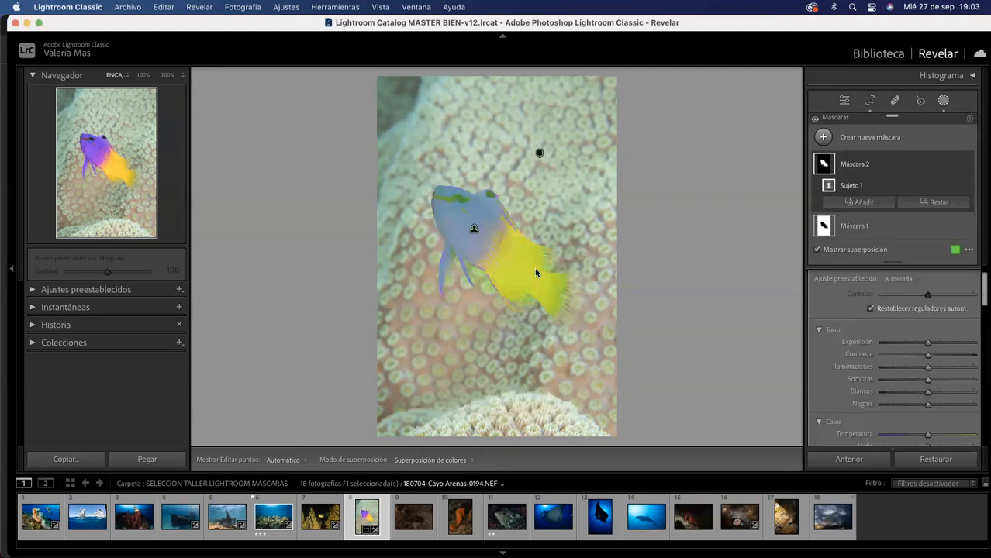
scroll(914, 385, down, 3)
scroll(914, 385, down, 3)
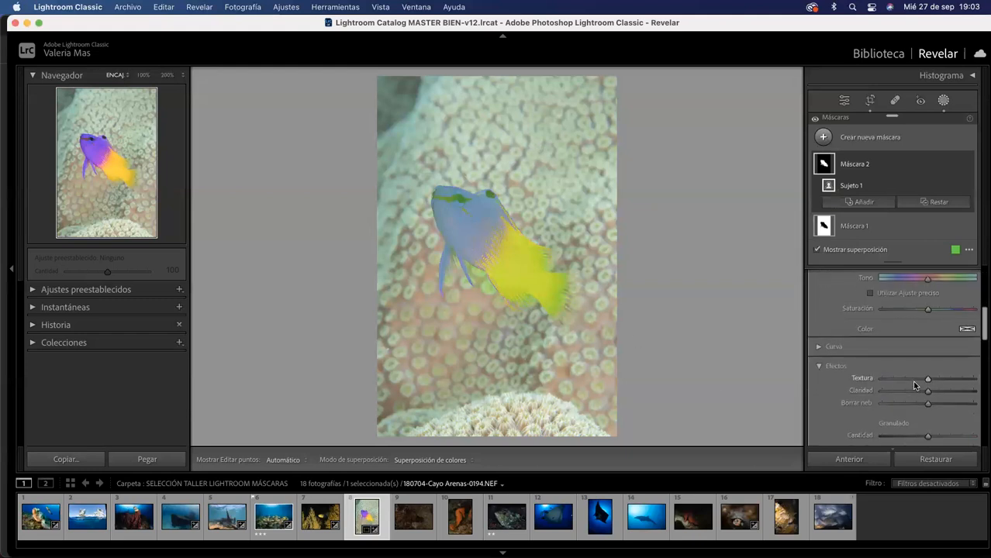
drag(925, 377, 932, 378)
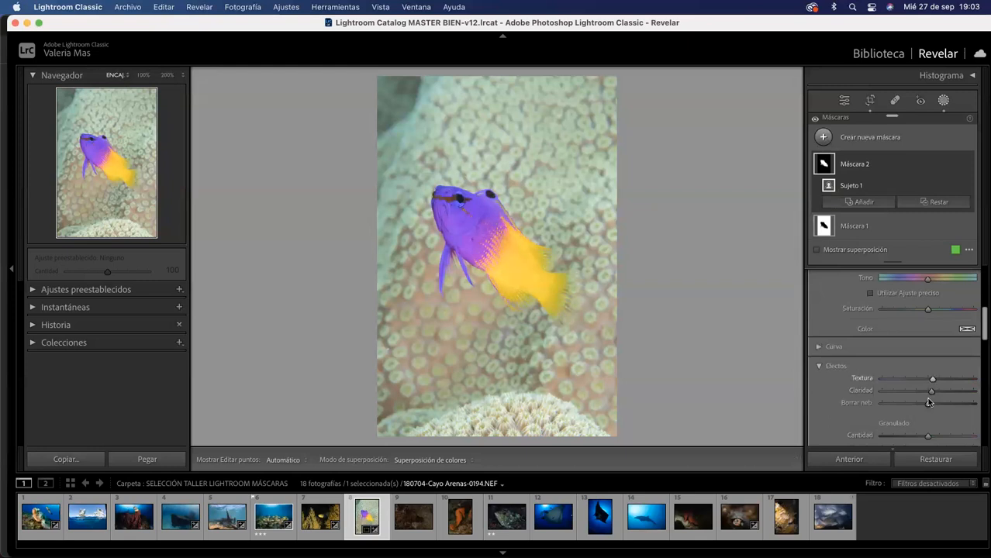
scroll(929, 402, down, 3)
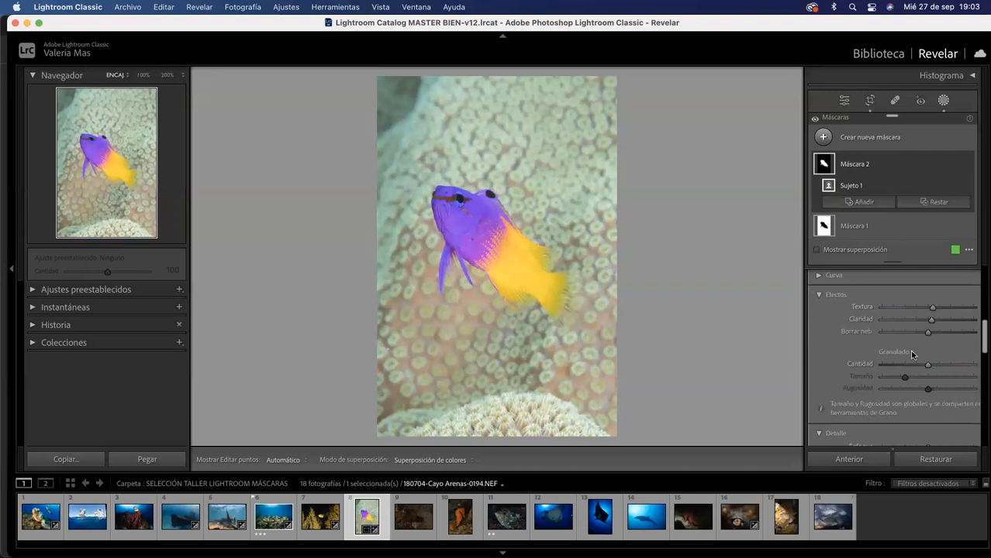
scroll(900, 379, down, 3)
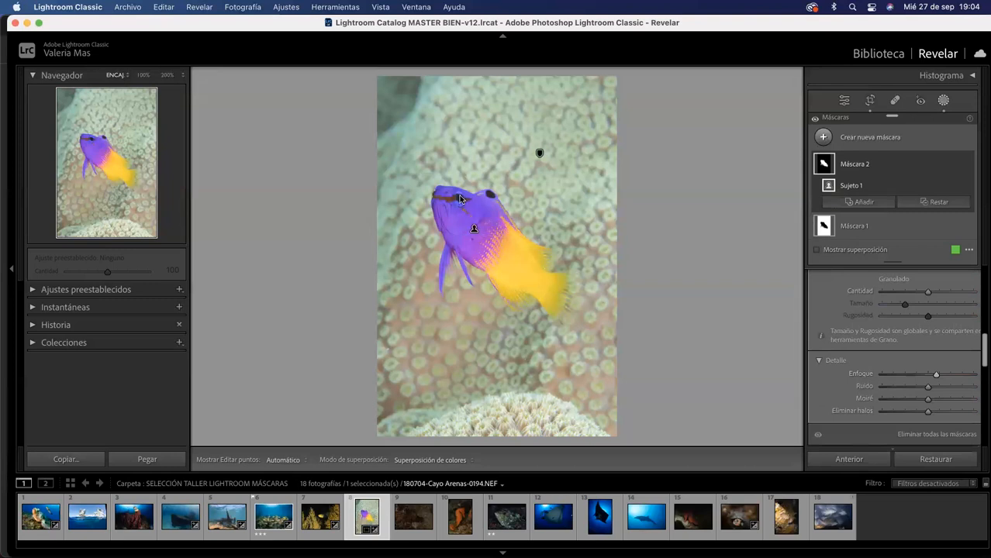
Open the manta ray photo, create a sky mask covering the surrounding water and lower the mask's highlights.
click(600, 517)
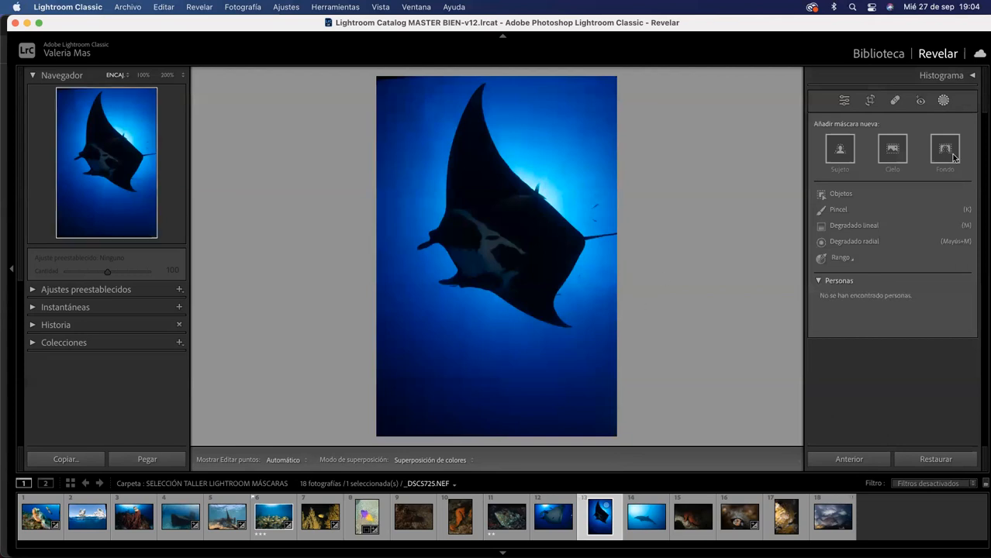
click(893, 151)
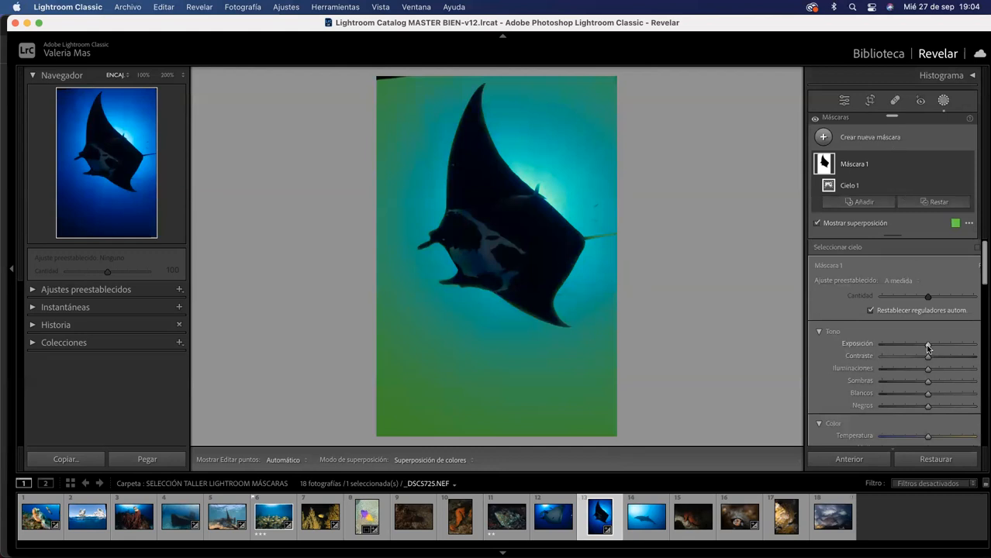
key(o)
key(o)
mouse_move(928, 370)
mouse_down()
mouse_move(908, 371)
mouse_move(933, 354)
mouse_up()
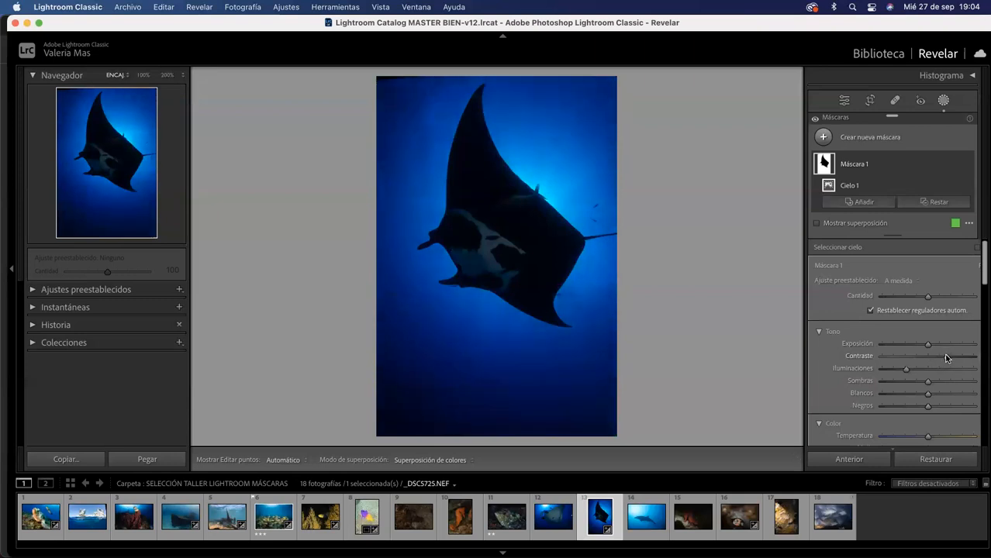
Raise the water mask's contrast and exposure, and lower its highlights a little further.
drag(947, 353, 954, 356)
drag(928, 343, 933, 343)
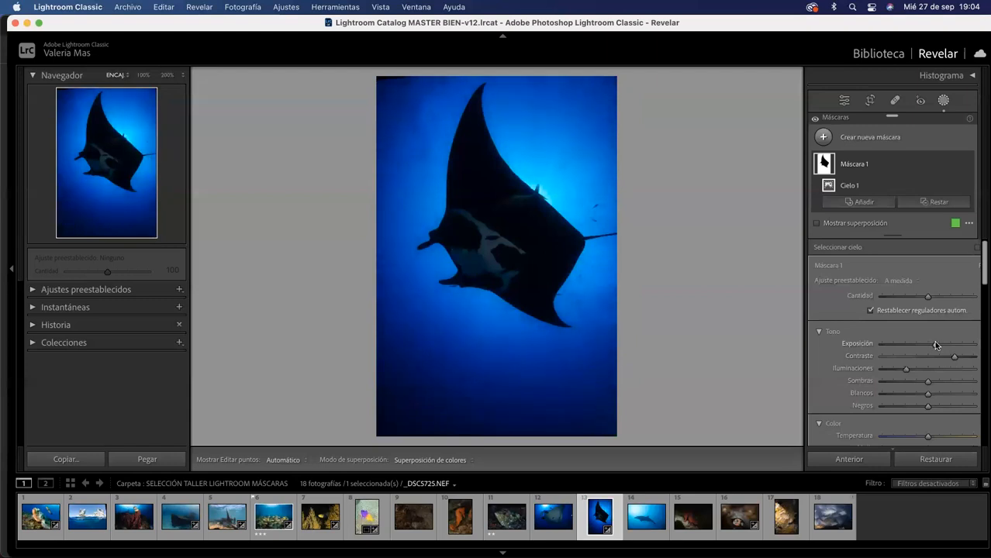
drag(933, 341, 937, 344)
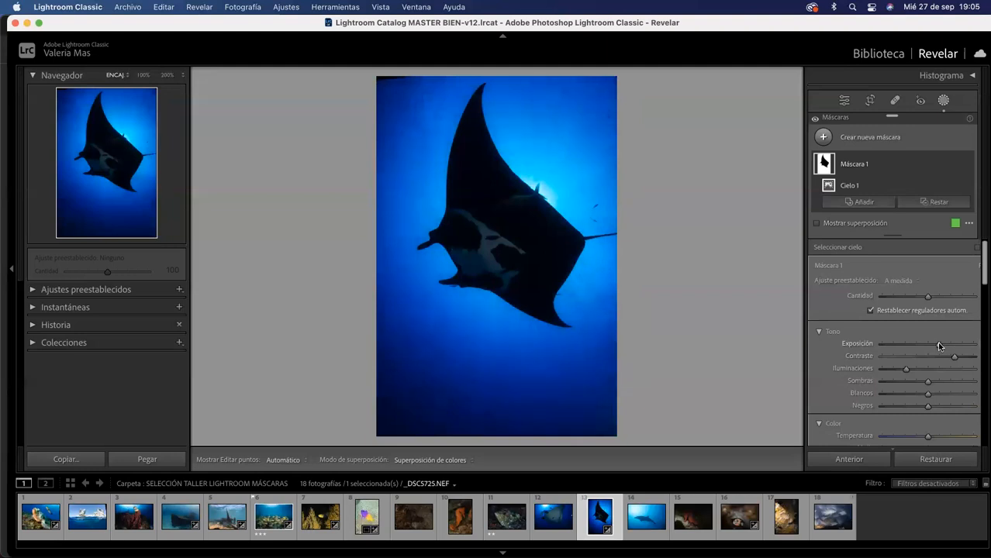
drag(904, 367, 958, 356)
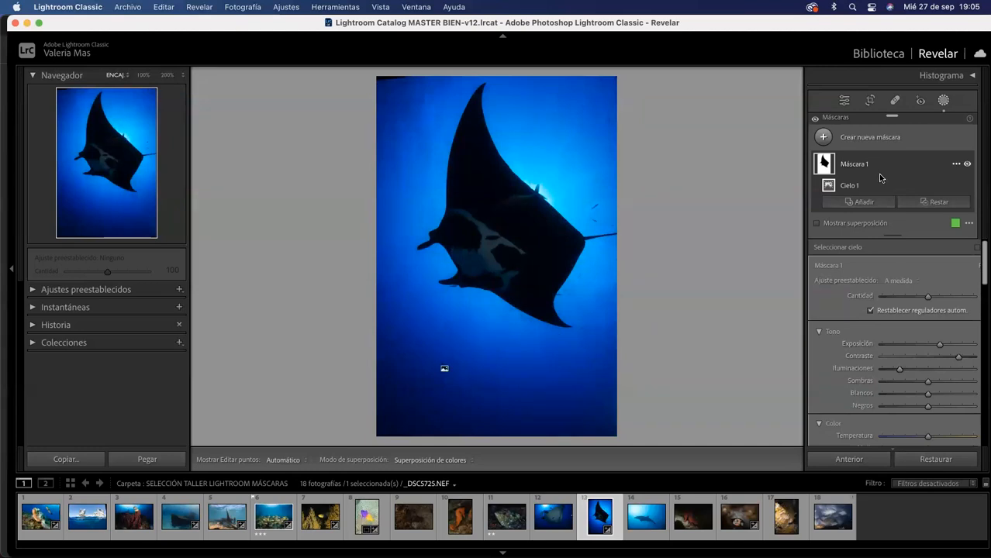
Create a subject mask for the manta, raise its exposure and contrast, and check the edges around its head up close.
click(823, 138)
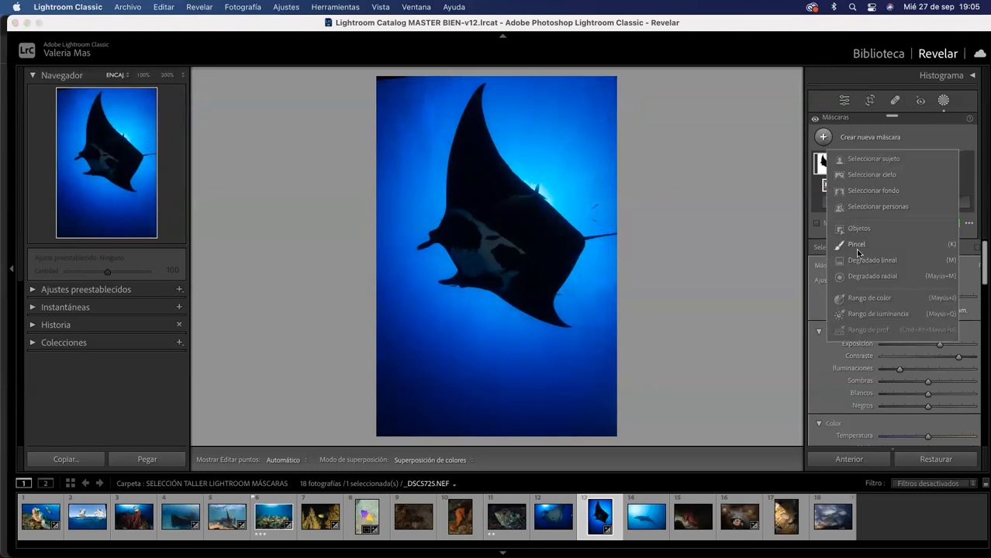
click(864, 160)
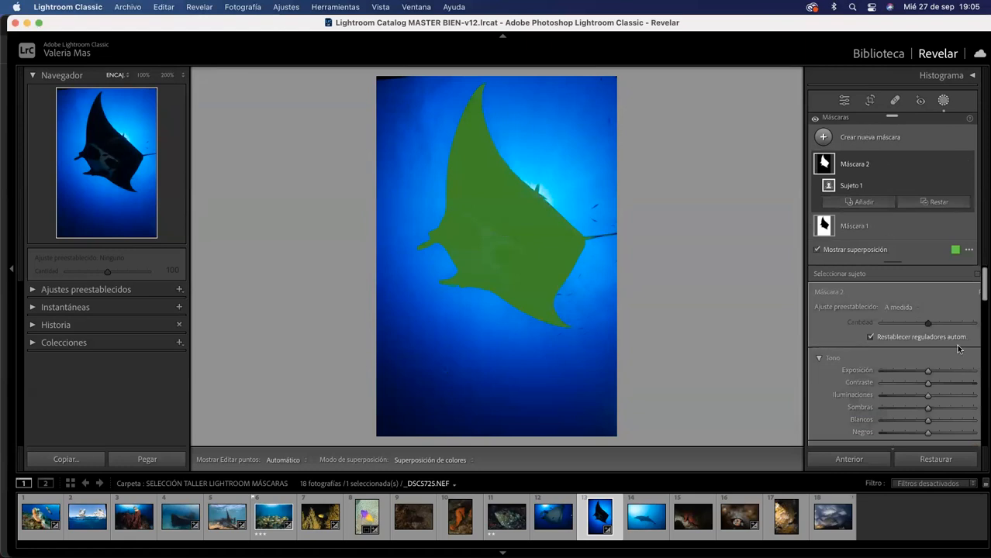
drag(929, 373, 954, 373)
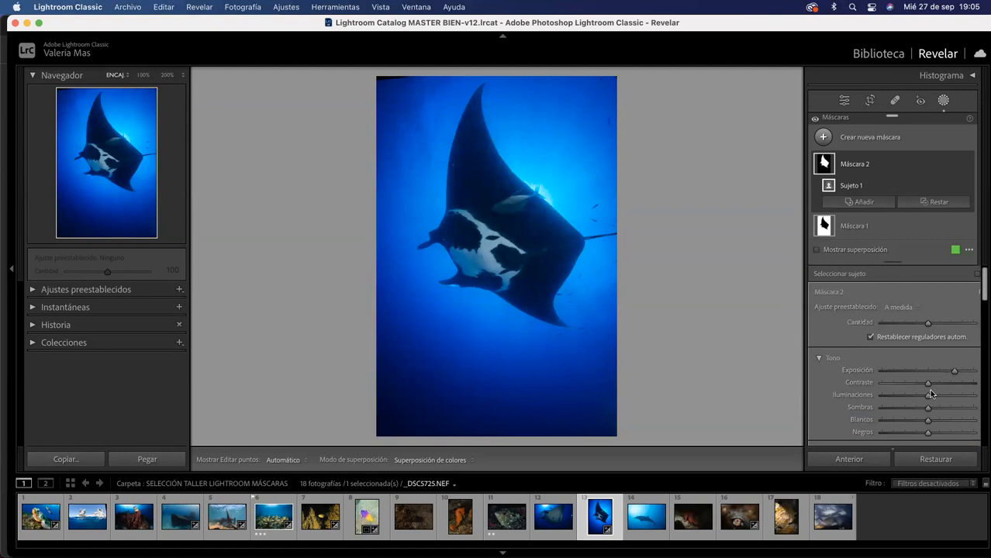
drag(959, 373, 951, 374)
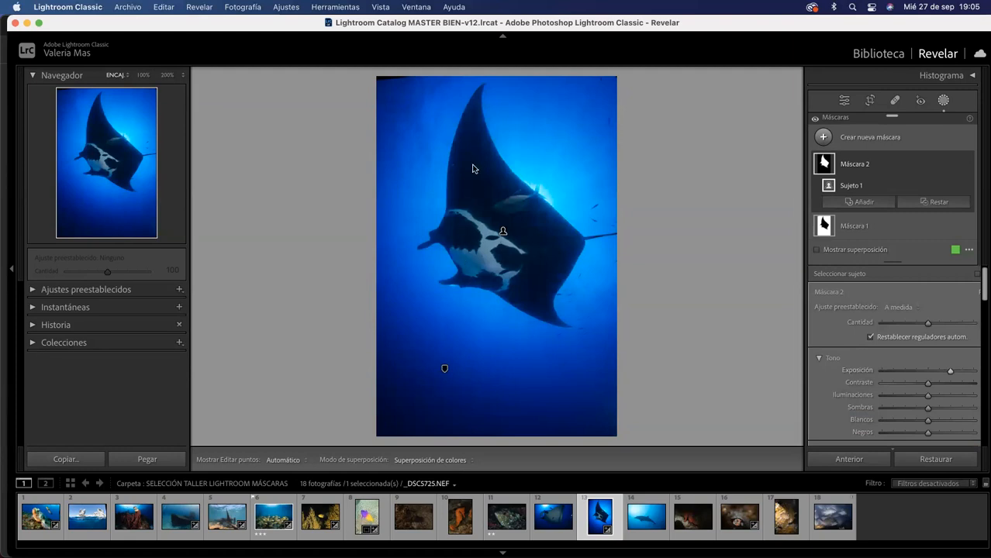
drag(929, 385, 934, 386)
click(428, 240)
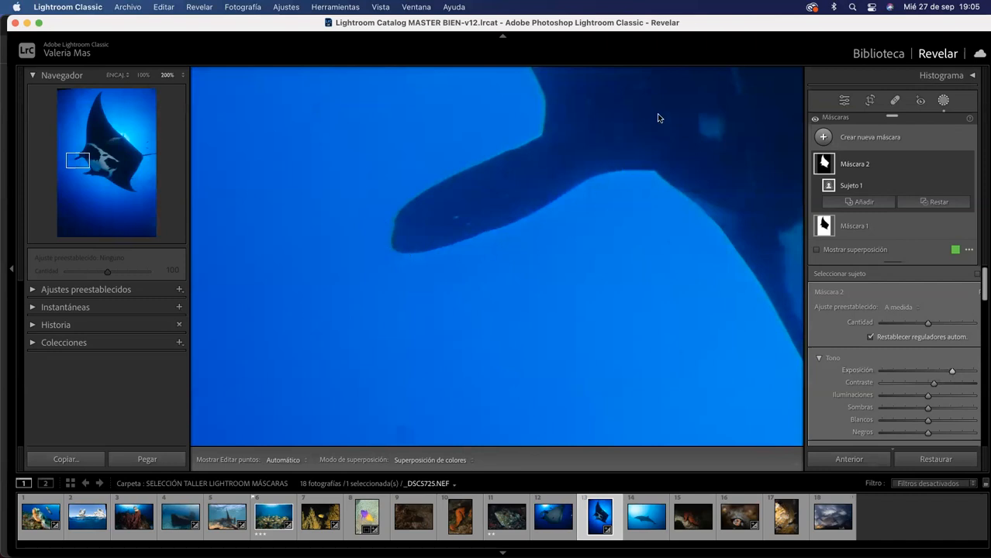
scroll(657, 113, right, 10)
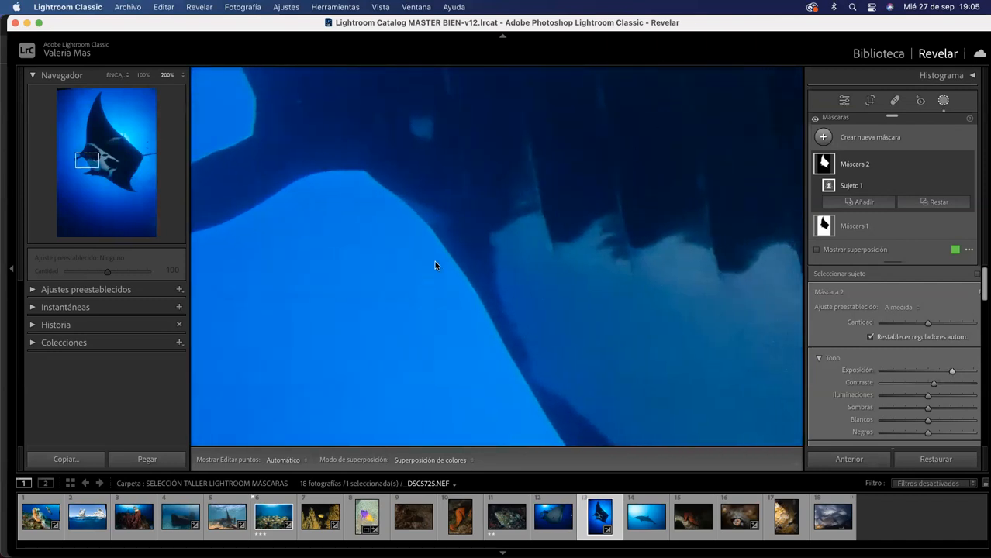
click(479, 330)
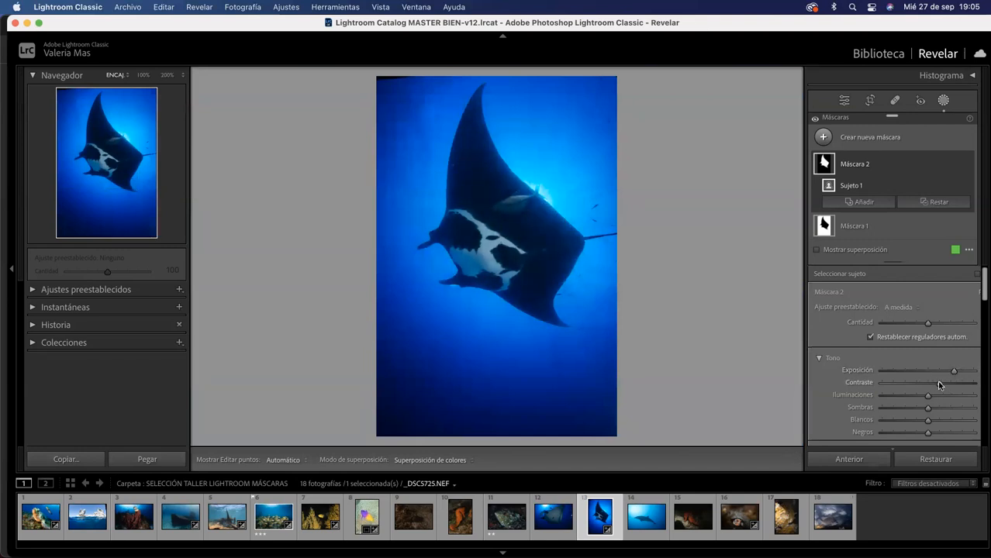
Slightly warm the manta mask's temperature, lift its shadows and raise its contrast a bit more.
scroll(932, 387, down, 3)
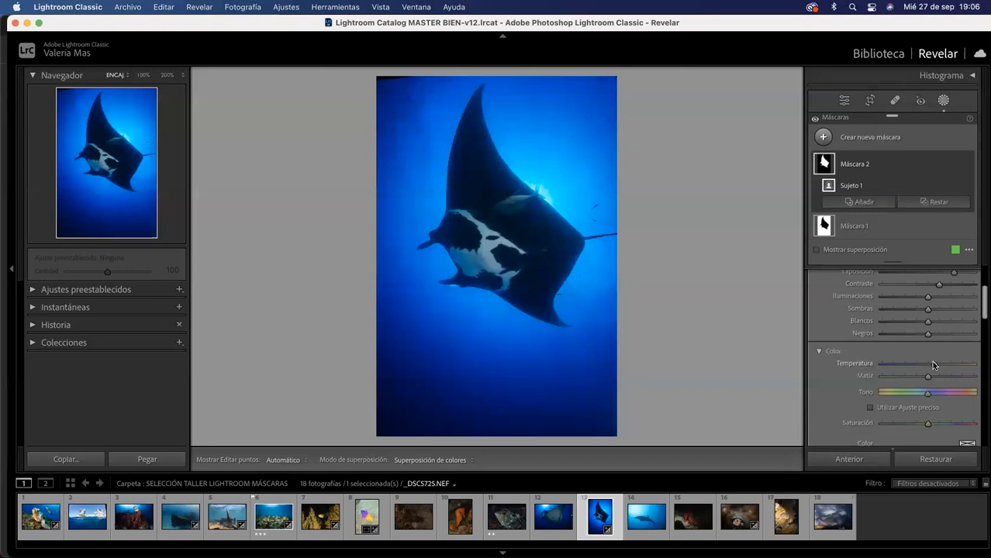
scroll(933, 364, up, 2)
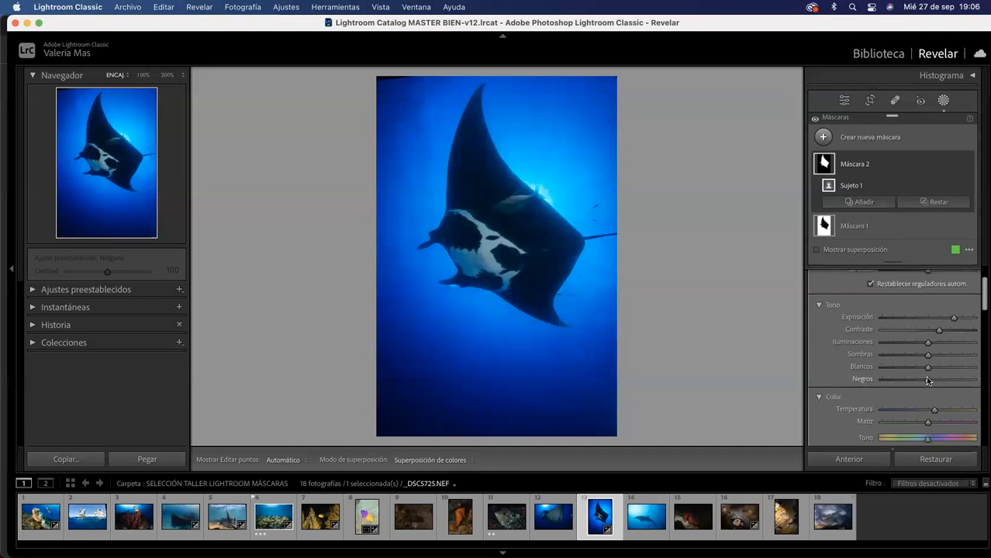
drag(928, 354, 936, 358)
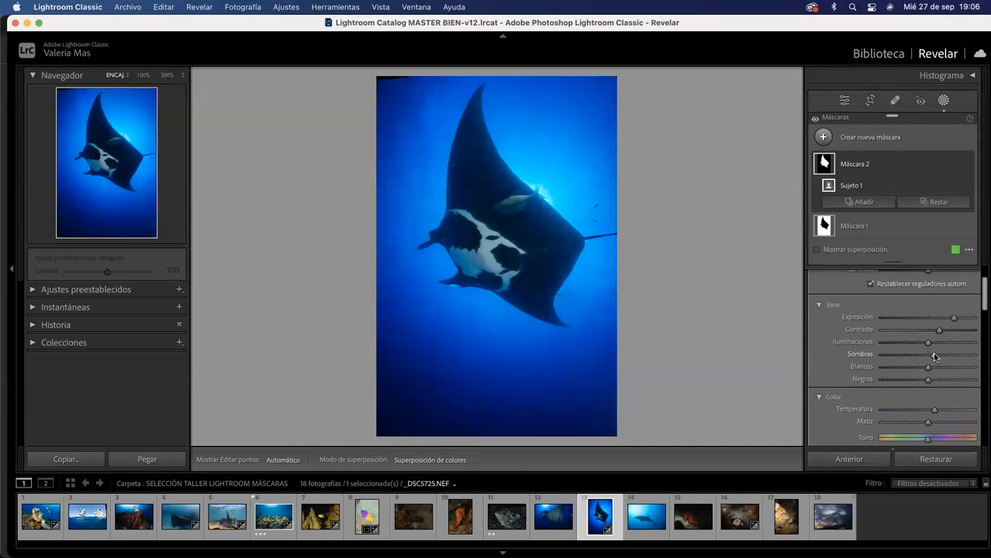
drag(936, 329, 942, 329)
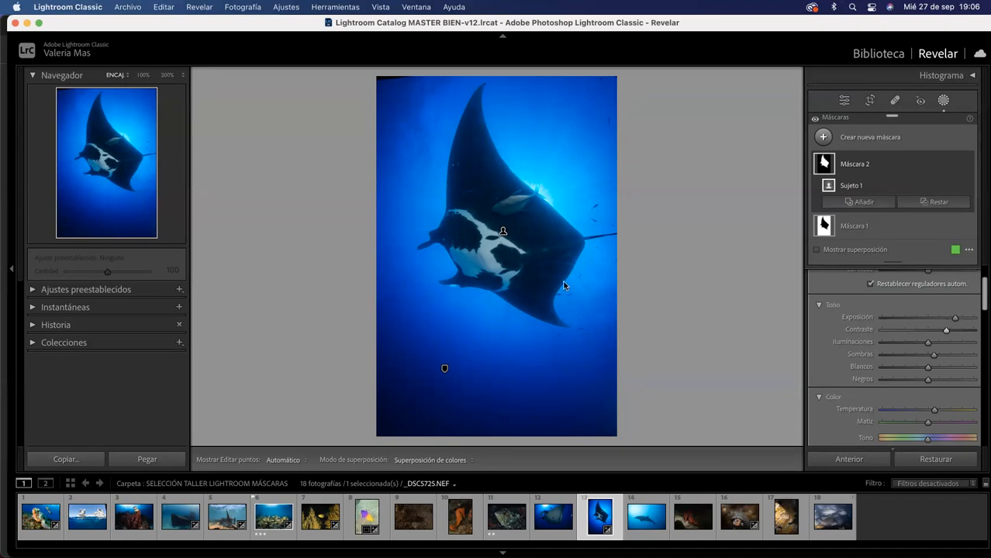
Subtract from the manta mask with a brush at slightly higher flow, starting beside the upper wing.
click(934, 203)
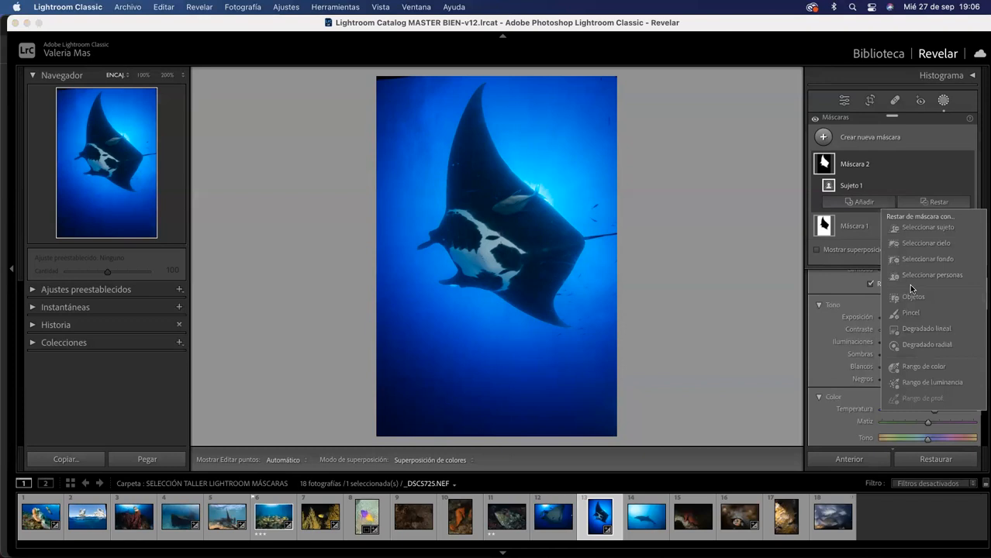
click(912, 313)
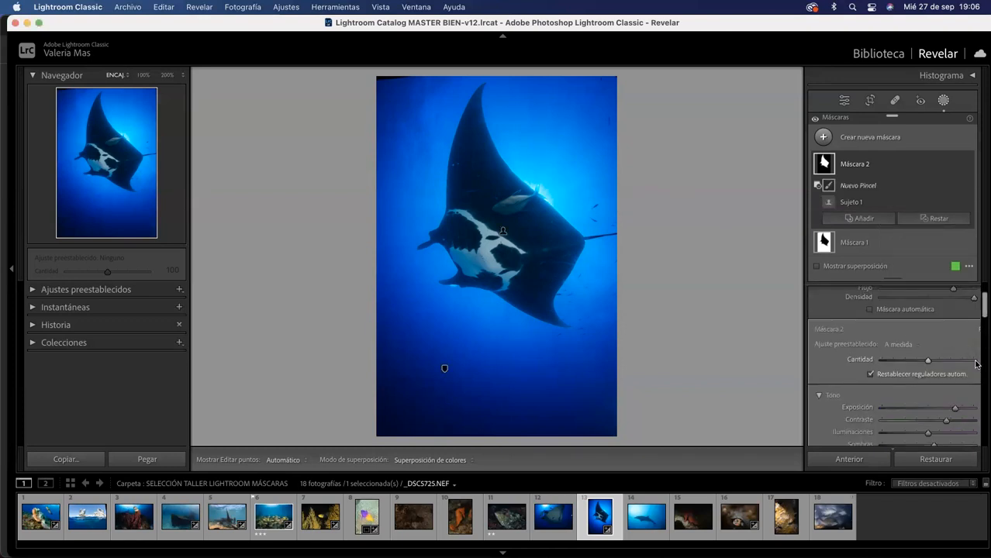
scroll(922, 351, up, 2)
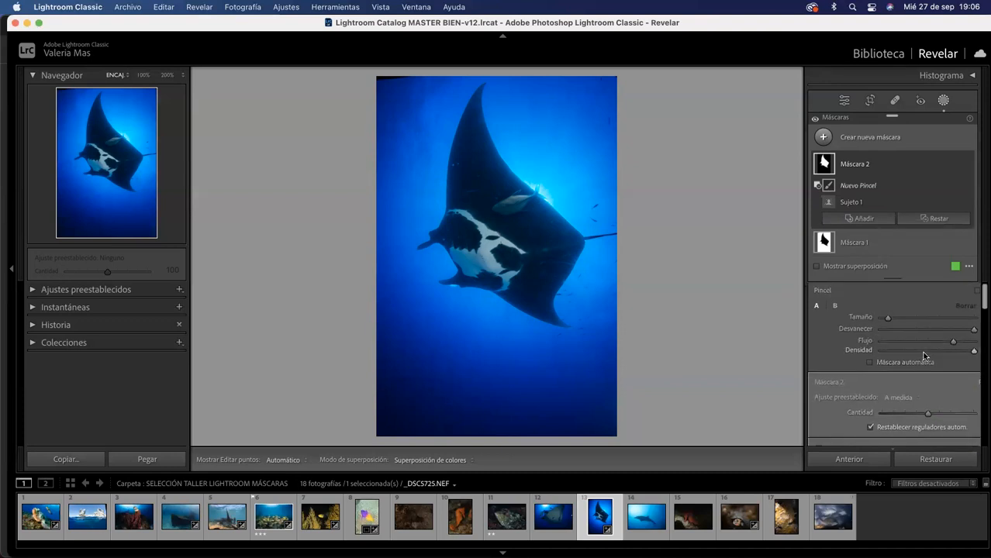
drag(955, 344, 957, 343)
key(h)
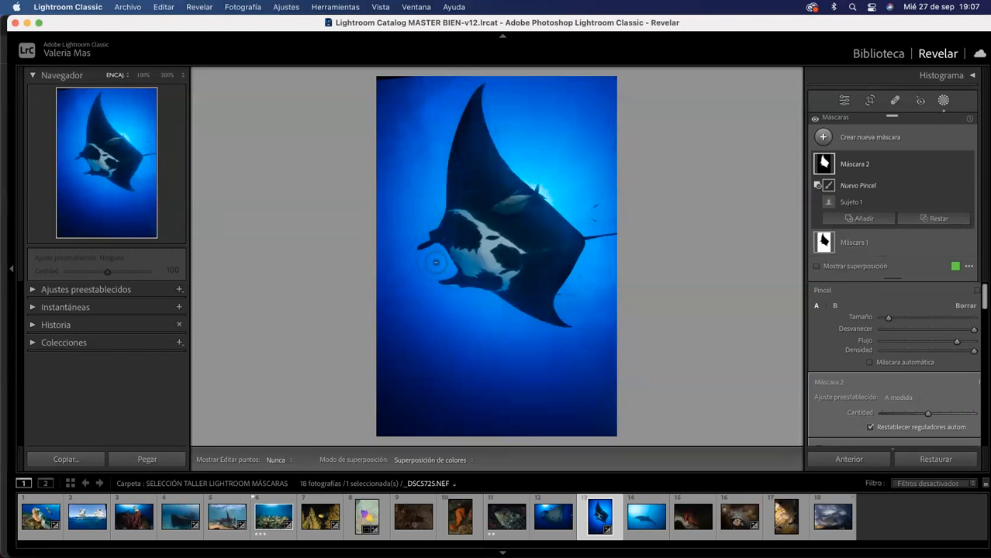
key(h)
mouse_move(547, 128)
mouse_down()
mouse_move(522, 132)
mouse_move(522, 111)
mouse_up()
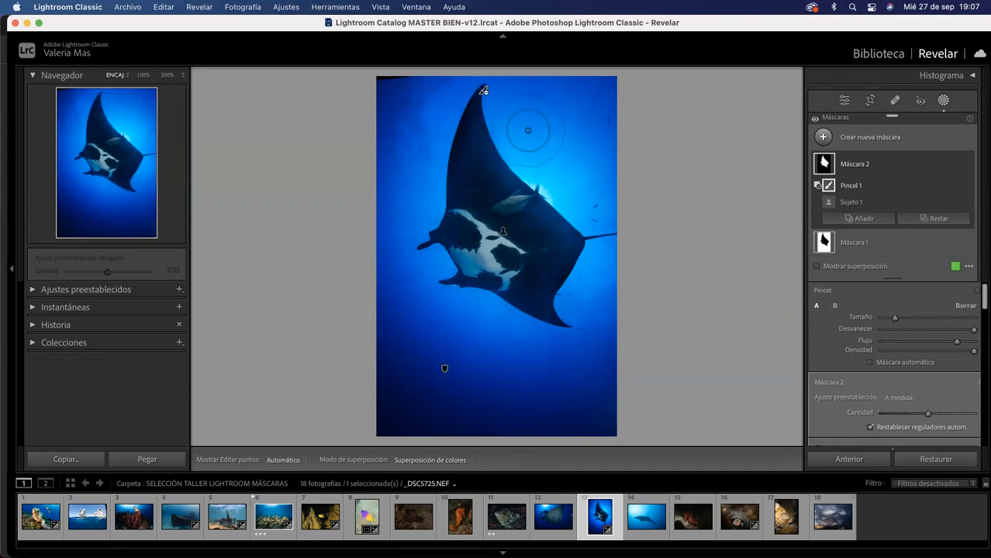
Adjust the brush size and brush around the manta's wings and lower edge to soften the subject mask's outline.
key(h)
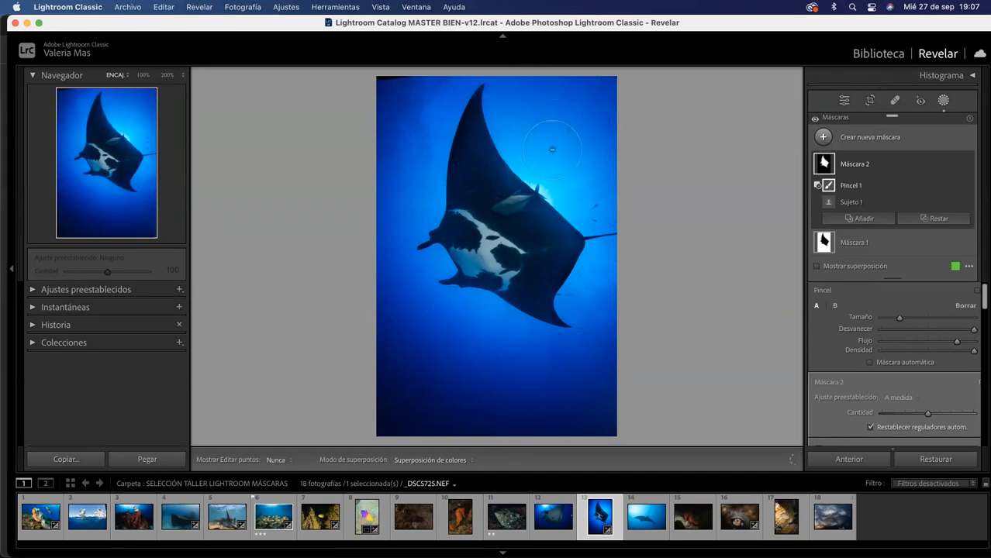
key(h)
scroll(577, 130, down, 2)
scroll(506, 122, down, 1)
scroll(505, 122, down, 1)
key(h)
scroll(528, 132, up, 5)
scroll(528, 132, up, 3)
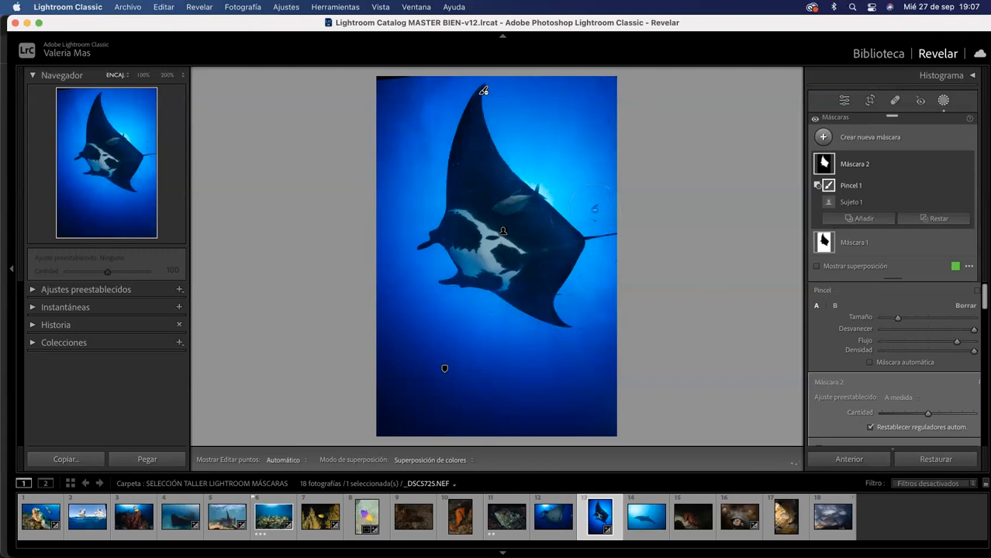
key(h)
key(h)
key(h)
key(h)
key(h)
key(h)
drag(492, 335, 376, 345)
mouse_move(488, 331)
mouse_down()
mouse_move(522, 355)
mouse_move(579, 367)
mouse_up()
mouse_move(594, 298)
mouse_down()
mouse_move(601, 225)
mouse_move(568, 193)
mouse_up()
click(583, 122)
click(584, 122)
click(583, 121)
click(583, 122)
click(584, 121)
drag(442, 115, 428, 159)
drag(568, 174, 601, 174)
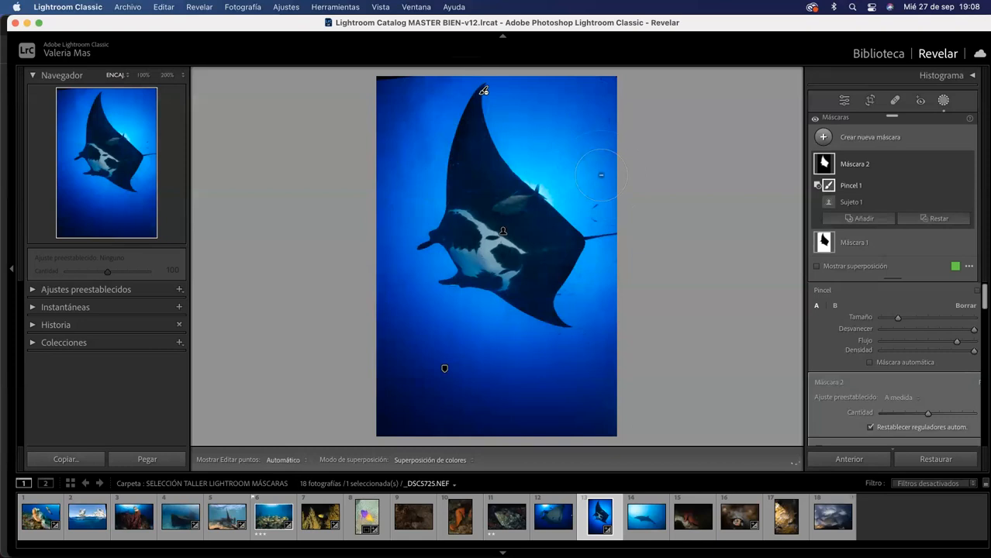
Compare the overlays of the subtracted brush and the subject selection within the manta's mask.
key(h)
key(h)
key(h)
click(823, 164)
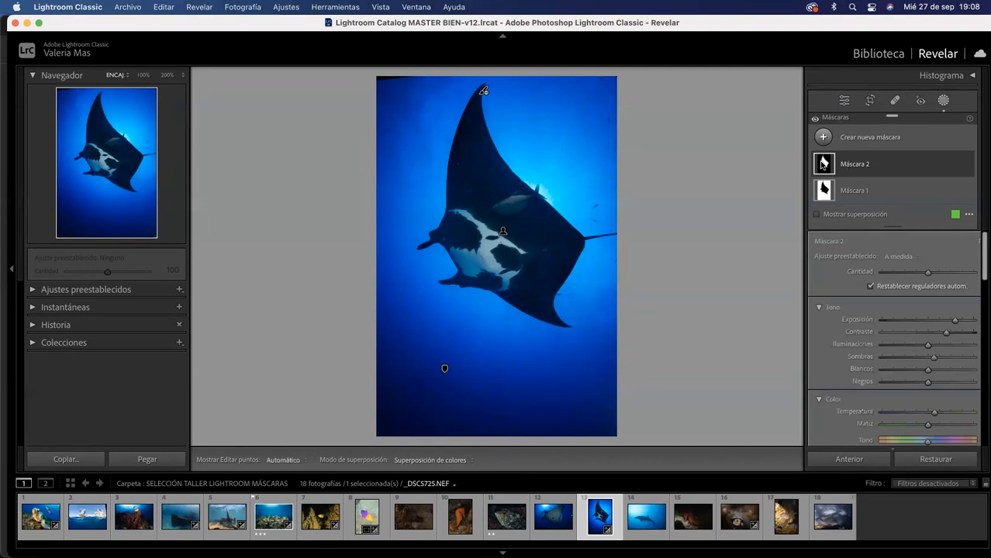
mouse_move(504, 234)
mouse_move(484, 94)
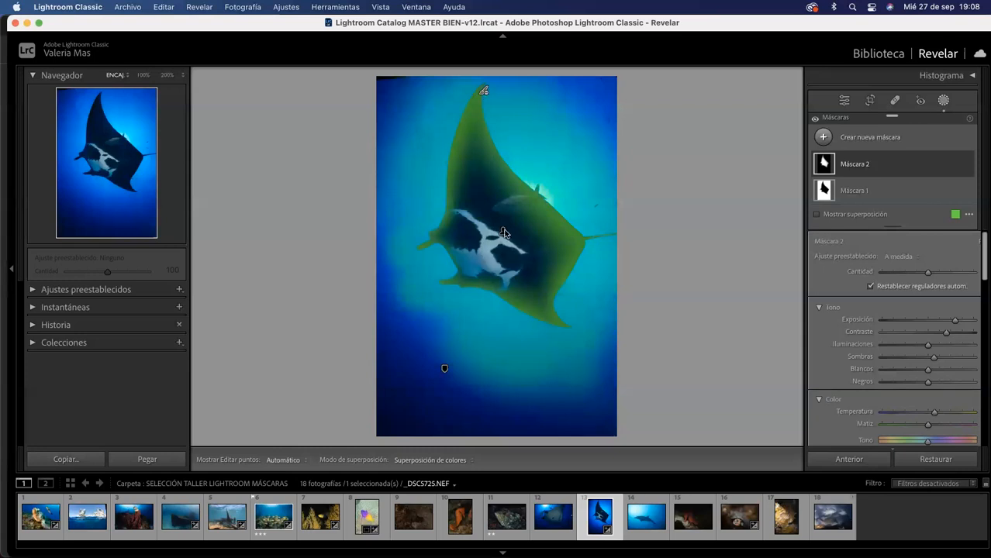
mouse_move(505, 237)
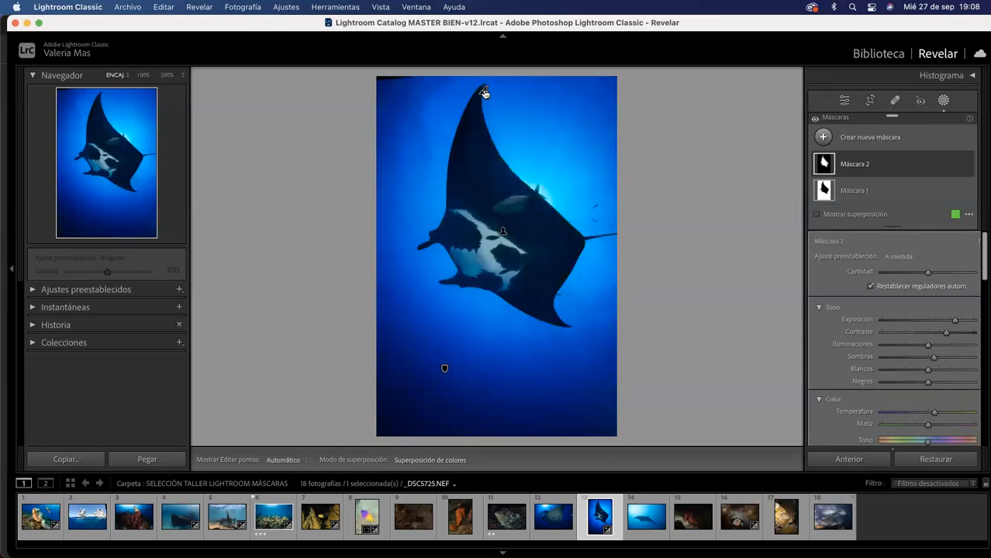
mouse_move(484, 93)
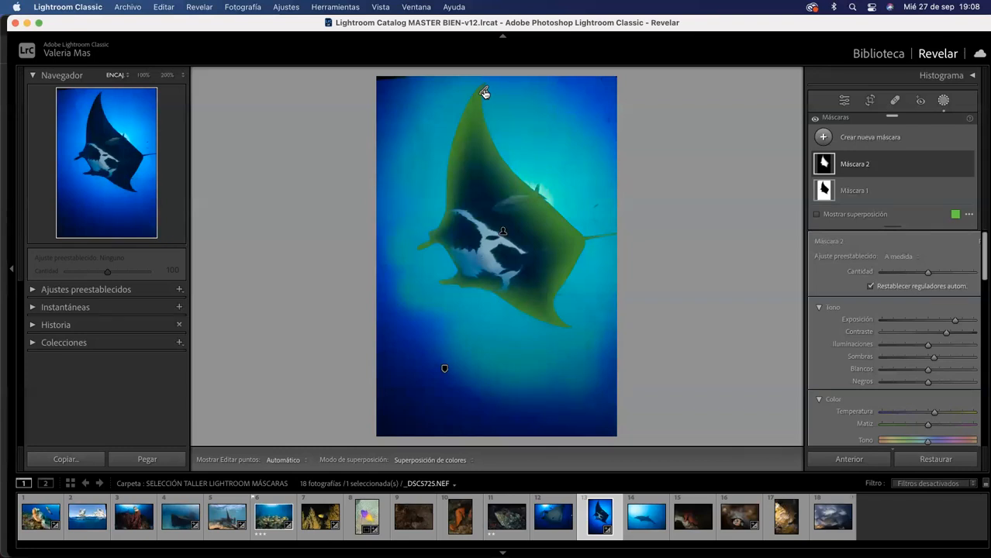
click(824, 164)
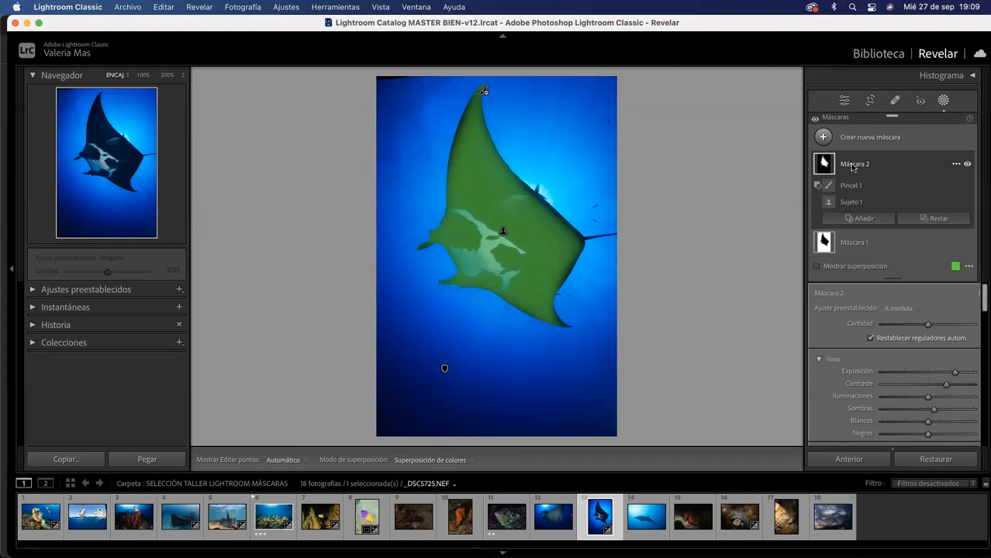
Leave the manta's masks, switch to the half-underwater rock photo _DSC8181.NEF and bring up its masking tools.
click(944, 101)
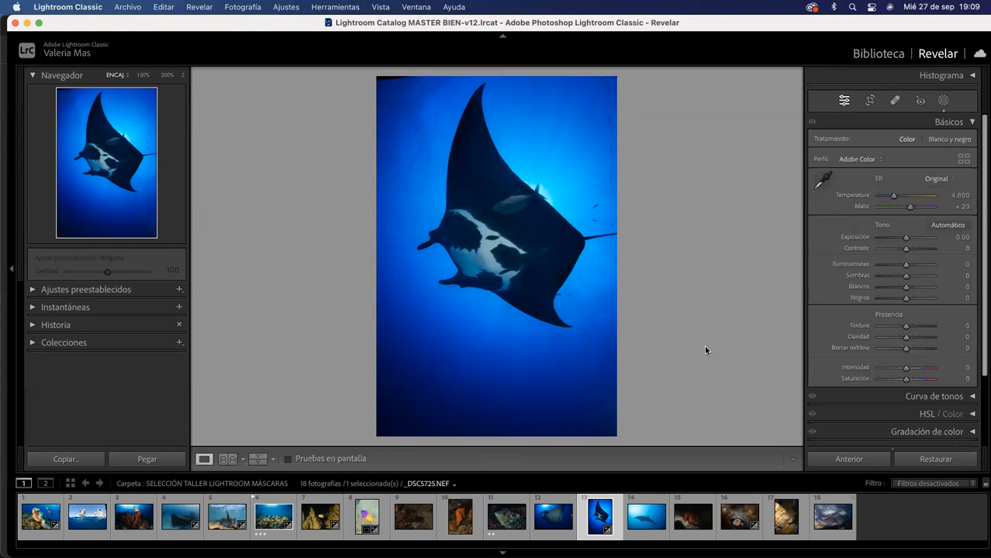
click(643, 523)
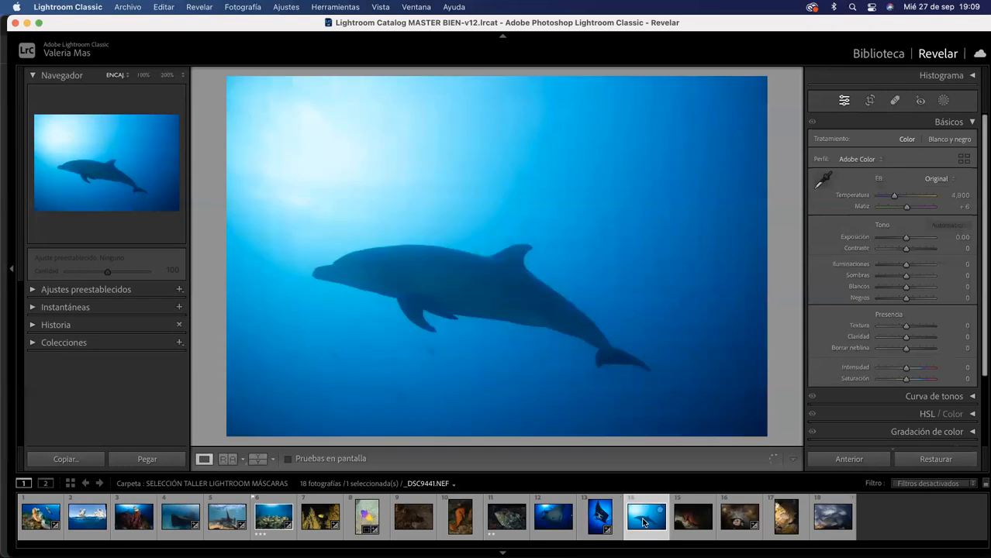
click(86, 522)
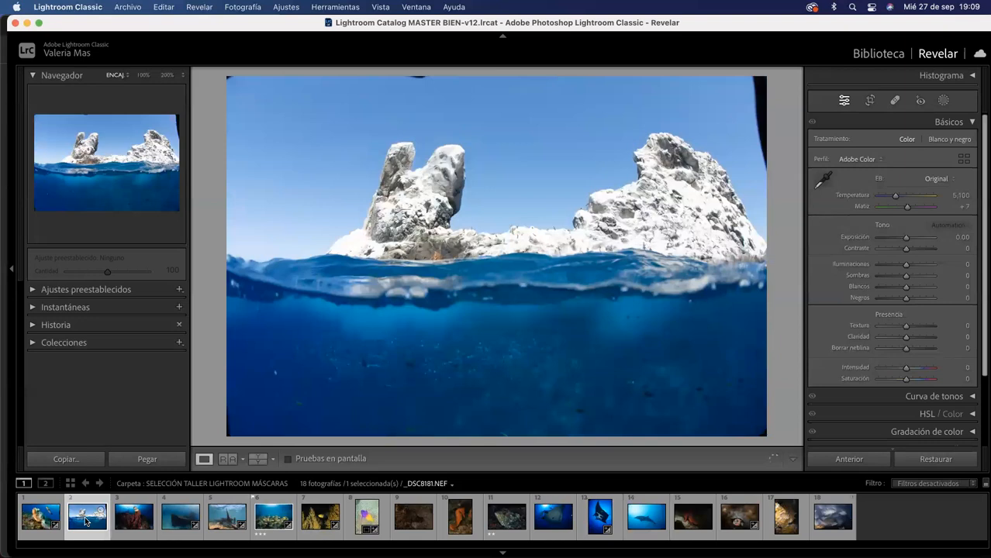
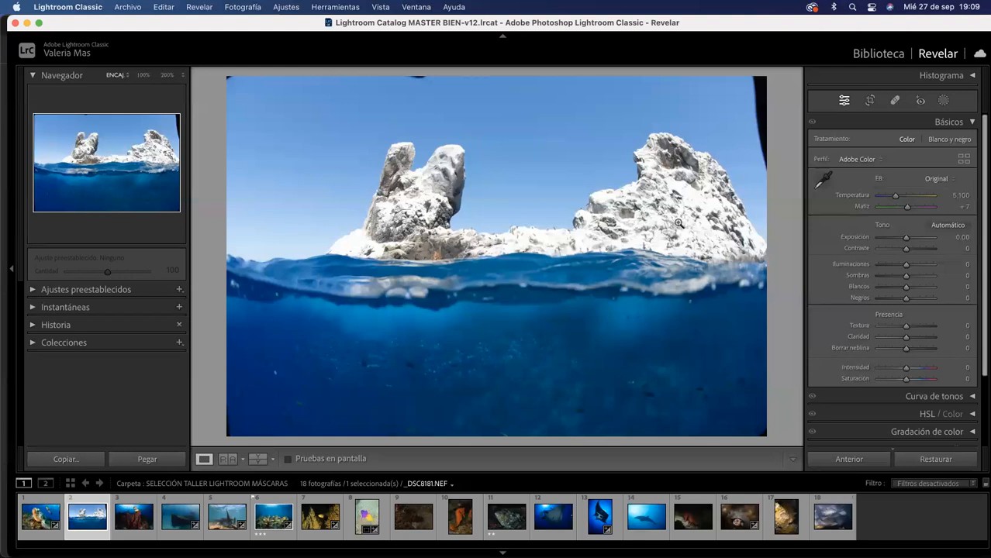
click(943, 102)
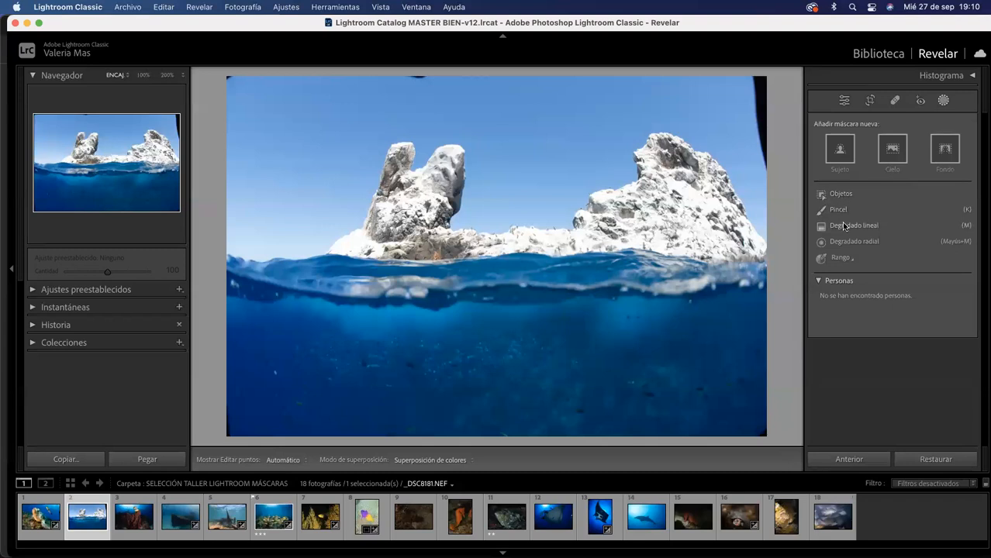
Create a luminance range mask sampled on the bright low rocks above the waterline and adjust its lower falloff to 58.
mouse_move(843, 259)
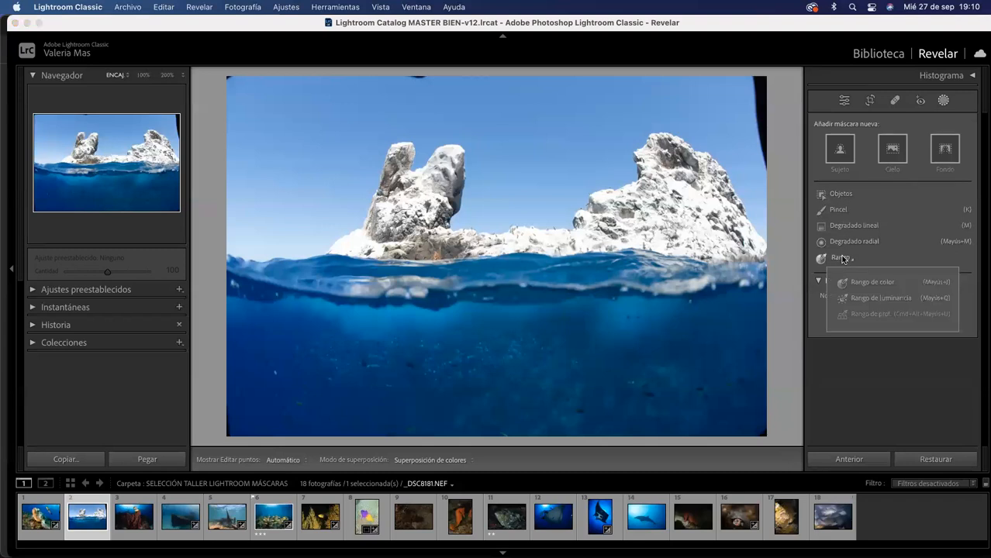
click(868, 298)
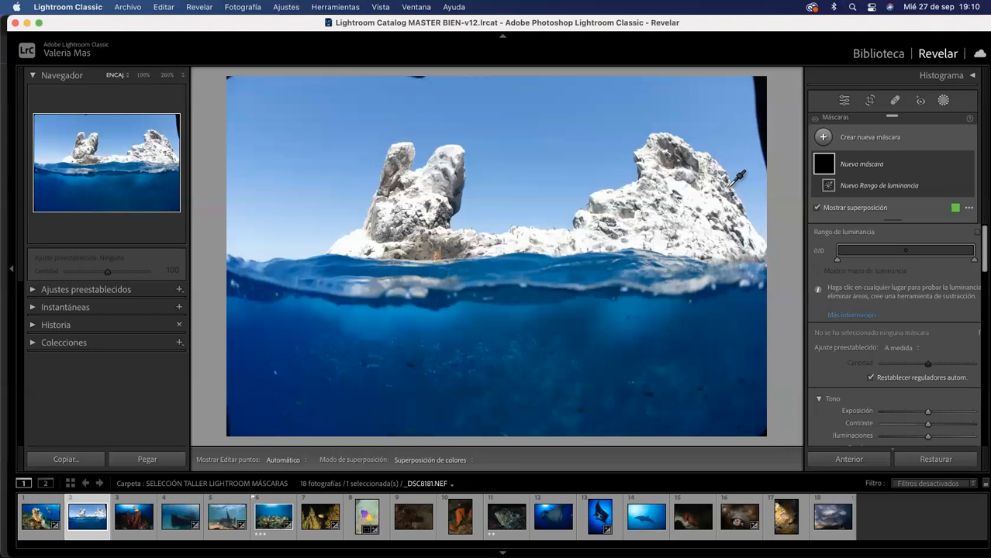
click(546, 238)
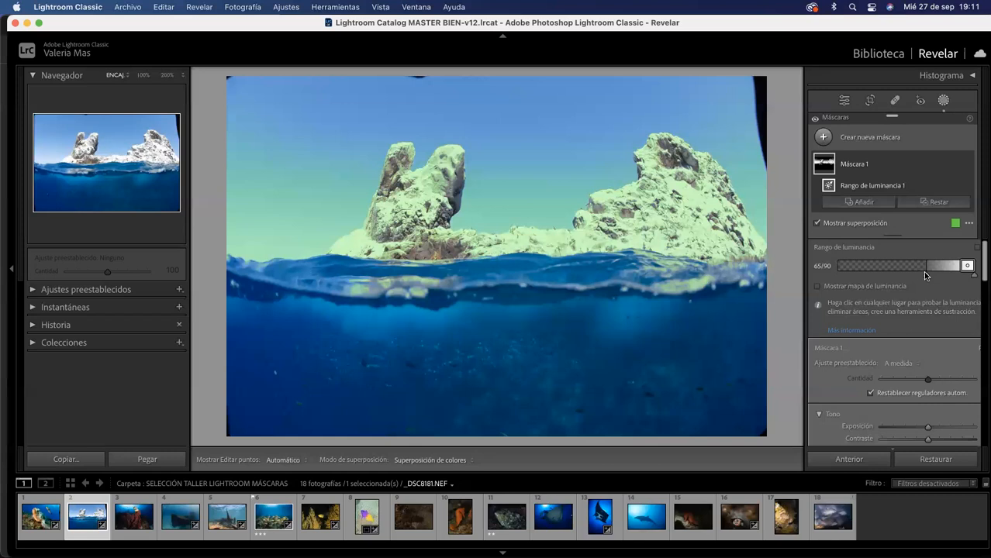
mouse_move(925, 278)
mouse_down()
mouse_move(889, 277)
mouse_move(935, 277)
mouse_up()
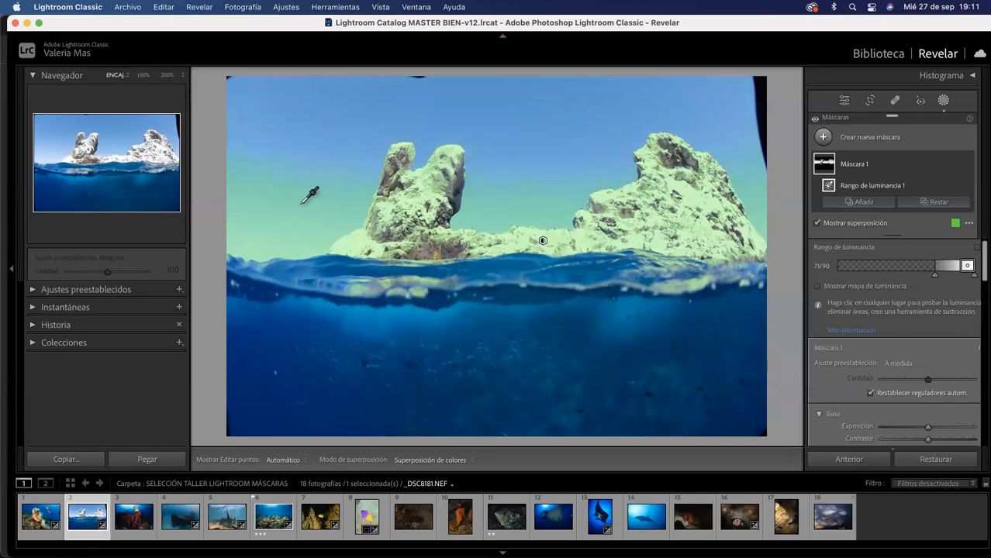
drag(935, 277, 913, 278)
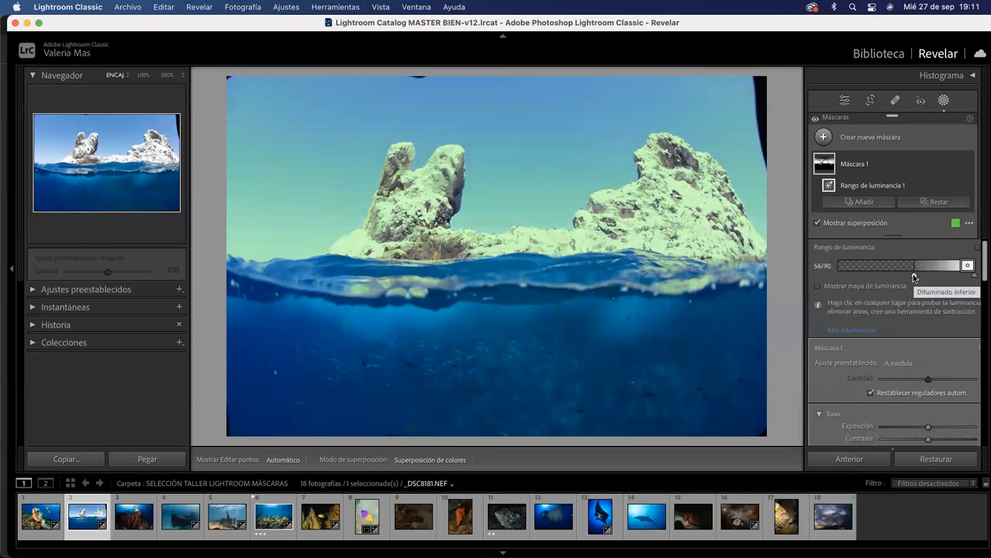
drag(913, 276, 917, 275)
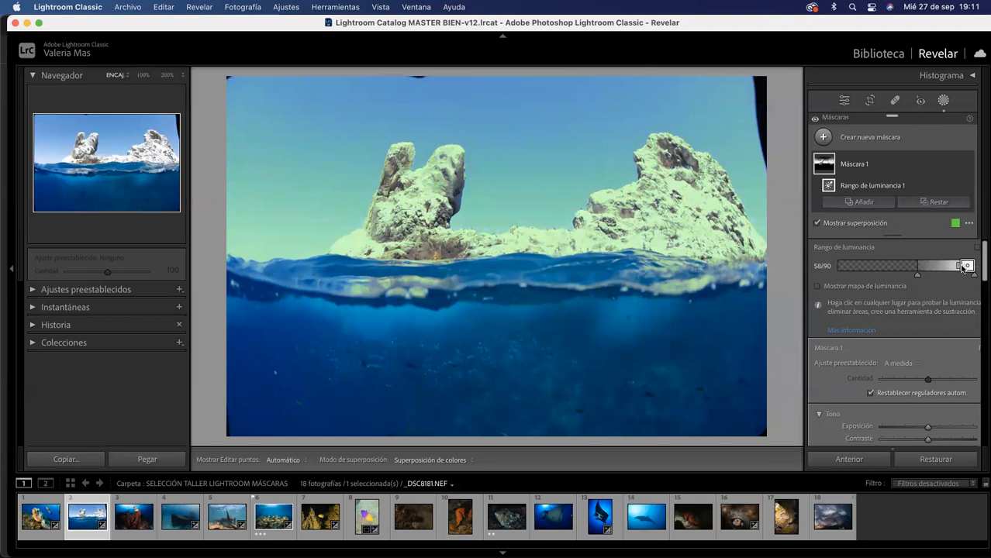
Experiment with shifting and widening the mask's selected luminance range, settling on 55/84.
mouse_move(966, 266)
mouse_down()
mouse_move(921, 266)
mouse_move(968, 266)
mouse_up()
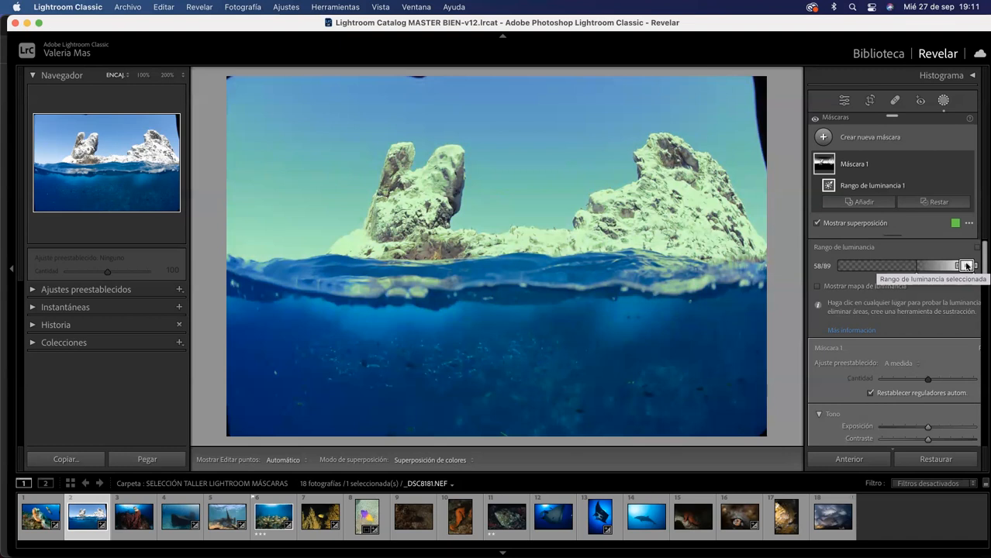
drag(966, 265, 948, 266)
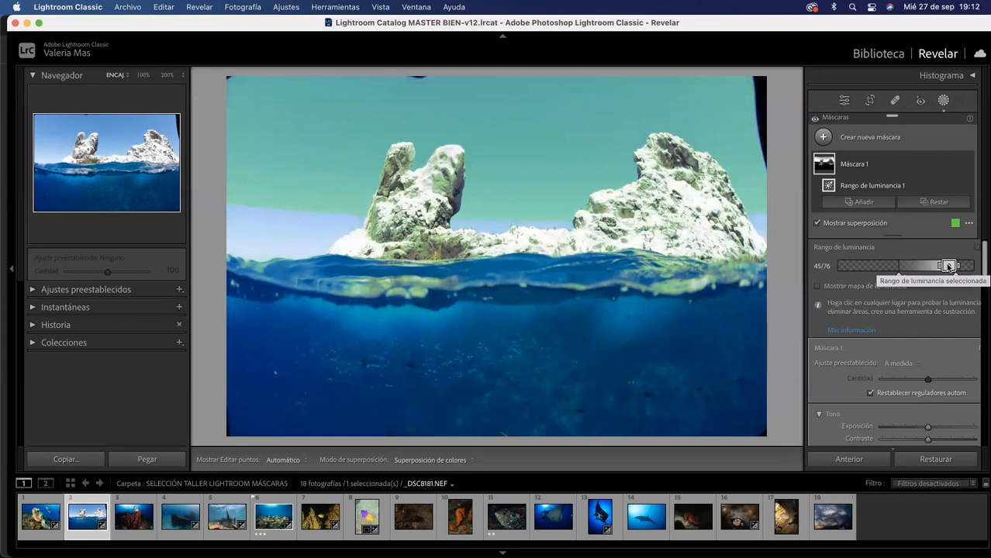
drag(948, 266, 968, 266)
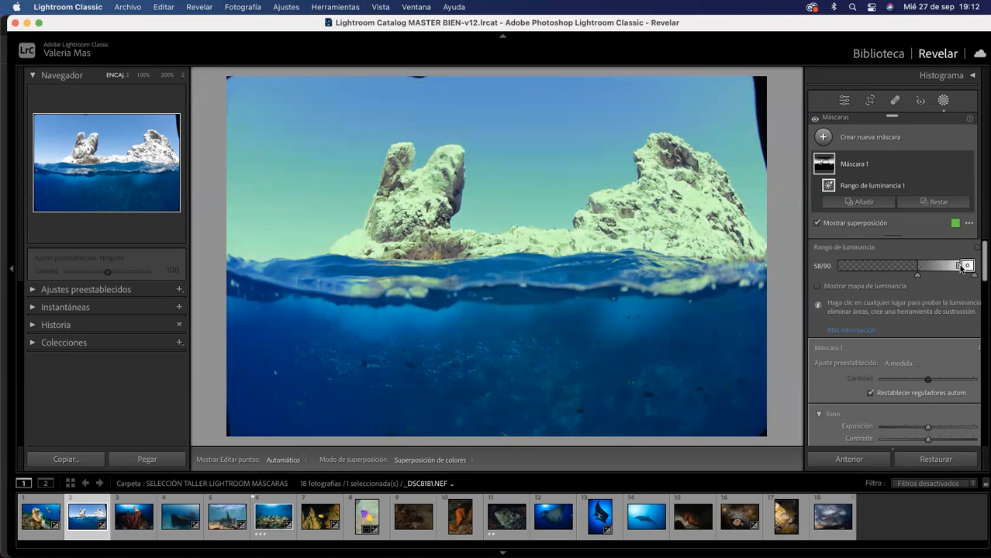
mouse_move(961, 268)
mouse_down()
mouse_move(911, 265)
mouse_move(961, 266)
mouse_up()
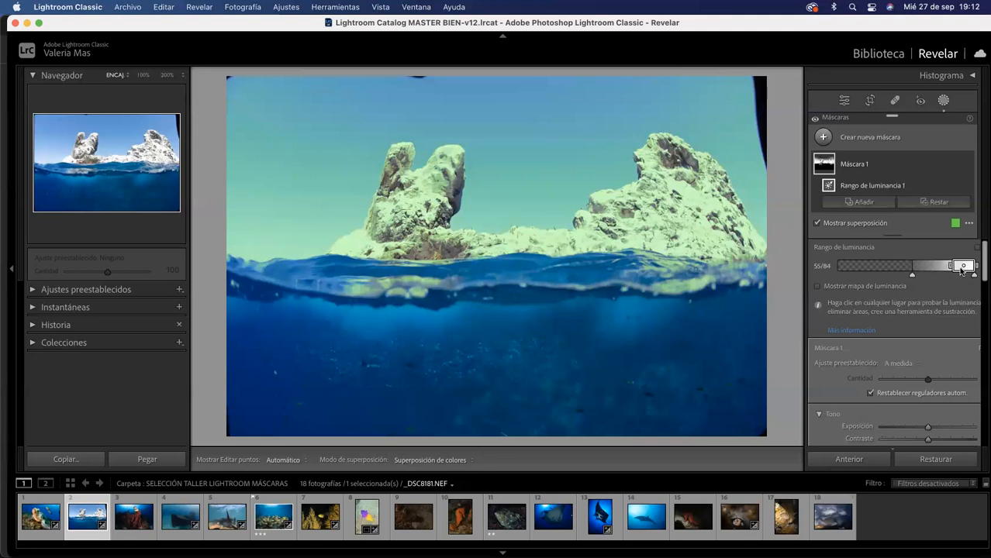
drag(948, 266, 925, 267)
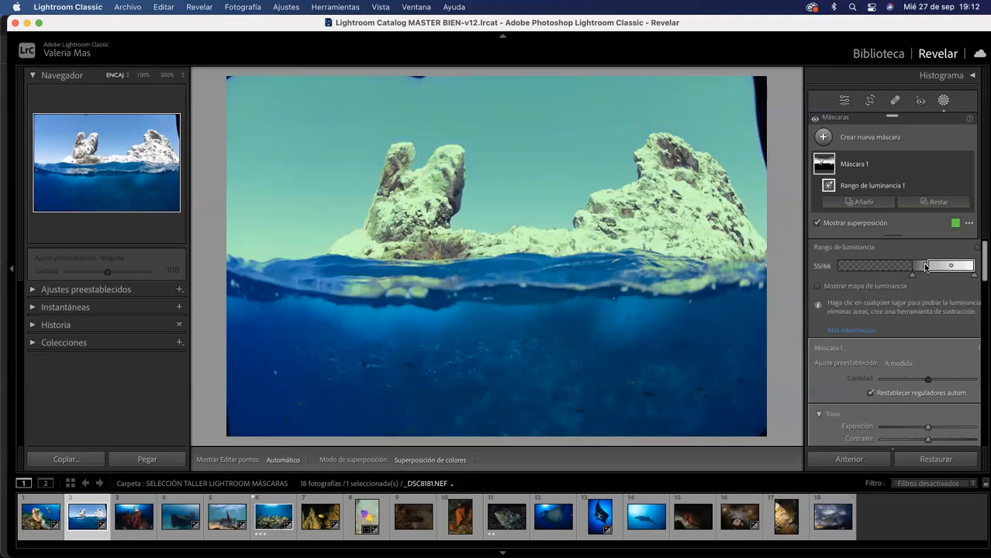
drag(924, 266, 943, 266)
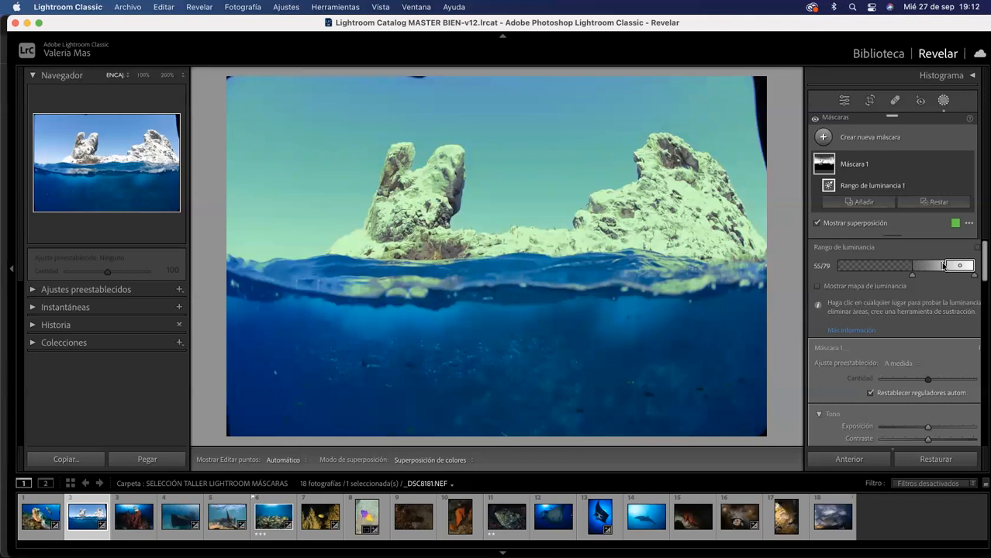
mouse_move(943, 266)
mouse_down()
mouse_move(969, 266)
mouse_move(950, 266)
mouse_up()
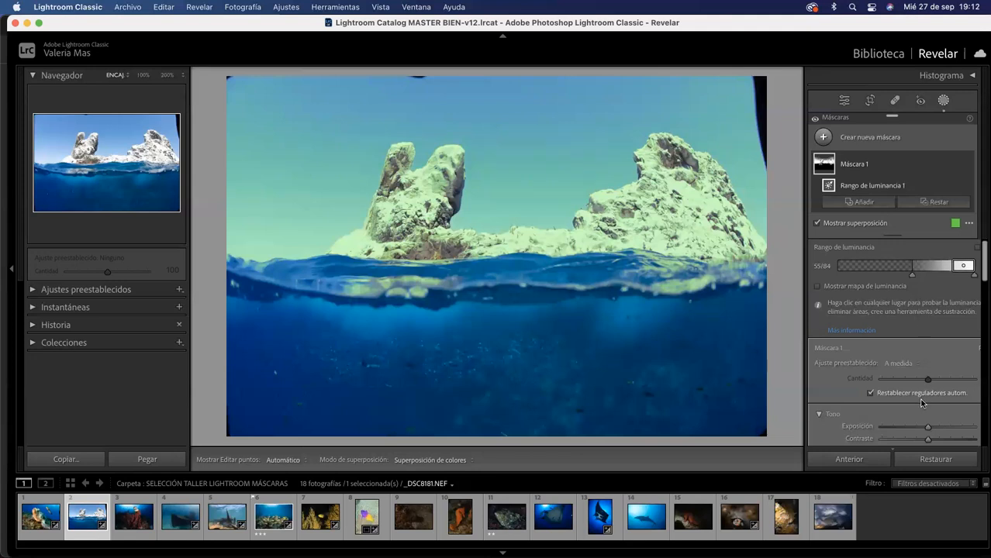
Lower the highlights and slightly reduce the exposure of the luminance mask, add a little contrast and leave masking.
scroll(927, 425, down, 3)
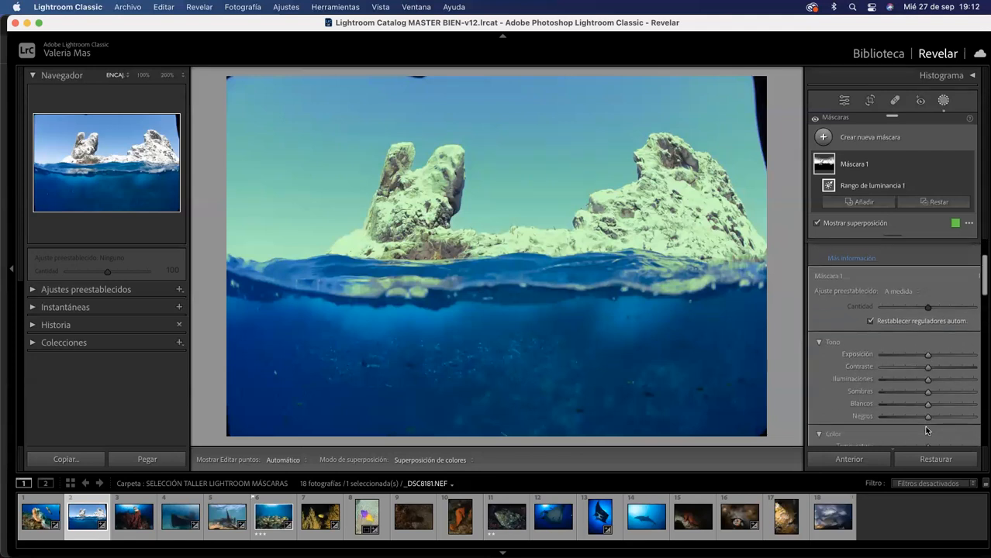
drag(928, 380, 912, 379)
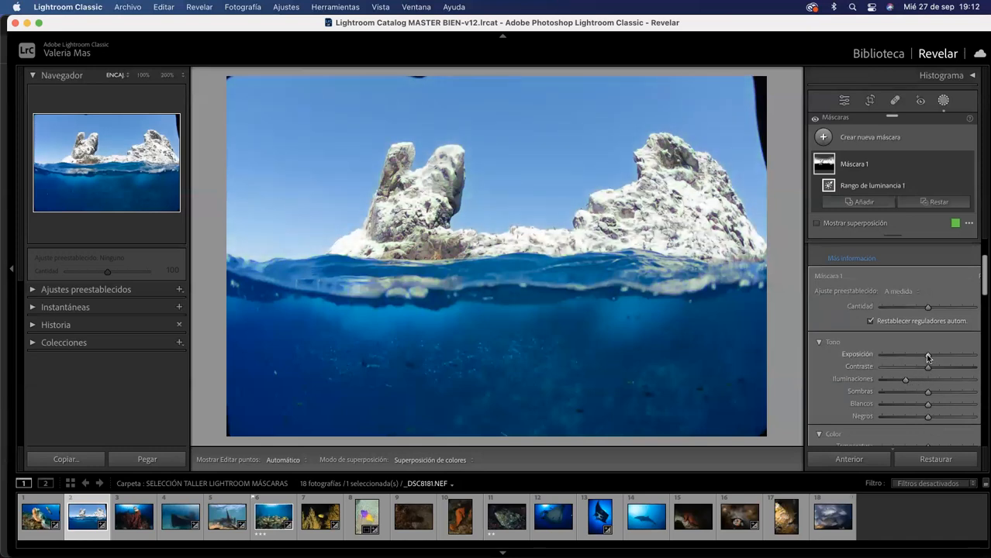
drag(922, 355, 921, 355)
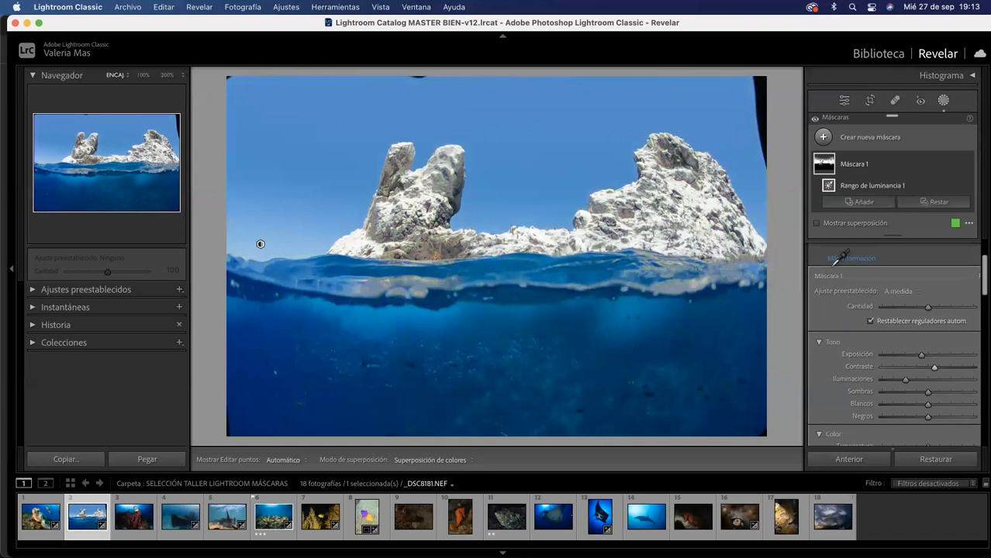
click(943, 102)
Add a second mask with a linear gradient rising from the photo's lower edge, over the water, to mid-height of the rocks.
click(943, 102)
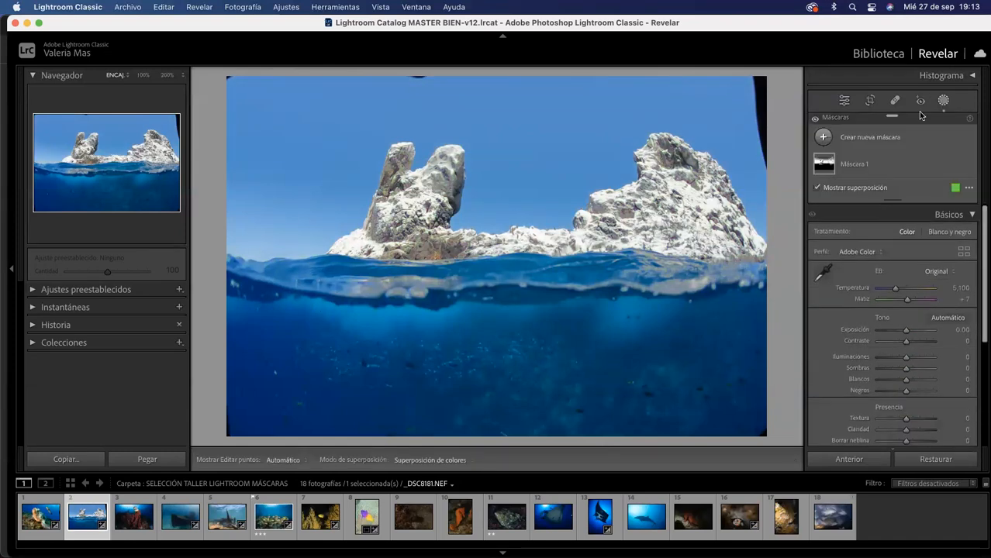
click(823, 137)
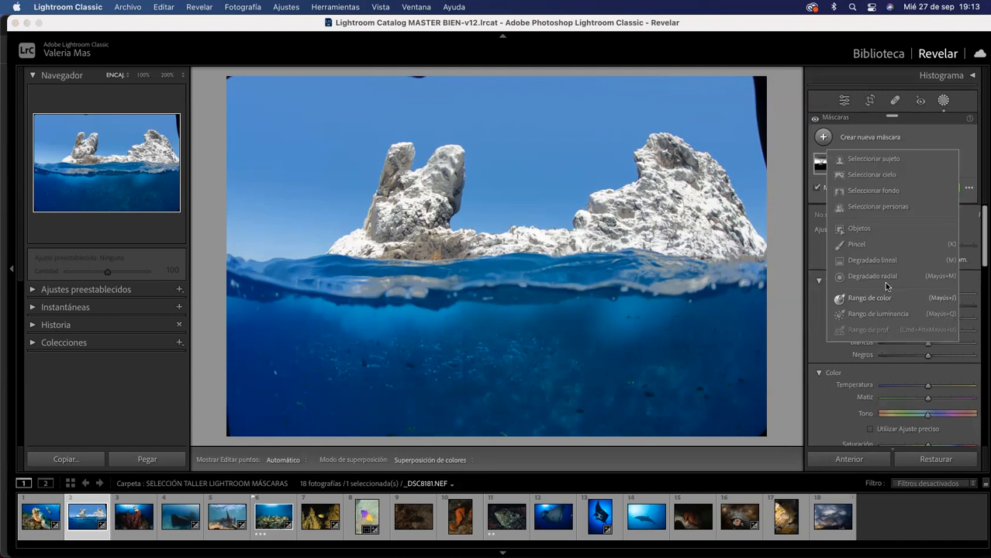
click(877, 260)
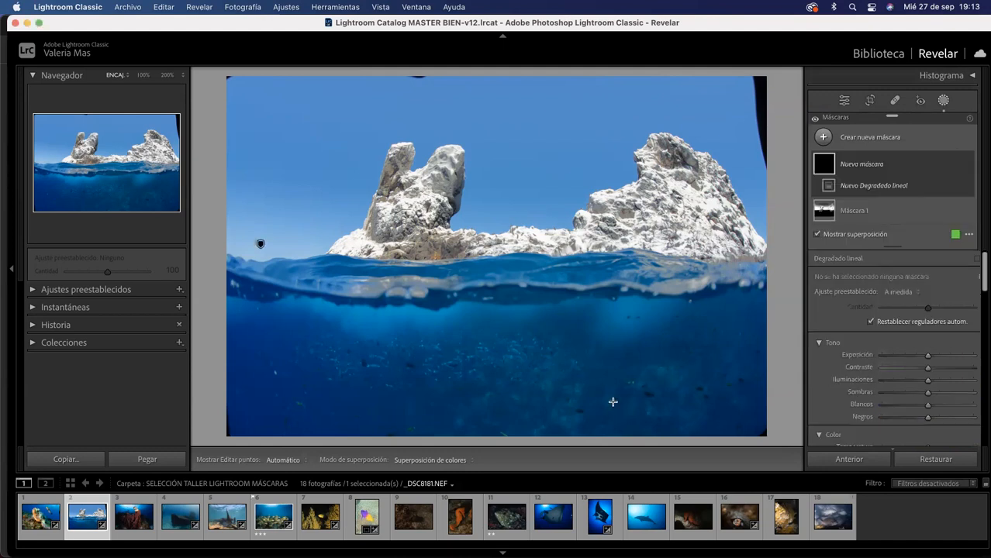
drag(572, 431, 590, 186)
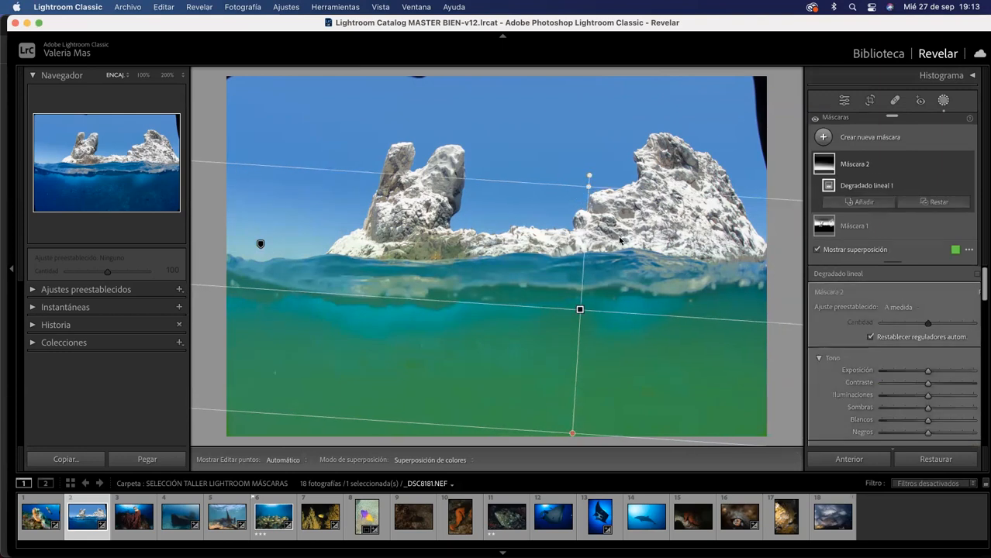
Hide the mask overlay, raise the exposure and contrast of the underwater gradient and adjust its tint slightly.
key(o)
drag(937, 374, 945, 379)
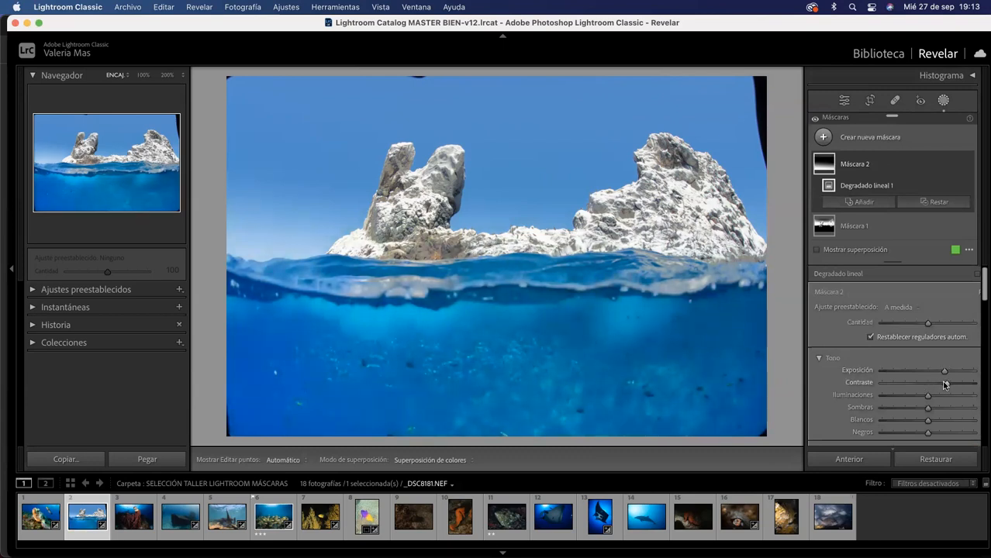
scroll(940, 383, down, 3)
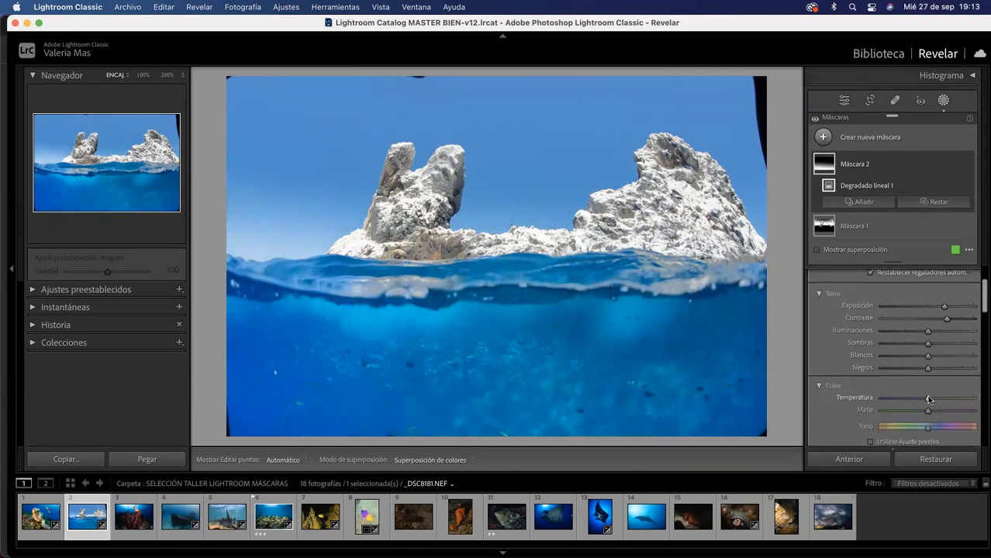
drag(928, 410, 933, 410)
Slightly increase the clarity of the underwater gradient mask and raise its dehaze a bit more.
scroll(920, 372, down, 3)
scroll(920, 372, down, 3)
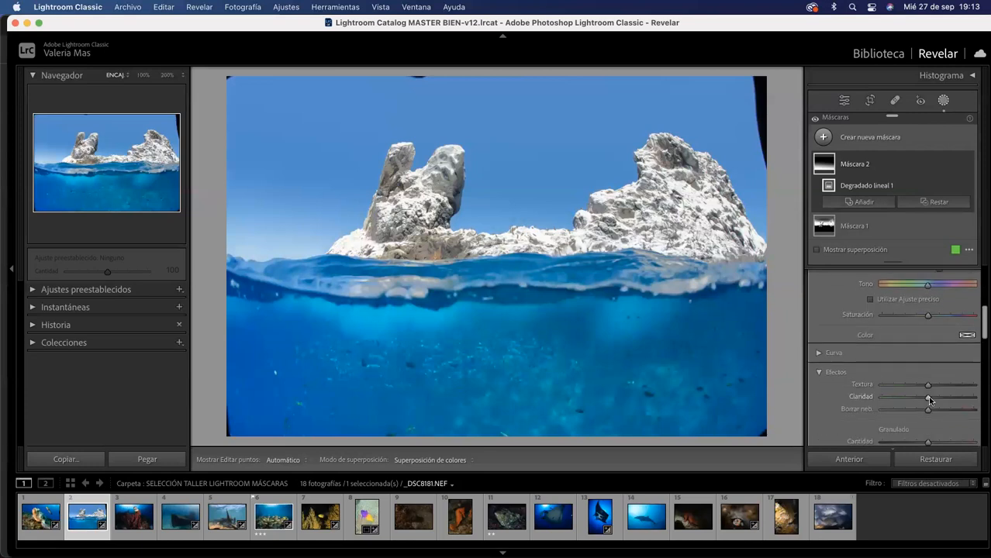
drag(927, 408, 931, 410)
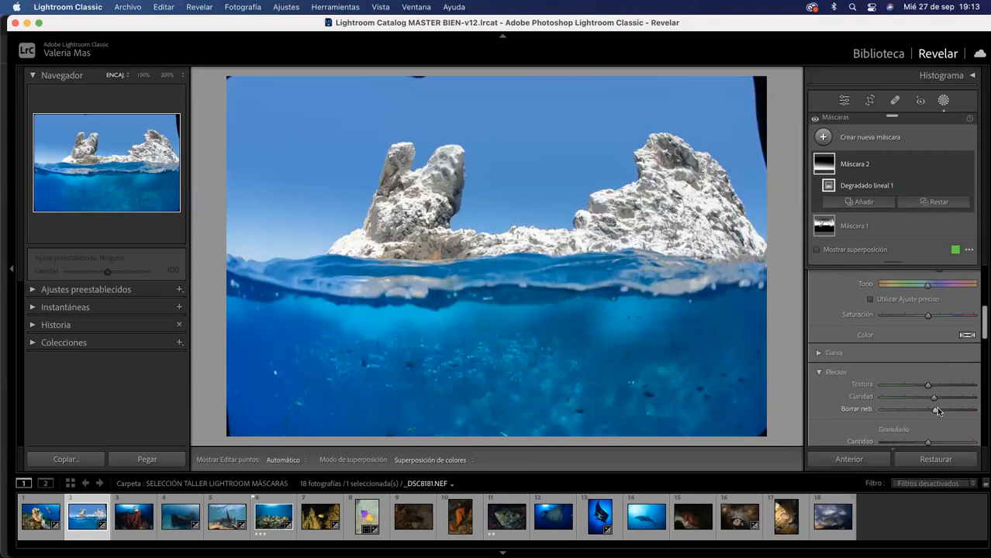
drag(936, 408, 933, 411)
click(942, 410)
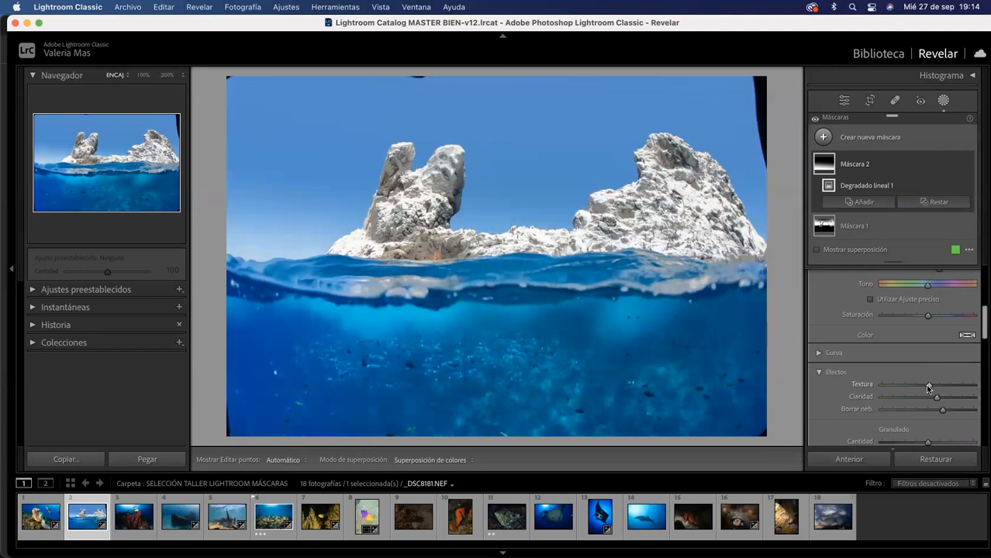
mouse_move(529, 139)
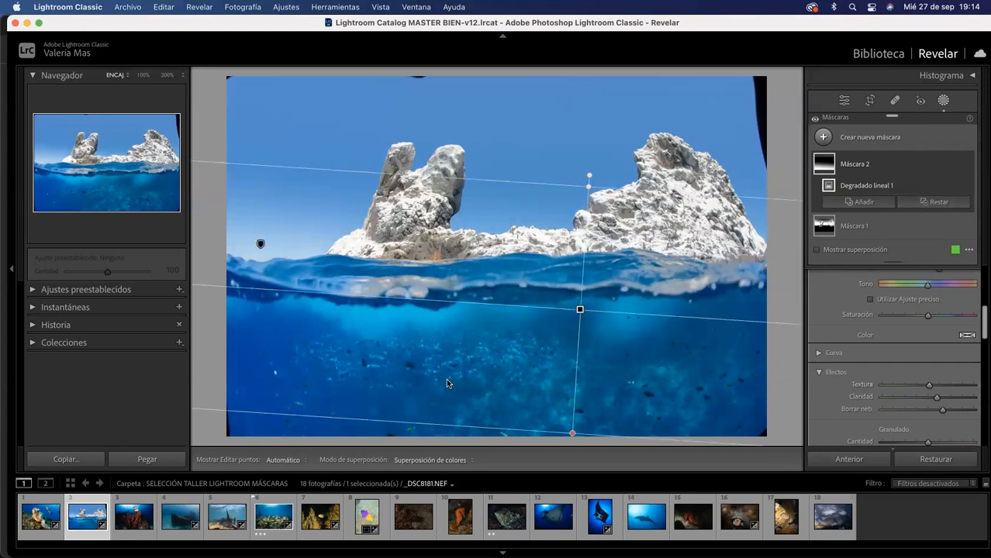
Leave masking and increase the aqua saturation of the whole photo in the HSL adjustments.
click(943, 100)
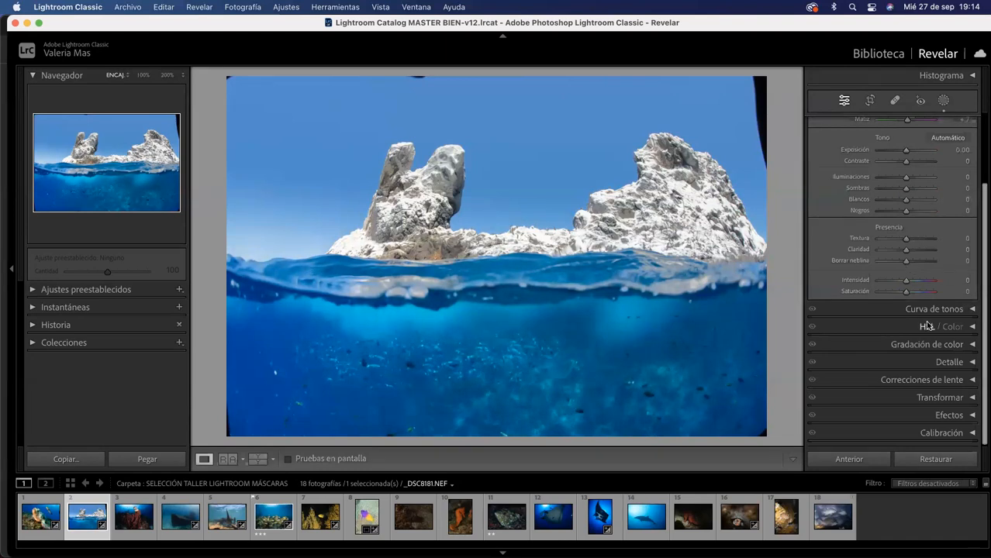
click(973, 326)
scroll(932, 358, down, 2)
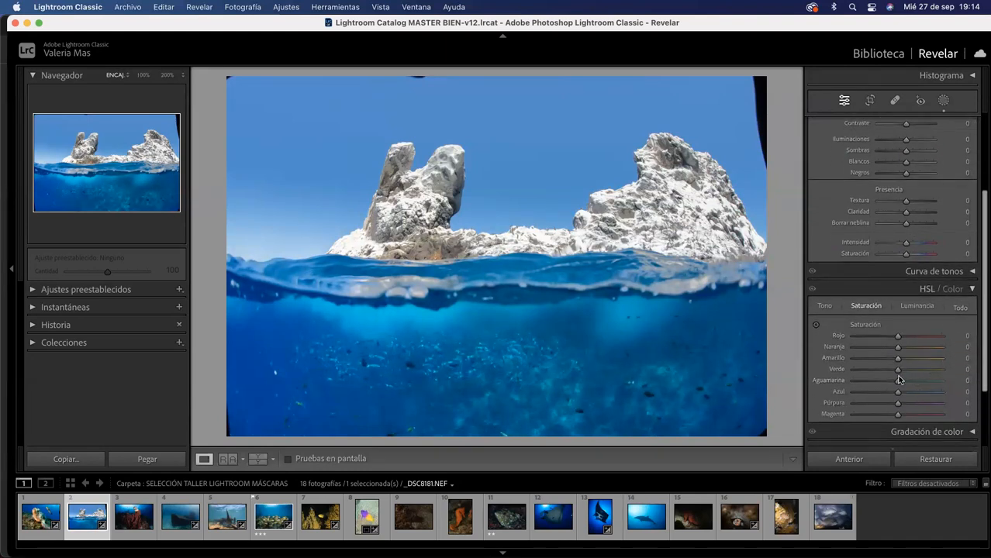
mouse_move(898, 381)
mouse_down()
mouse_move(922, 378)
mouse_move(801, 379)
mouse_move(910, 380)
mouse_up()
Check the mask list, compare the photo before and after in a stacked view, and return to the single view.
click(944, 102)
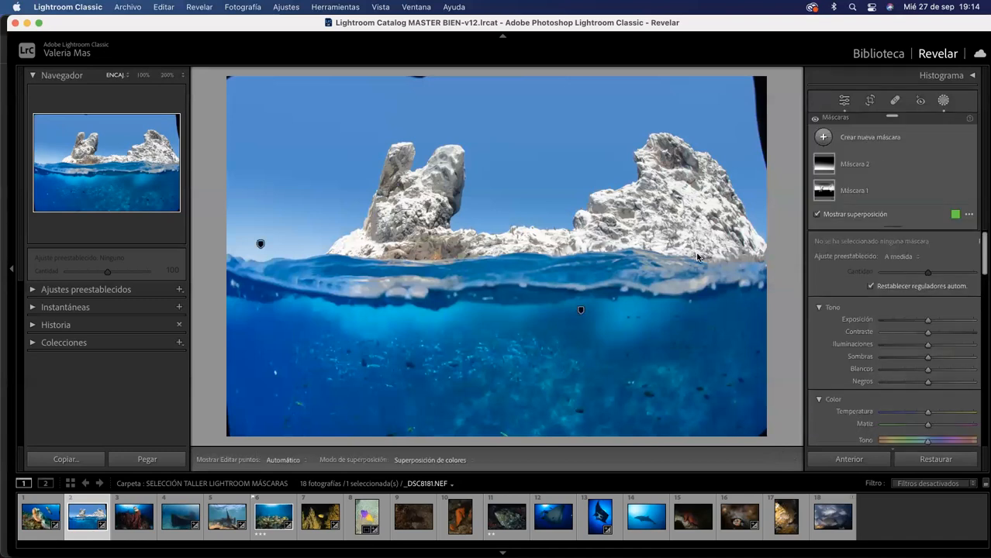
click(944, 102)
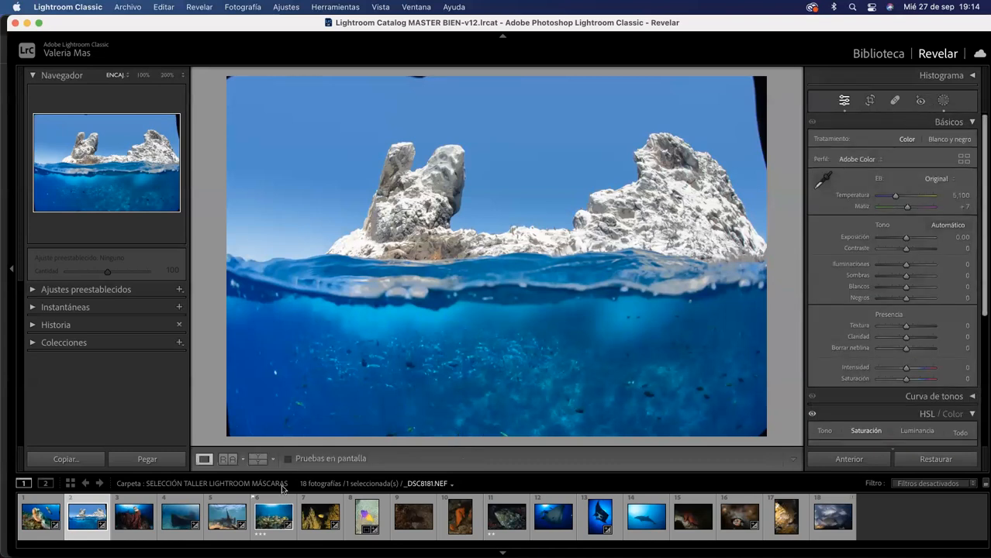
click(257, 459)
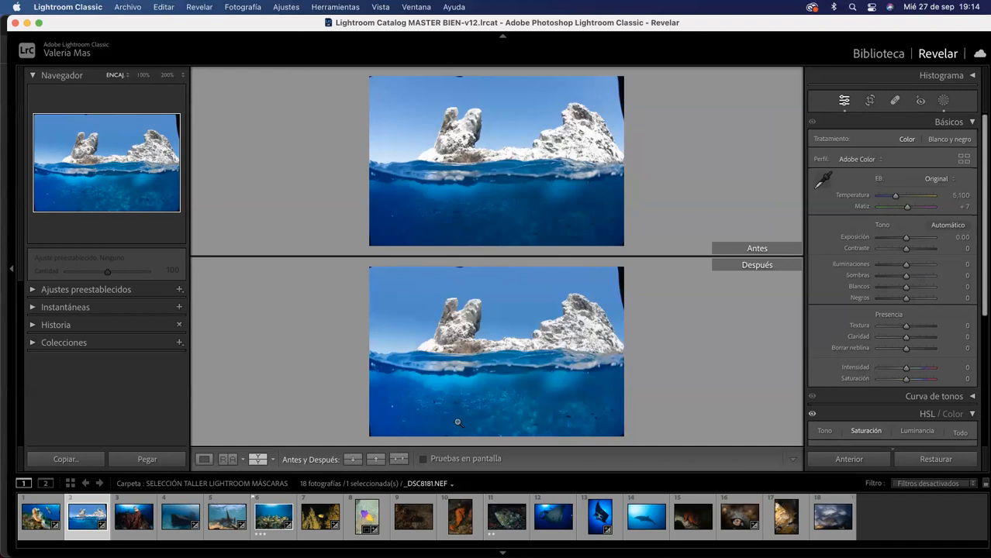
click(203, 459)
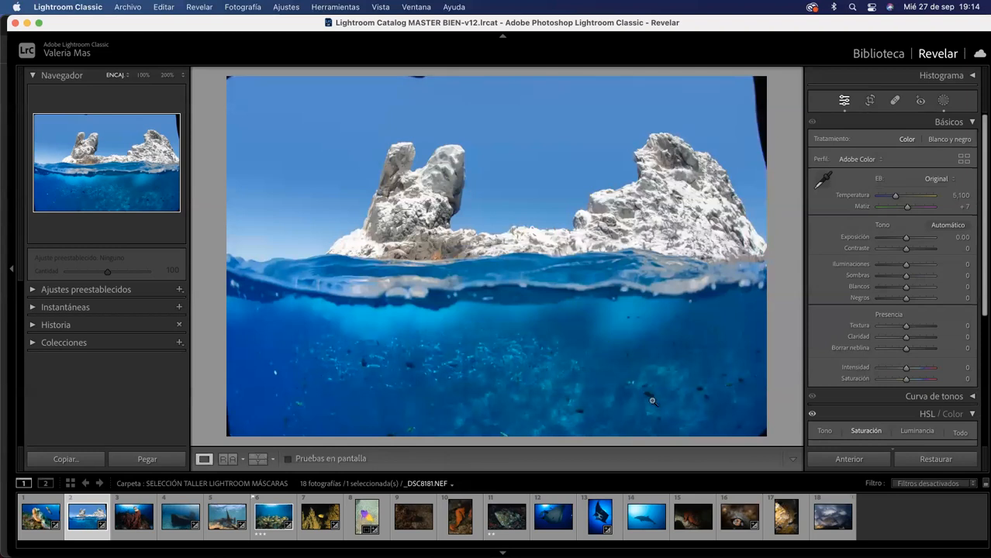
Add a linear gradient mask rising from the bottom edge of the half-underwater photo and slightly lower its exposure.
click(942, 100)
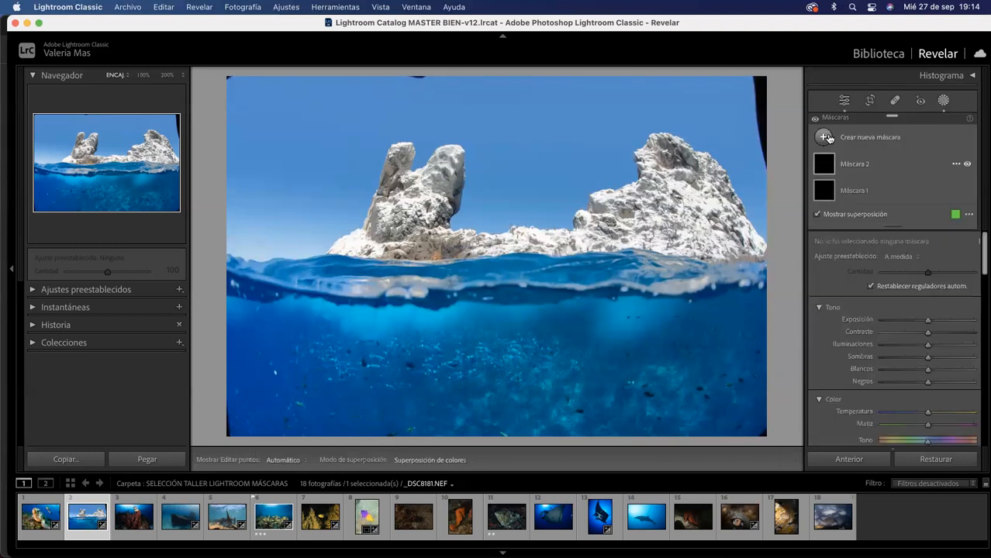
click(827, 137)
click(874, 261)
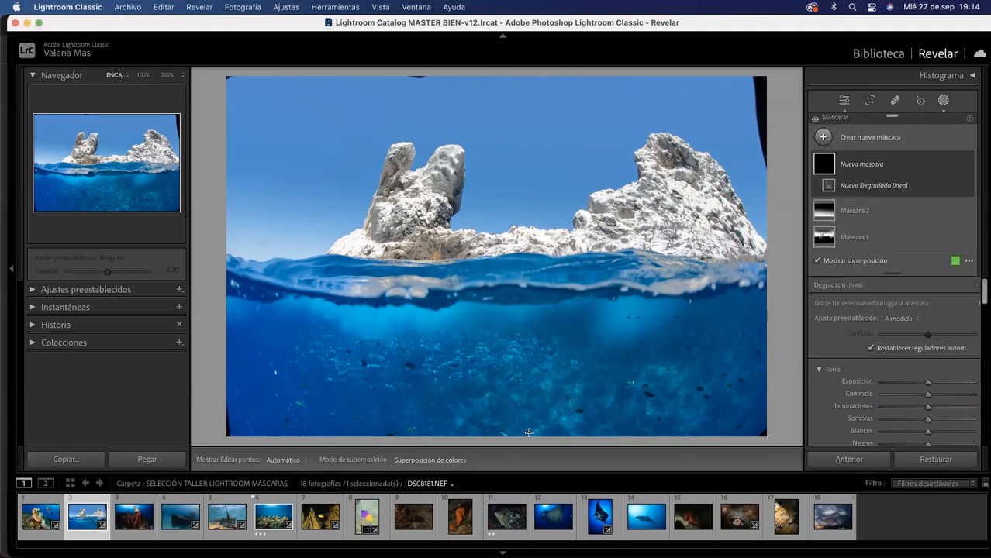
drag(530, 428, 535, 345)
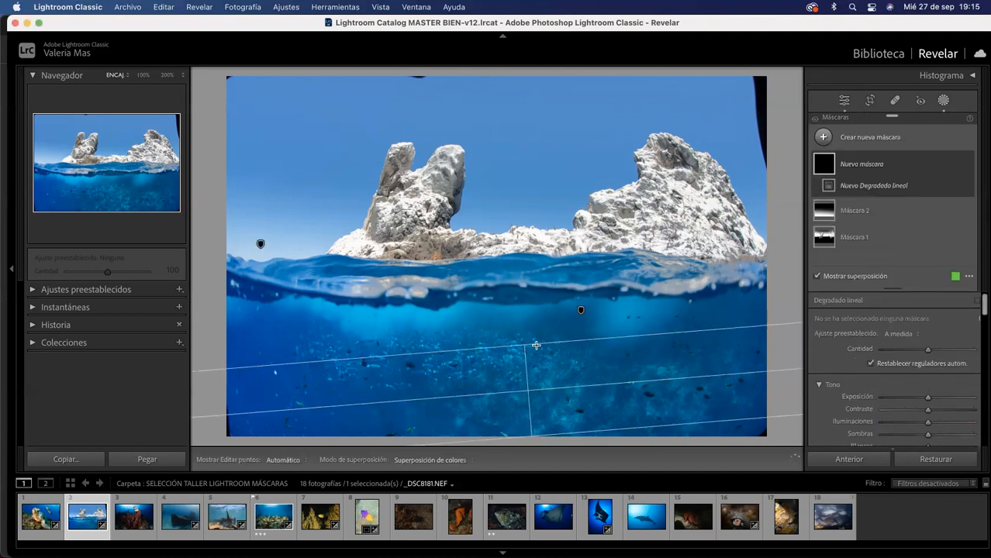
click(917, 399)
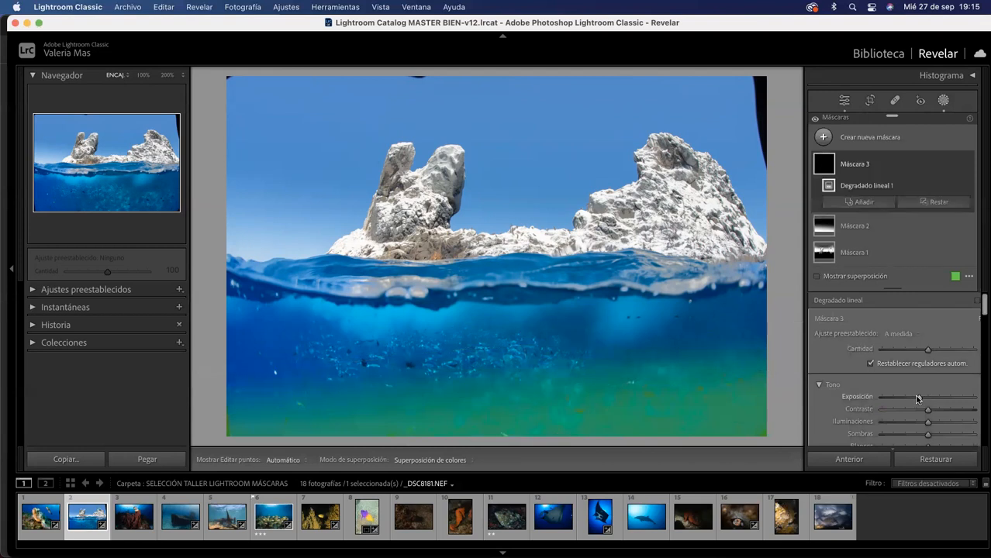
drag(918, 399, 909, 399)
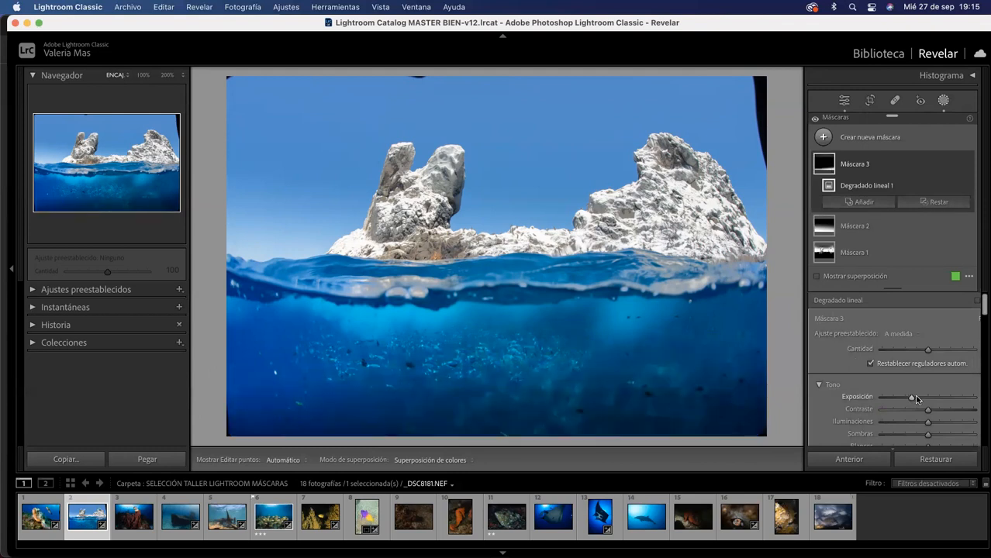
key(super+z)
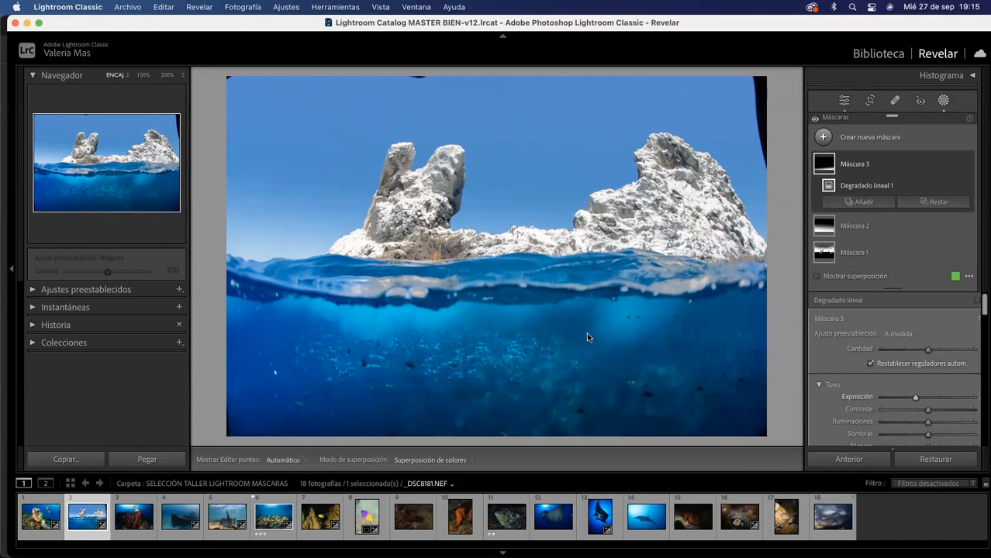
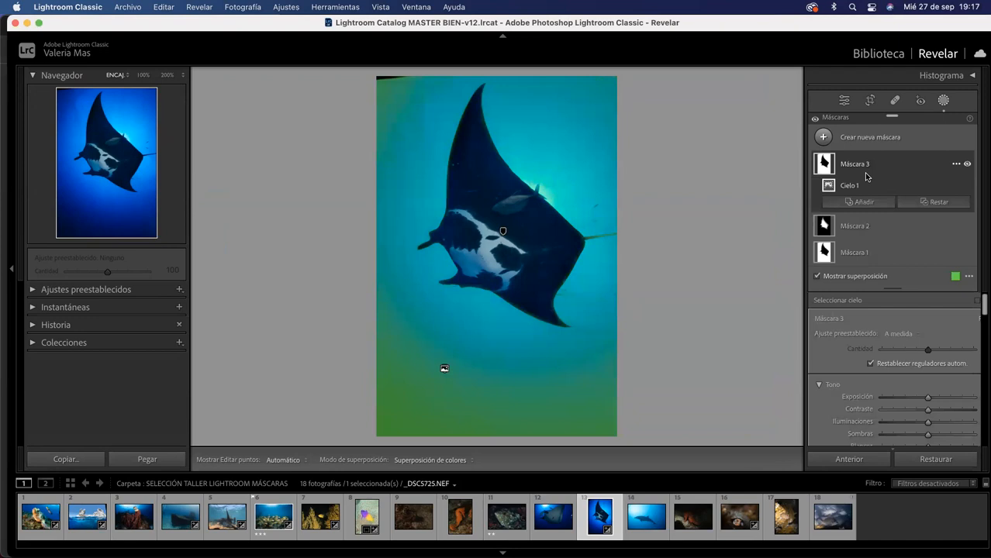
Undo the sky mask on the manta ray photo and open the dolphin photo _DSC9441.NEF for masking.
key(super+z)
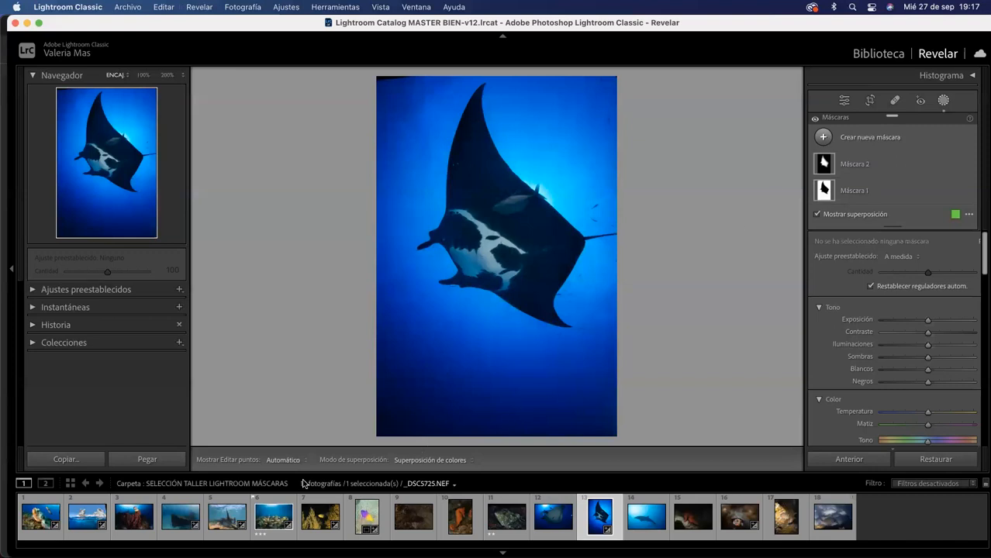
click(638, 510)
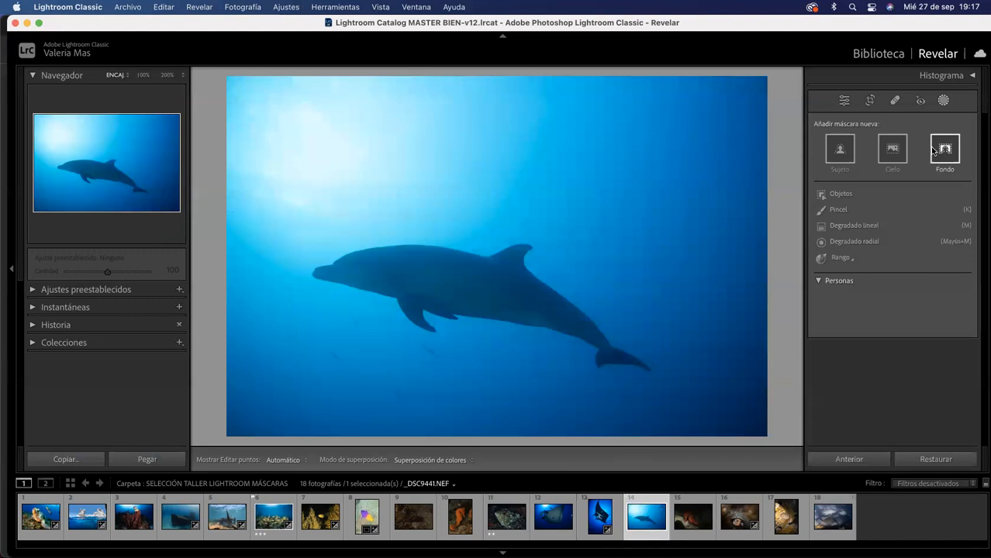
Try automatic sky and background masks in turn on the dolphin photo, undoing each selection.
click(892, 150)
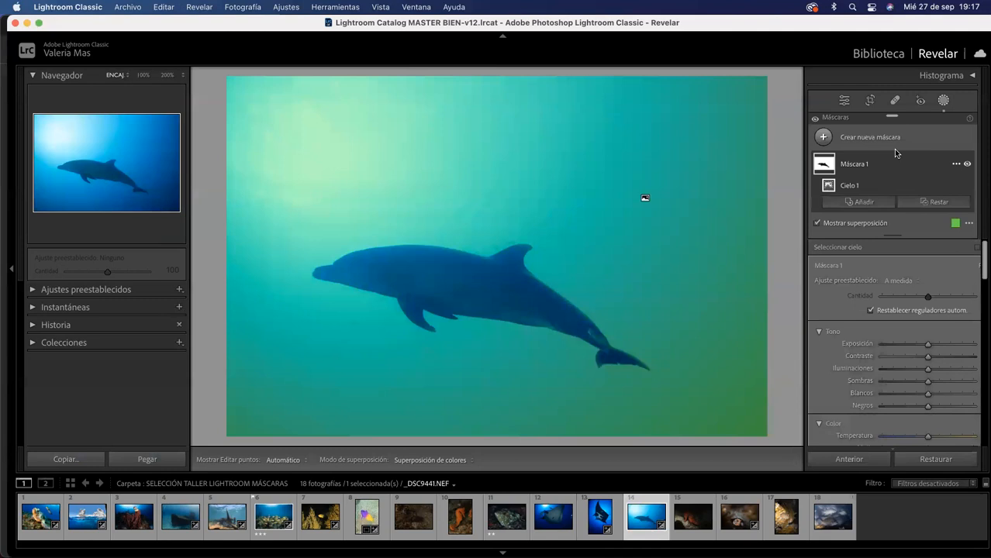
key(super+z)
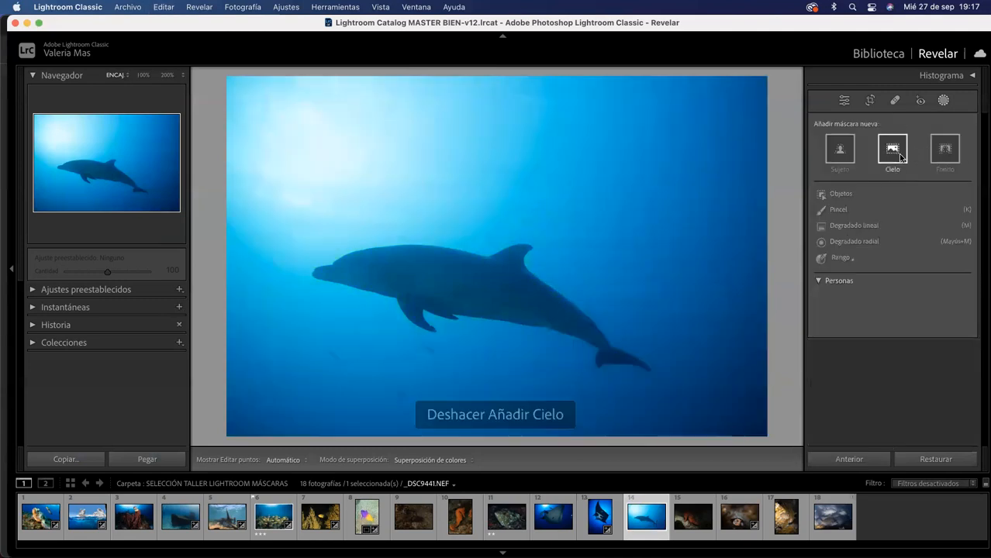
click(944, 153)
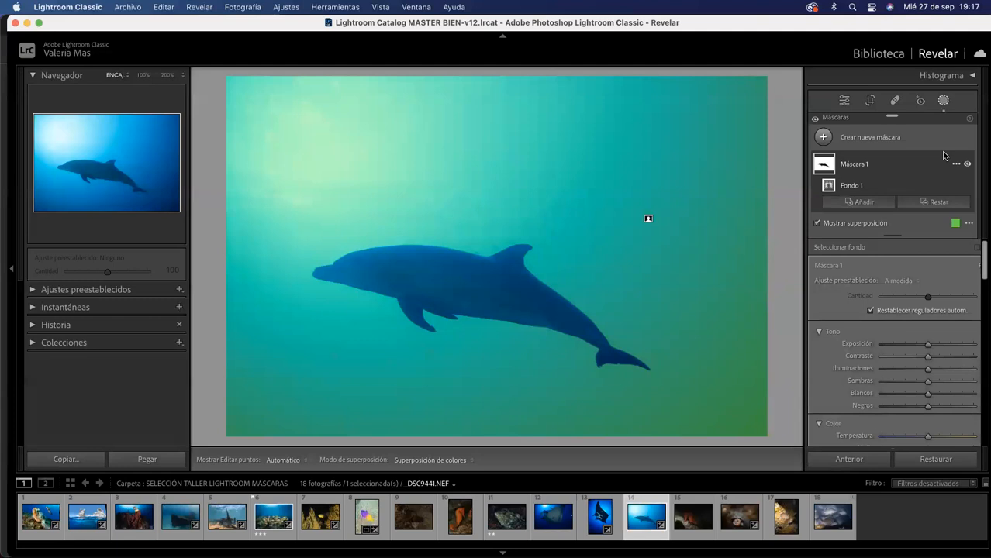
key(super+z)
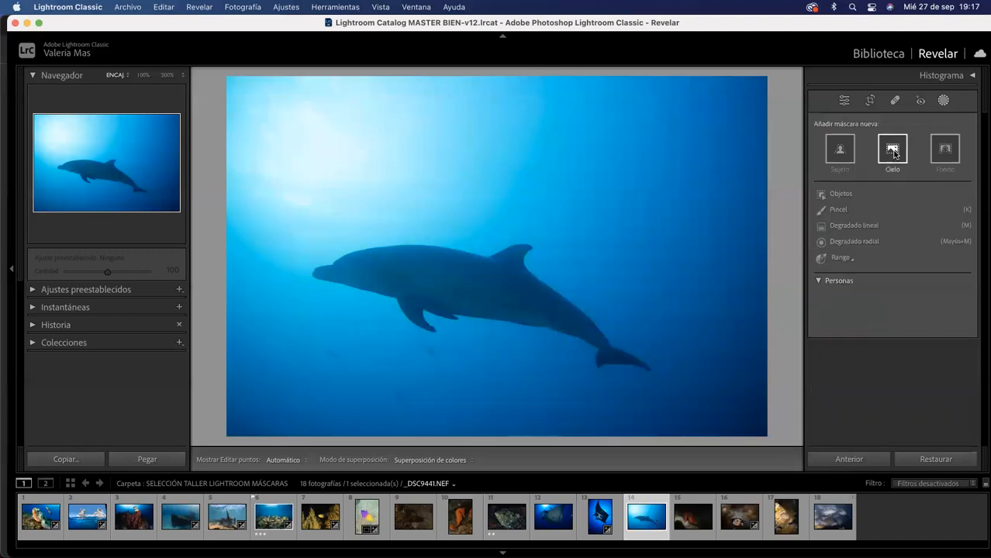
click(892, 152)
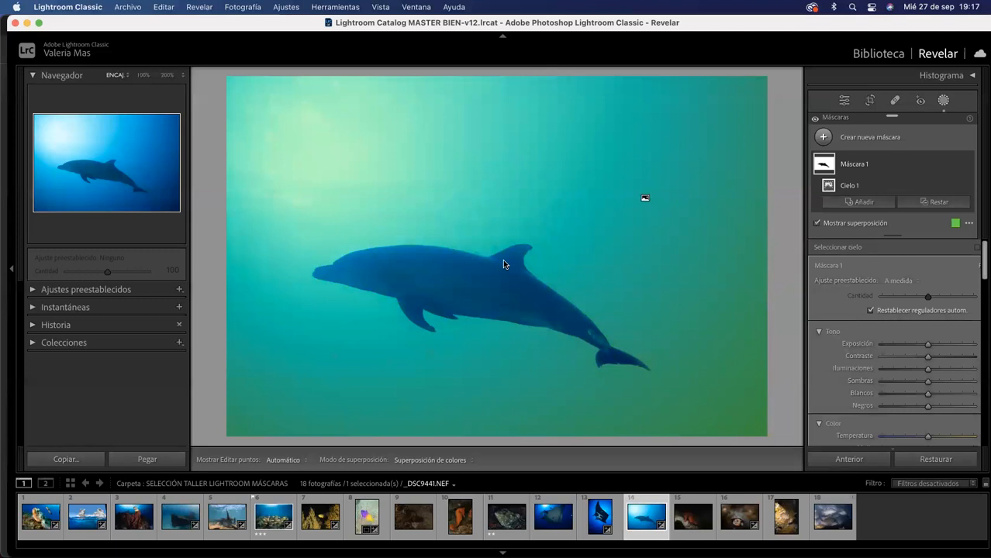
key(super+z)
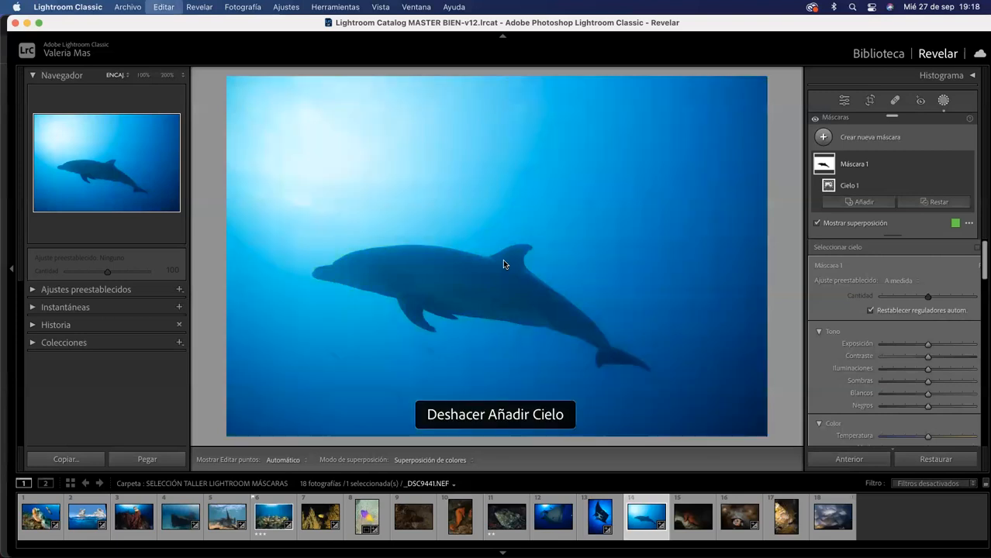
Add a background mask with lowered exposure to the dolphin photo, plus a sky mask with strongly raised exposure.
click(944, 148)
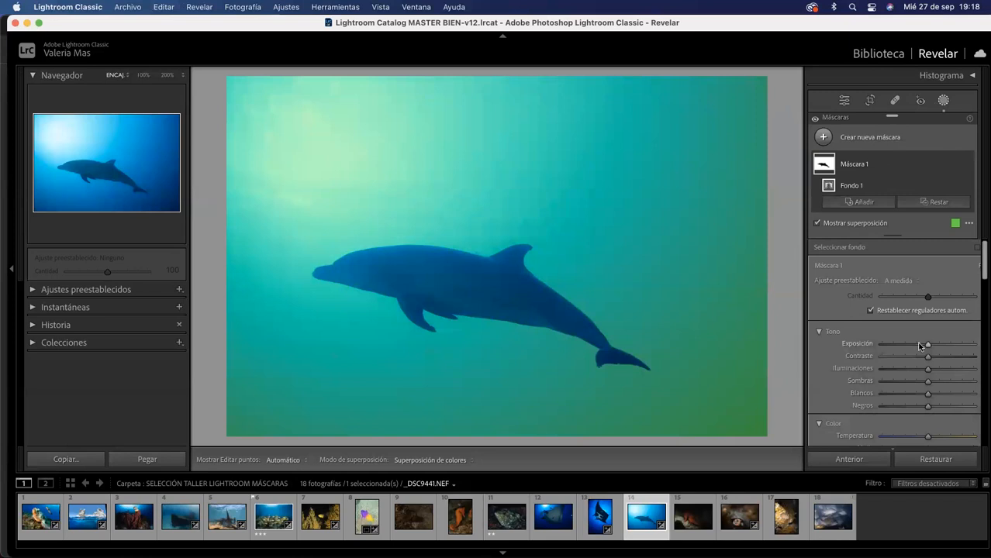
mouse_move(927, 345)
mouse_down()
mouse_move(912, 346)
mouse_move(973, 347)
mouse_move(917, 347)
mouse_up()
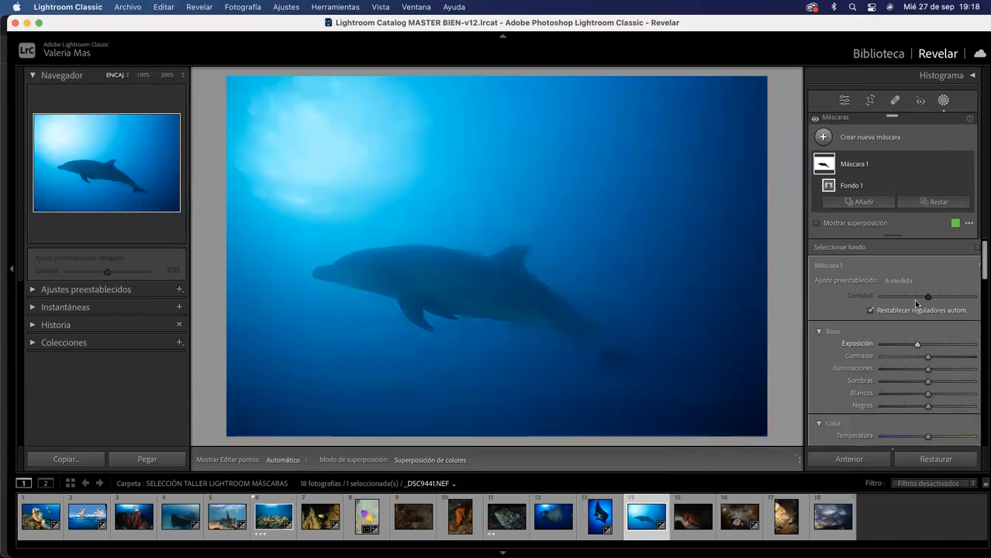
click(826, 166)
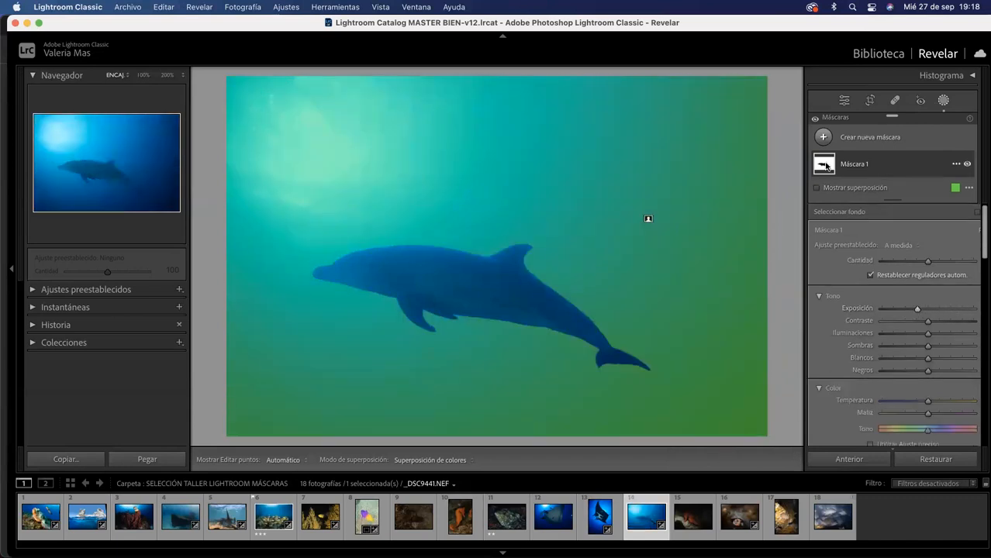
click(825, 156)
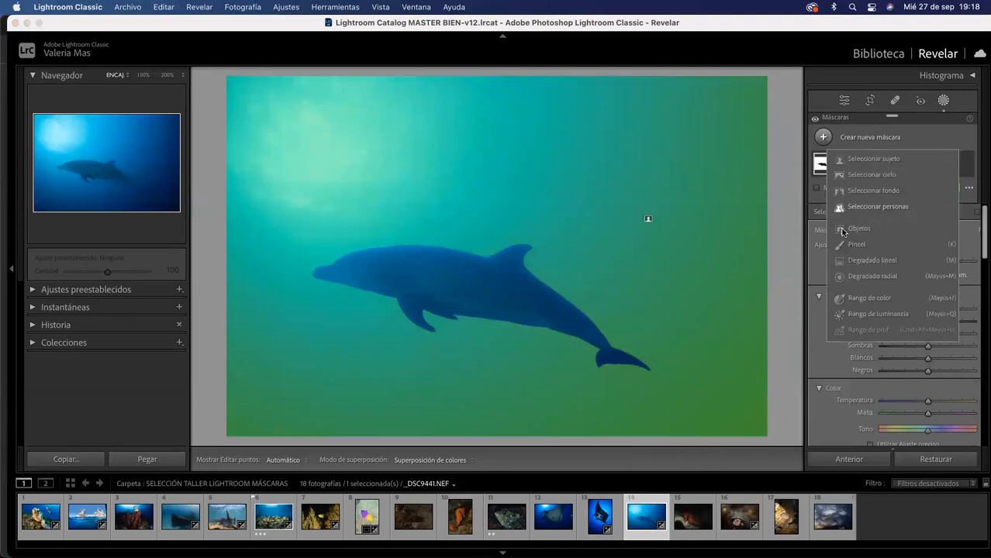
click(882, 176)
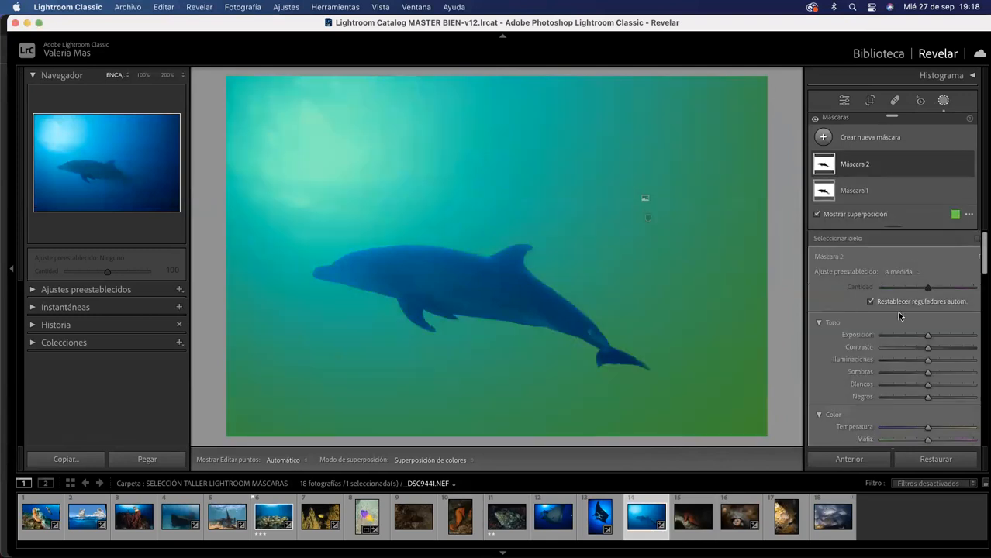
drag(928, 339, 955, 335)
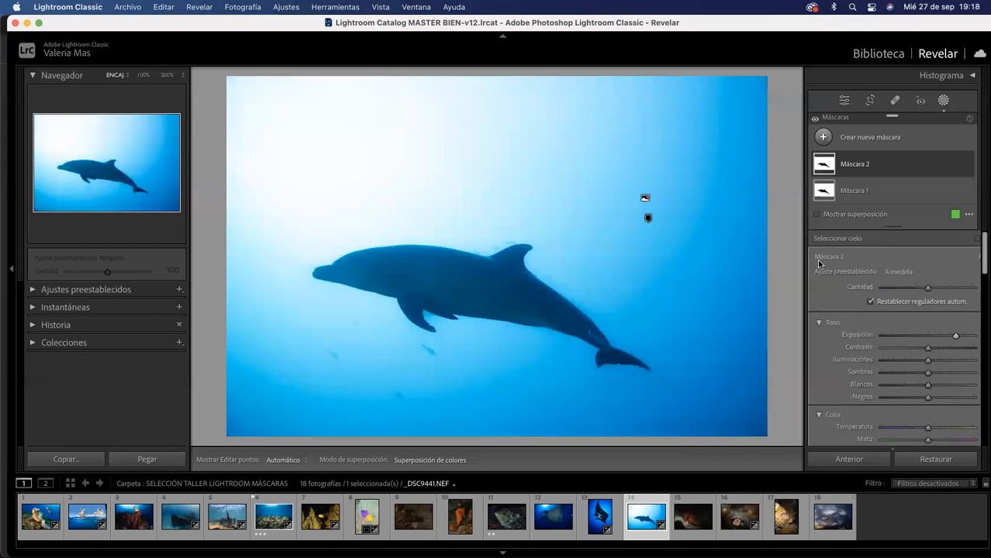
Delete both the sky mask and the background mask from the dolphin photo.
click(824, 162)
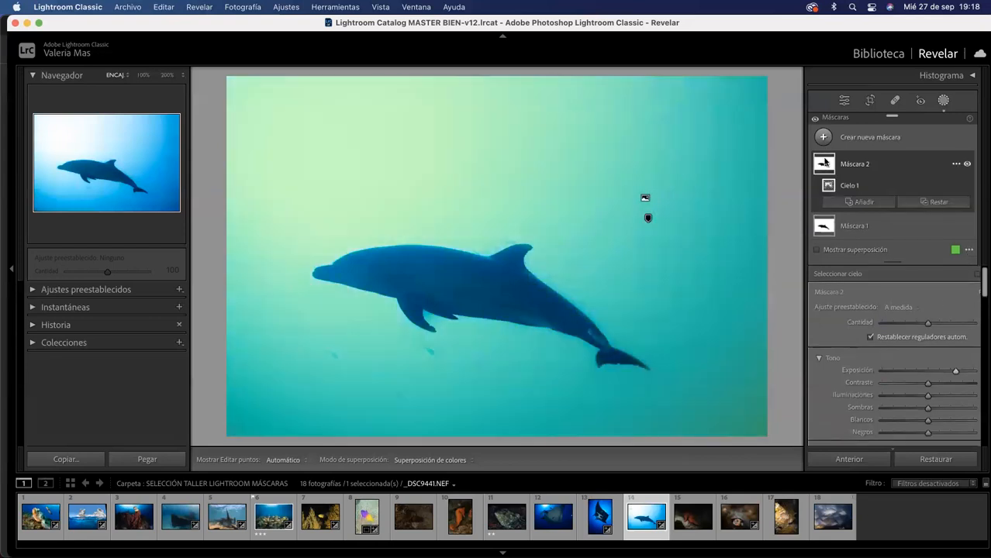
click(824, 162)
click(822, 207)
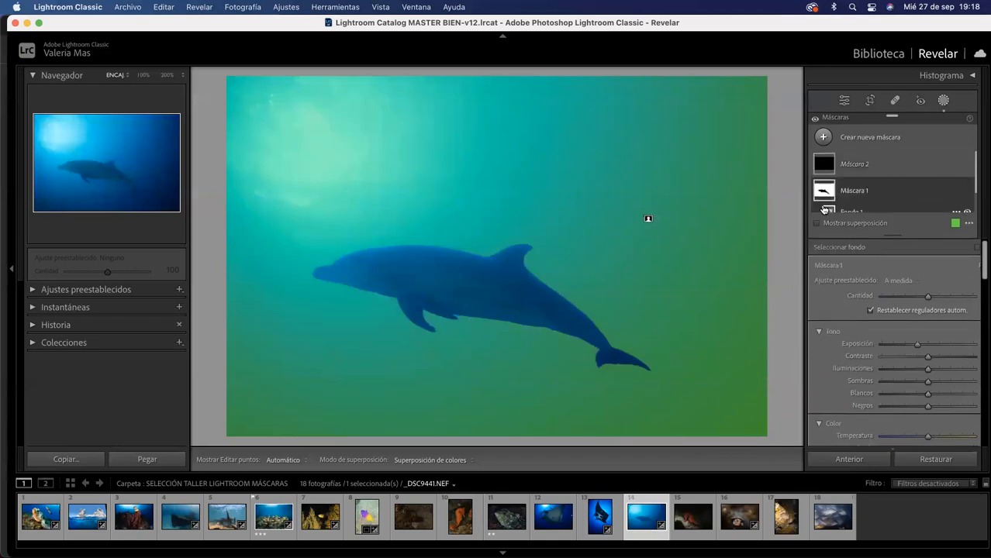
click(825, 166)
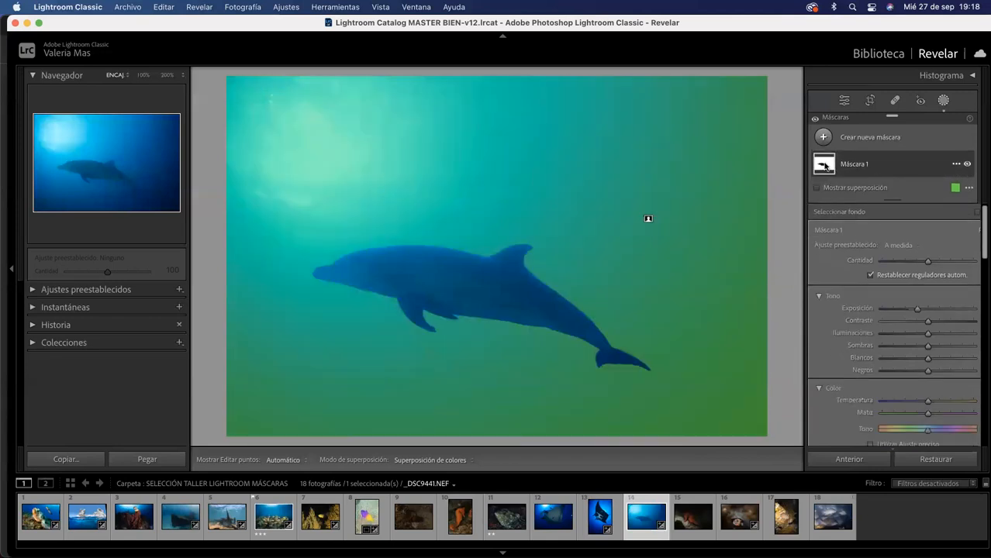
key(Delete)
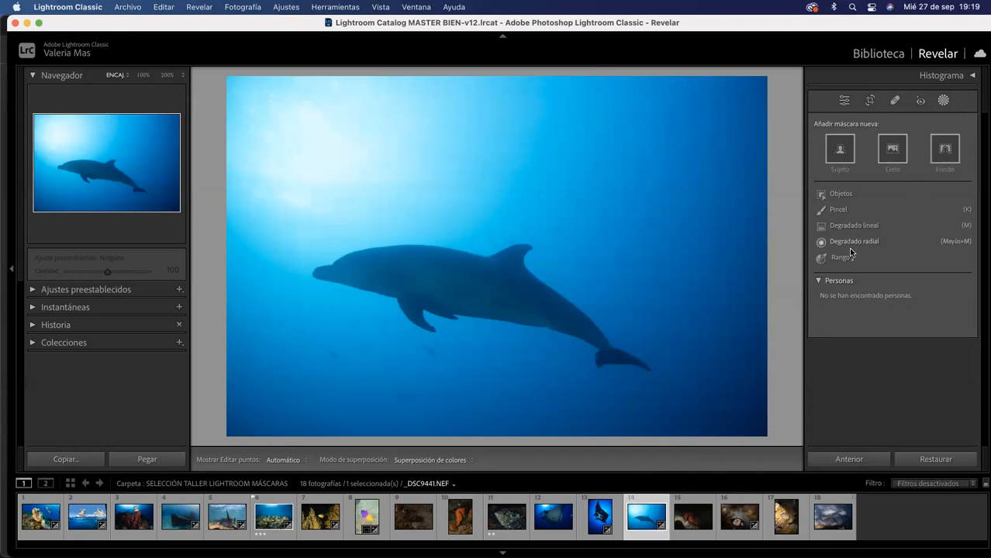
Add a sky mask covering the water around the dolphin and lower its exposure and highlights.
click(892, 151)
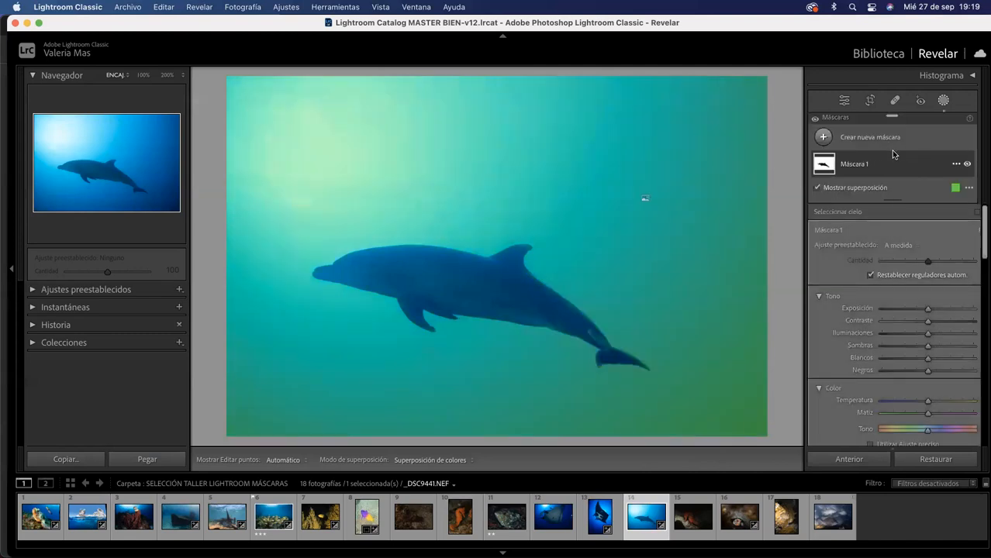
drag(928, 311, 912, 311)
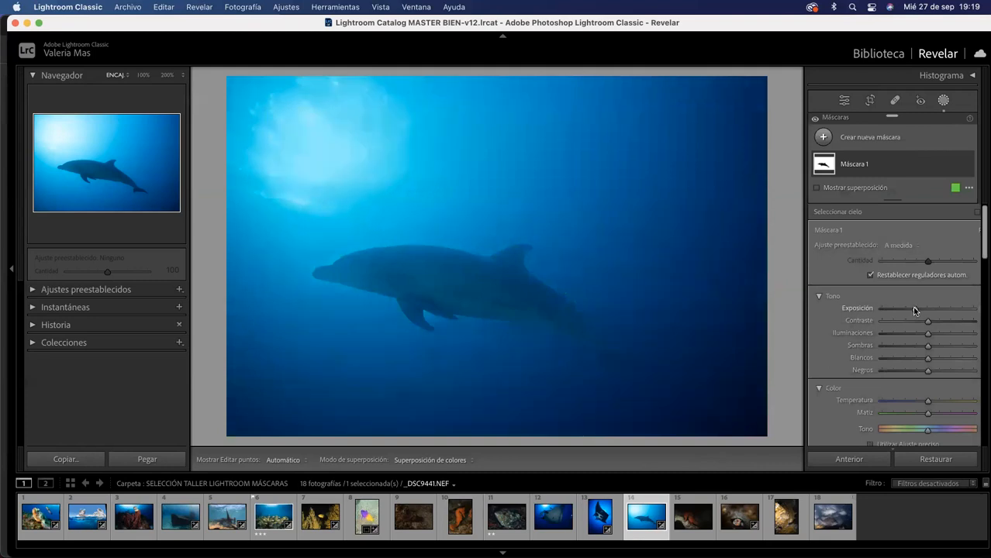
drag(927, 334, 915, 333)
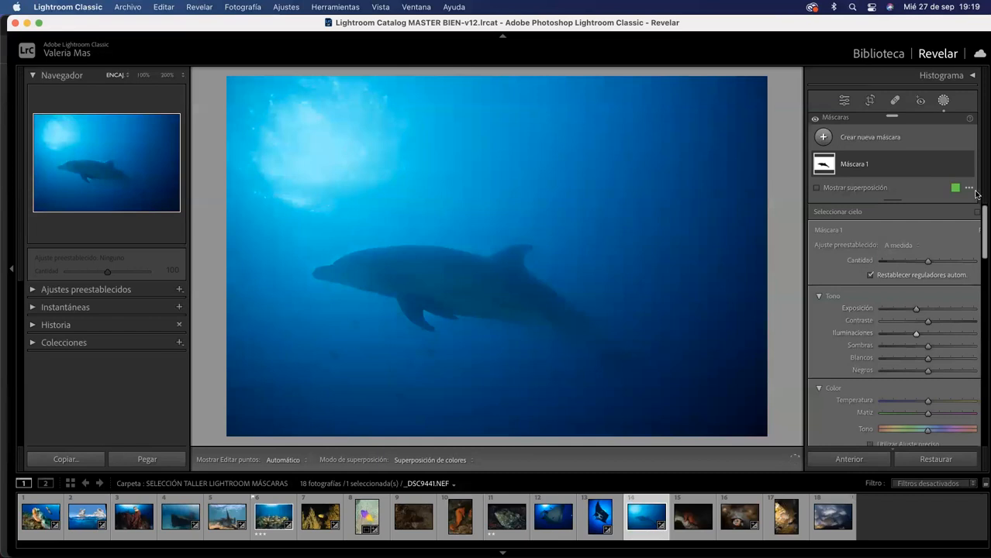
Add a subject mask for the dolphin and raise its exposure and contrast slightly.
click(825, 138)
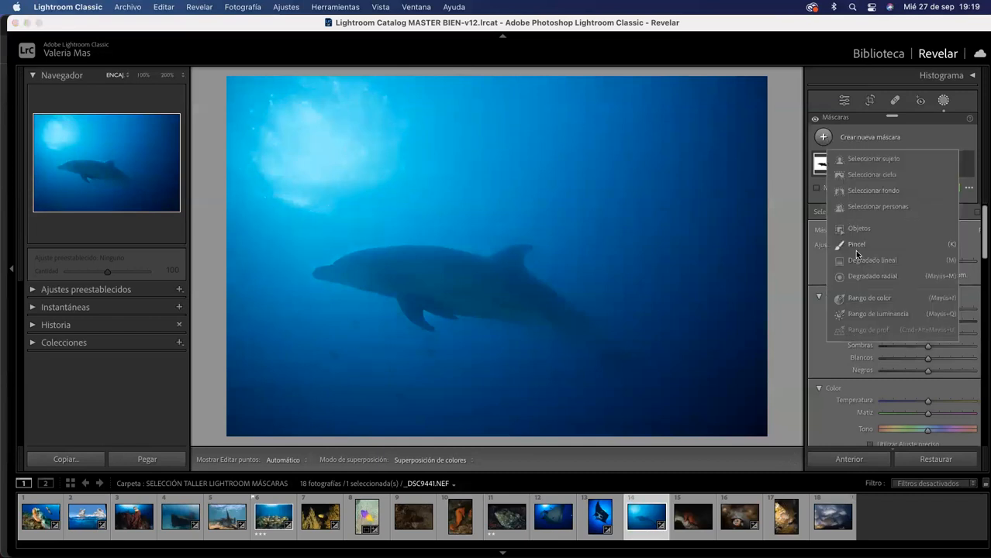
click(868, 160)
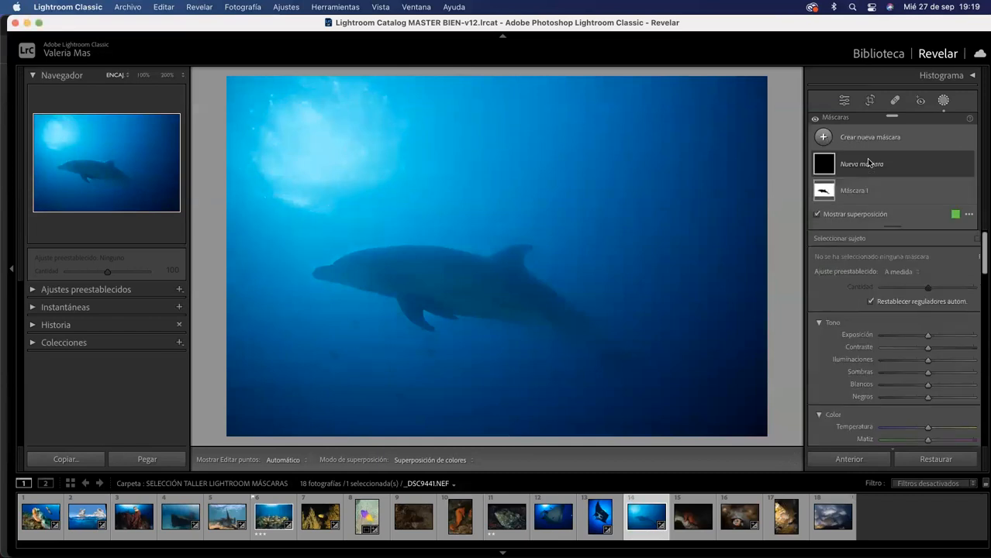
click(938, 337)
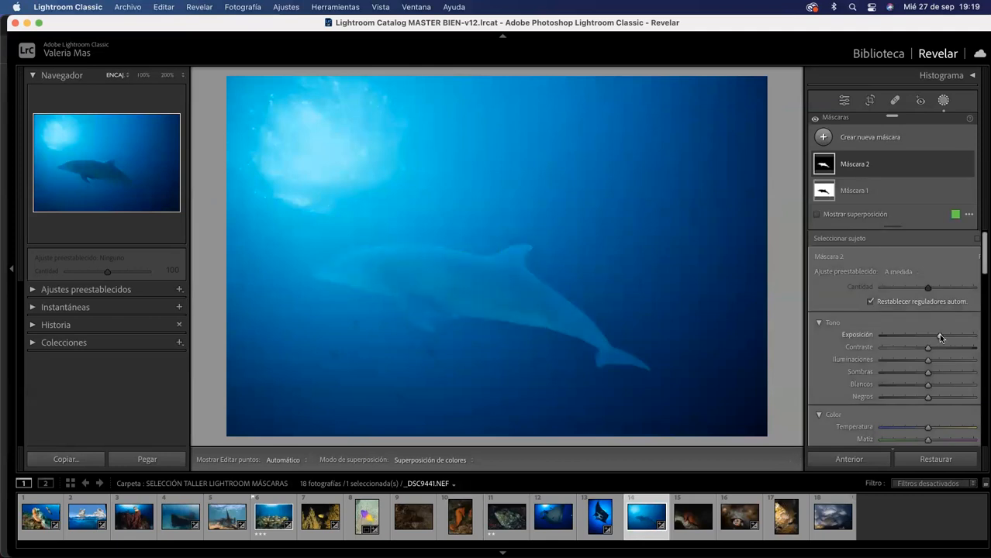
drag(929, 348, 940, 351)
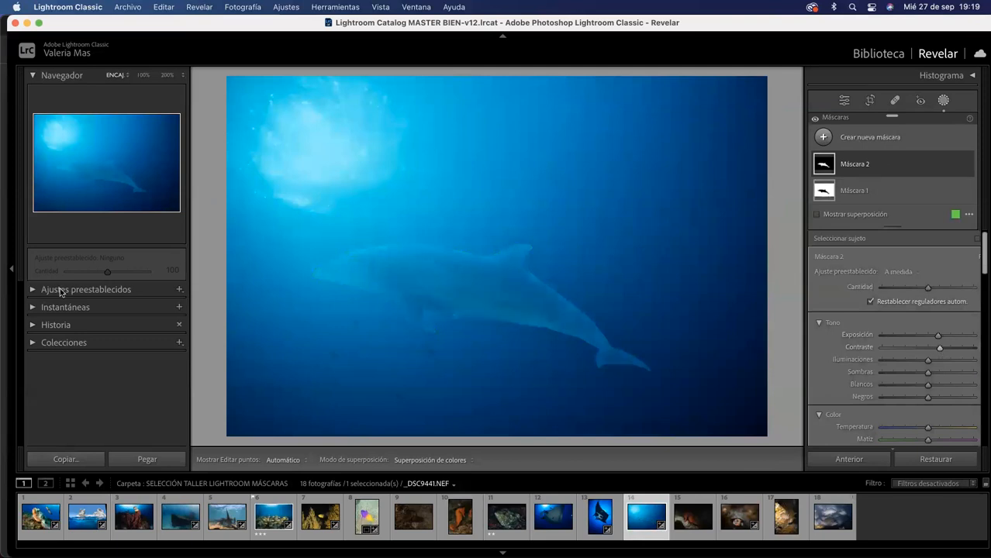
Apply the saved snapshot 27/09/23 11:54:15 to the dolphin photo and select its subject mask, Máscara 1.
click(32, 308)
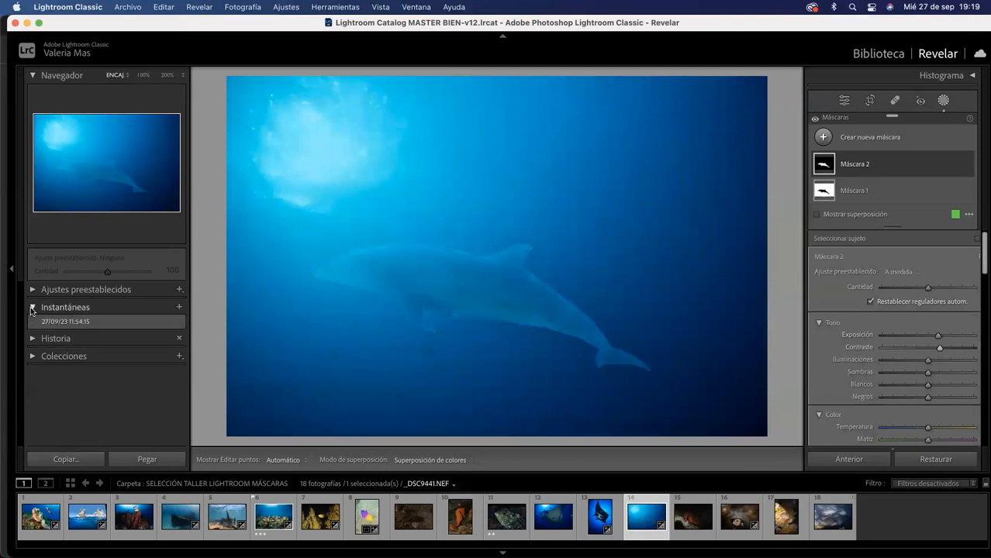
click(70, 323)
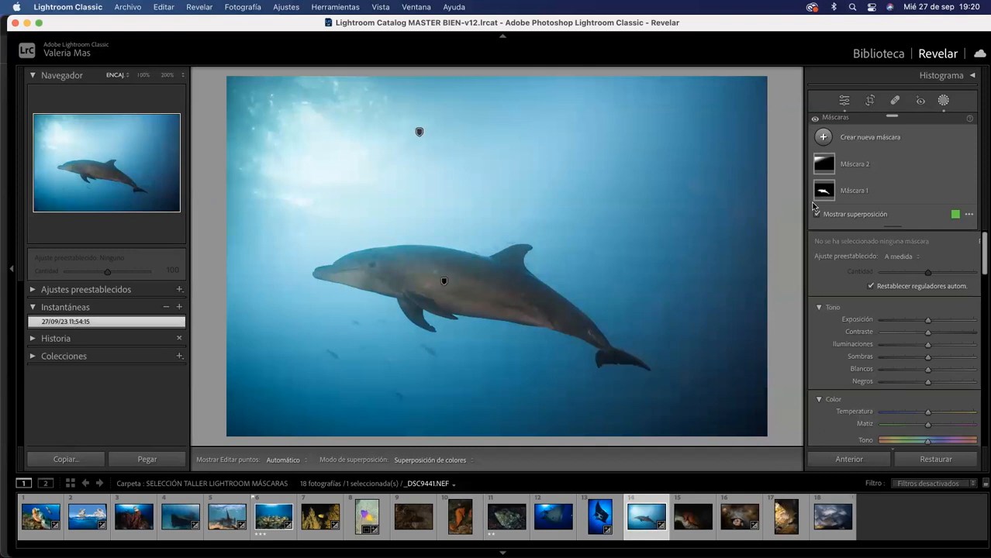
mouse_move(823, 193)
click(824, 192)
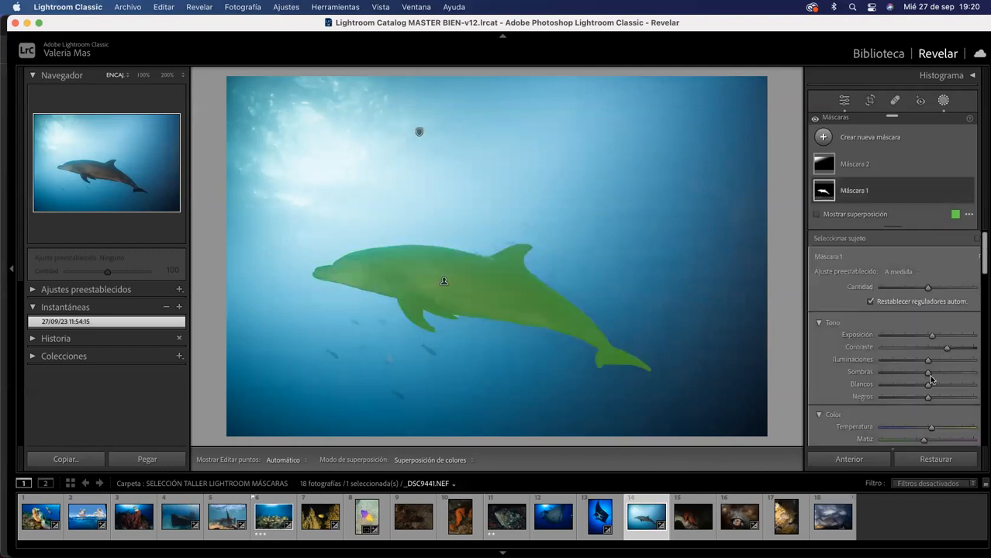
Raise the sharpening (Enfoque) slightly on the dolphin's subject mask, Máscara 1.
scroll(937, 353, down, 2)
scroll(937, 359, down, 3)
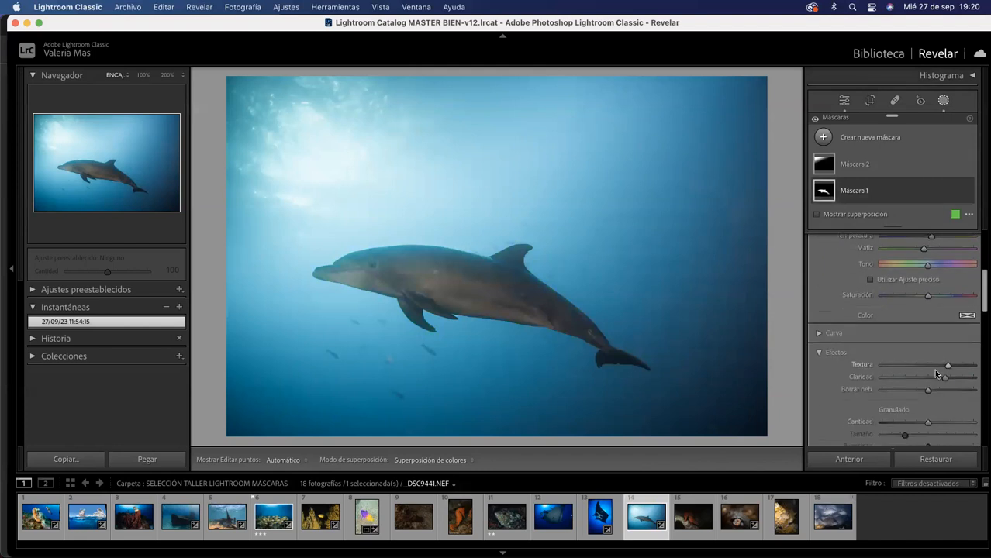
scroll(927, 421, down, 1)
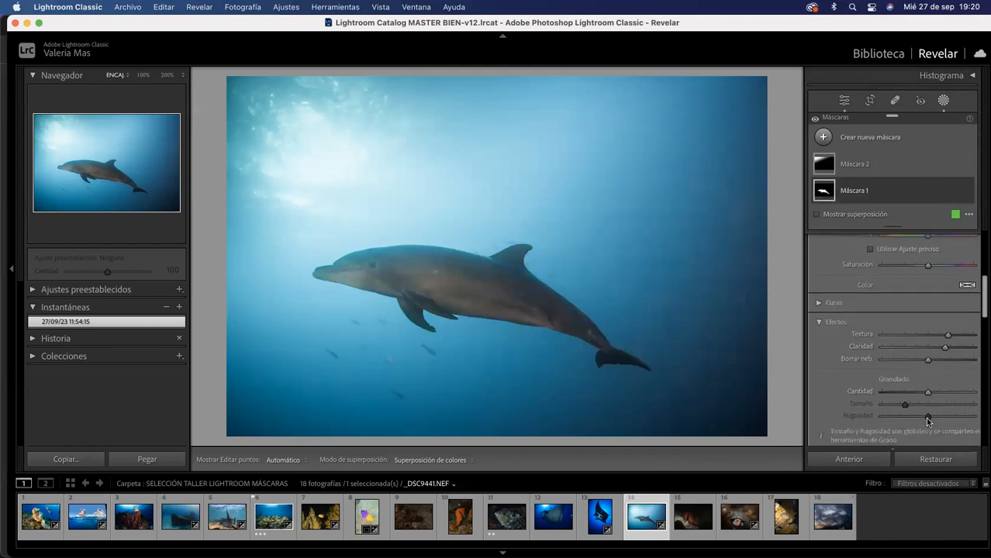
scroll(927, 419, down, 3)
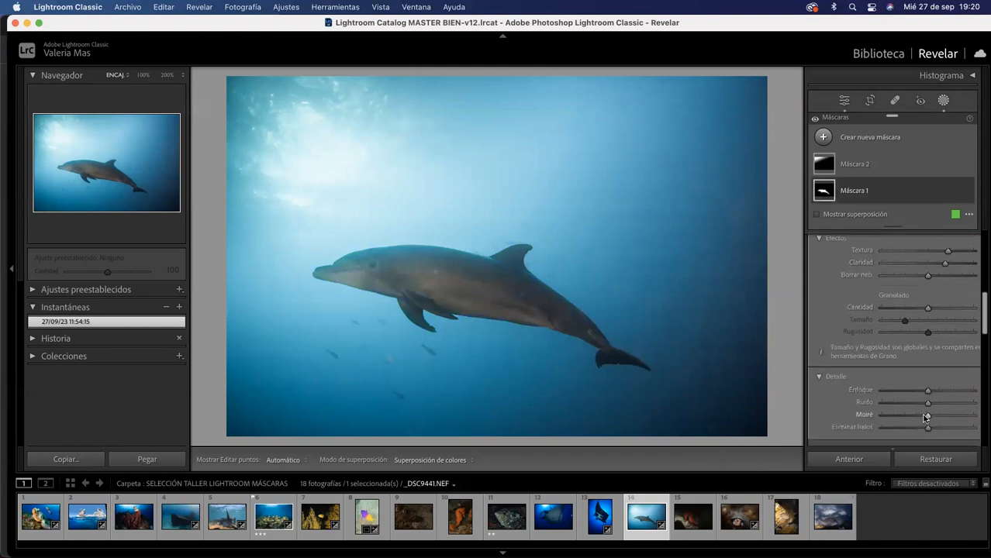
drag(928, 391, 938, 390)
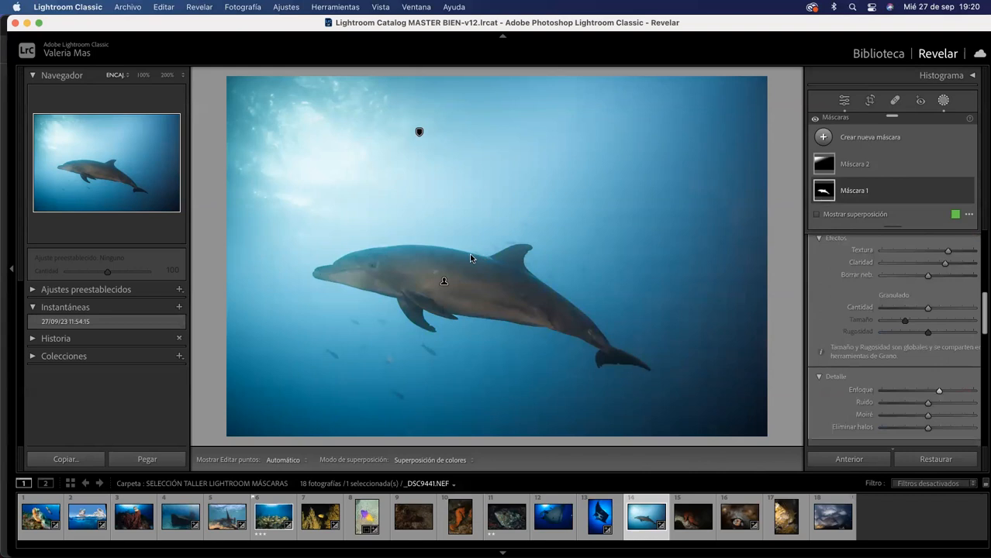
Shift the linear gradient of Máscara 2 down towards the dolphin, return it to the bright water above, and exit masking.
click(419, 134)
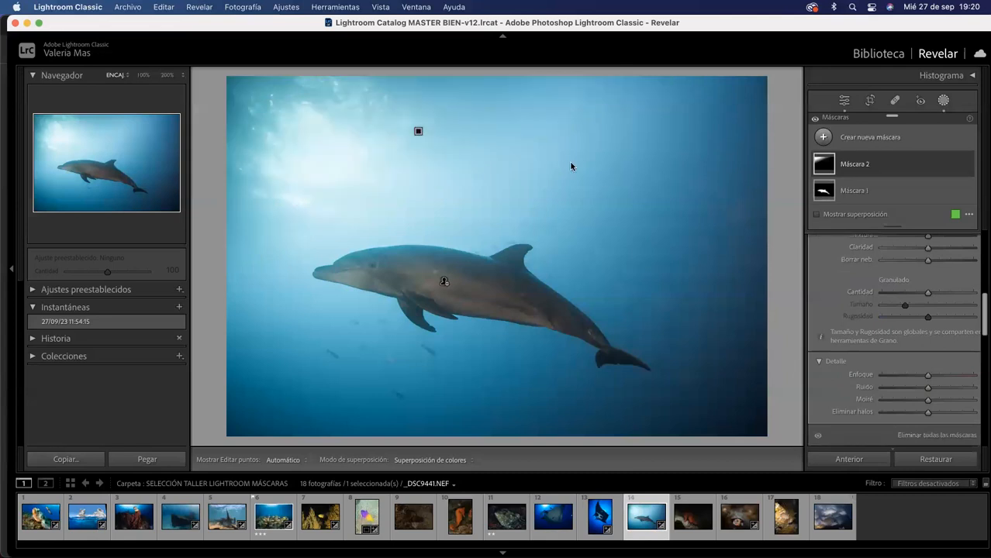
drag(418, 131, 509, 195)
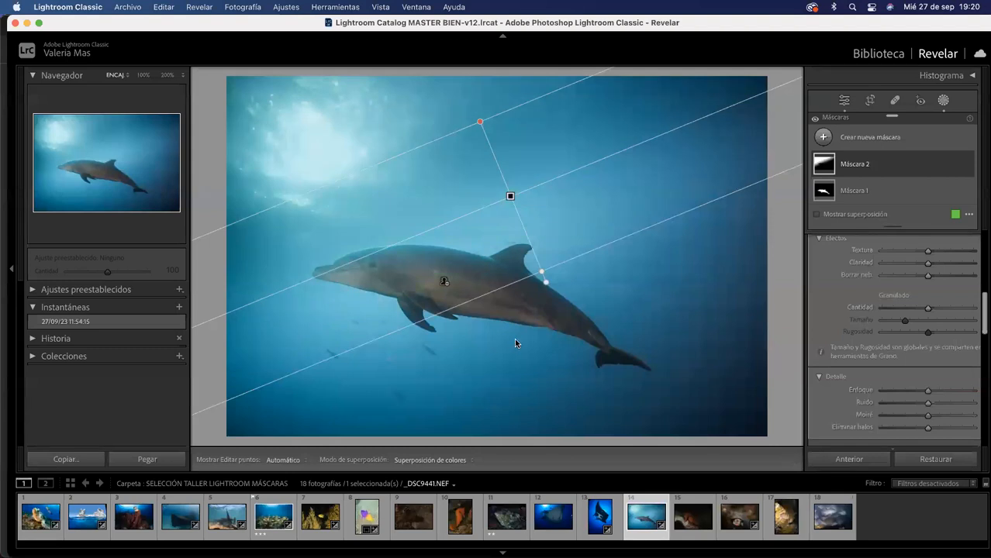
drag(509, 196, 433, 121)
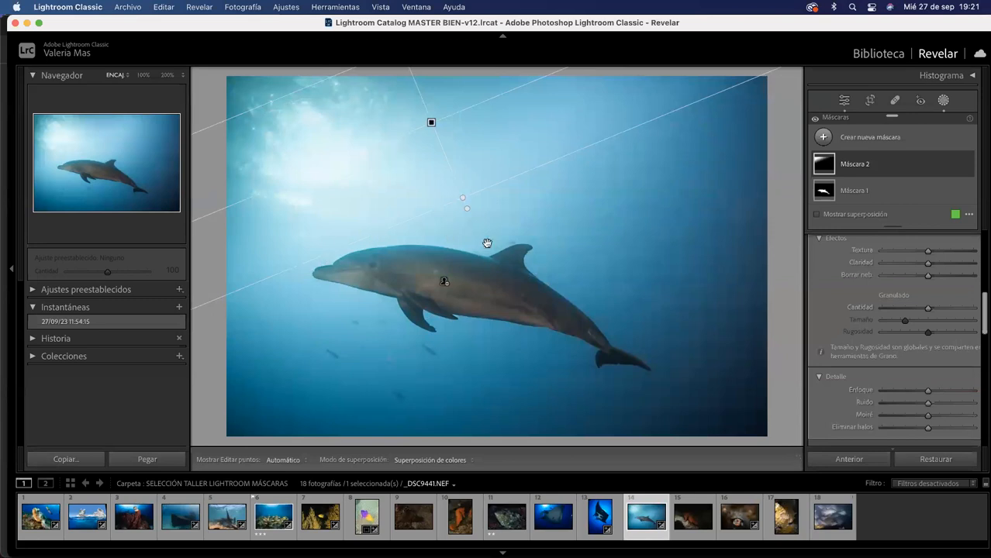
click(943, 101)
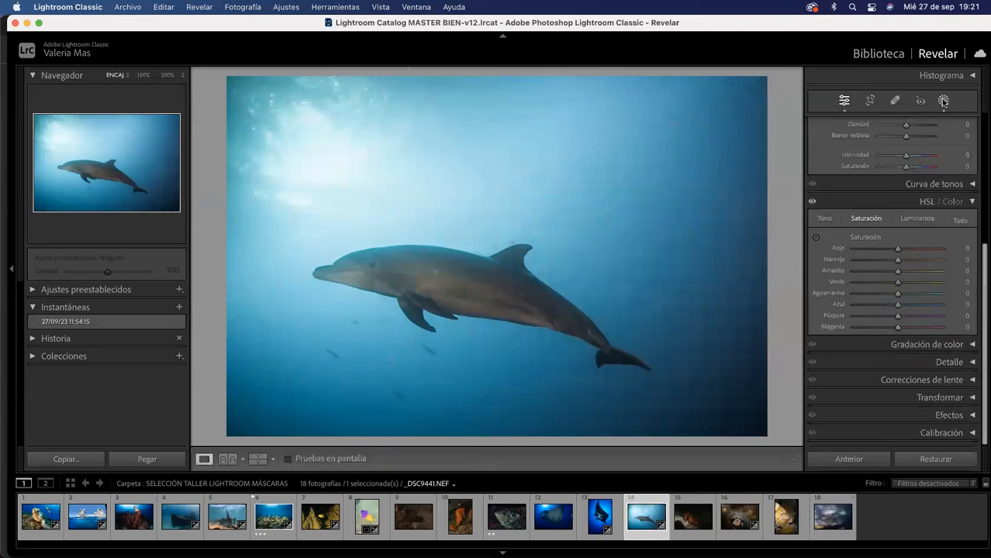